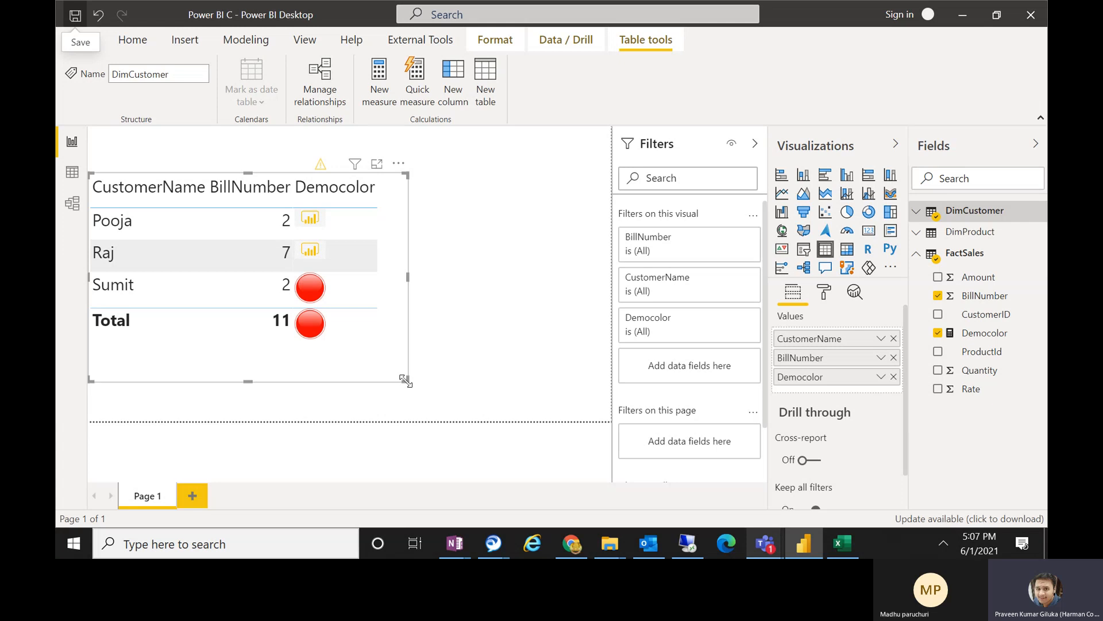
Switch to the Power BI Session 10 meeting in Microsoft Teams, admit the participant waiting in the lobby, and return to Power BI.
mouse_move(763, 547)
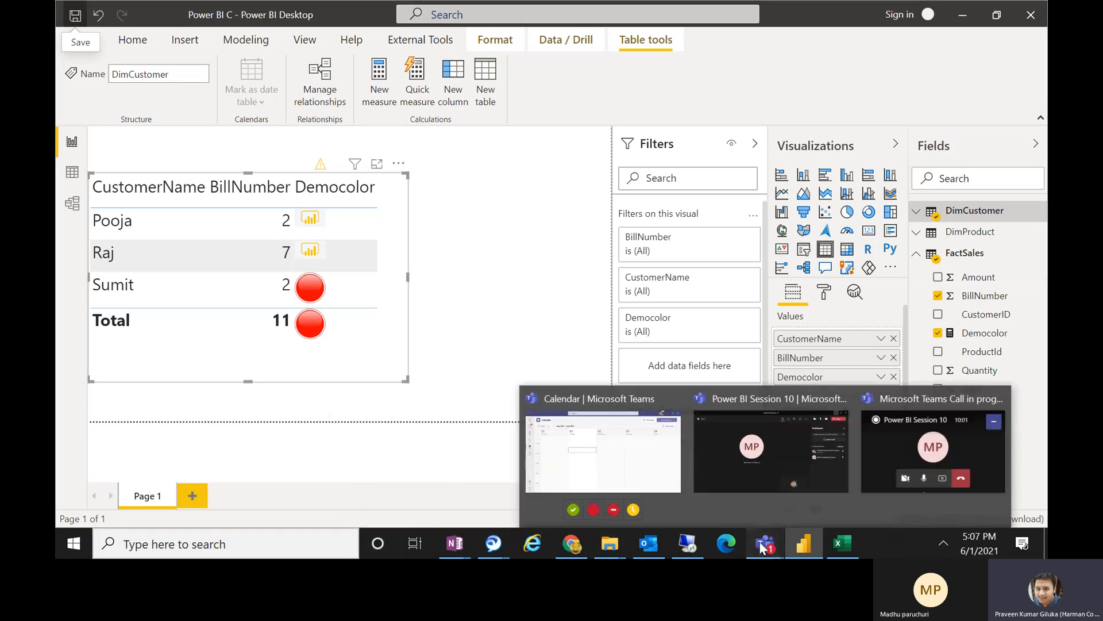
click(804, 483)
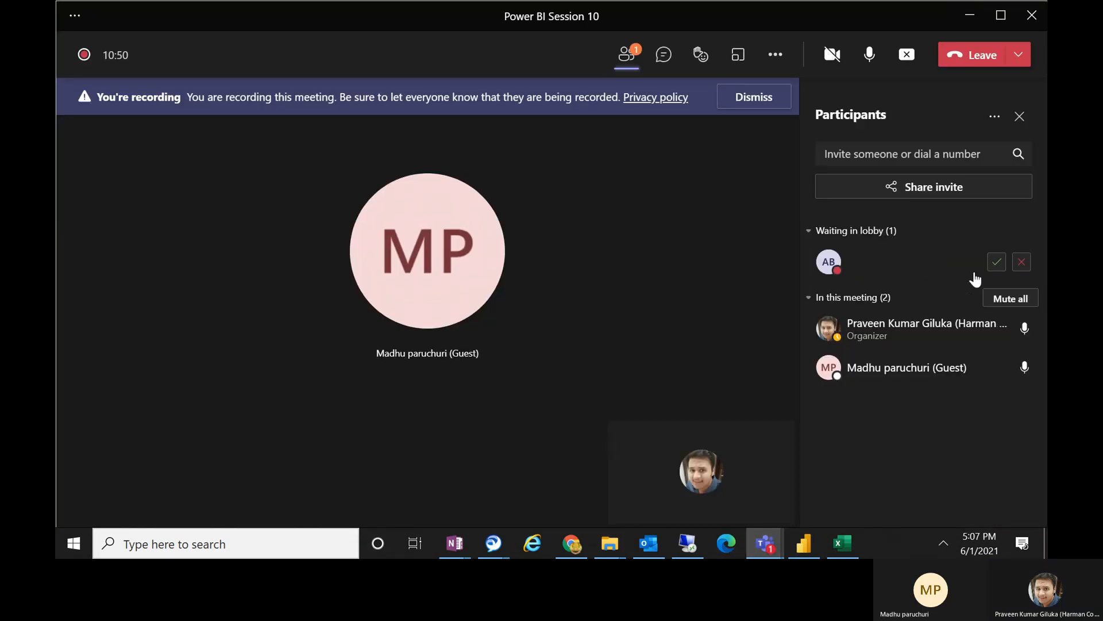
click(997, 262)
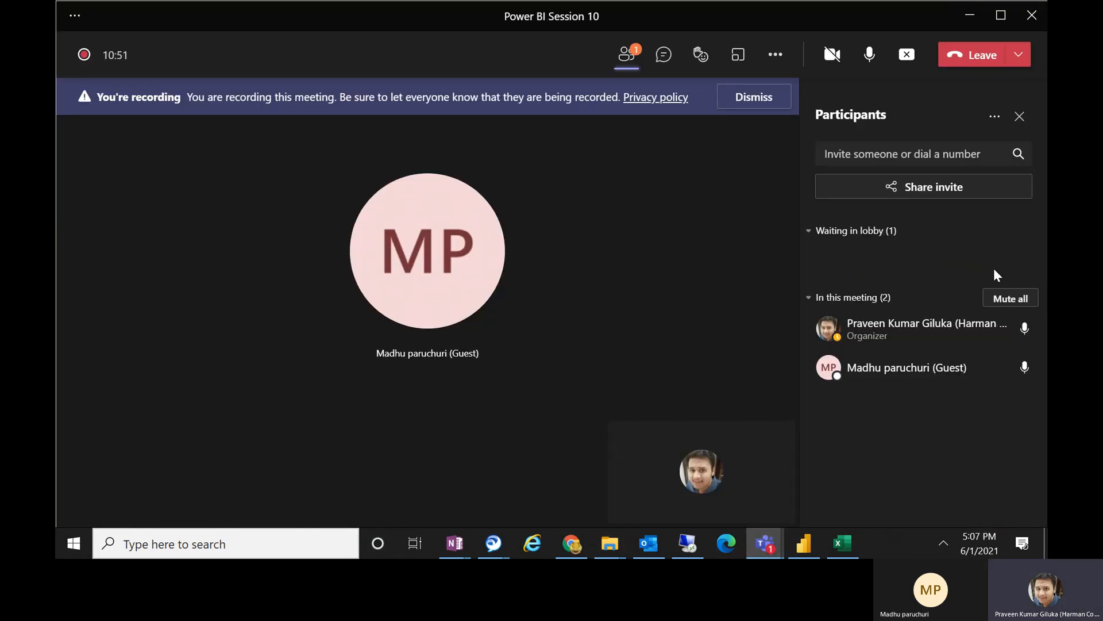
click(967, 17)
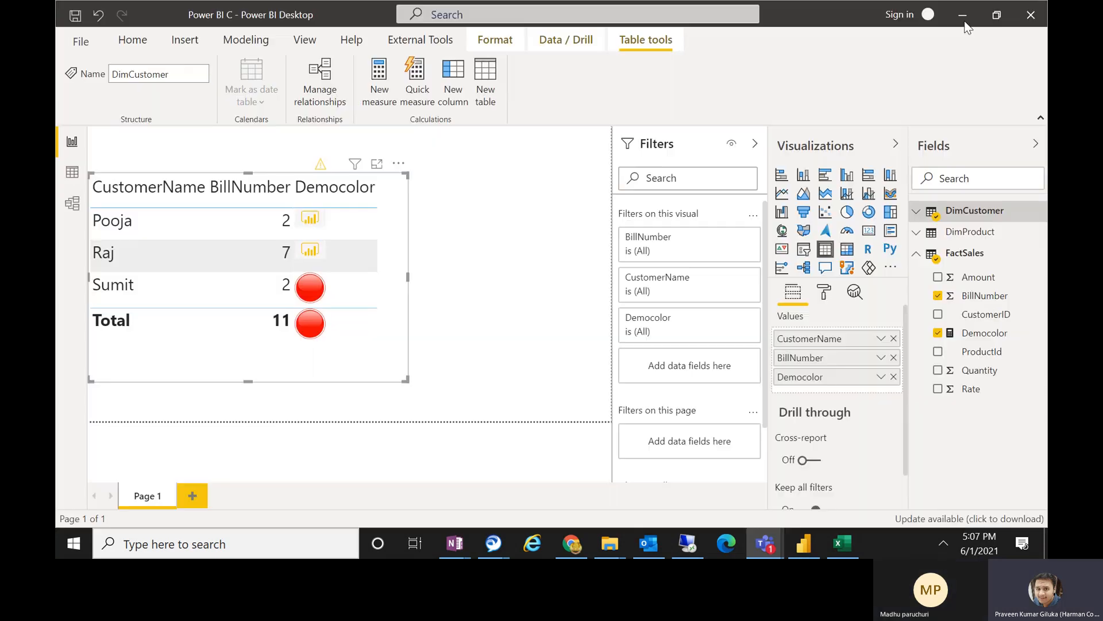
click(454, 400)
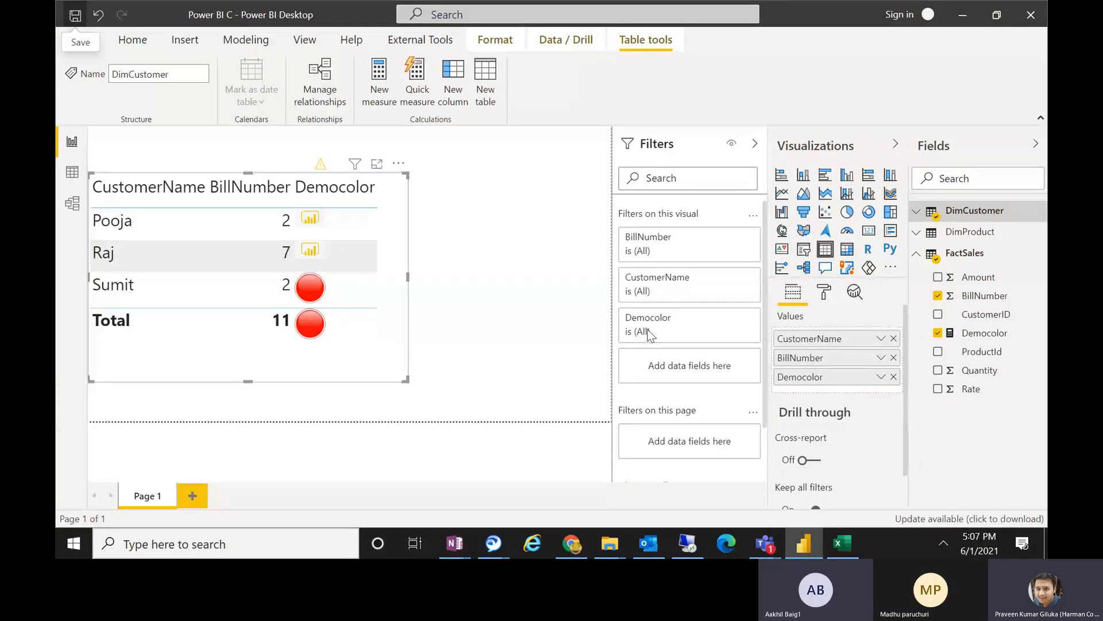
right_click(618, 534)
click(591, 512)
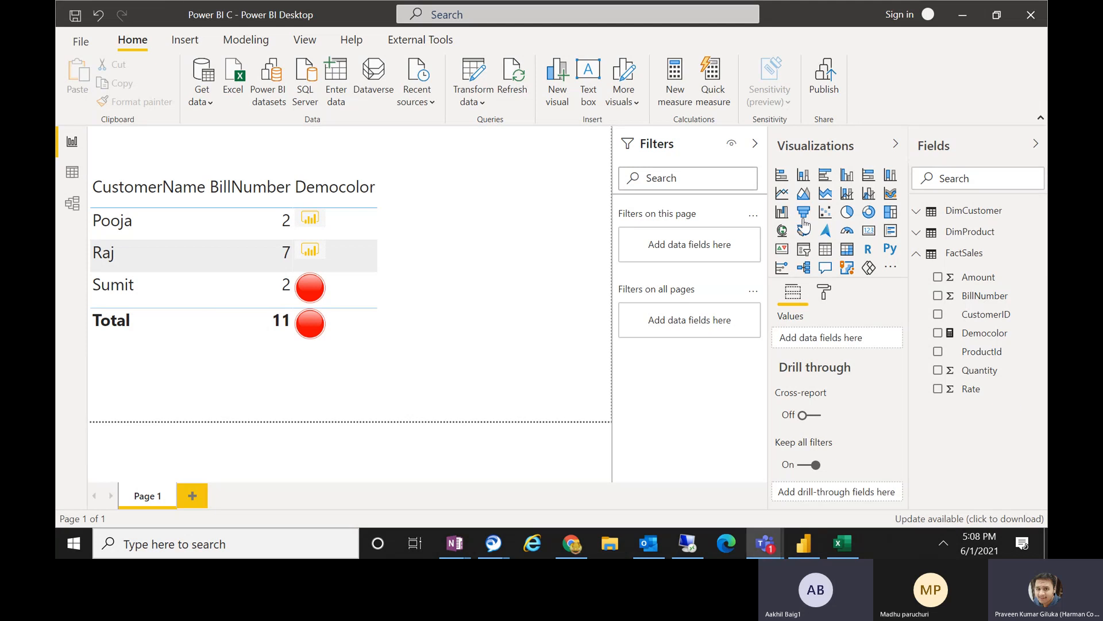
click(228, 46)
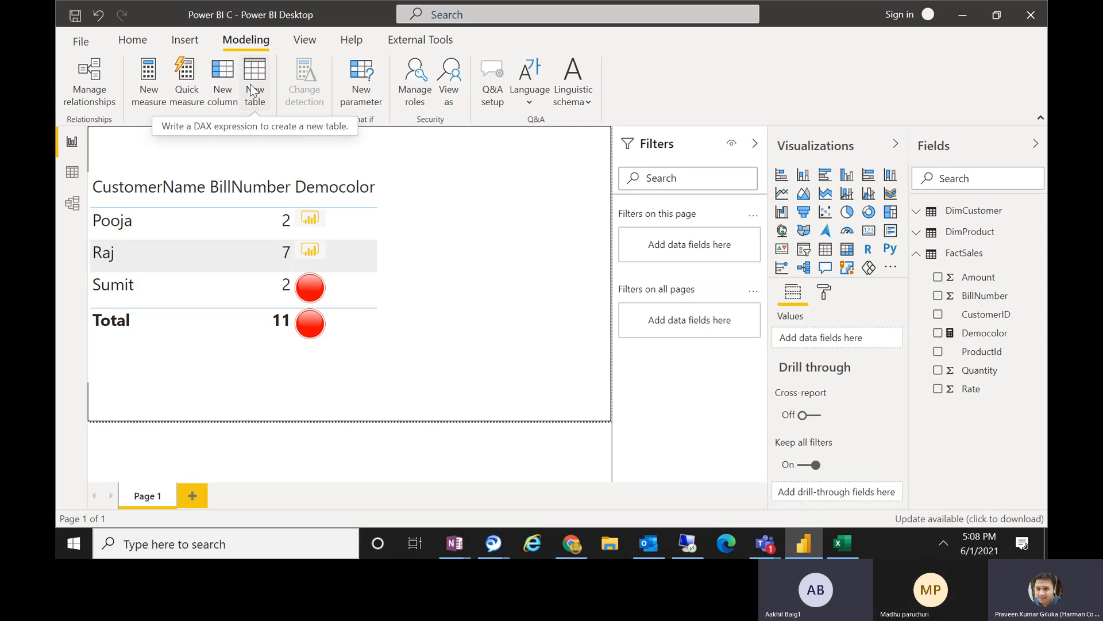
Switch to Excel's Book1, clear all contents of Sheet1, and enter "filter" in cell C4.
click(842, 544)
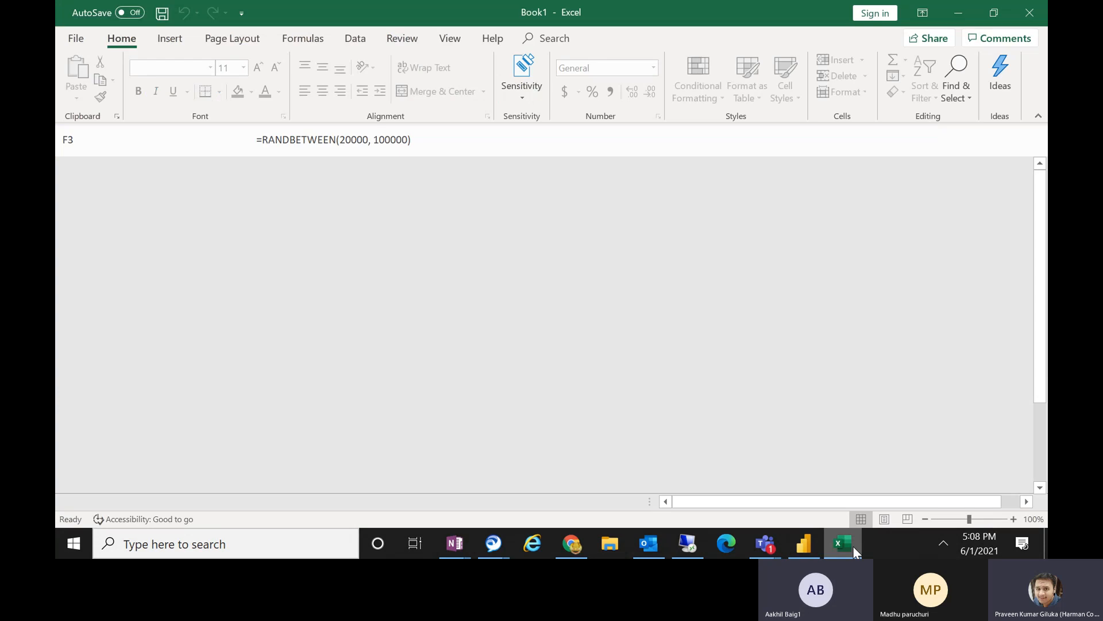
click(442, 203)
key(ctrl+a)
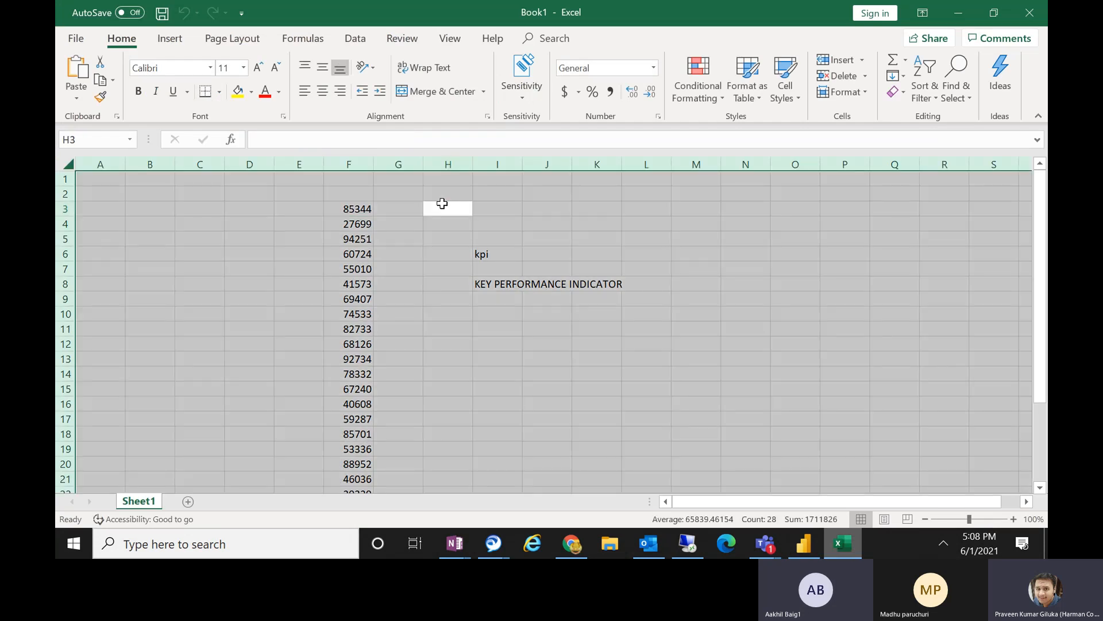
key(Delete)
click(205, 219)
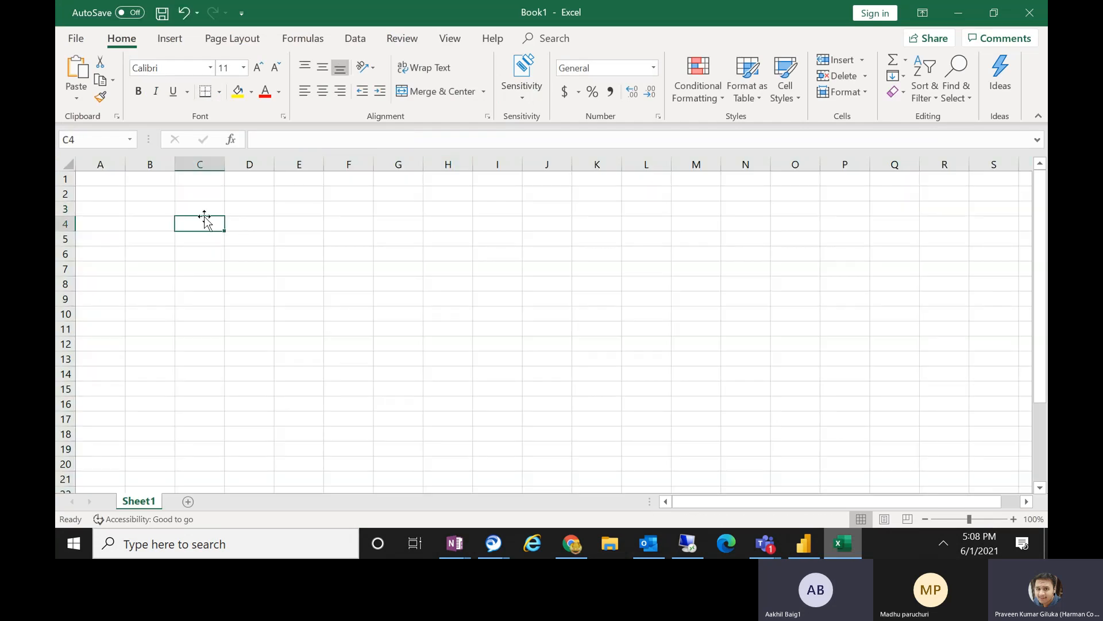
text(filter)
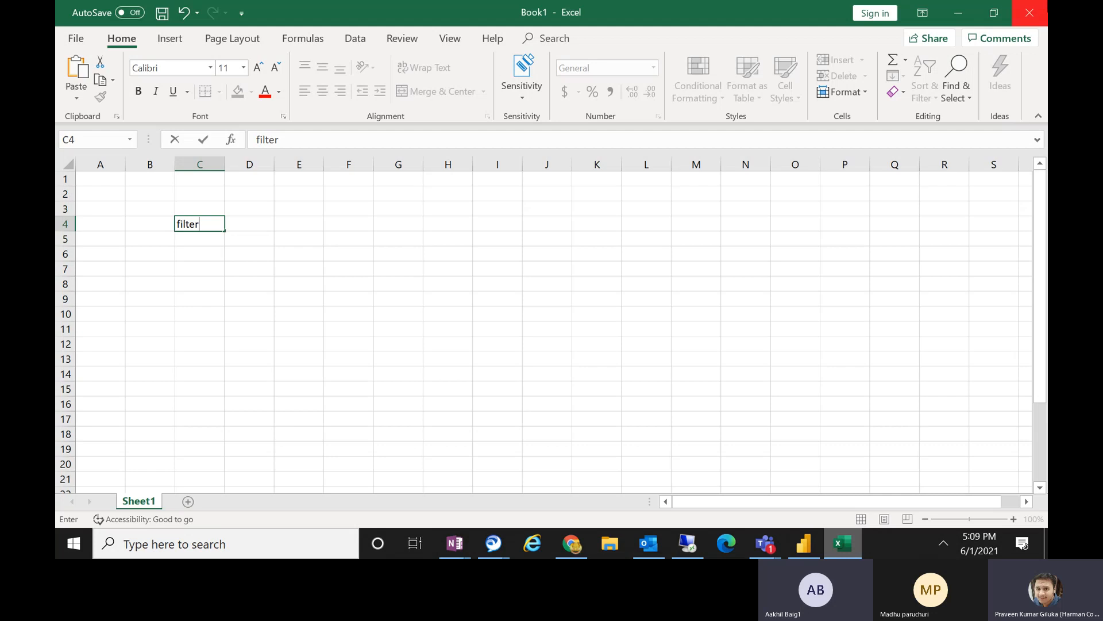
Return to Power BI, show the DimProduct table in Data view, and start a new calculated table.
click(974, 16)
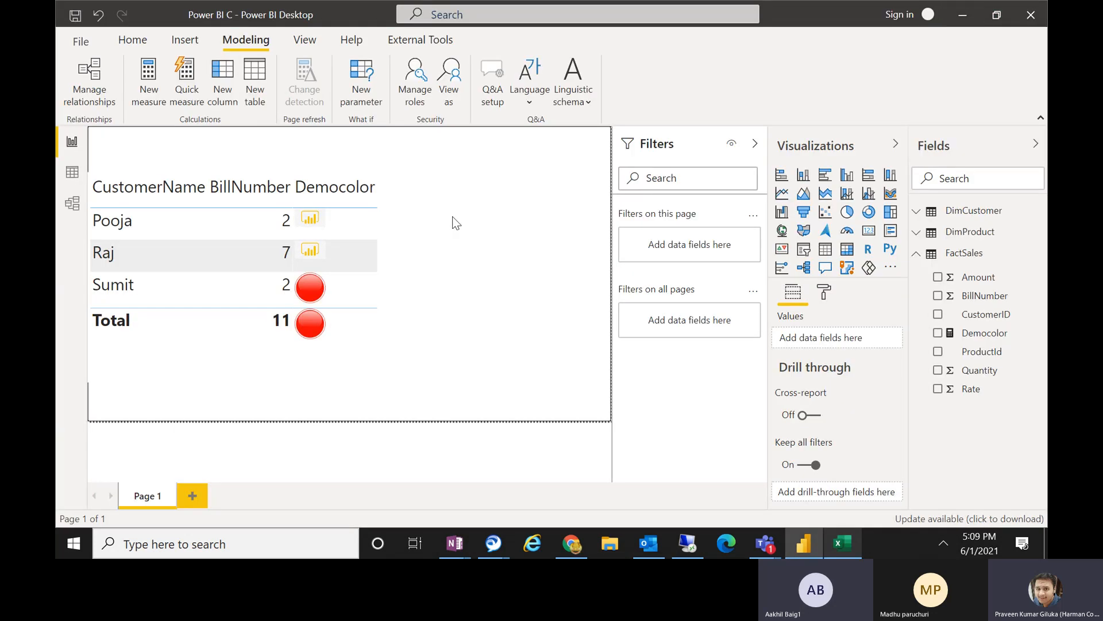
click(944, 231)
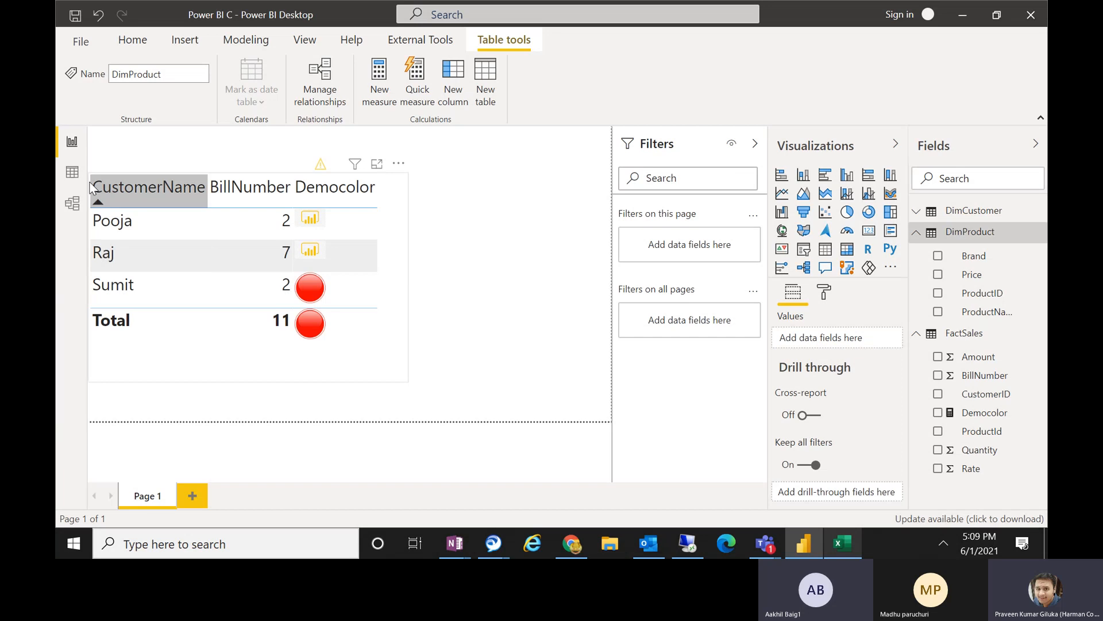
click(71, 172)
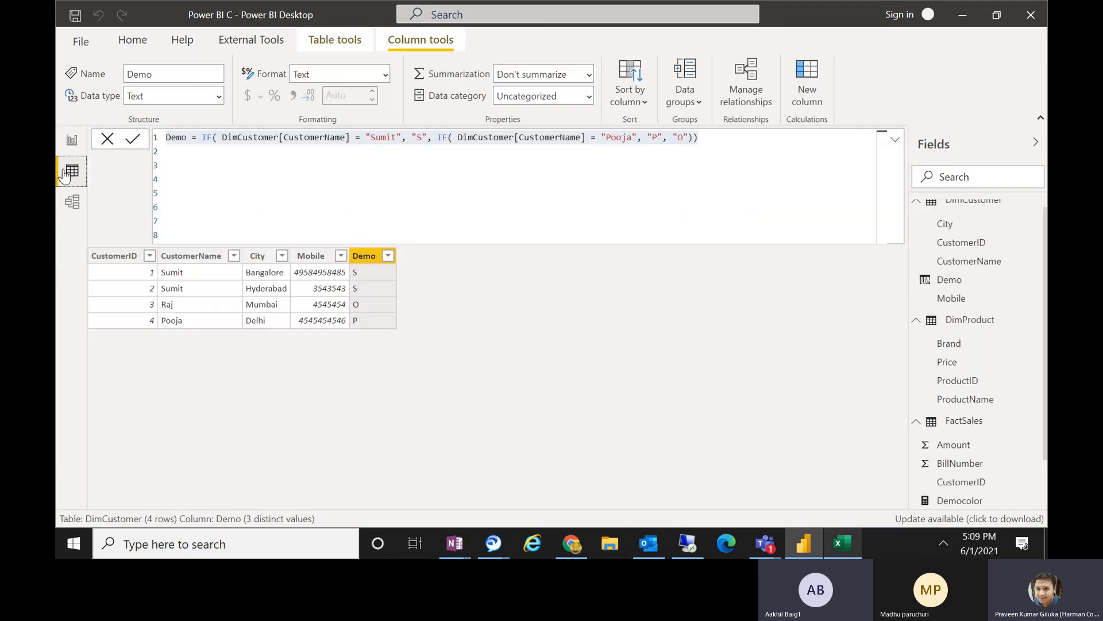
click(967, 320)
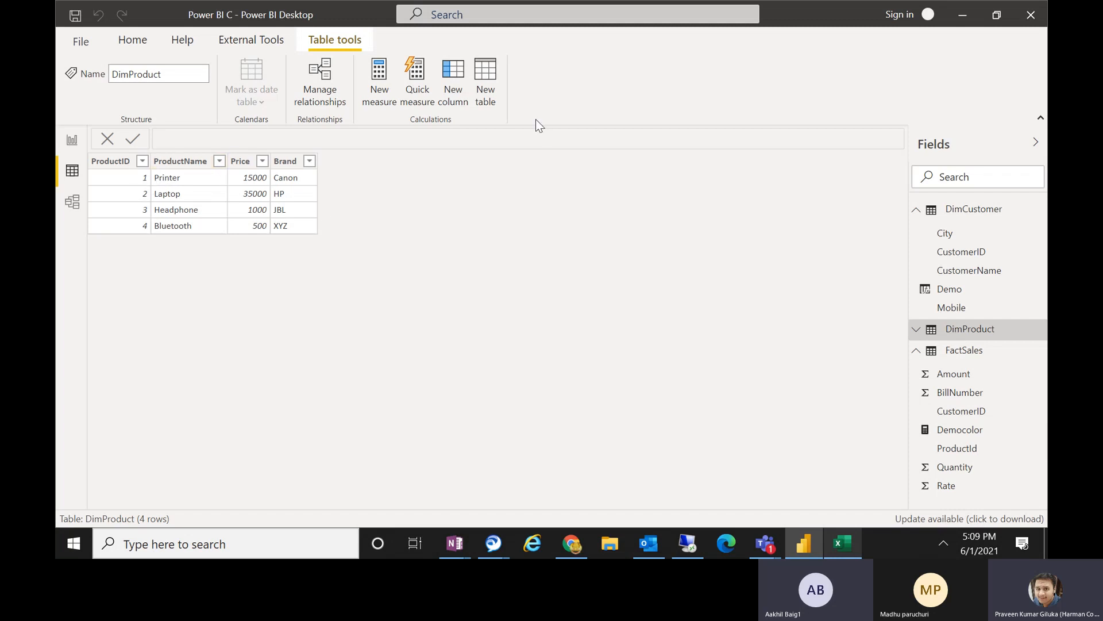
click(480, 86)
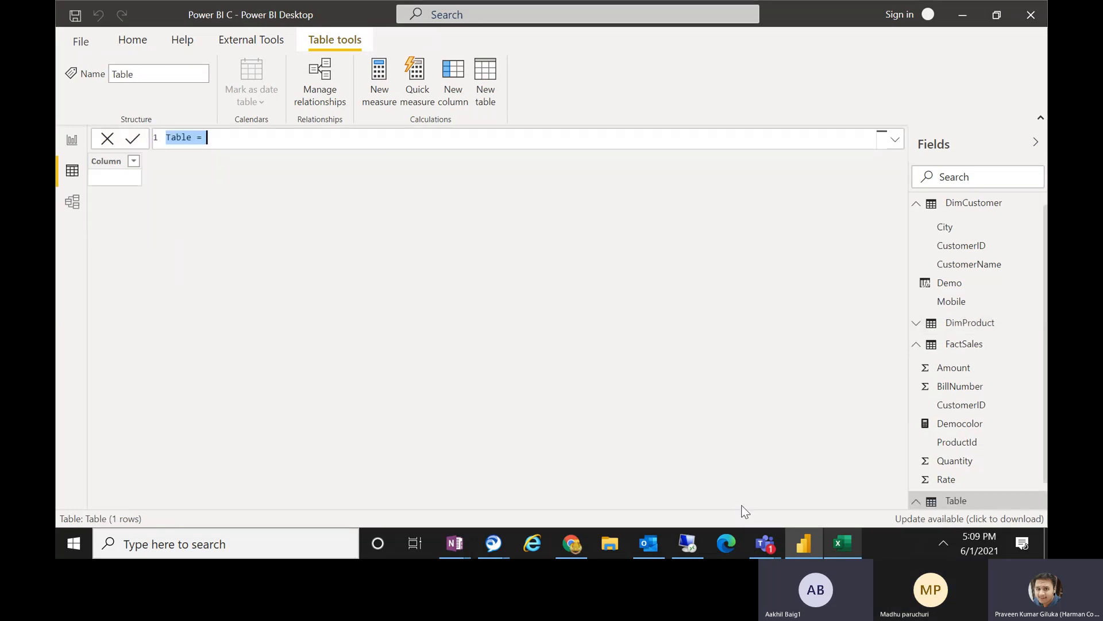
Check the participant list of the Power BI Session 10 meeting in Microsoft Teams and return to Power BI.
click(775, 555)
click(761, 480)
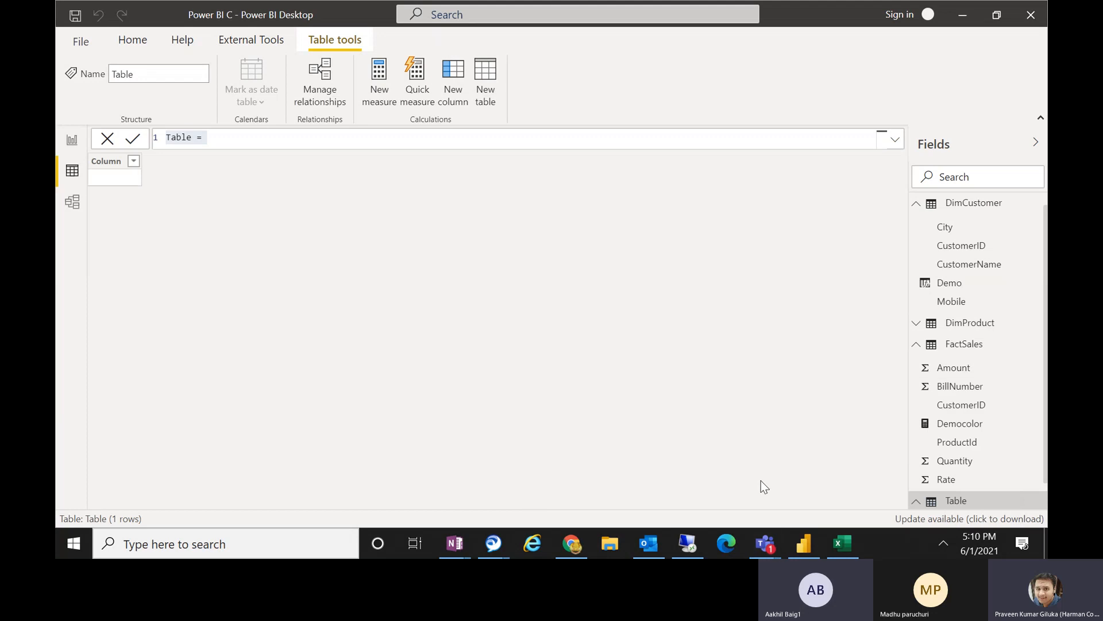
click(766, 547)
click(770, 466)
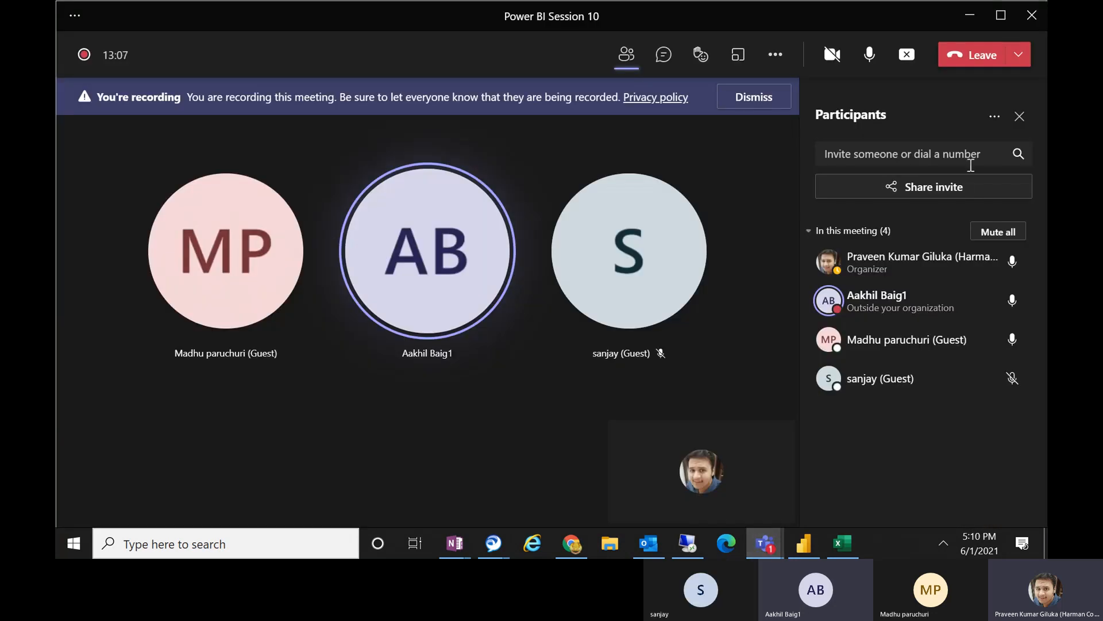
click(970, 16)
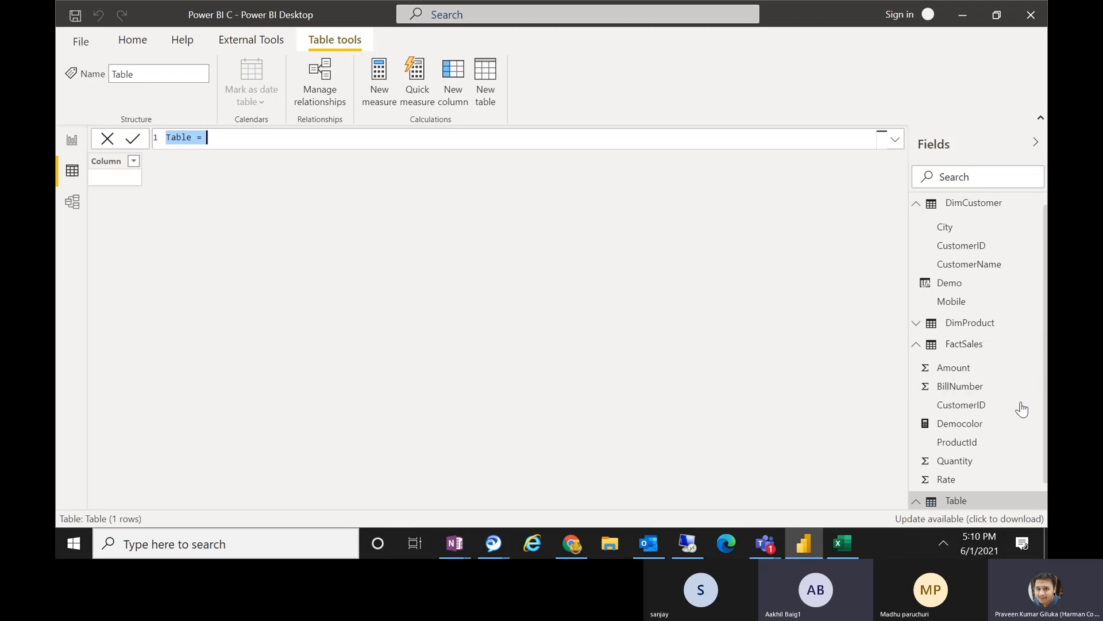
Name the new calculated table FilteredTable in its DAX formula.
click(192, 136)
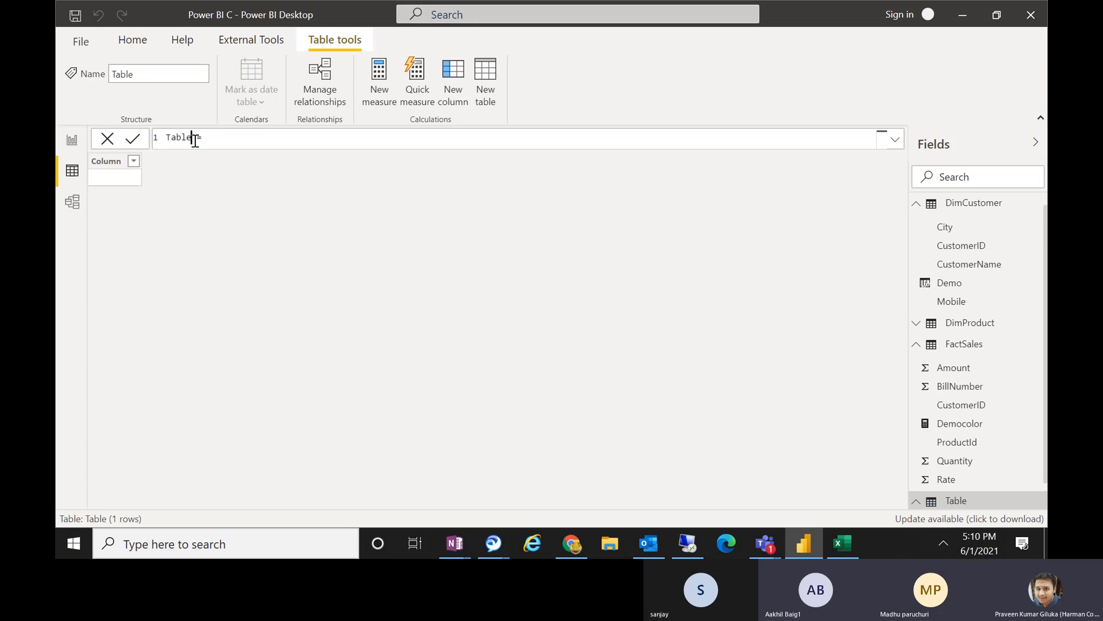
drag(192, 137, 163, 142)
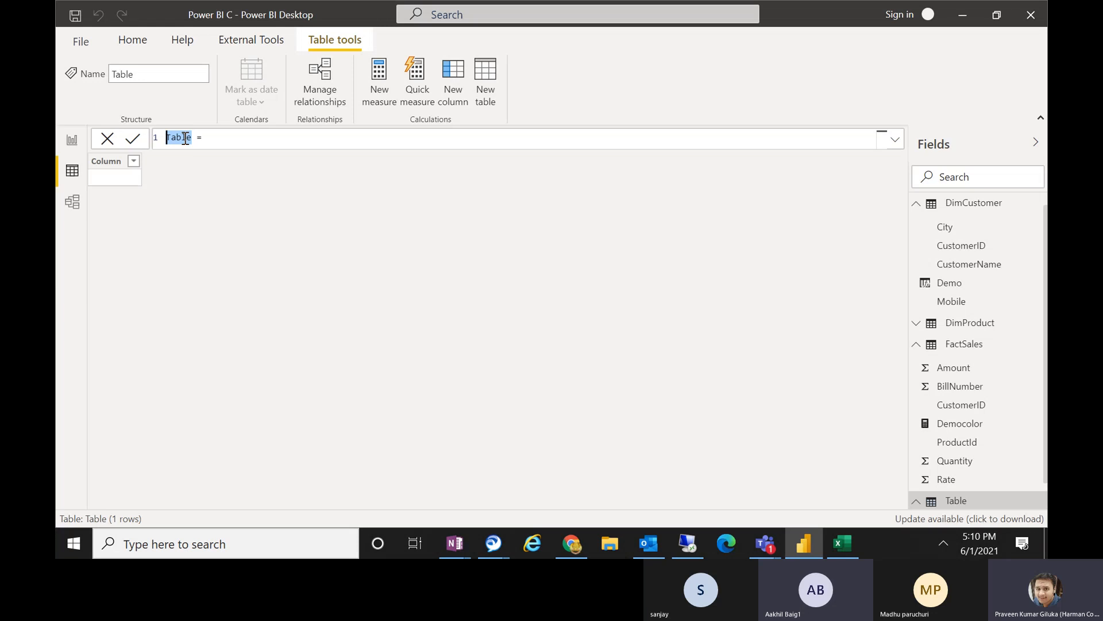
text(Filt)
text(eredTable)
Begin the FilteredTable expression with the FILTER function, using DimProduct as the table argument.
click(297, 135)
key(ctrl+space)
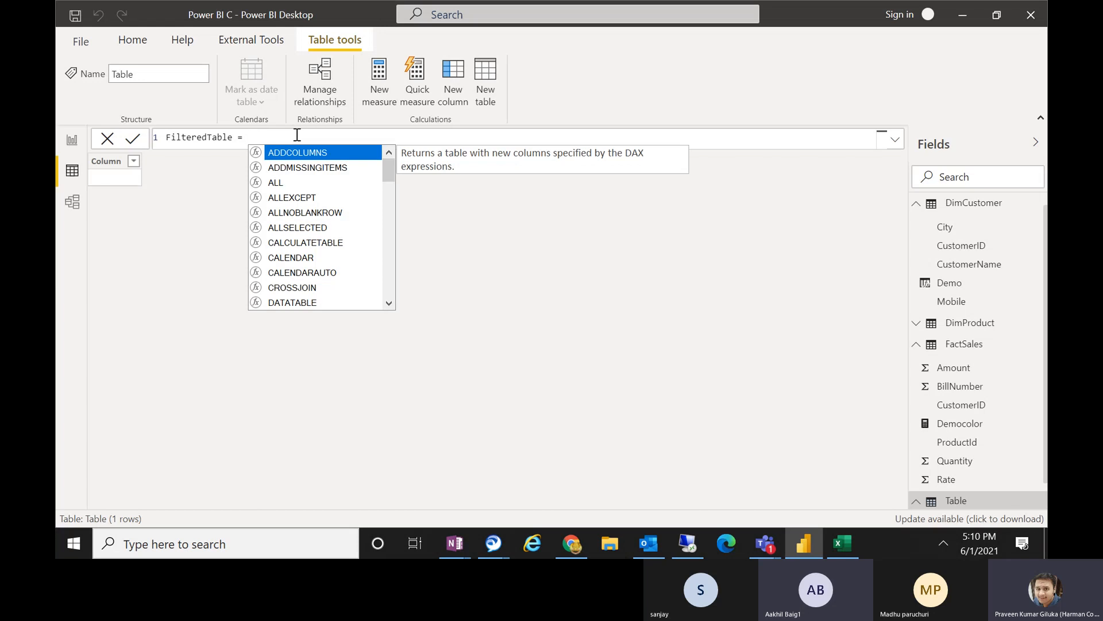
text(FILTER()
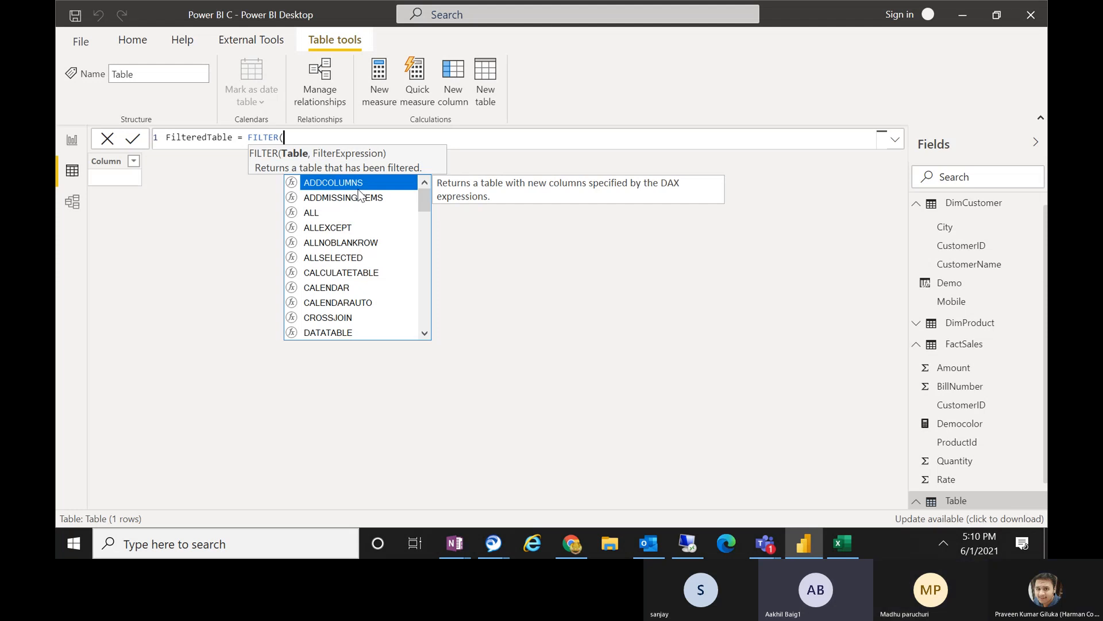
text(DIM)
key(Down)
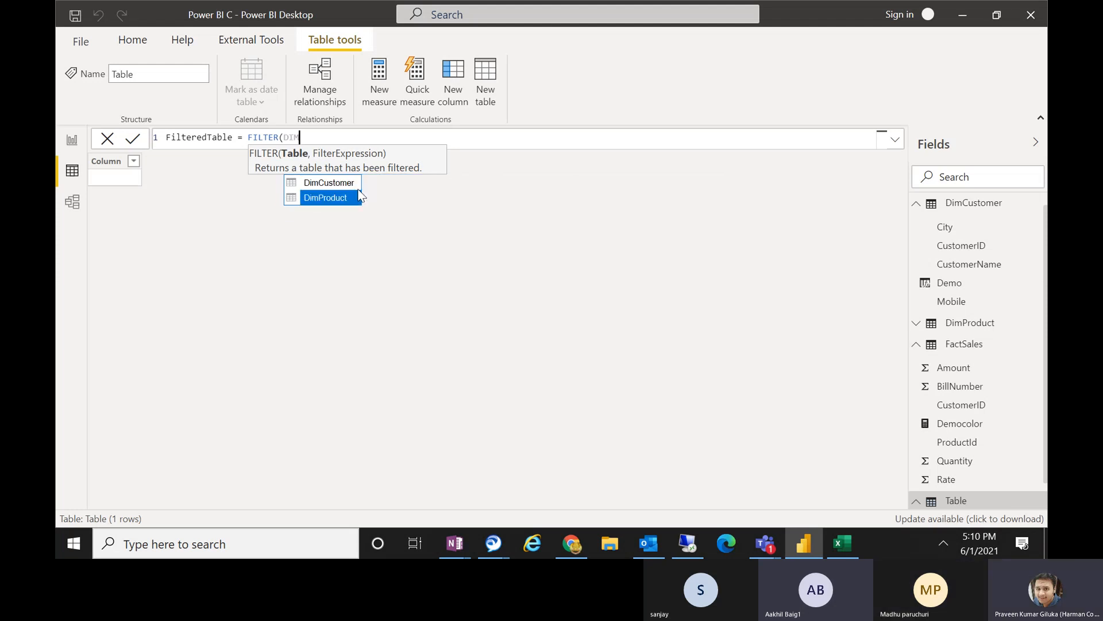
key(Tab)
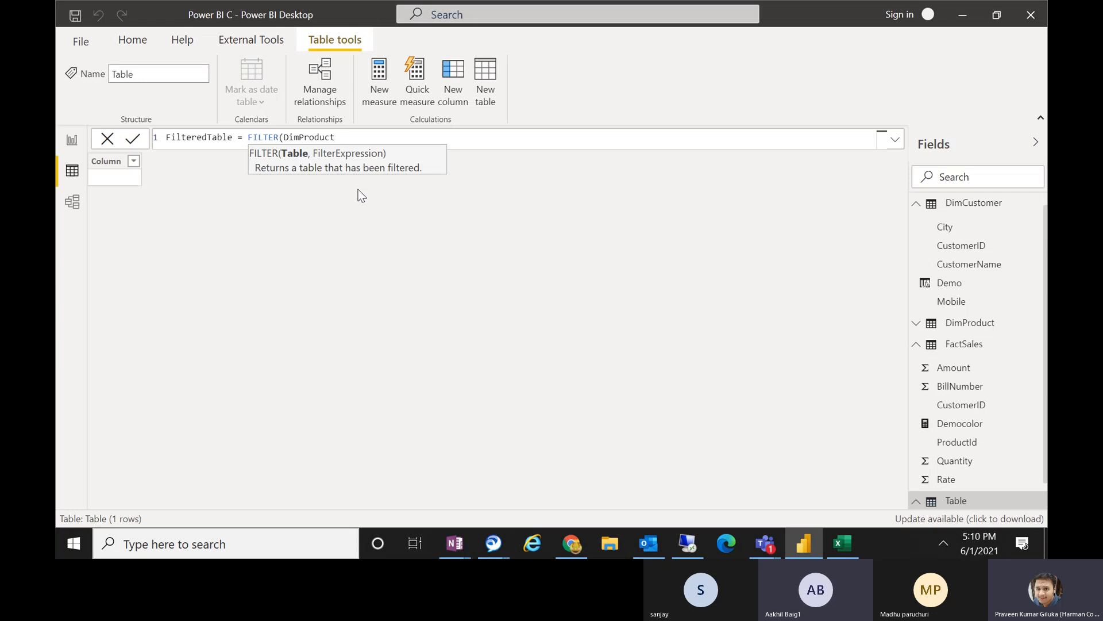
Add DimProduct[Price] > 10000 as the filter expression and close the FILTER function's parenthesis.
text(, R)
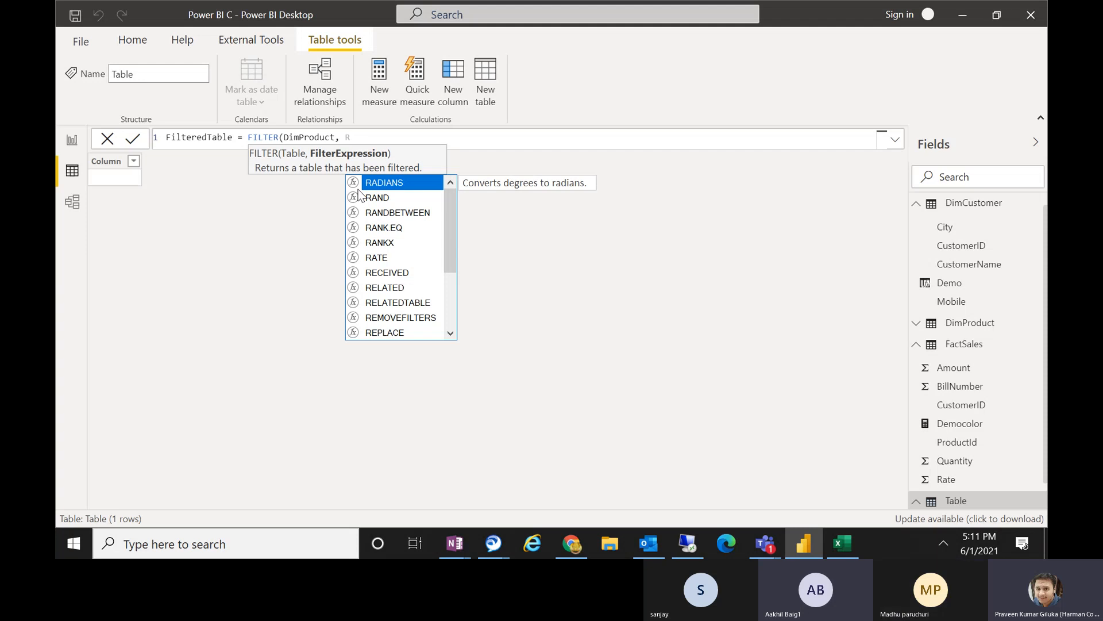
text(AT)
key(BackSpace)
key(BackSpace)
key(BackSpace)
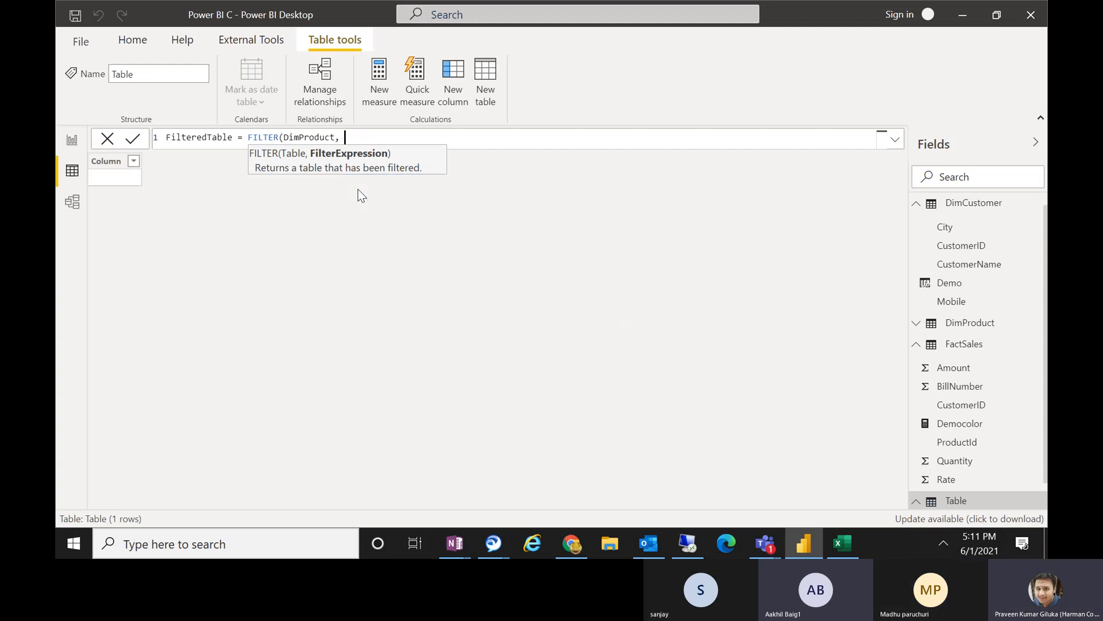
text(DIM)
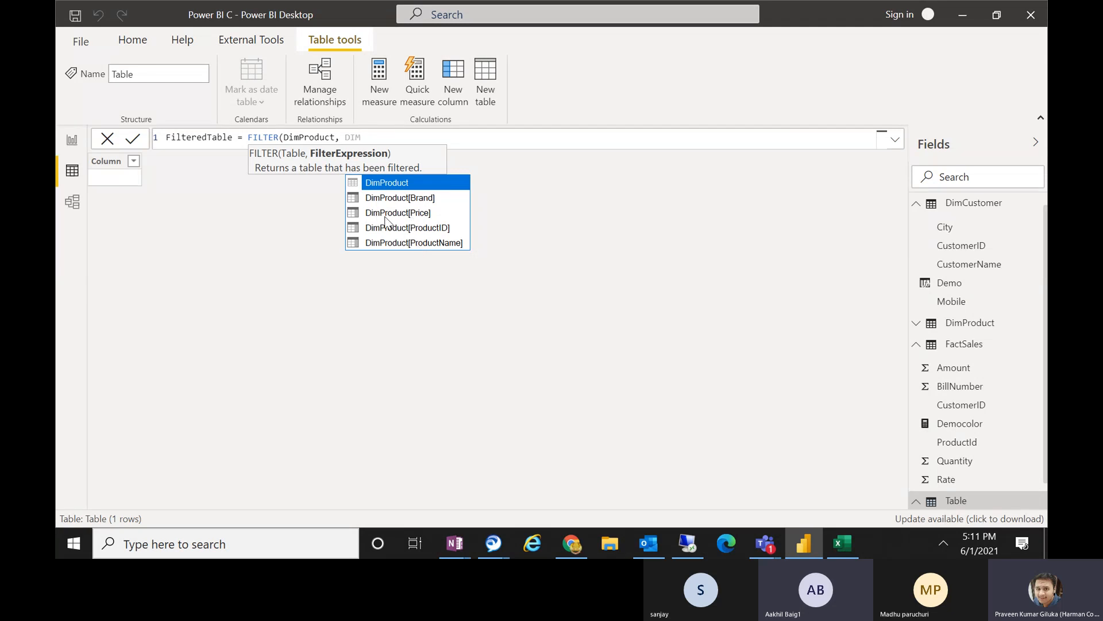
double_click(420, 213)
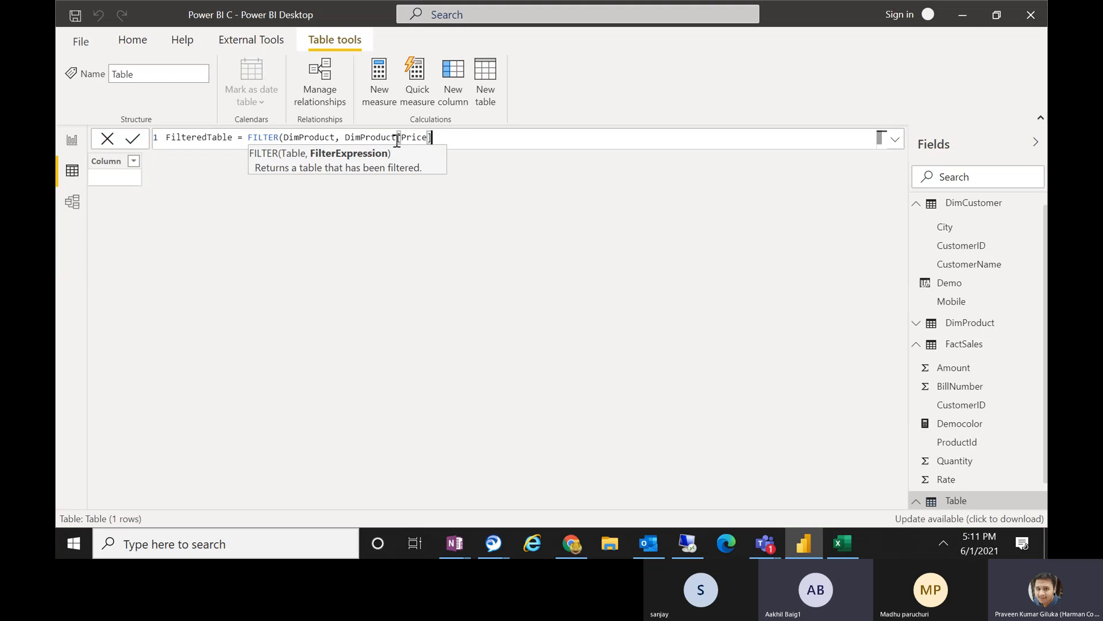
drag(402, 138, 431, 138)
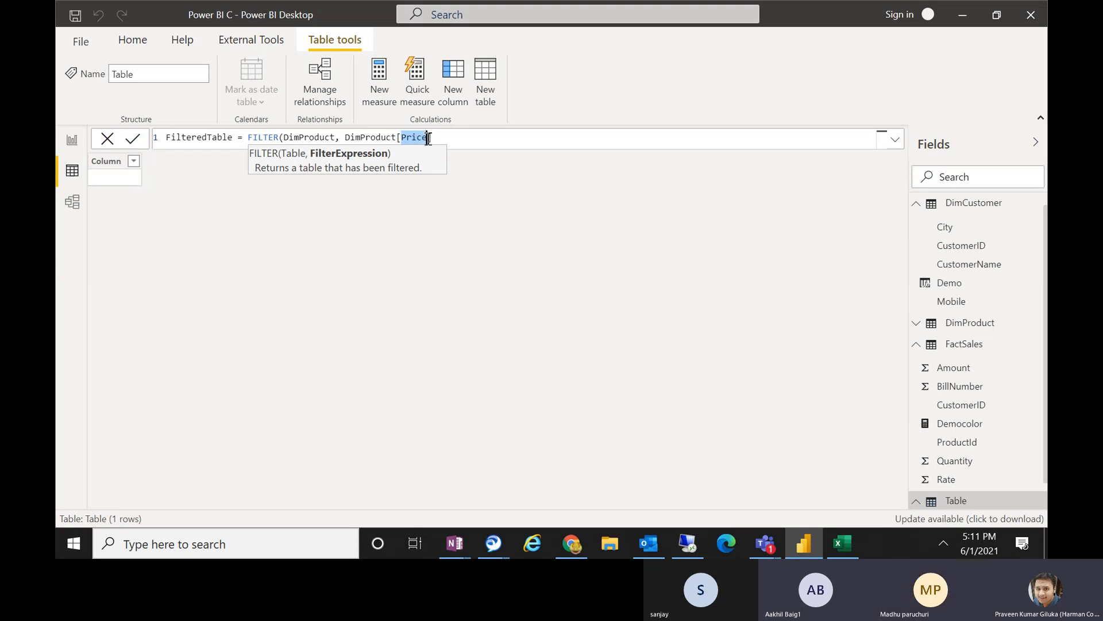
click(453, 142)
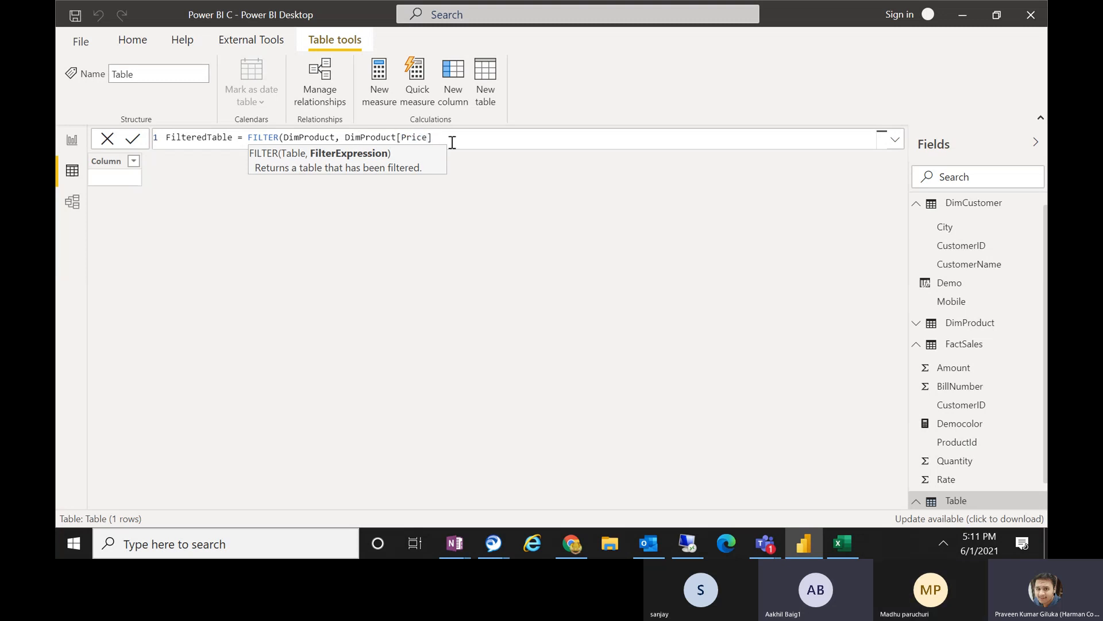
text(> 10000))
drag(344, 138, 474, 138)
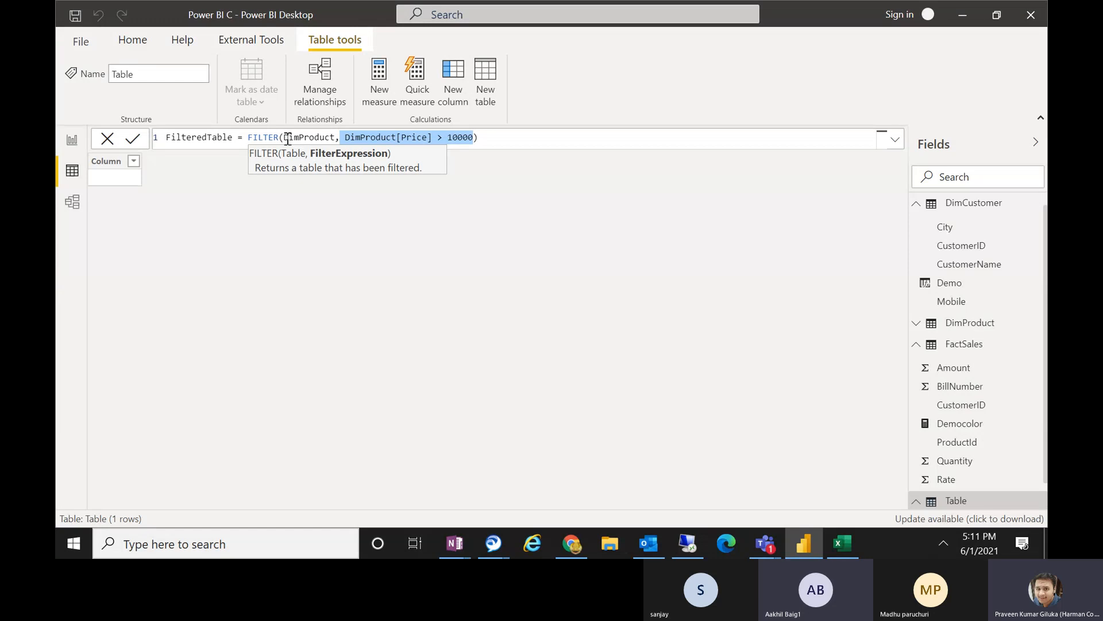
drag(285, 138, 336, 138)
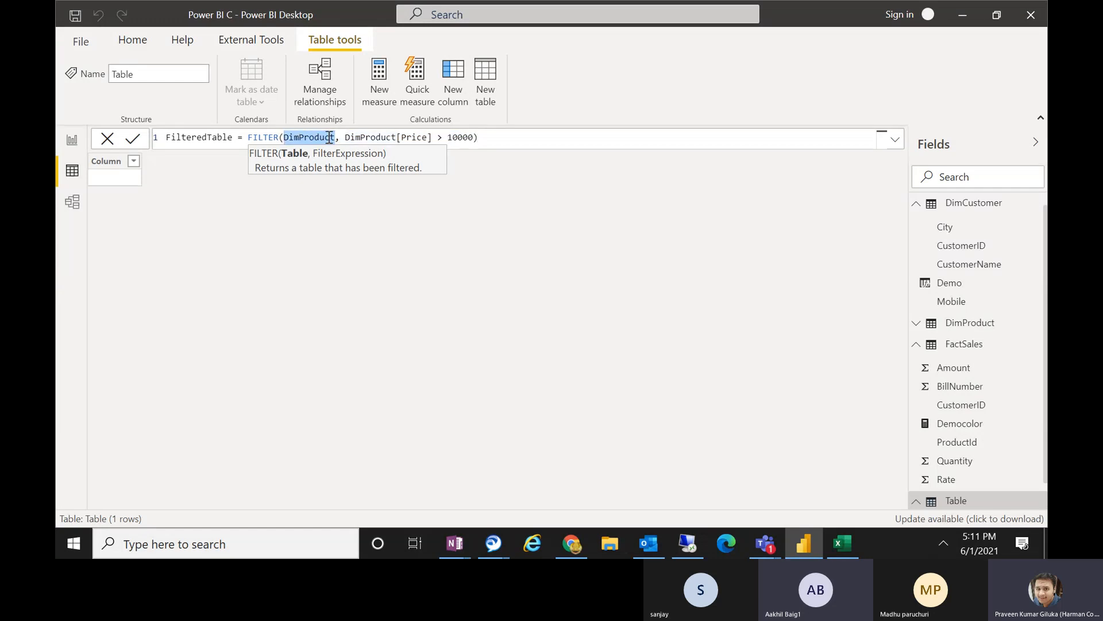
drag(351, 138, 481, 136)
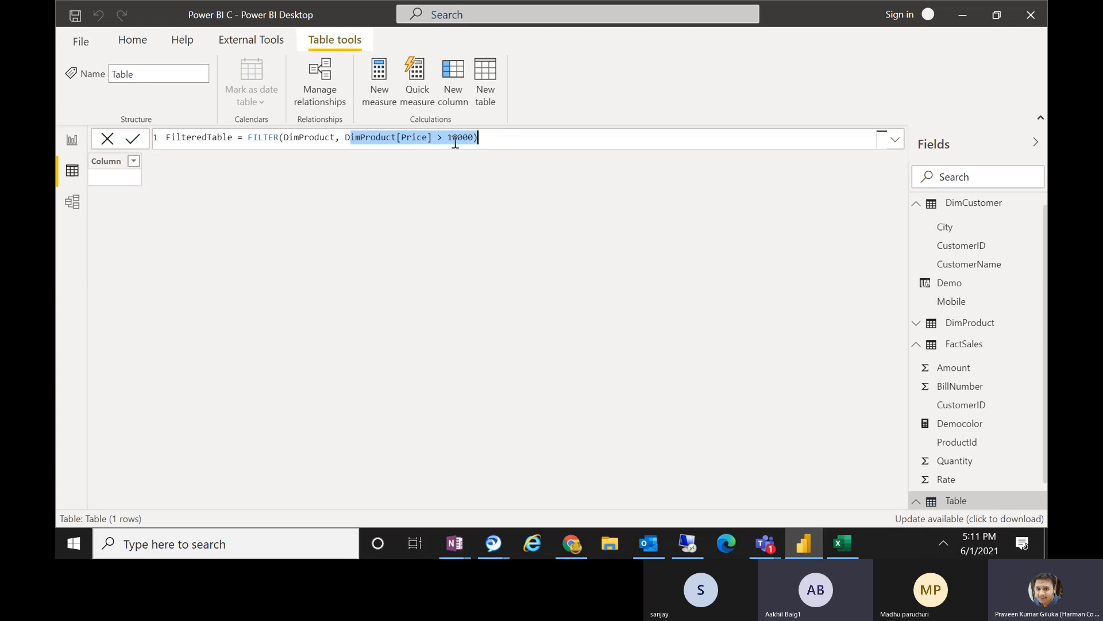
Commit the FilteredTable formula, collapse the other tables' field lists and review the new table with its FILTER expression.
click(511, 140)
key(Return)
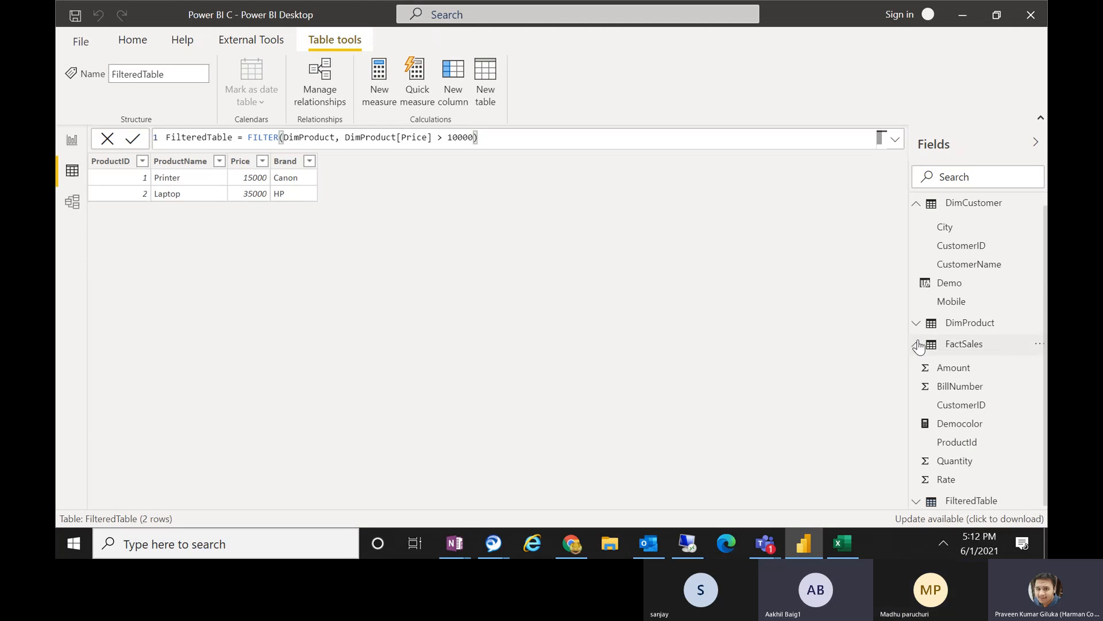
click(918, 207)
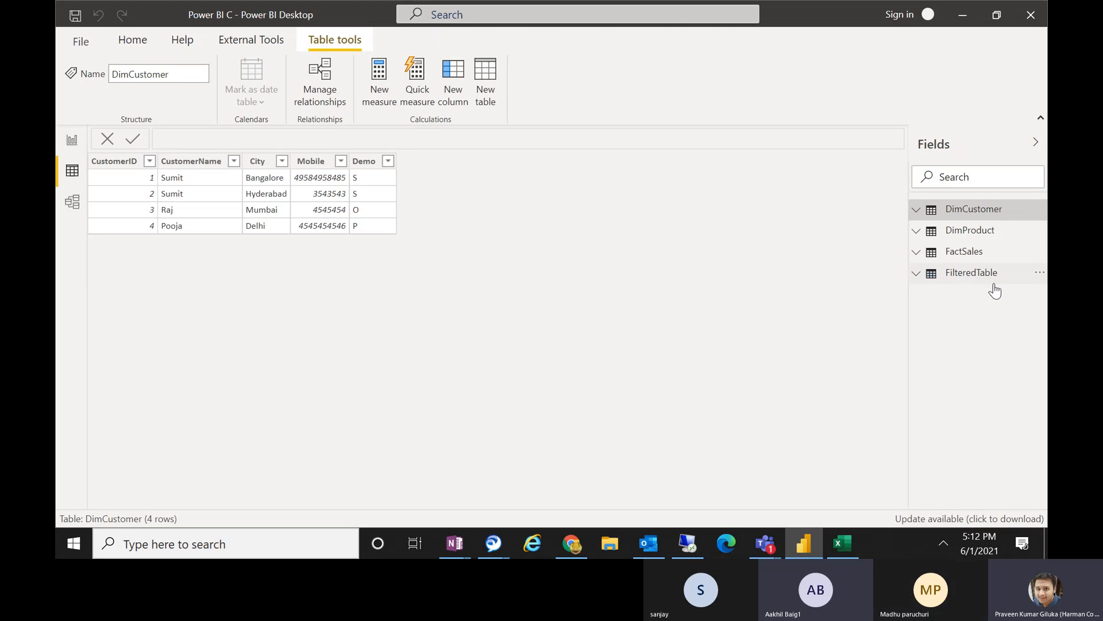
click(969, 282)
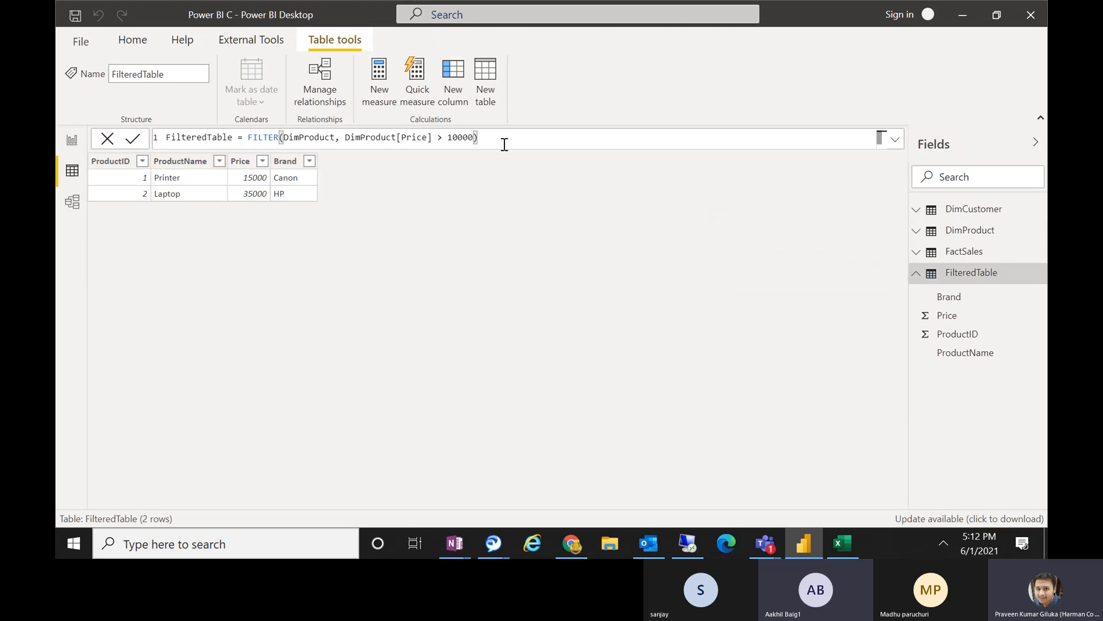
shift+click(249, 138)
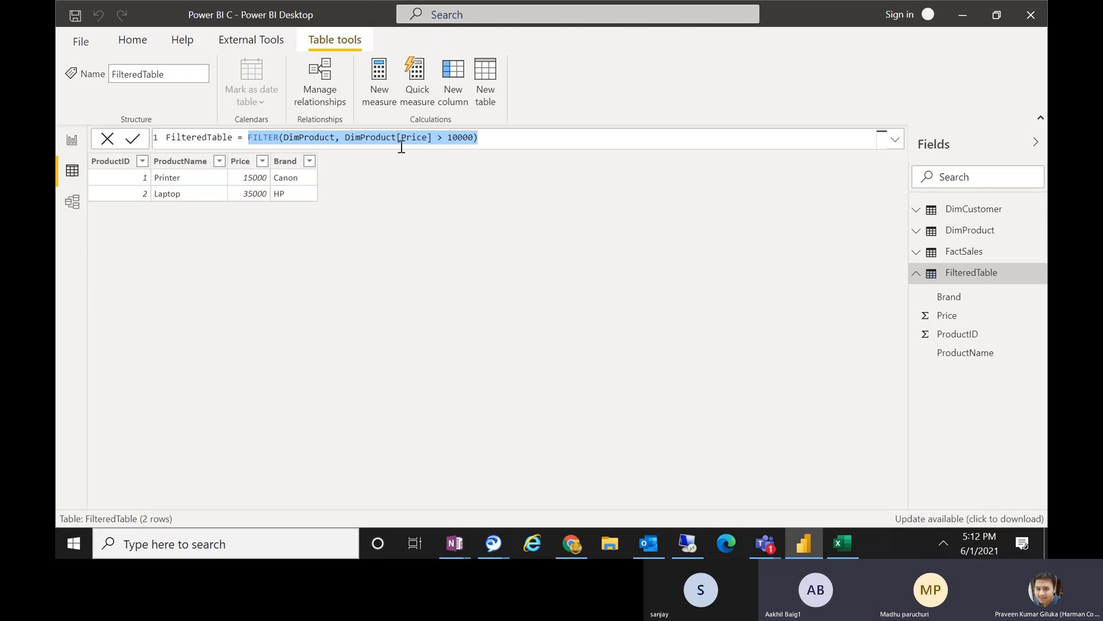
click(503, 141)
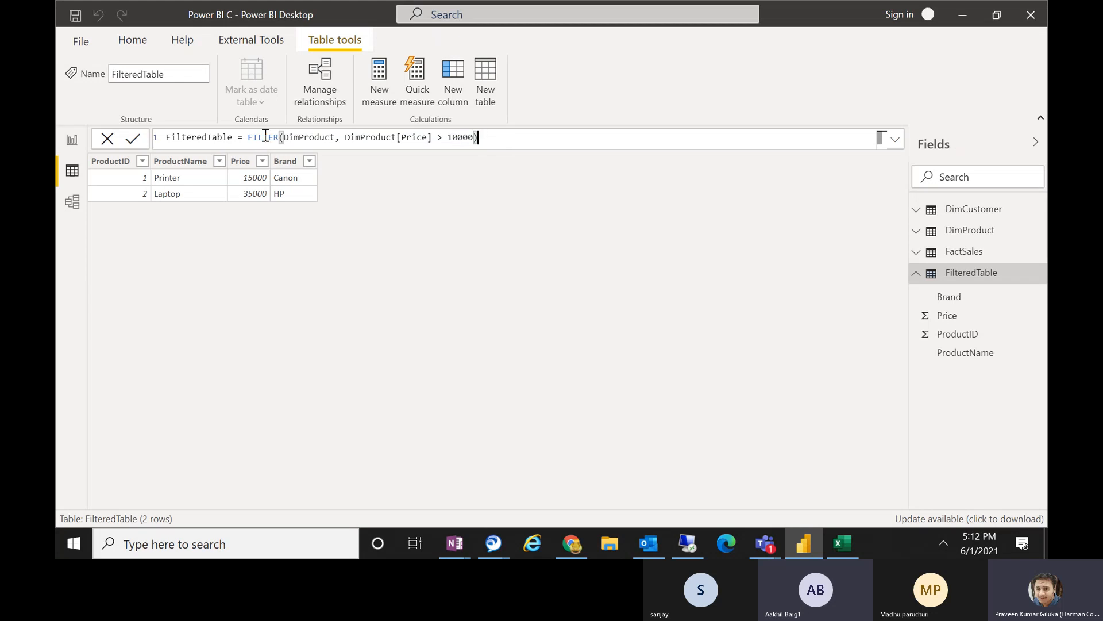
drag(248, 138, 285, 137)
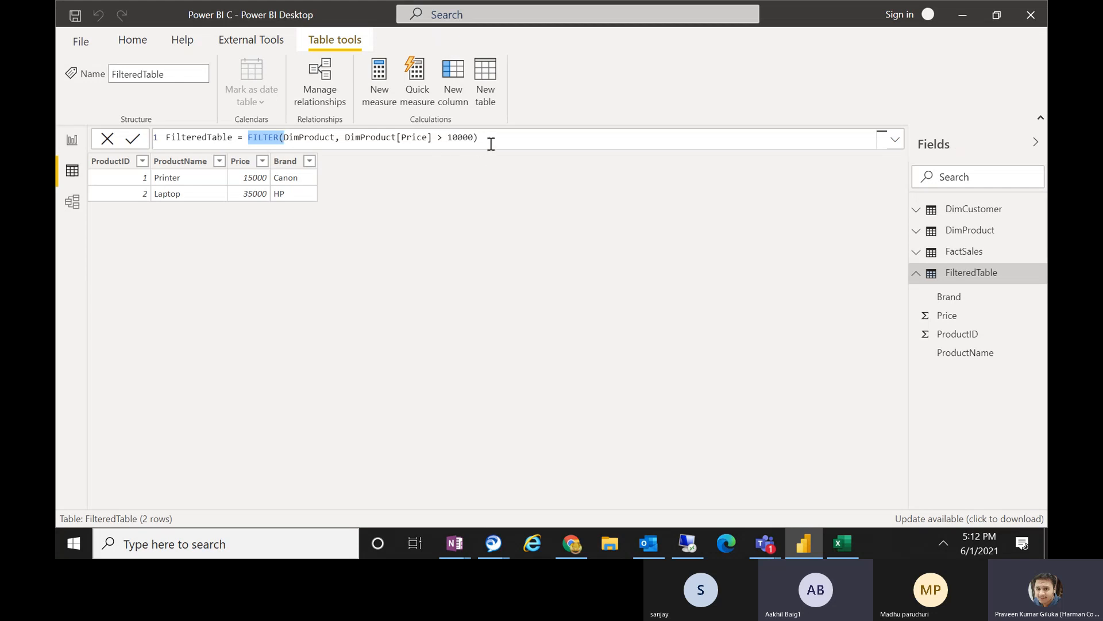
drag(491, 144, 246, 134)
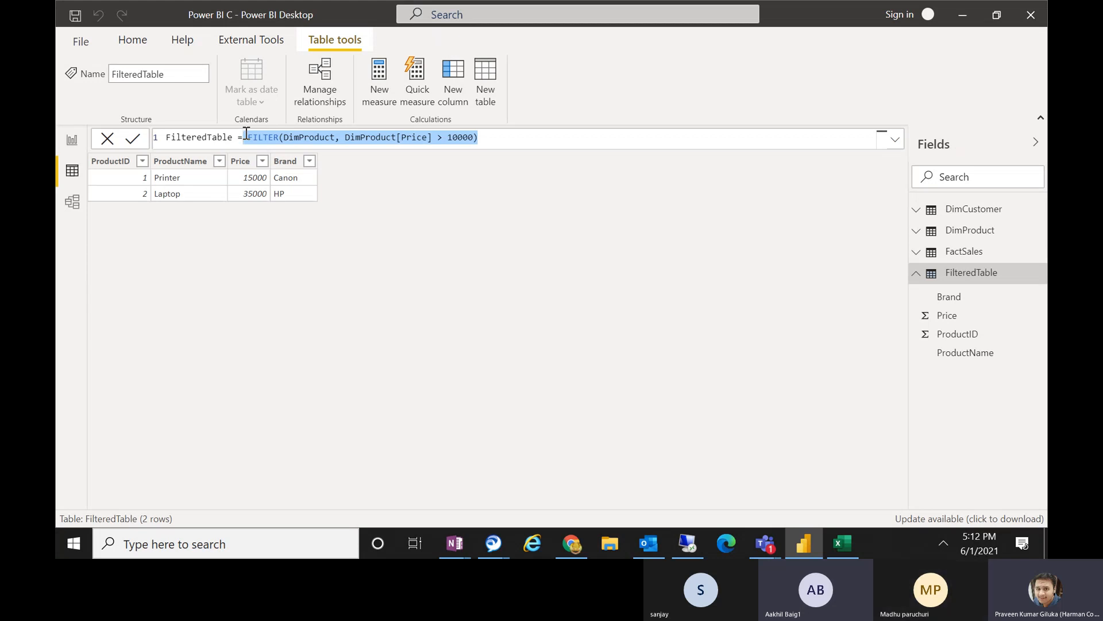
Display the DimCustomer table and start a new calculated table named DemoTable.
click(947, 210)
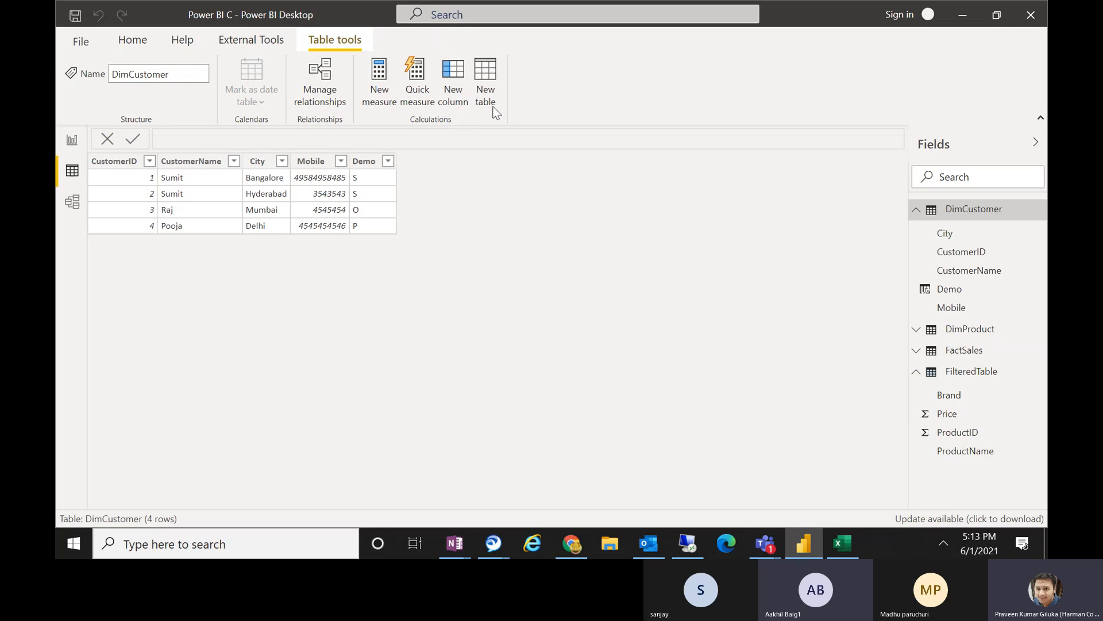
click(486, 73)
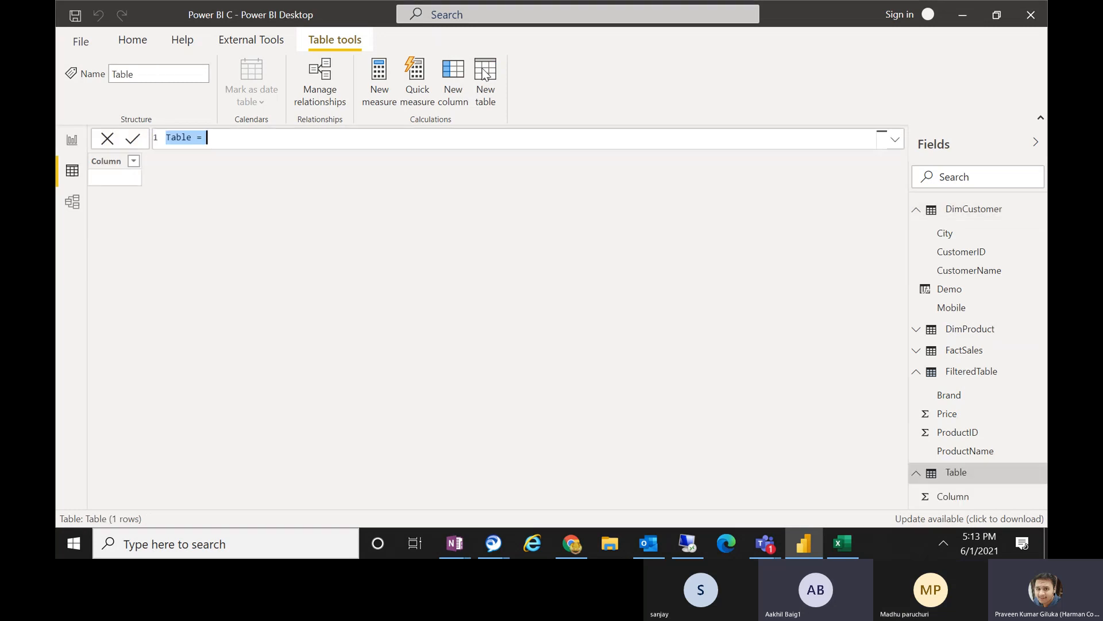
click(197, 139)
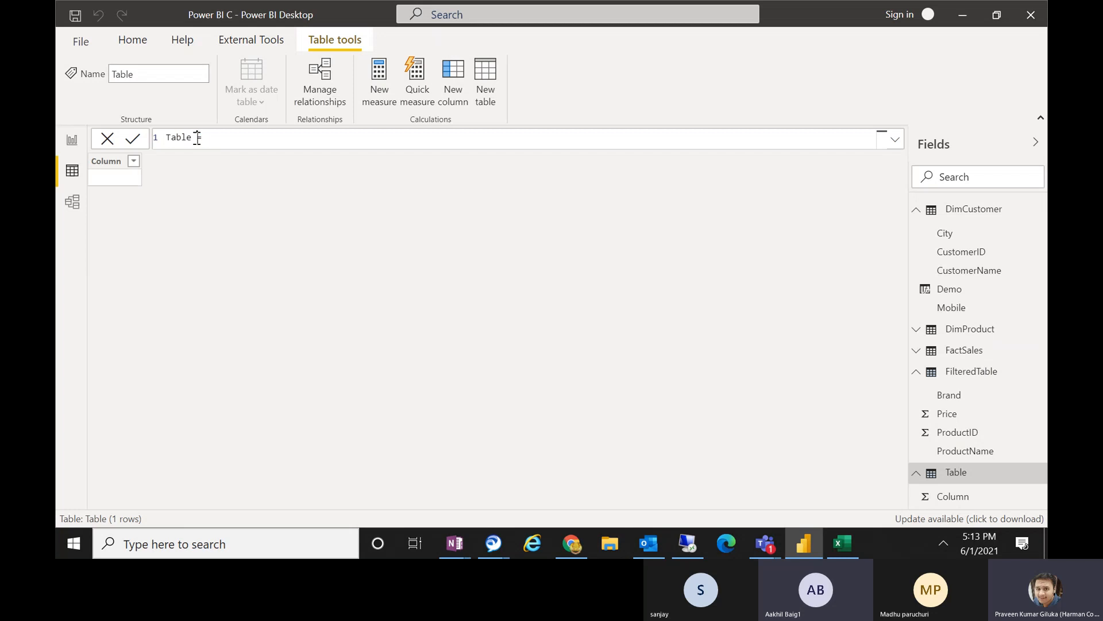
double_click(184, 141)
text(e)
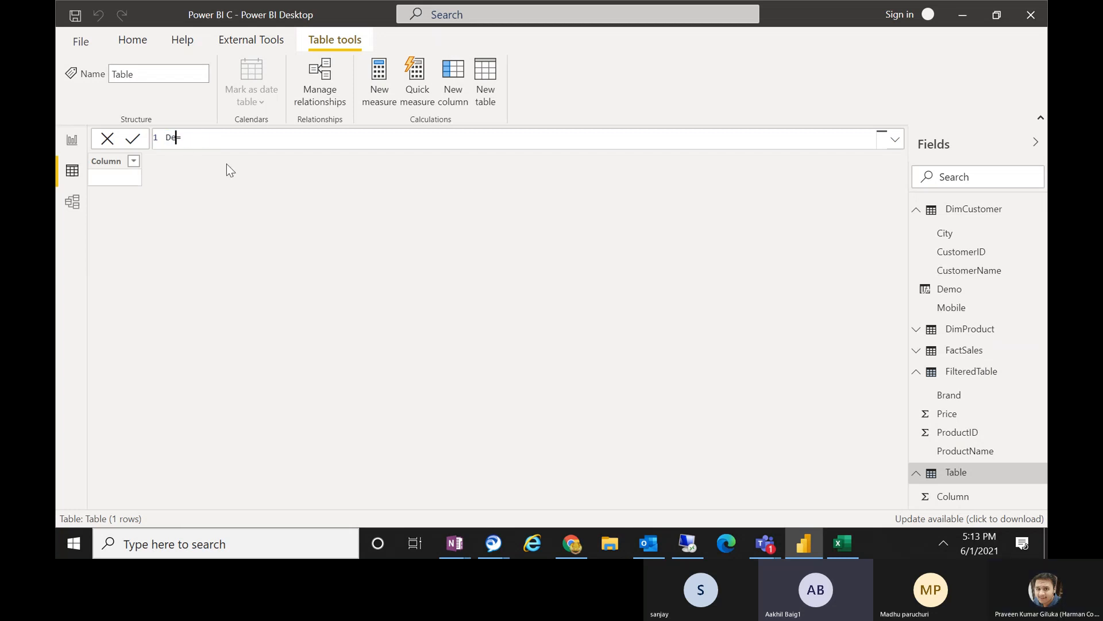
text(moTable =)
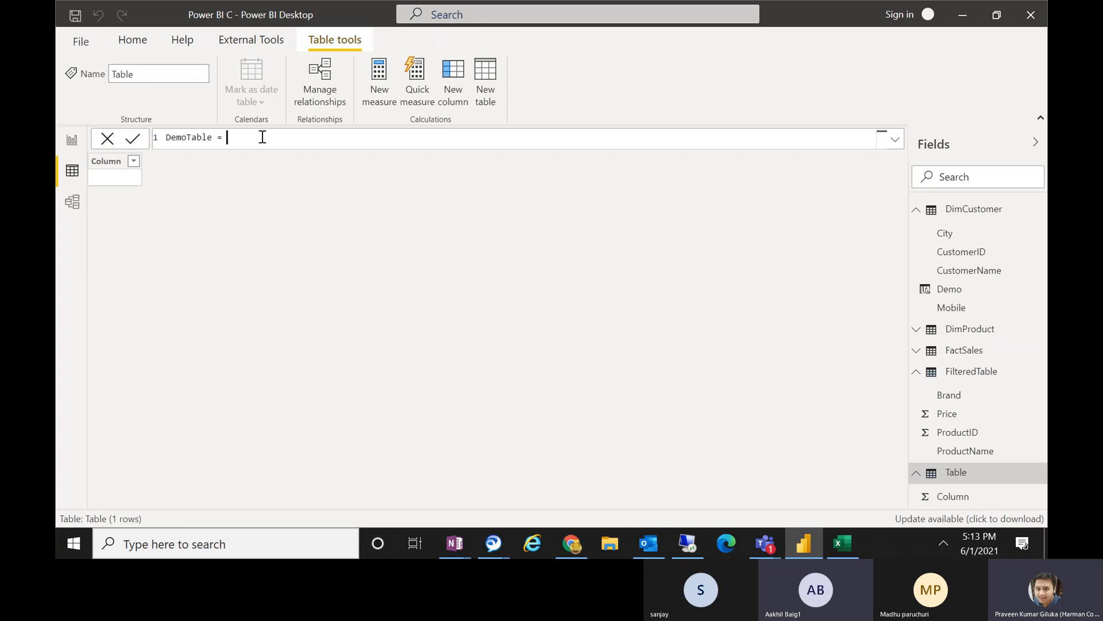
Define DemoTable as ALL(DimCustomer[CustomerName]) and commit the formula.
text(A)
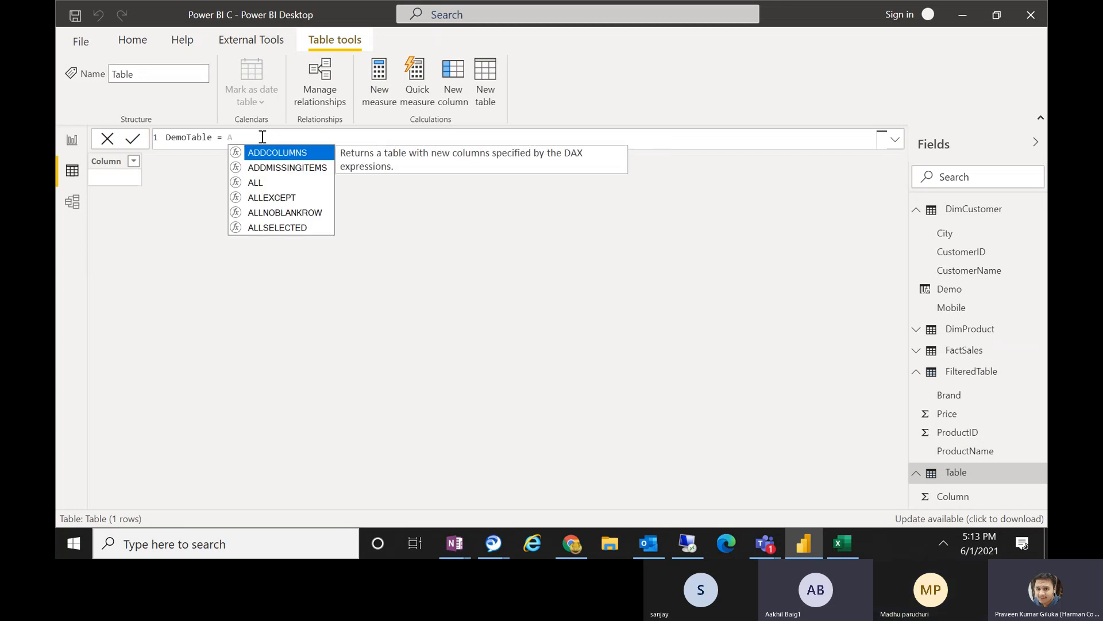
text(LL()
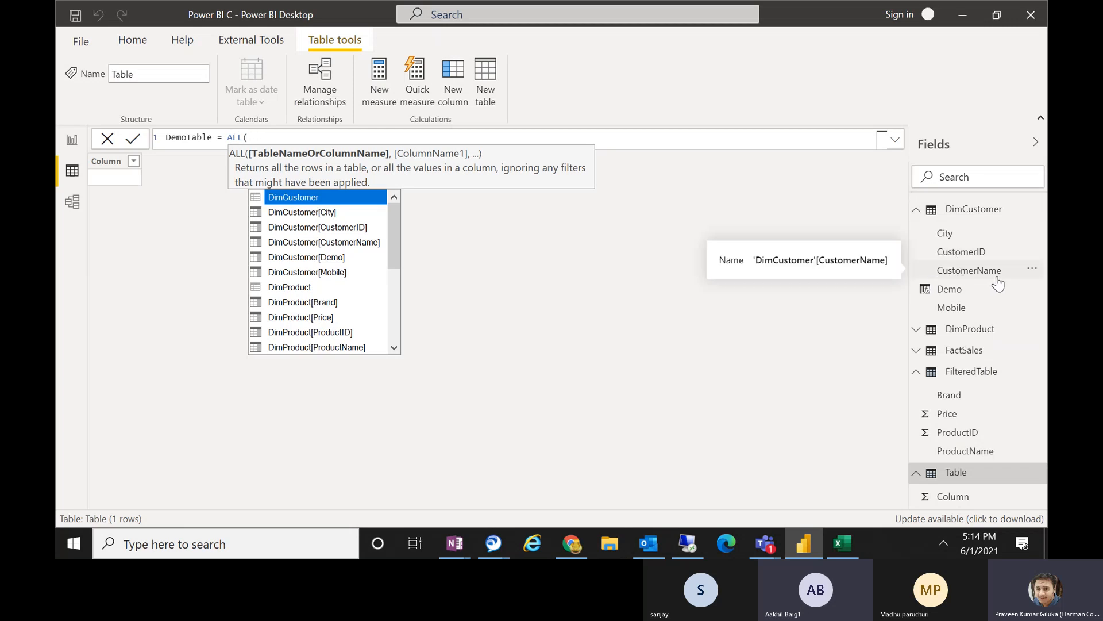
text(CUST)
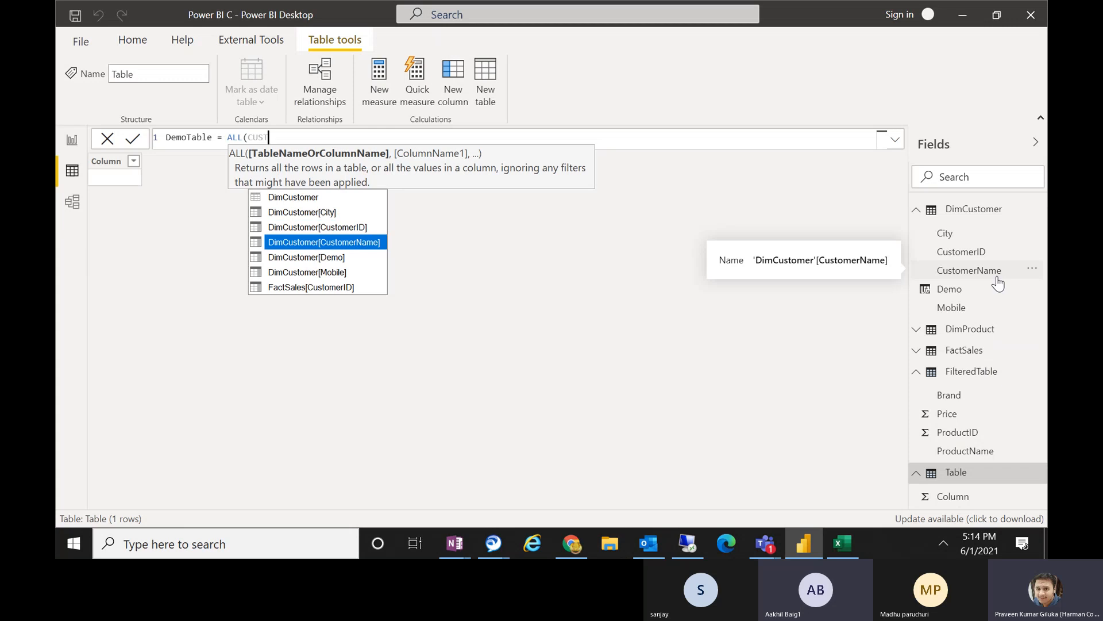
key(Tab)
text())
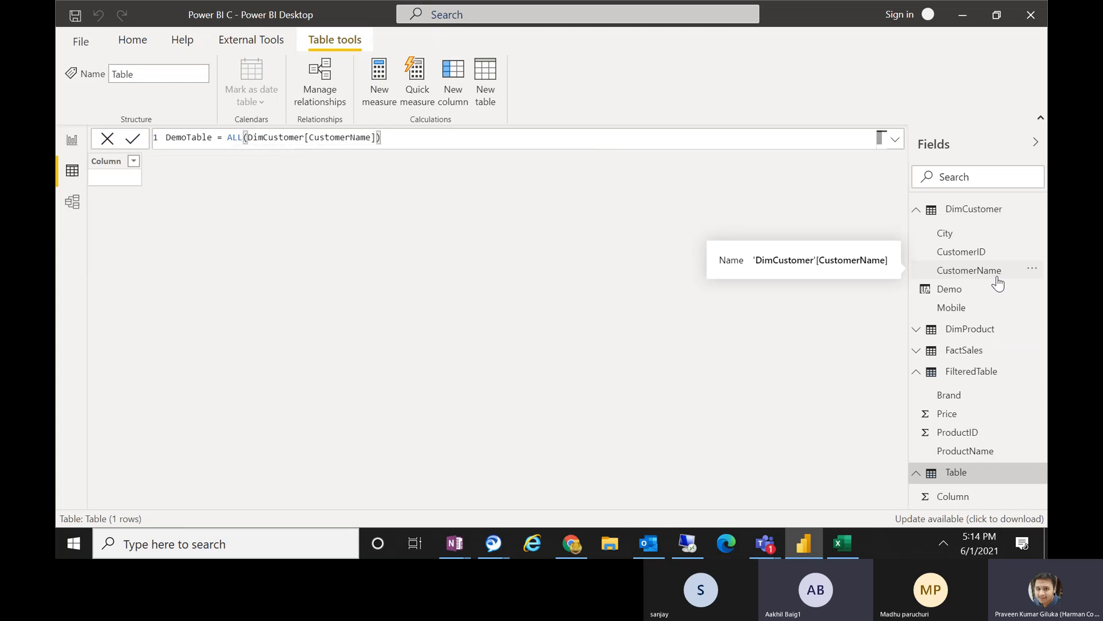
key(Return)
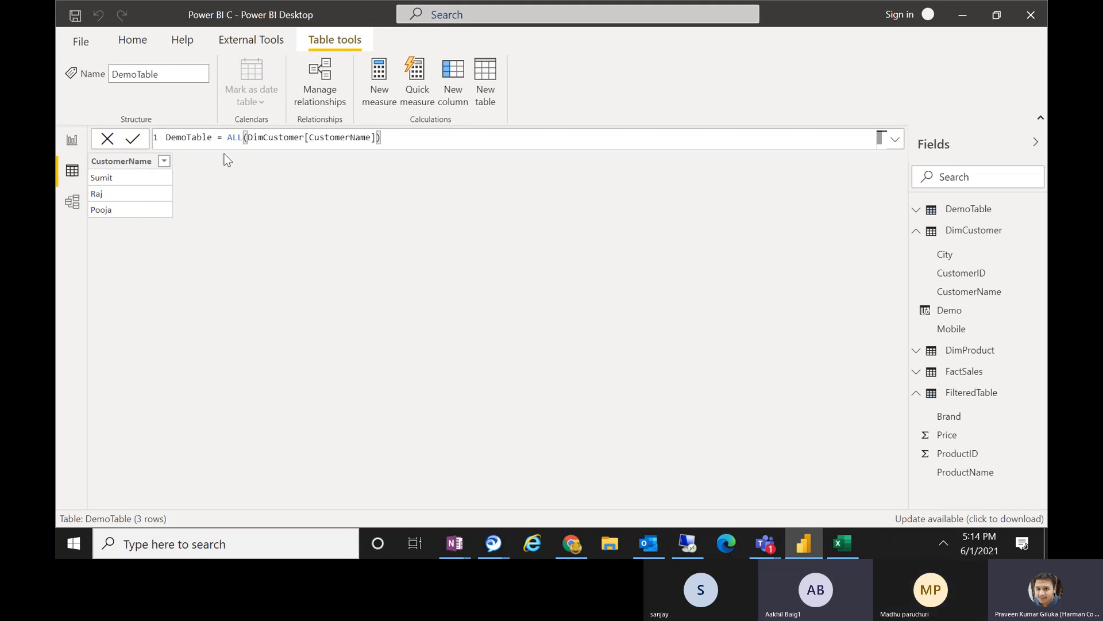
Add DimCustomer[CustomerID] as the second argument of DemoTable's ALL function and commit the formula.
drag(228, 140, 247, 140)
click(228, 137)
key(shift+Home)
key(shift+End)
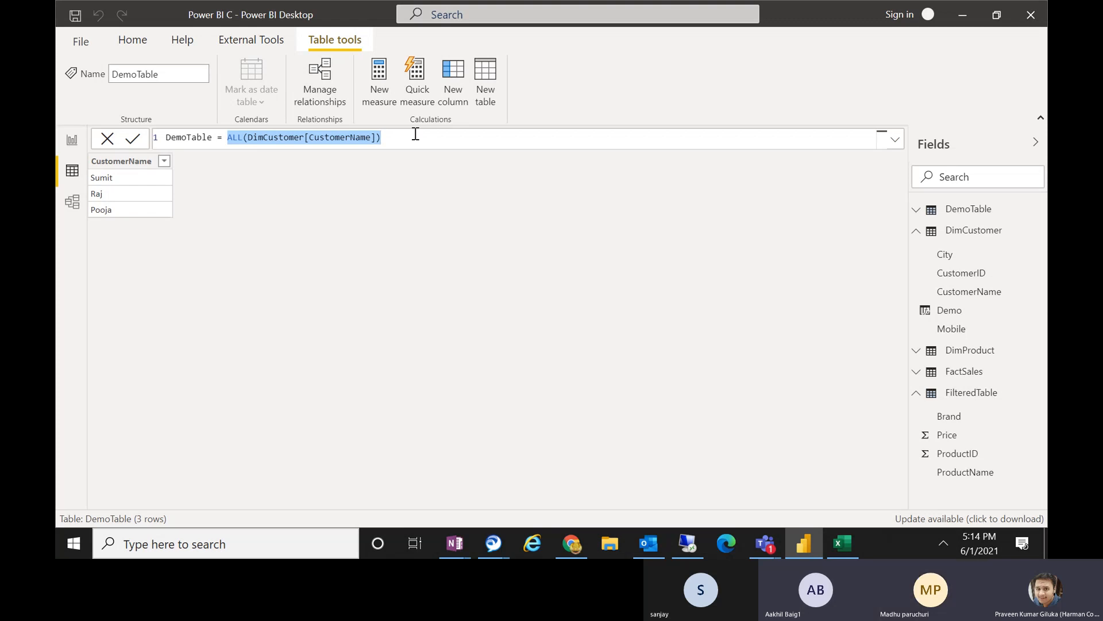
click(415, 134)
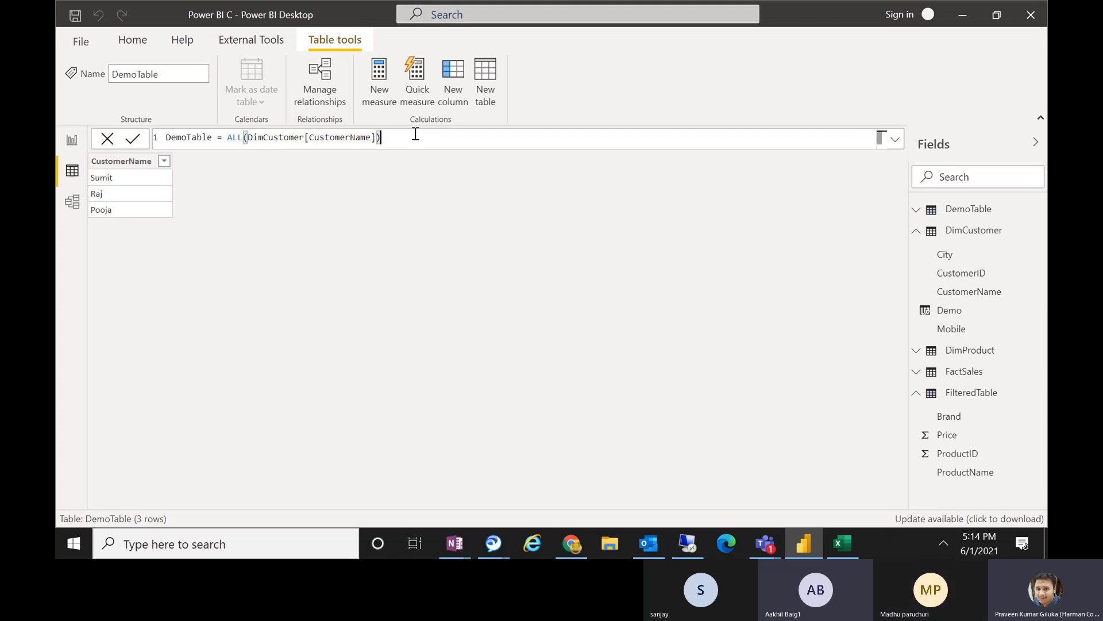
click(379, 137)
text(, CUST)
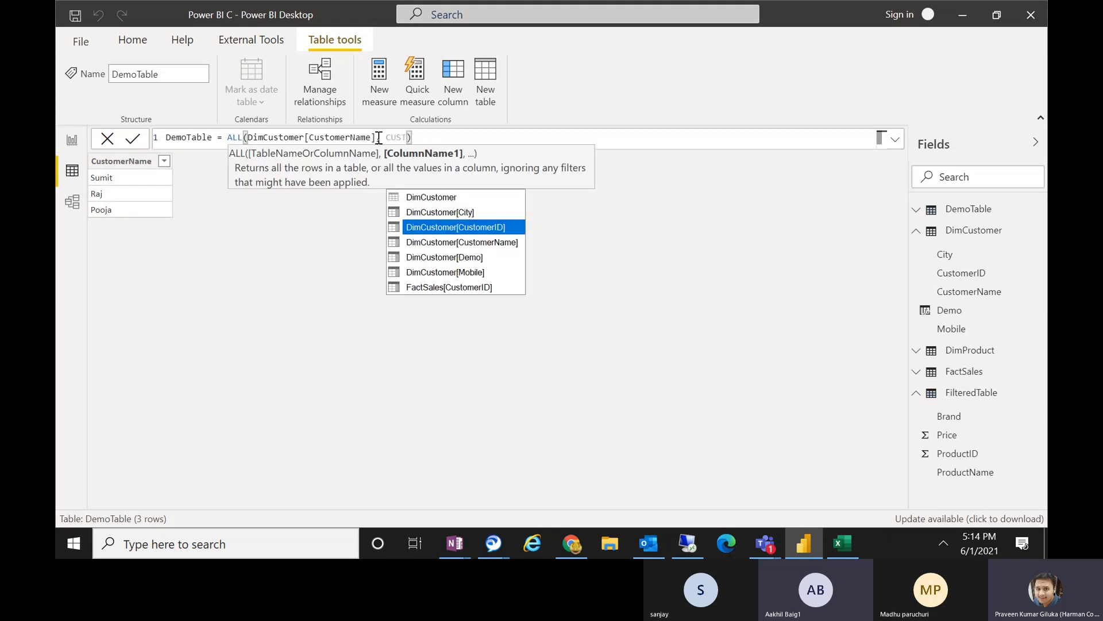
key(Tab)
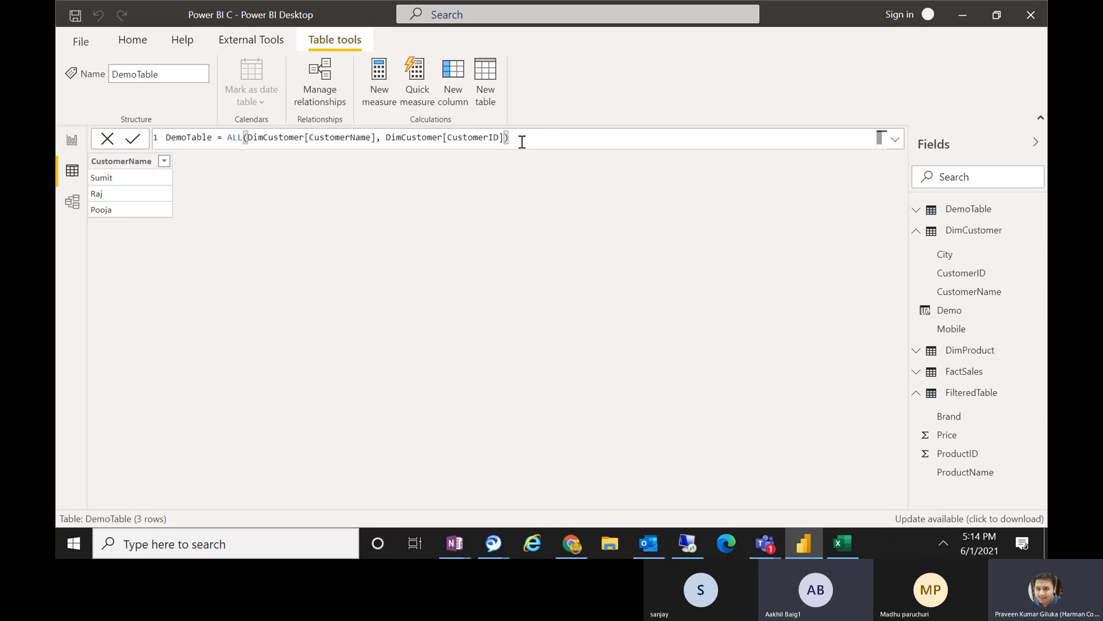
key(Return)
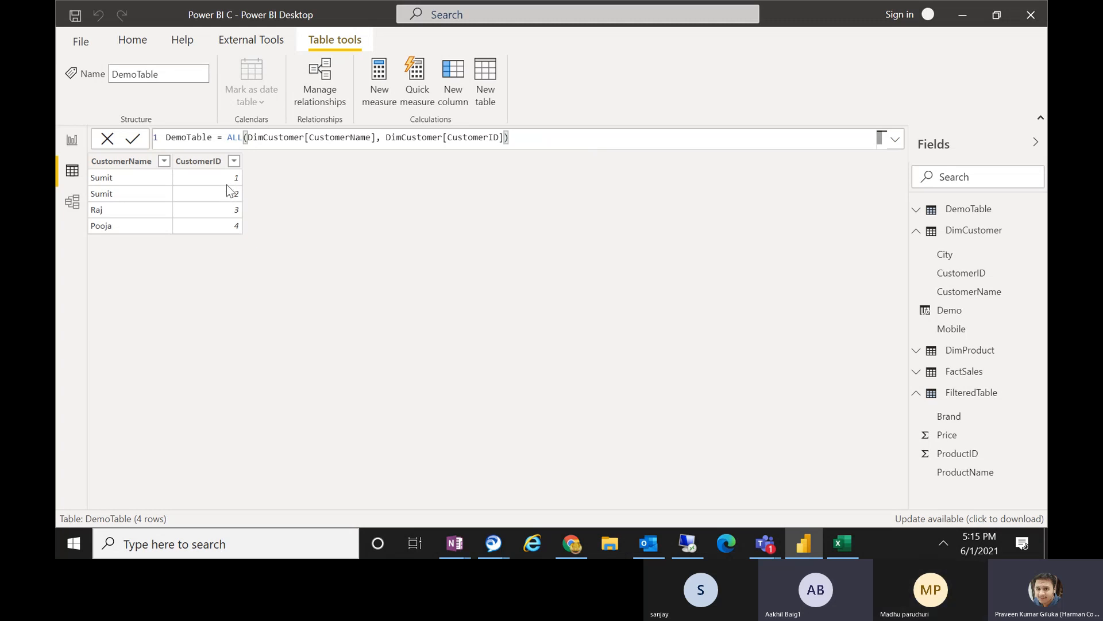
Examine DemoTable's ALL expression and the CustomerName and CustomerID combinations it returns.
click(227, 164)
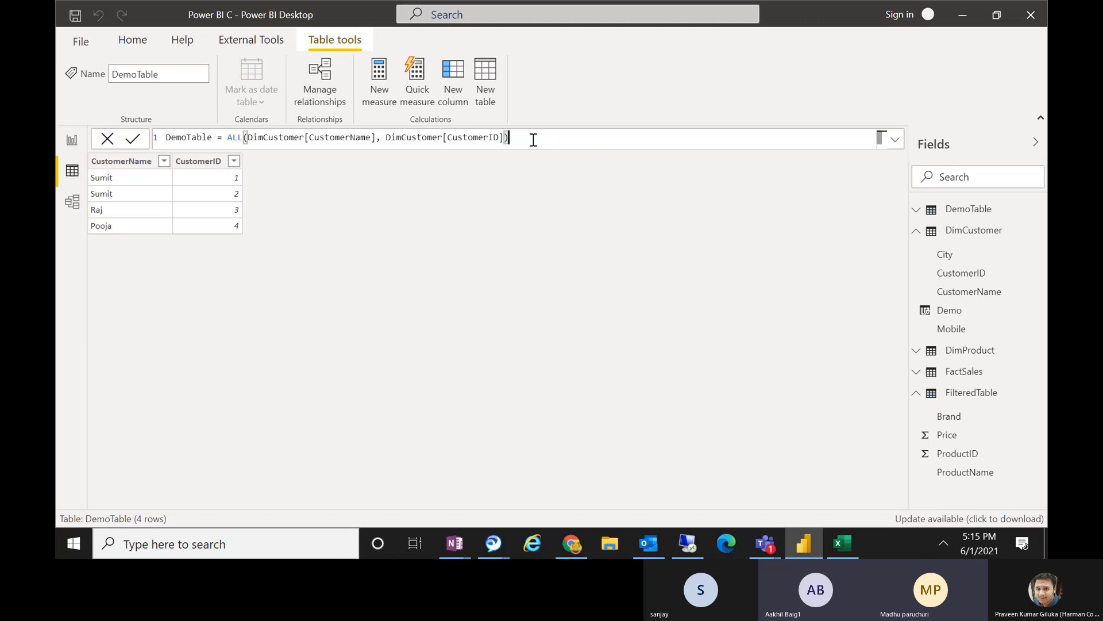
click(228, 138)
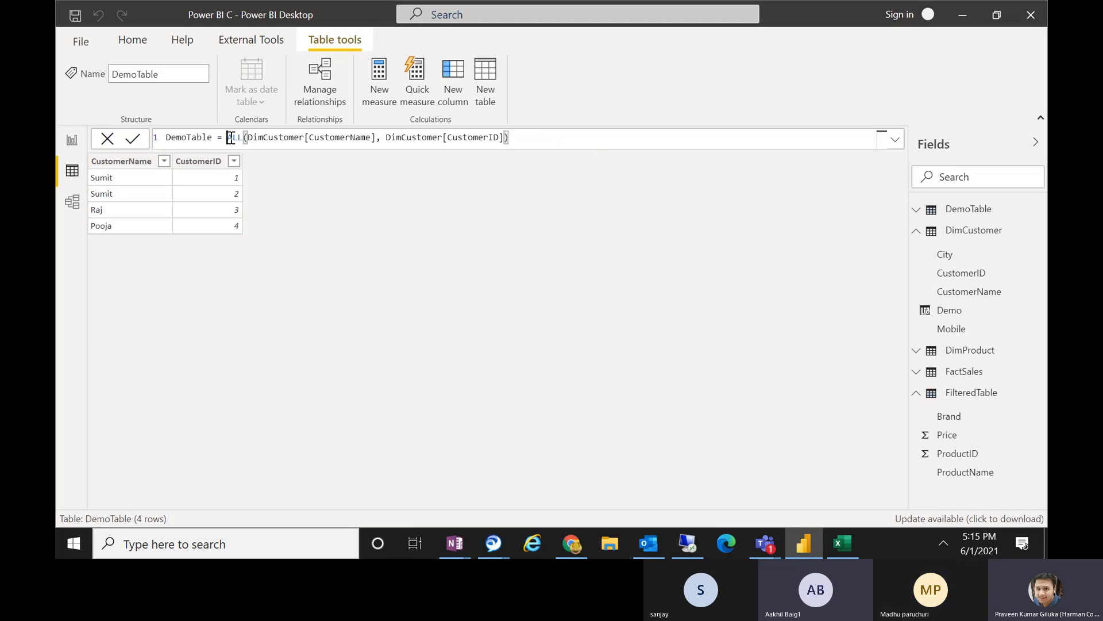
drag(230, 138, 242, 138)
drag(227, 139, 516, 140)
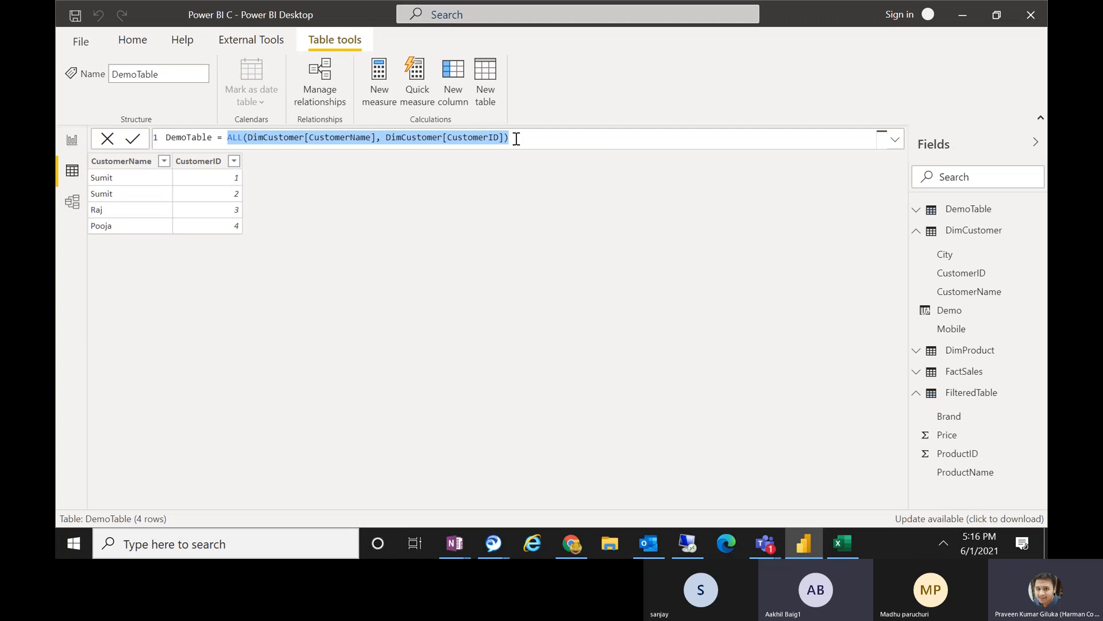
click(516, 139)
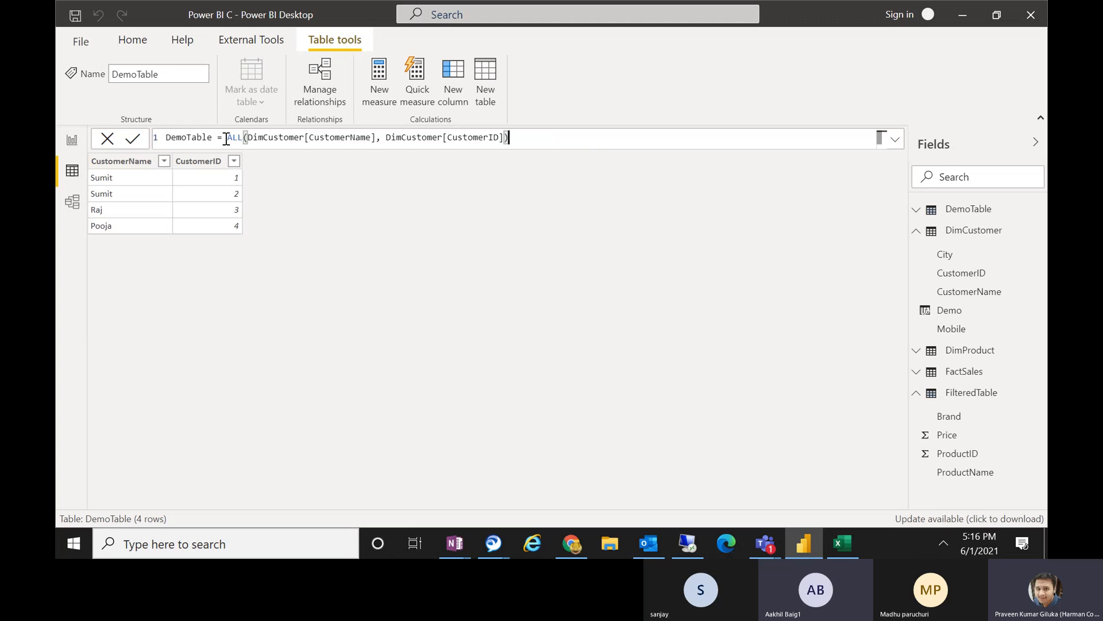
drag(226, 140, 513, 133)
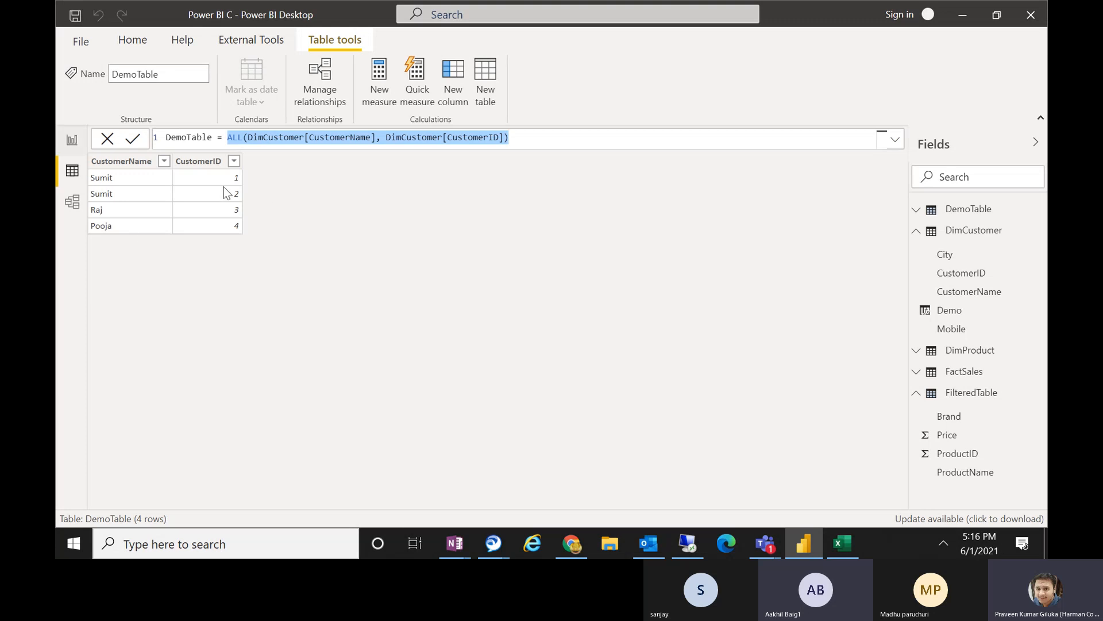
Switch to the Book1 workbook in Excel and clear the word filter from cell C4.
click(849, 539)
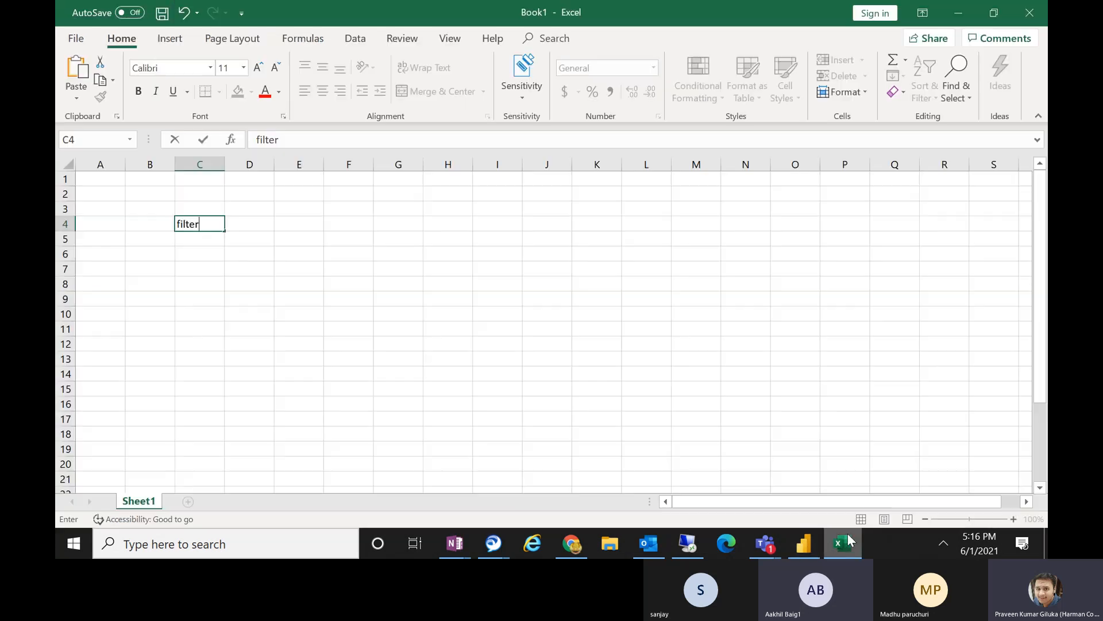
click(475, 235)
click(187, 223)
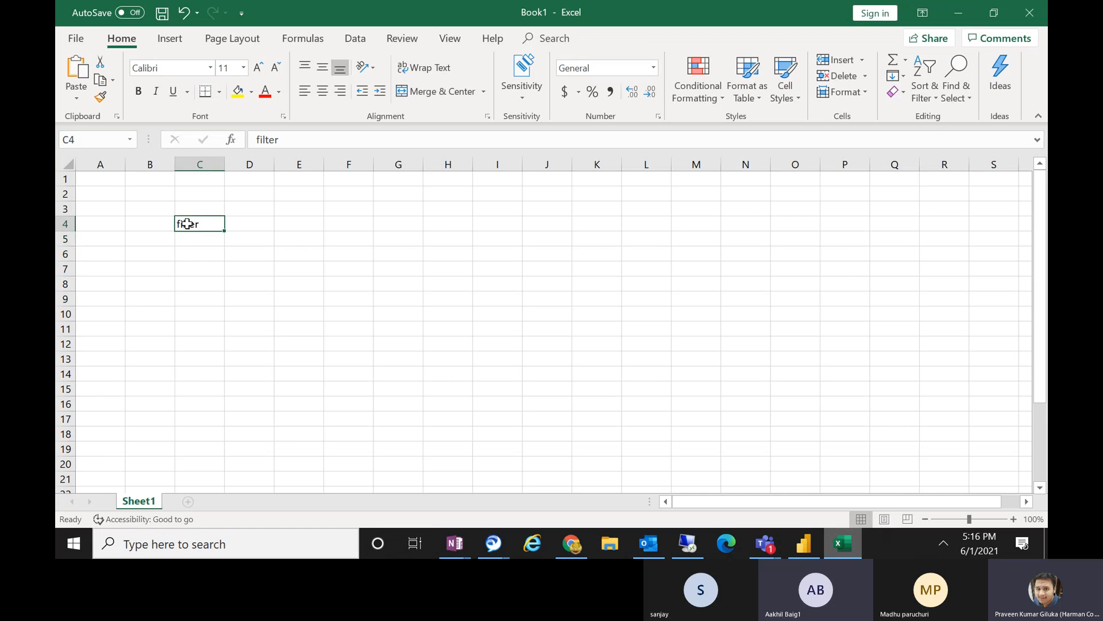
key(Delete)
click(125, 196)
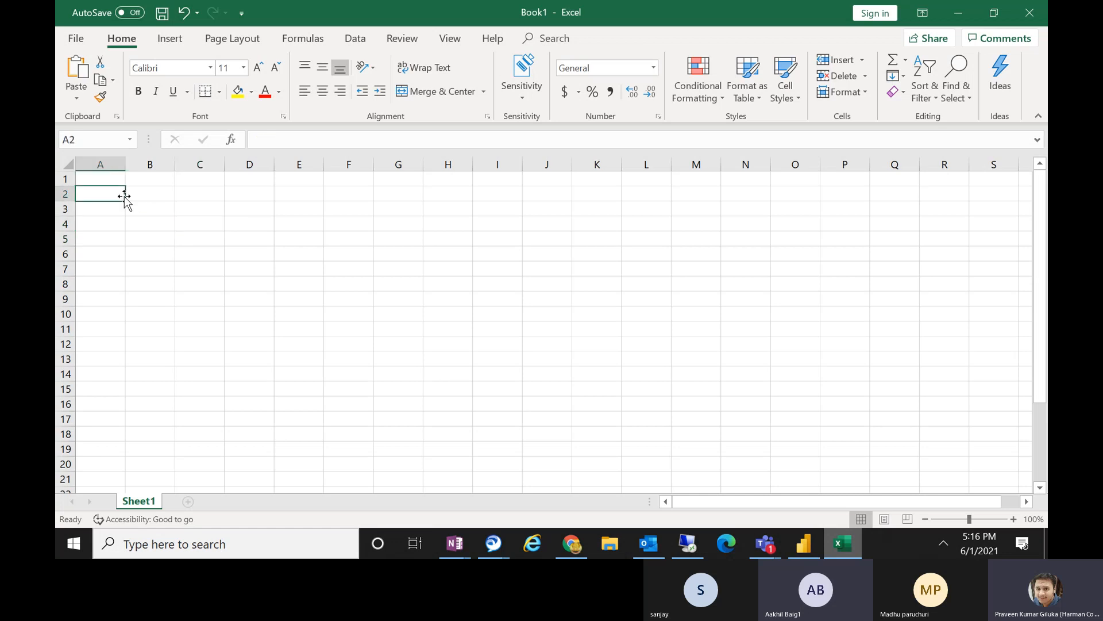
Enter the heading Country in cell D5.
click(255, 237)
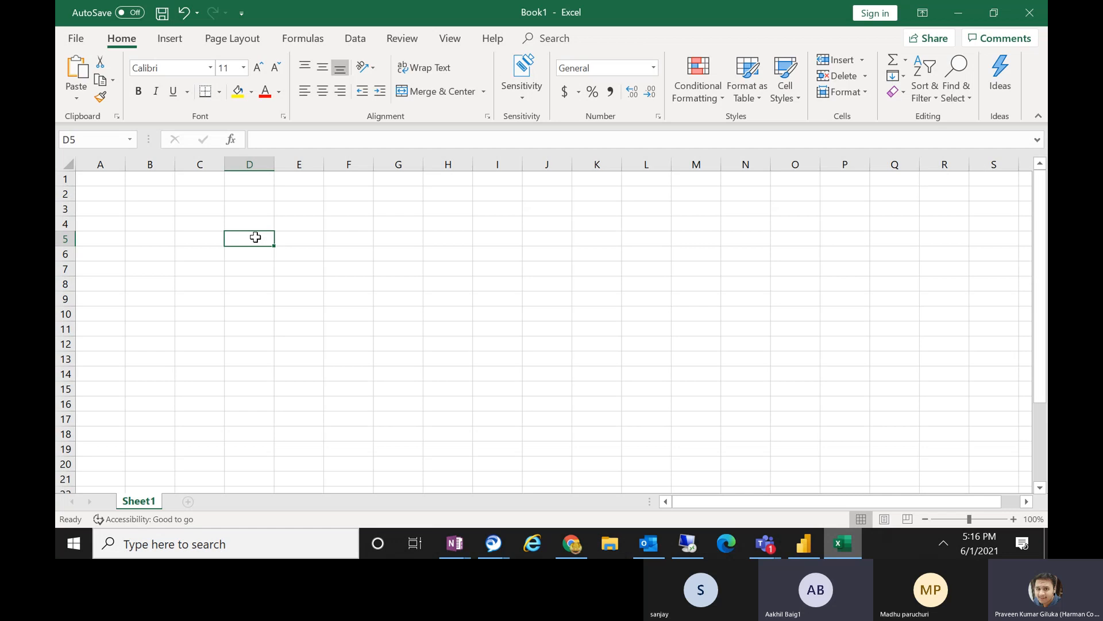
text(Countrt)
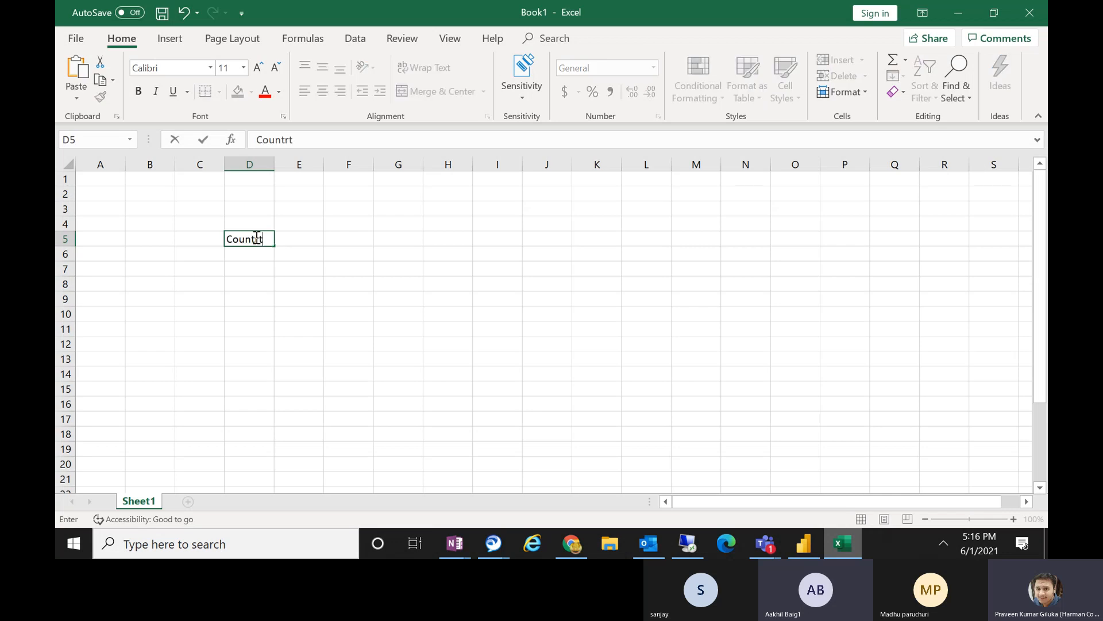
click(290, 239)
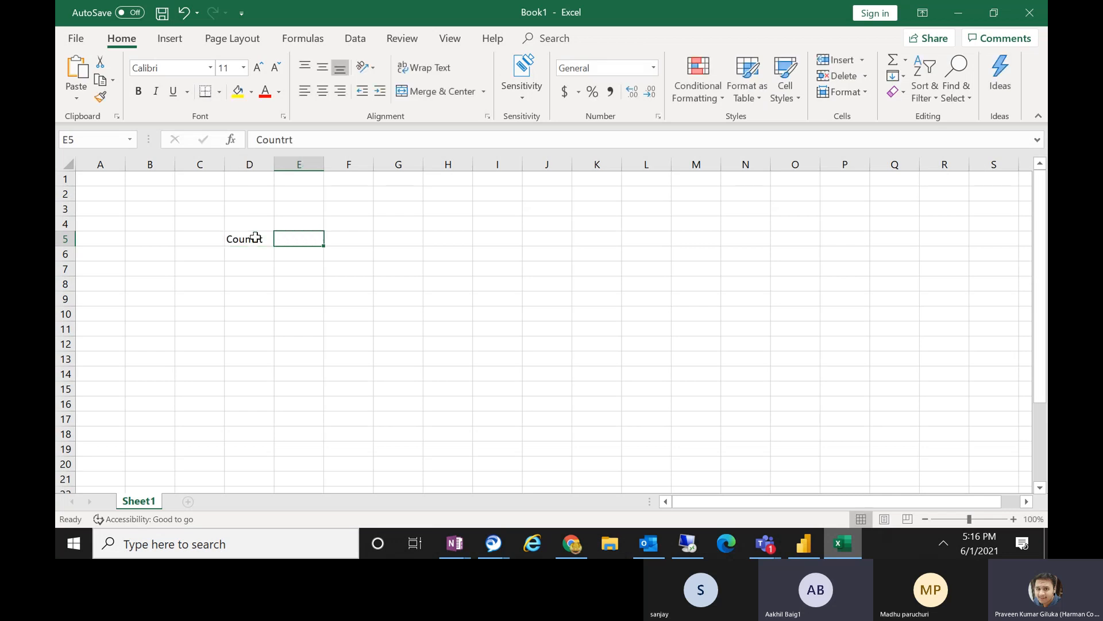
double_click(257, 238)
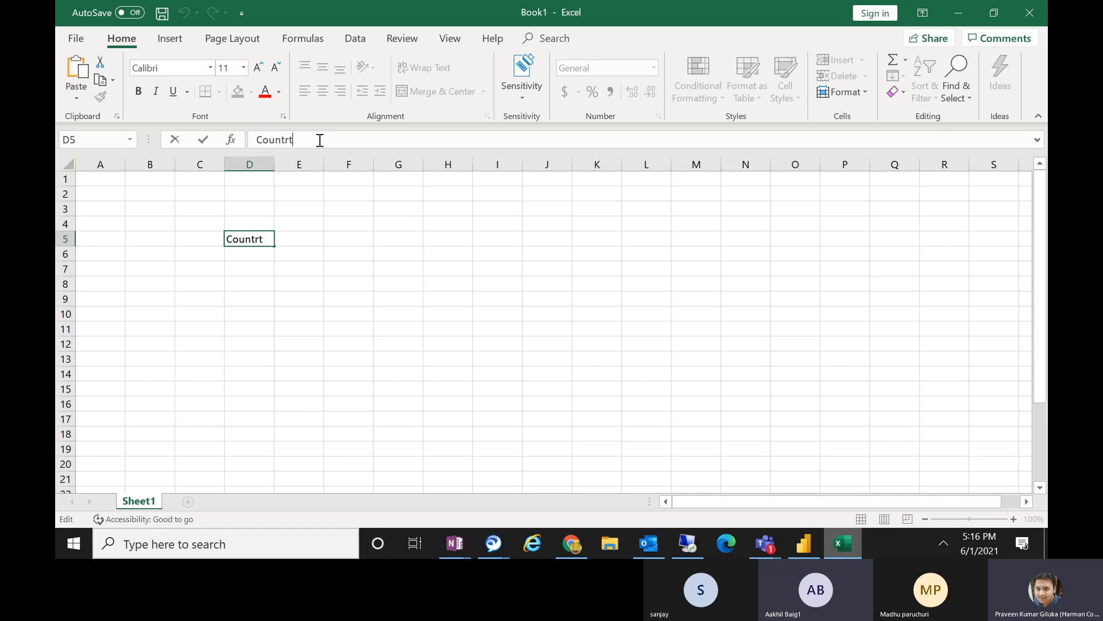
key(BackSpace)
text(y)
click(303, 241)
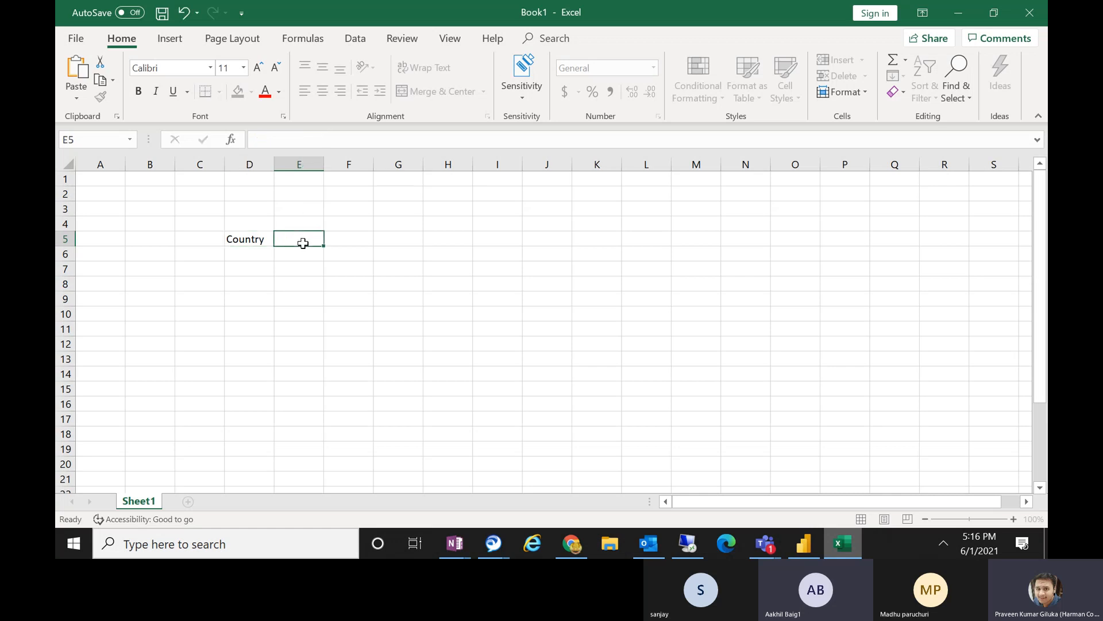
Enter the headings State, City and Population in cells E5 to G5 and widen the Population column to fit.
text(State)
click(342, 241)
text(City)
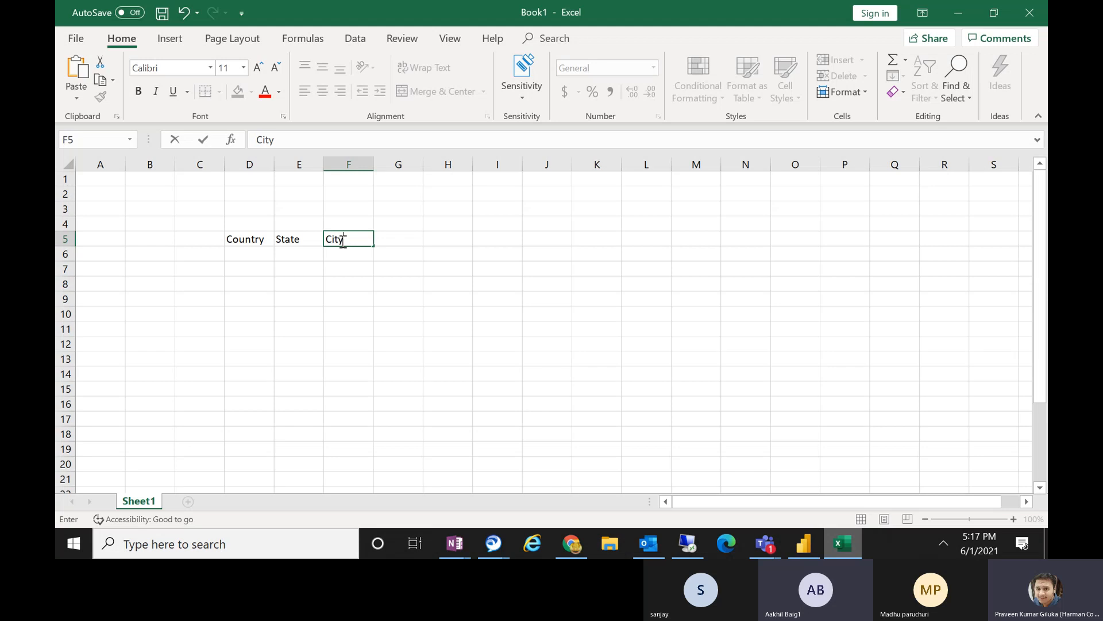
click(411, 241)
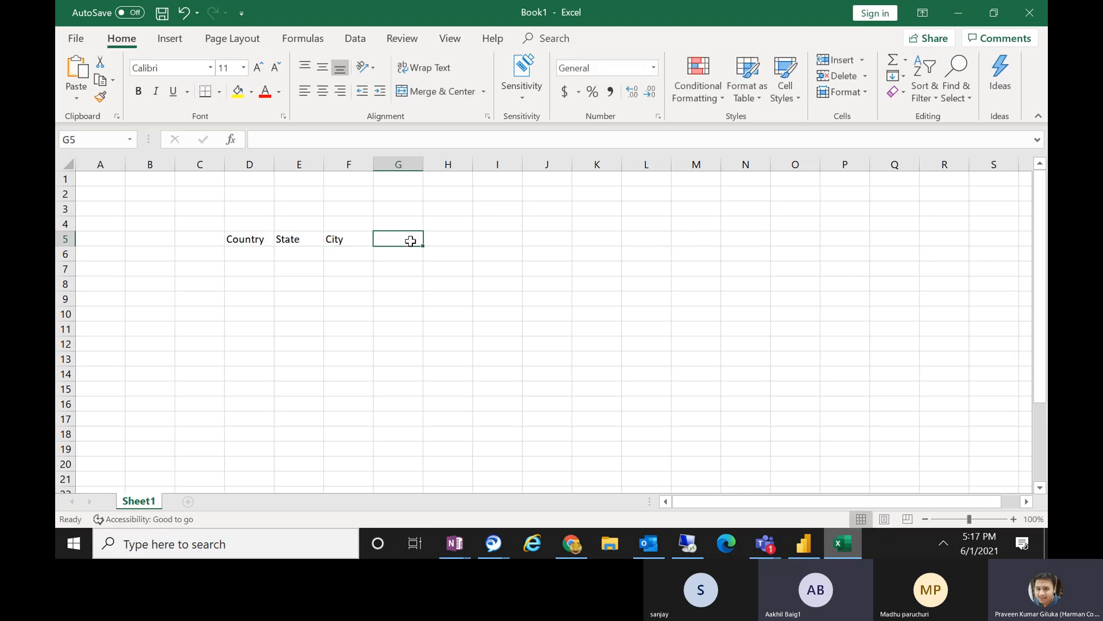
text(Population)
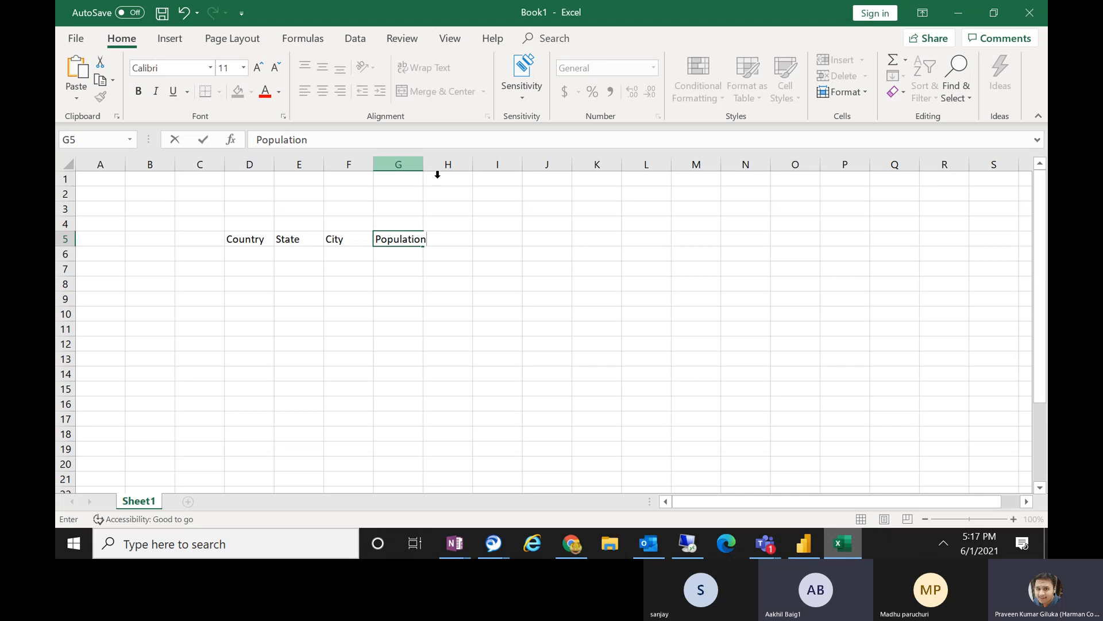
click(498, 284)
drag(424, 164, 460, 164)
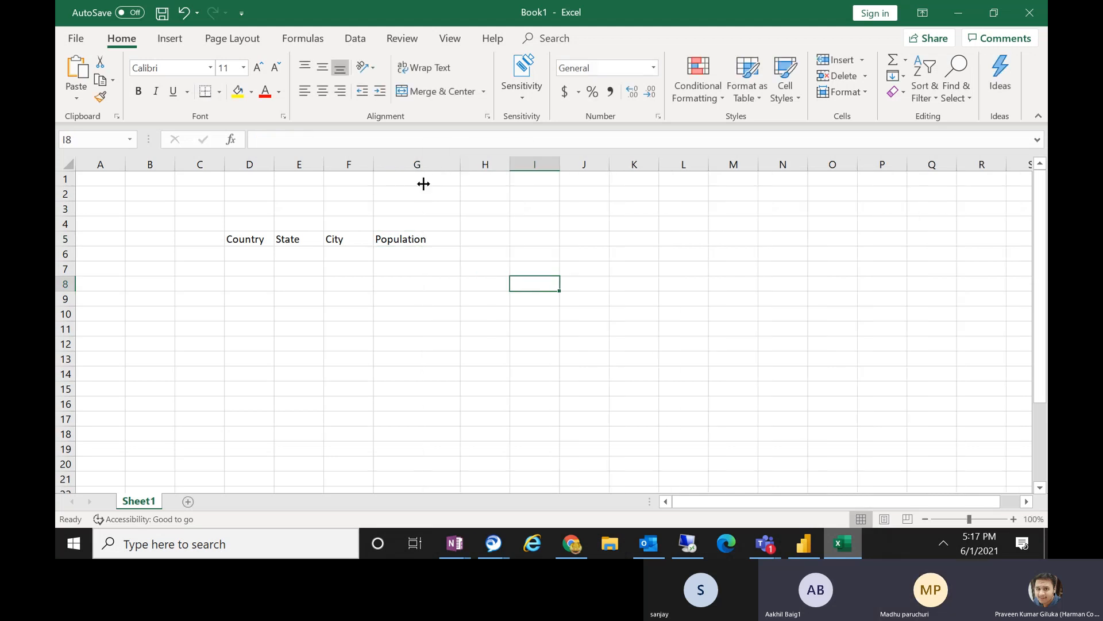
Fill row 6 of the table with India, Bihar, Patna and a population of 100.
click(241, 253)
text(I)
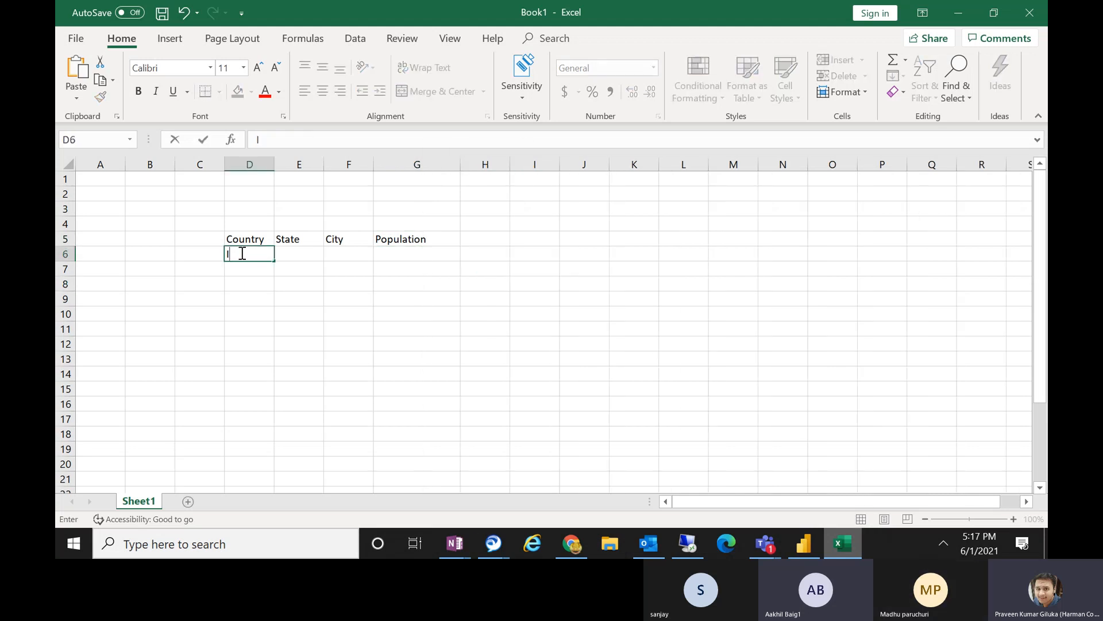
text(ndia)
click(313, 255)
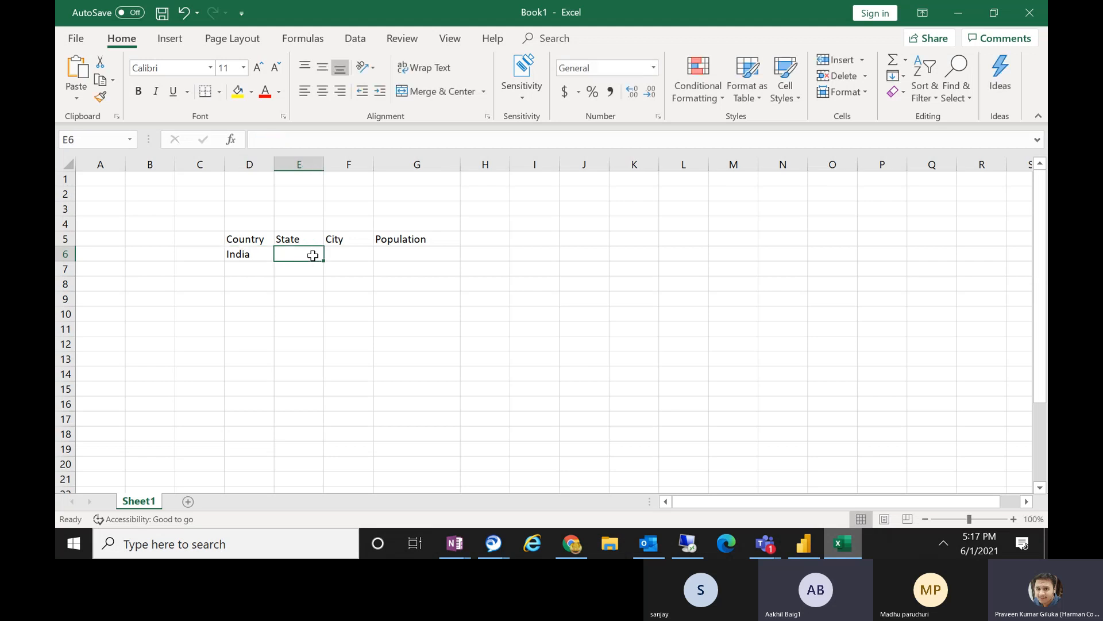
text(Bihar)
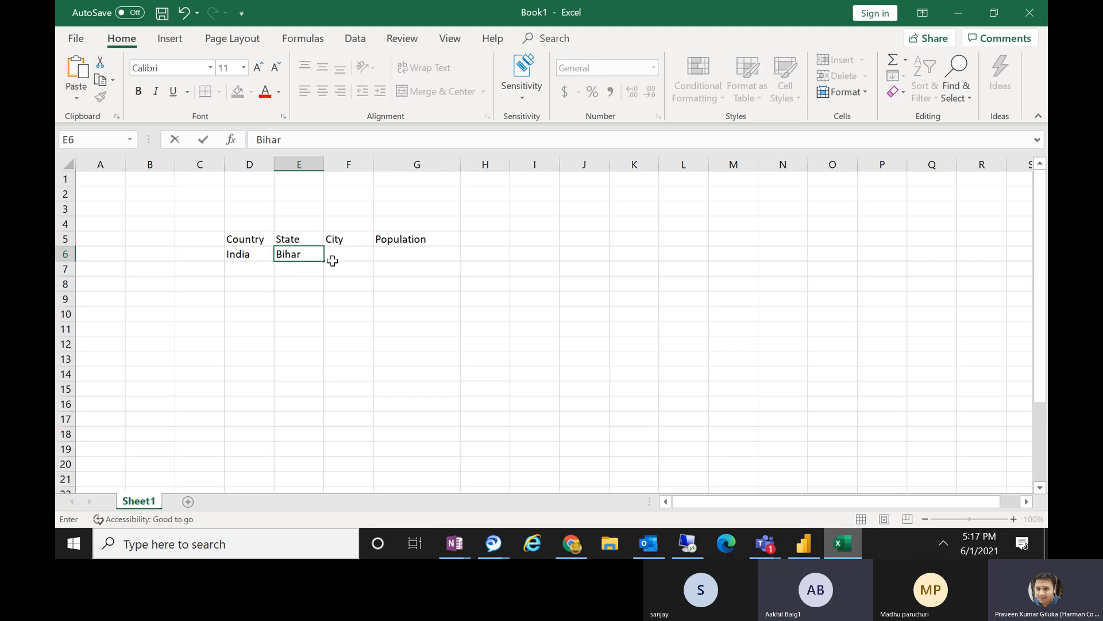
click(350, 252)
text(Pat)
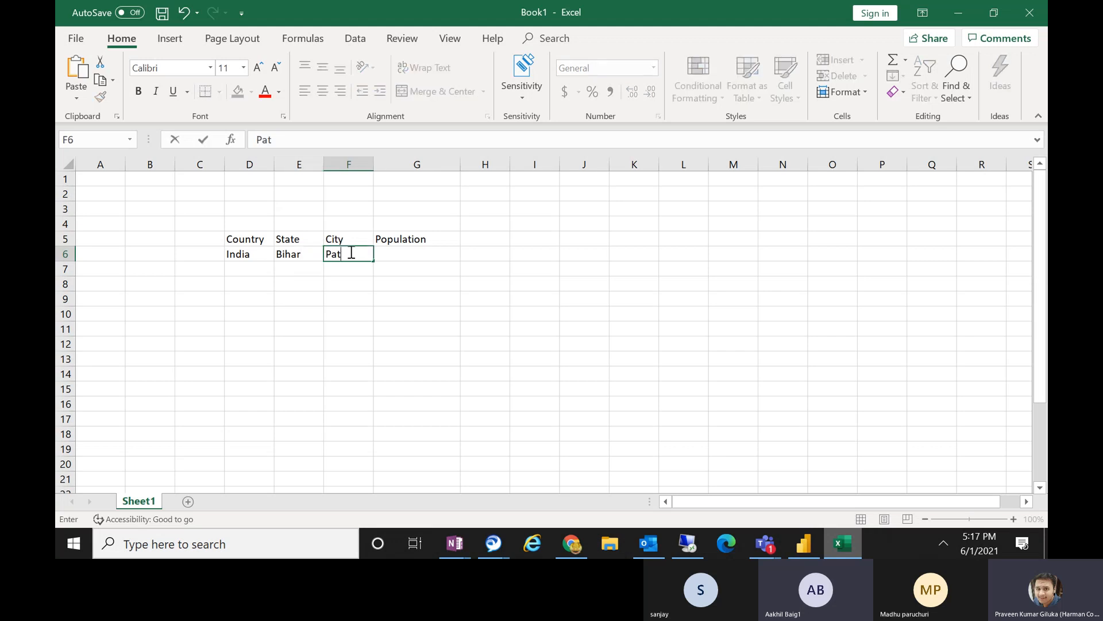
text(na)
key(Tab)
text(100)
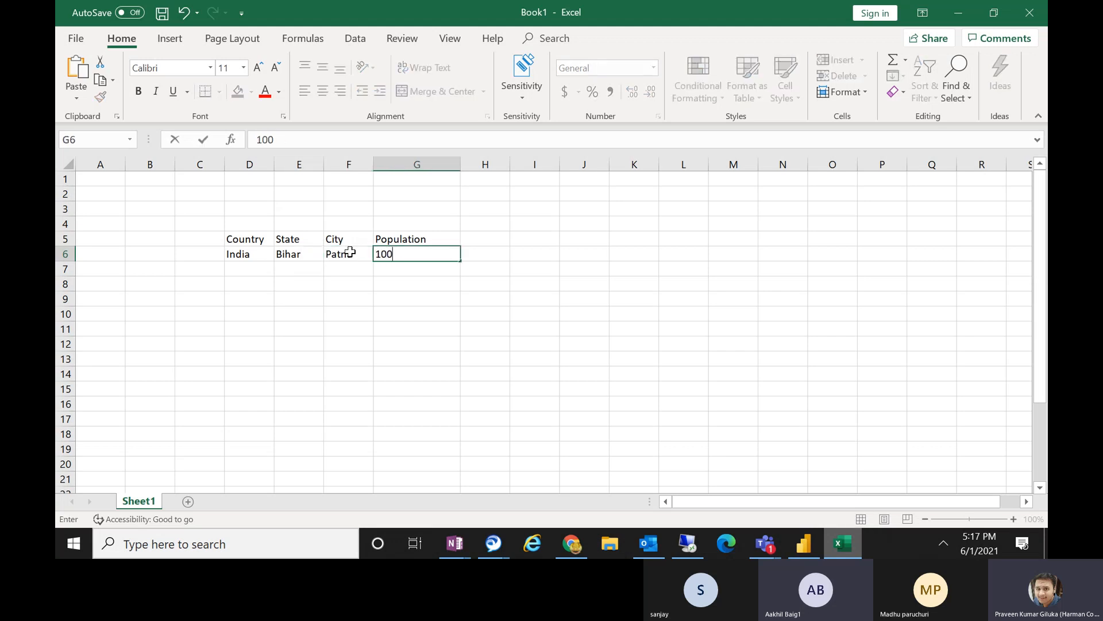
key(Return)
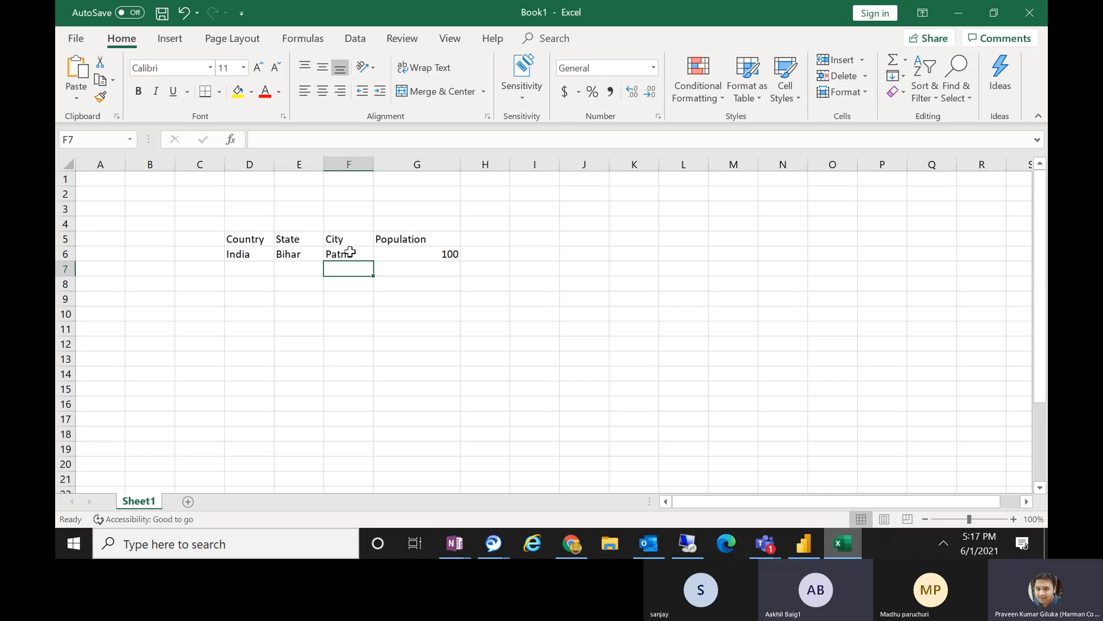
Enter Gaya as the city in rows 7 and 8, with populations of 200 and 300.
text(Gaya)
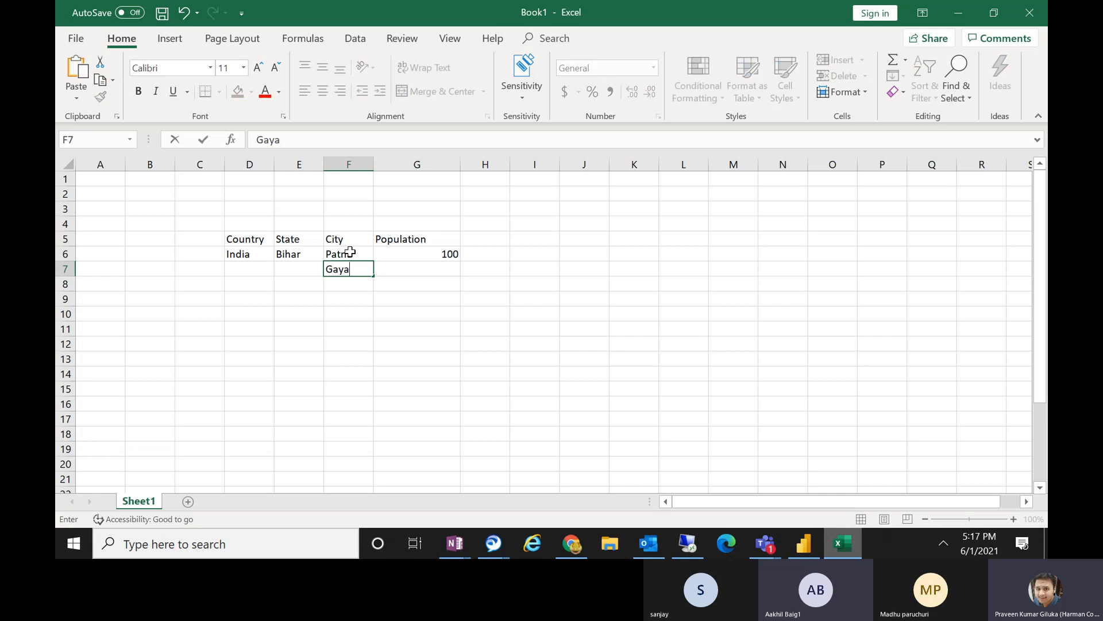
click(439, 268)
text(200)
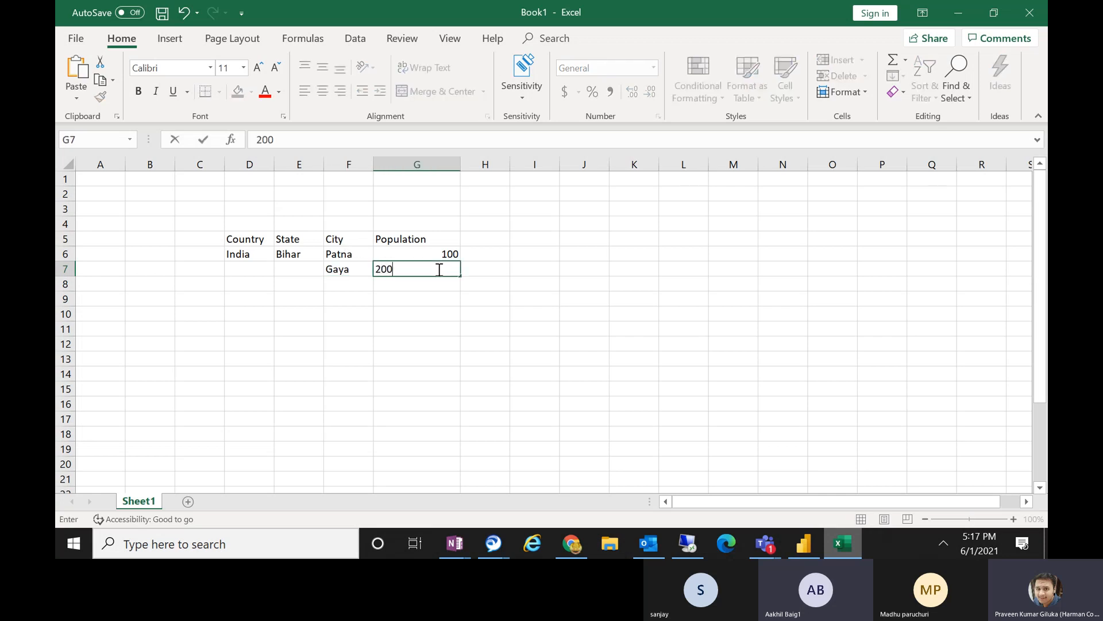
click(340, 287)
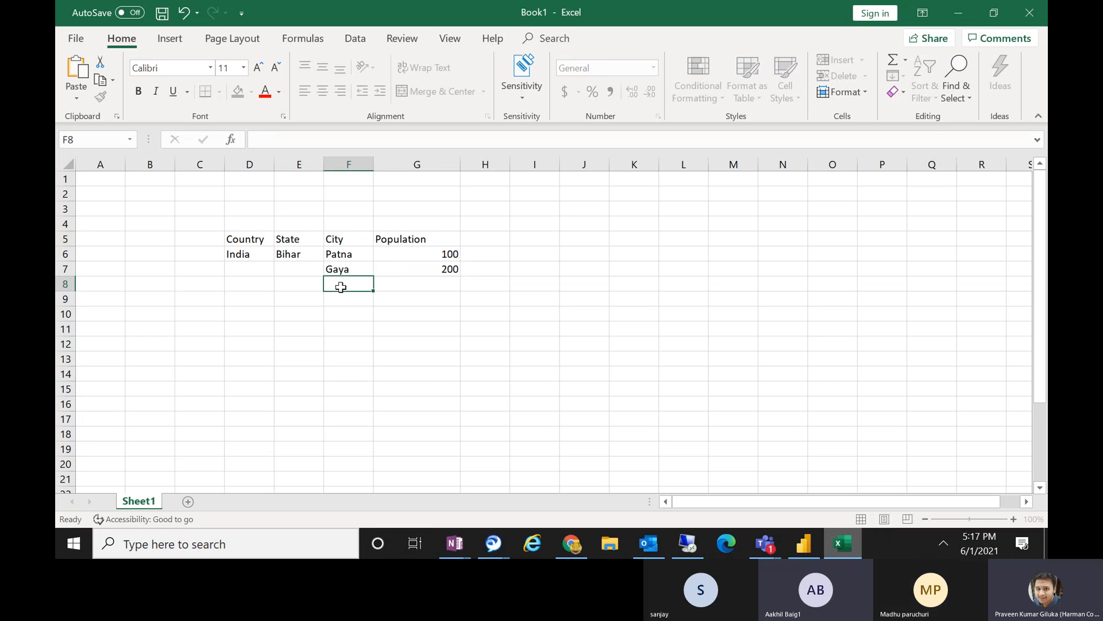
text(Gaya)
click(433, 283)
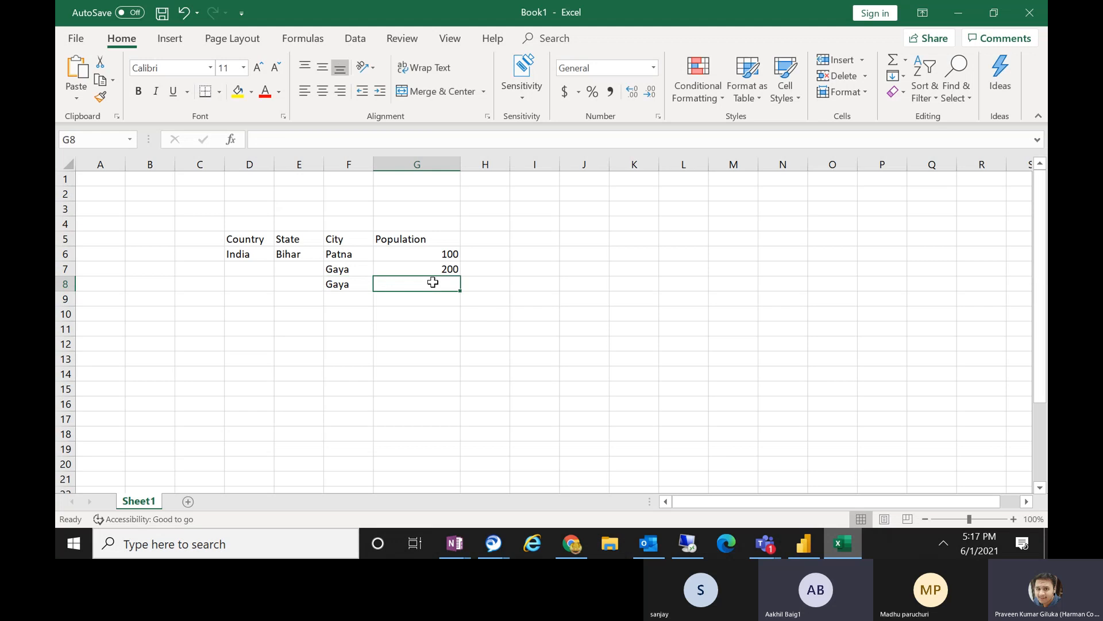
text(300)
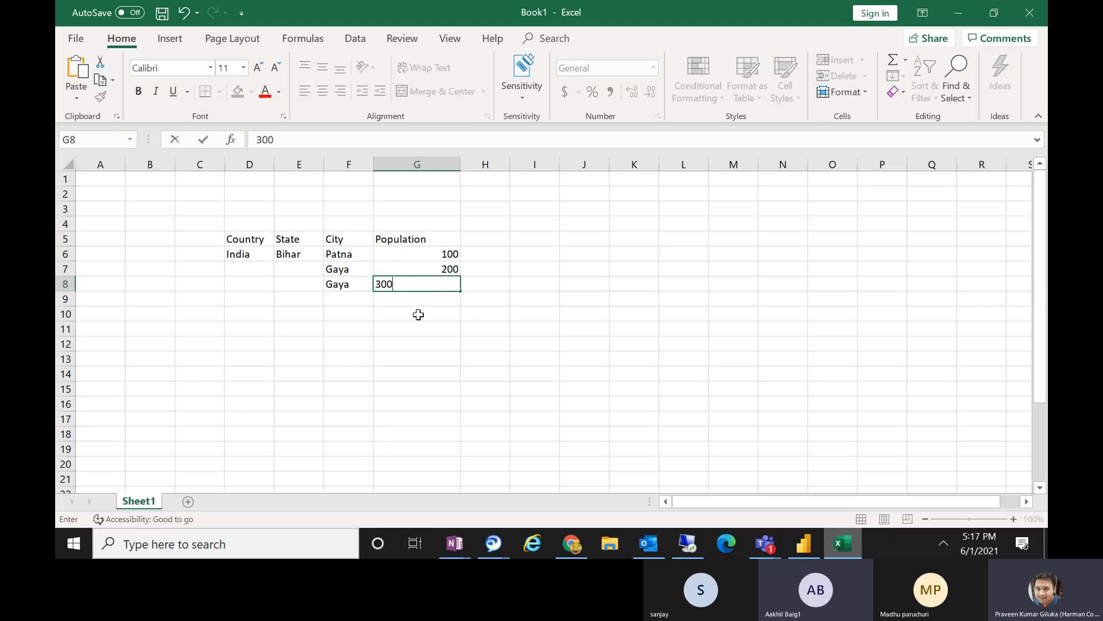
click(418, 314)
Copy the India and Bihar cells of row 6 into the Country and State columns of rows 7, 8 and 9.
click(237, 253)
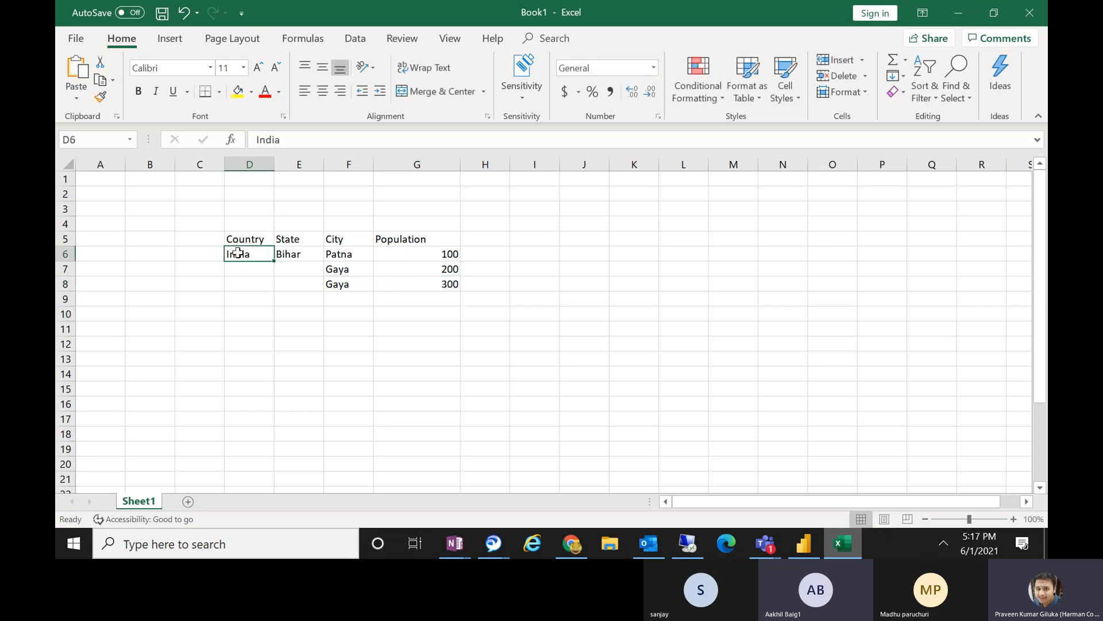
drag(237, 253, 296, 260)
key(ctrl+c)
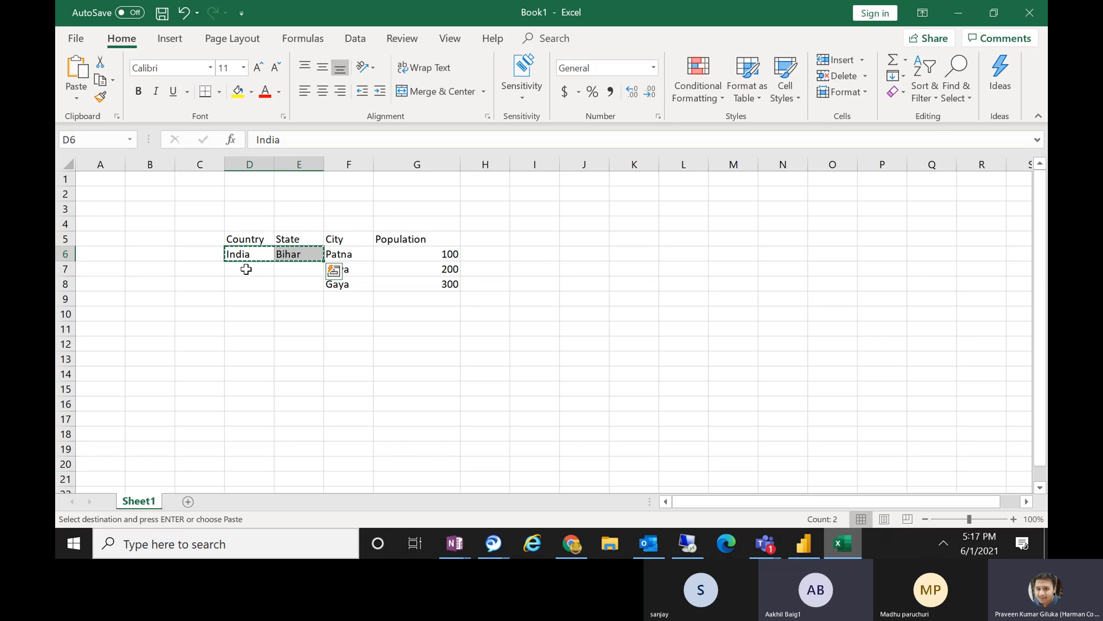
click(246, 269)
key(ctrl+v)
click(245, 282)
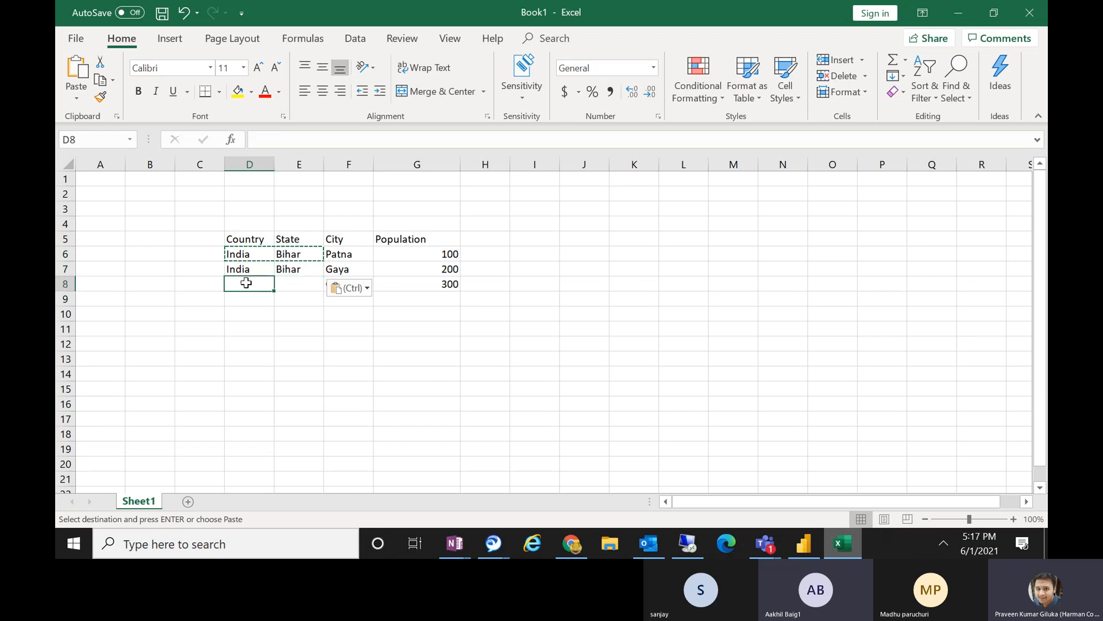
key(ctrl+v)
click(246, 296)
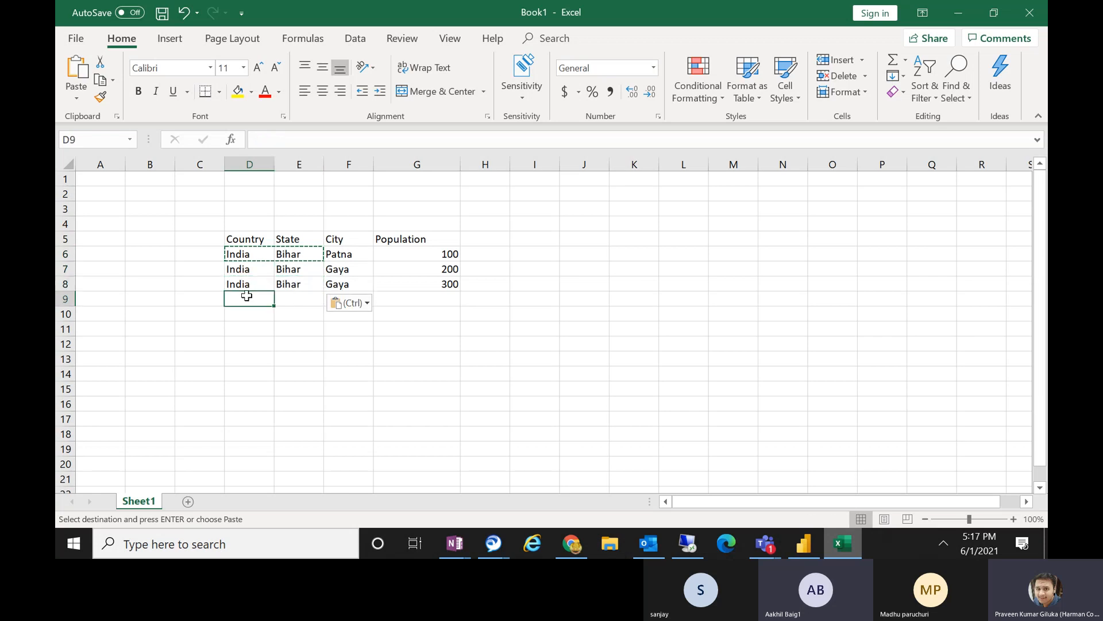
key(ctrl+v)
Replace the state in cell E9 with Maharashtra and widen the State column to fit it.
click(288, 297)
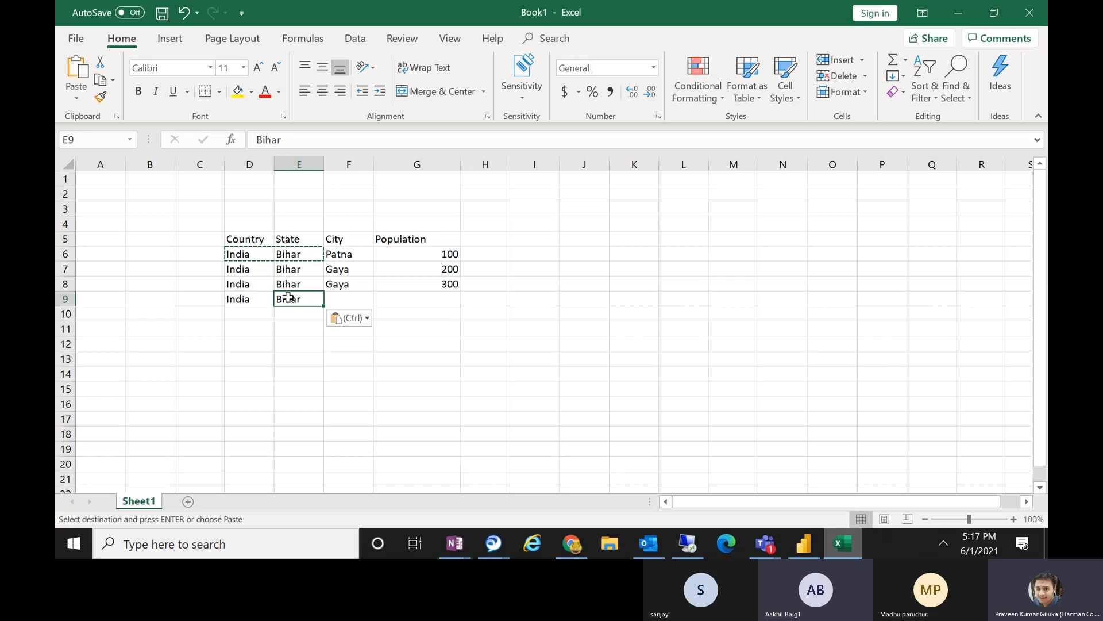
key(Delete)
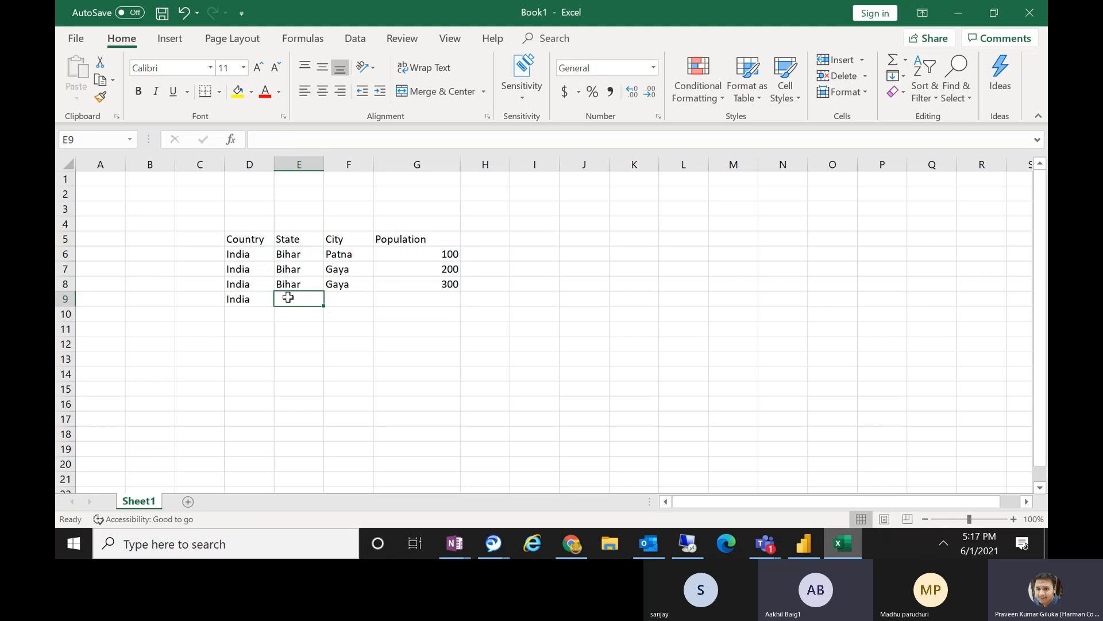
text(Maha)
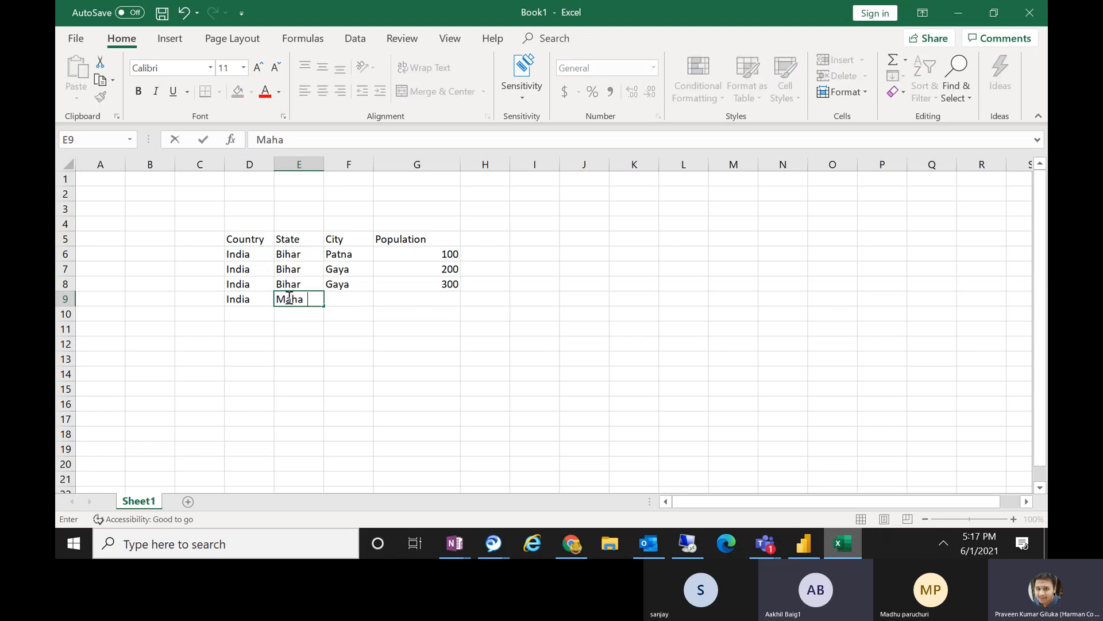
text(rashtra)
click(359, 253)
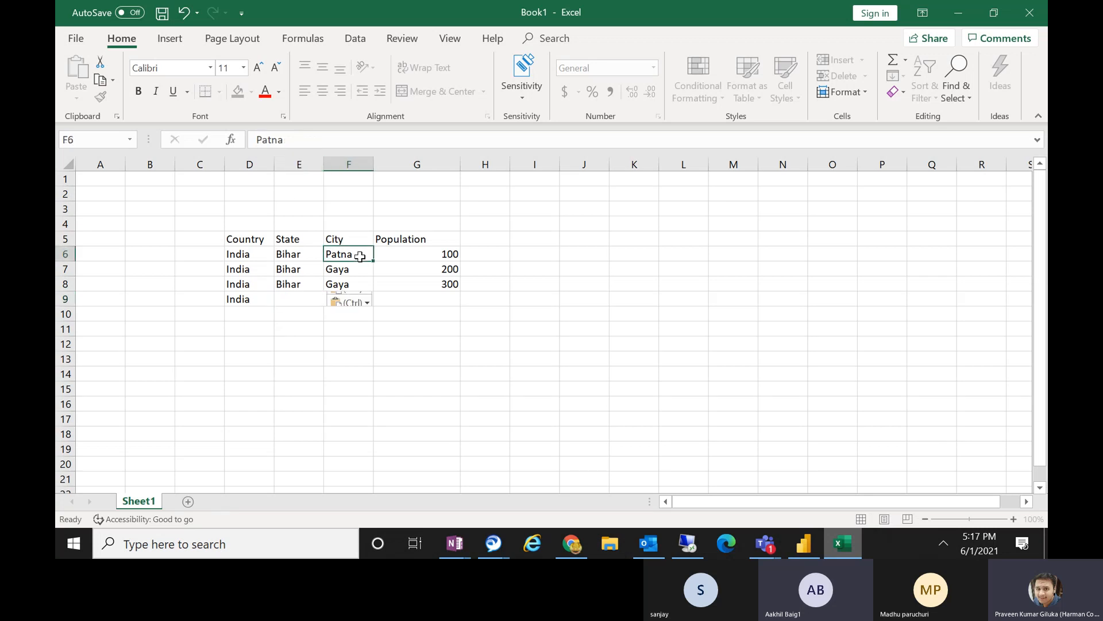
drag(323, 165, 356, 164)
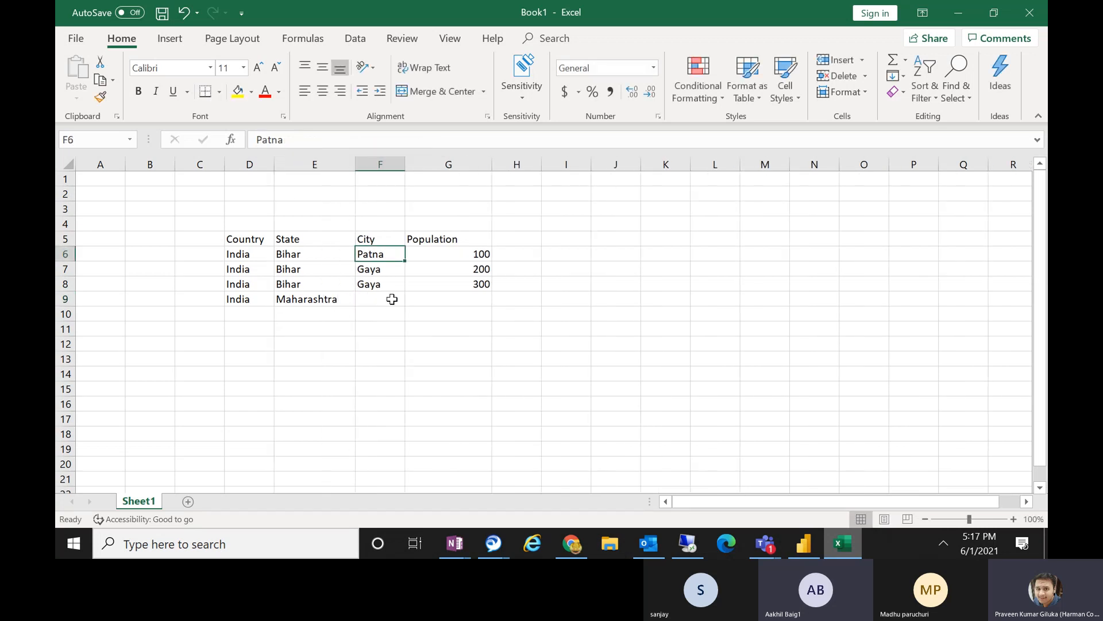
Enter the cities Mumbai in cell F9 and Pune in cell F10.
click(393, 299)
text(Mumbai)
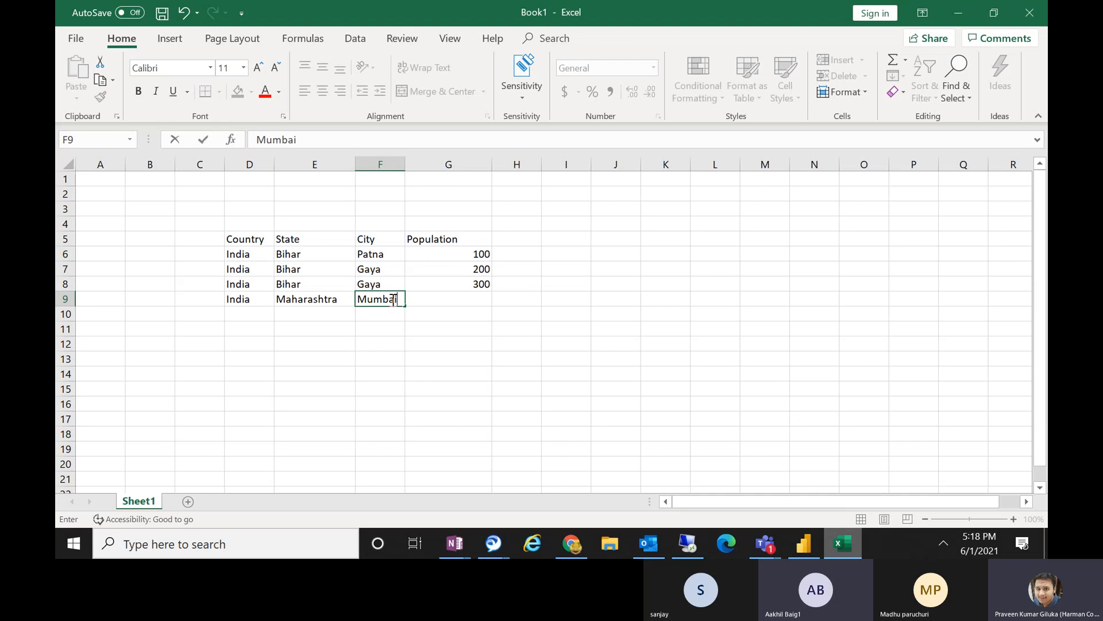
click(379, 318)
text(Pune)
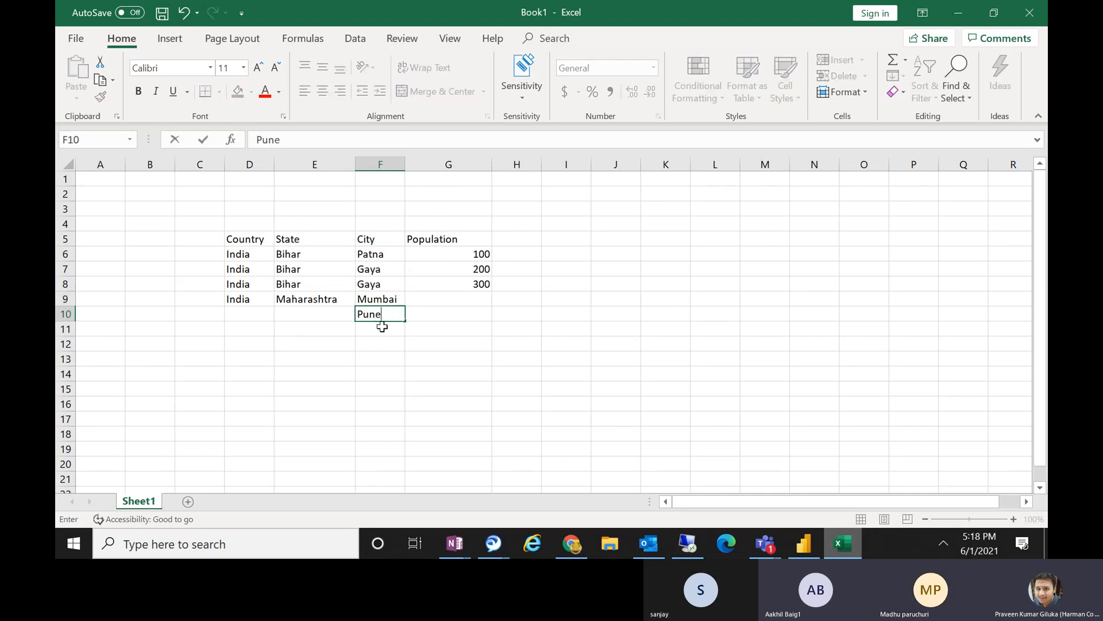
key(Return)
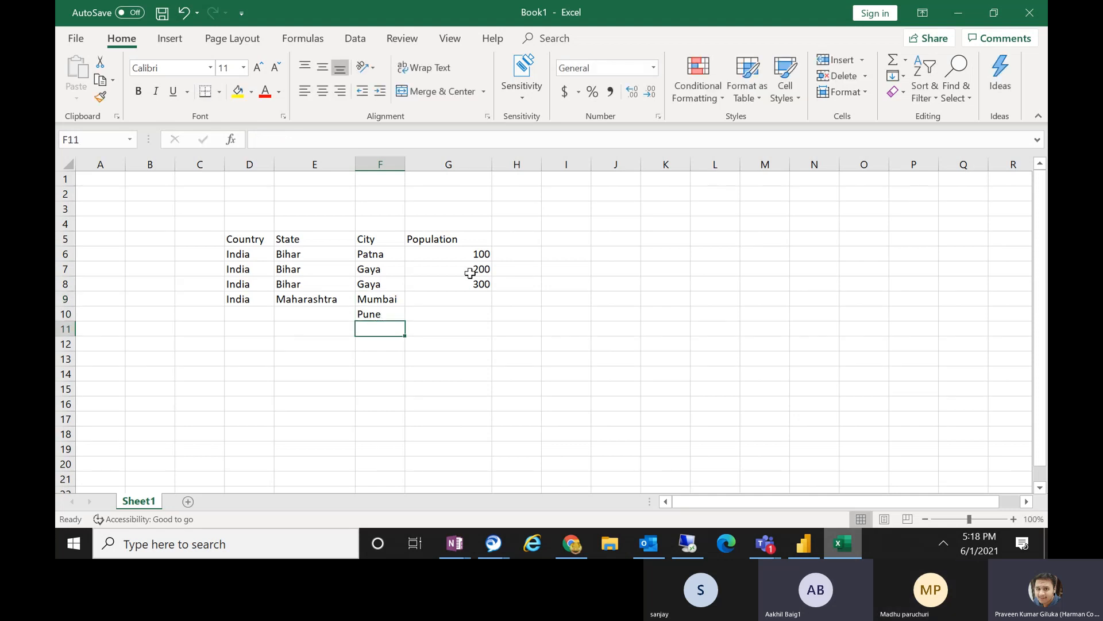
Set the population to 500 for Mumbai and 200 for Pune.
click(474, 299)
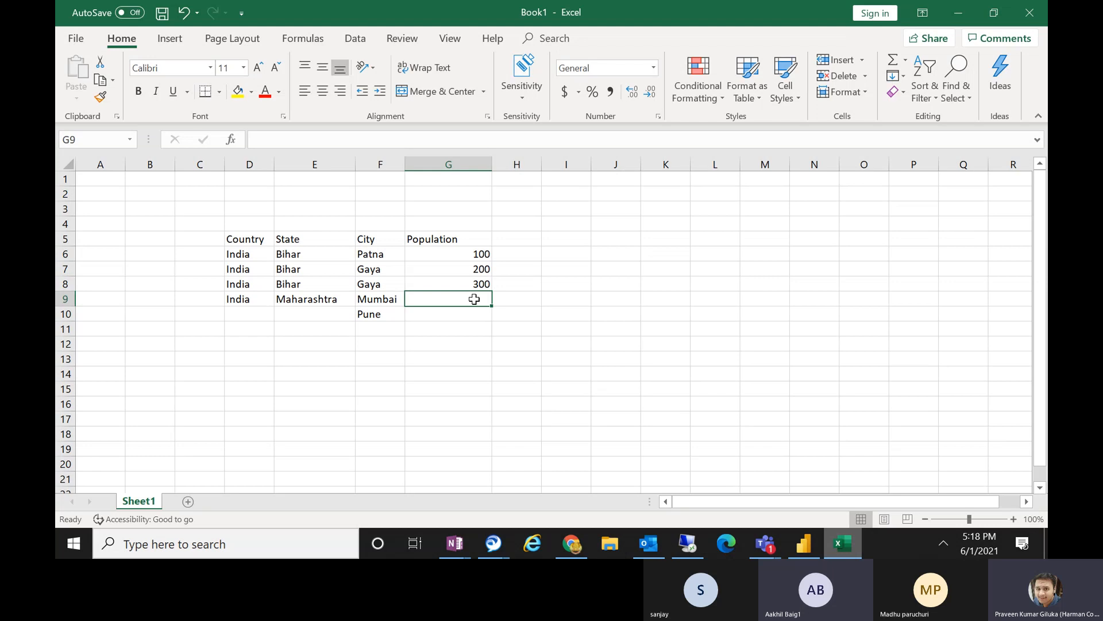
text(500)
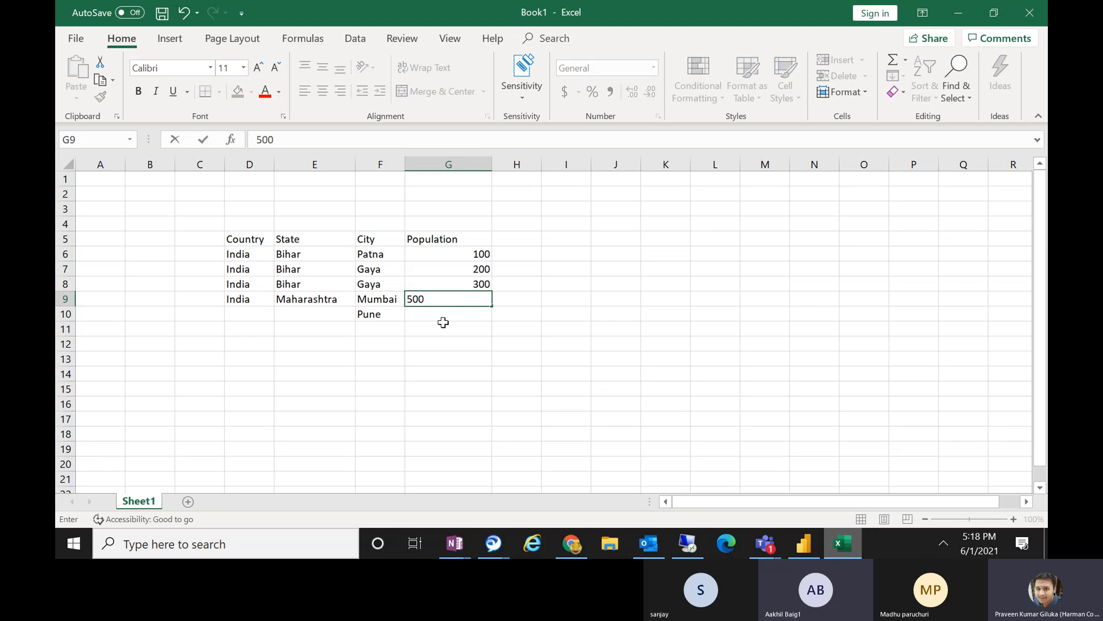
click(443, 326)
click(442, 313)
text(200)
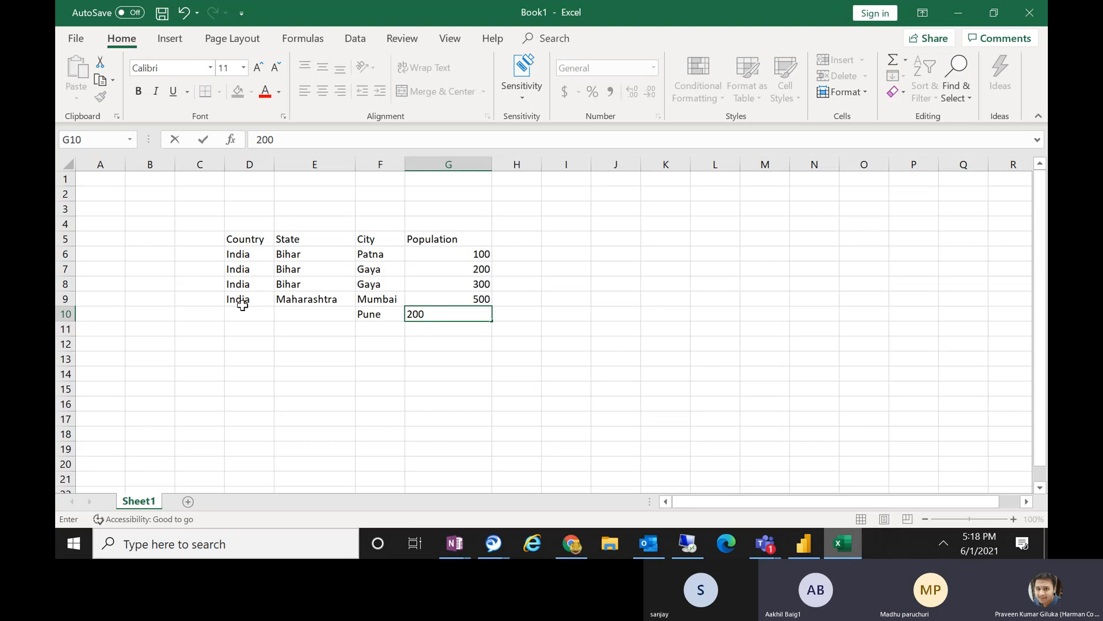
Copy the India and Maharashtra cells of row 9 into the Country and State columns of row 10.
drag(239, 298, 296, 302)
key(ctrl+c)
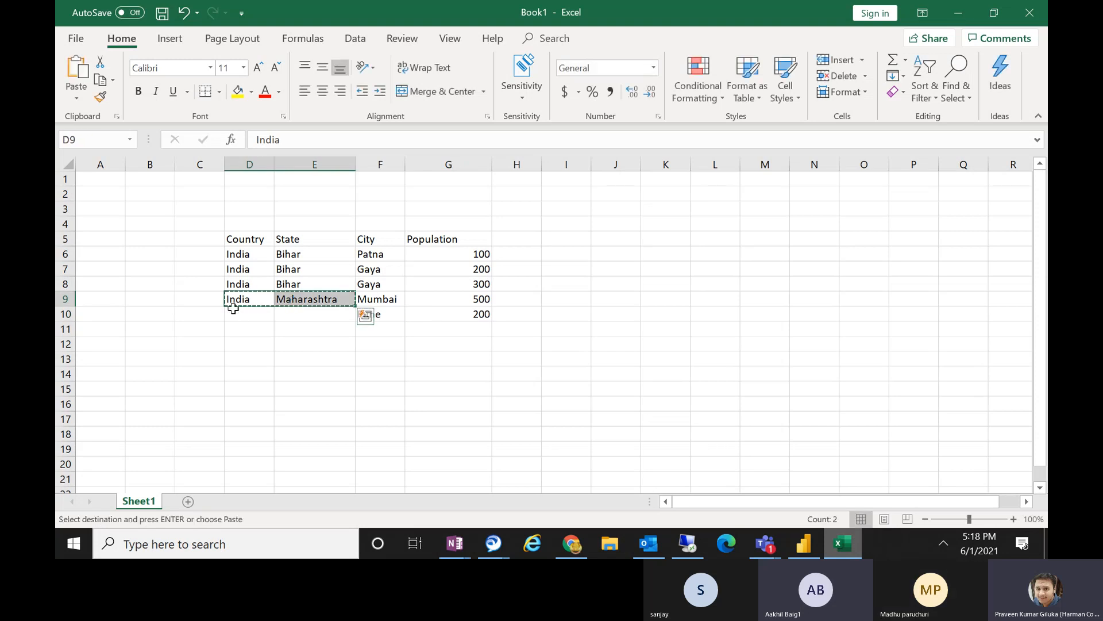
click(233, 309)
key(ctrl+v)
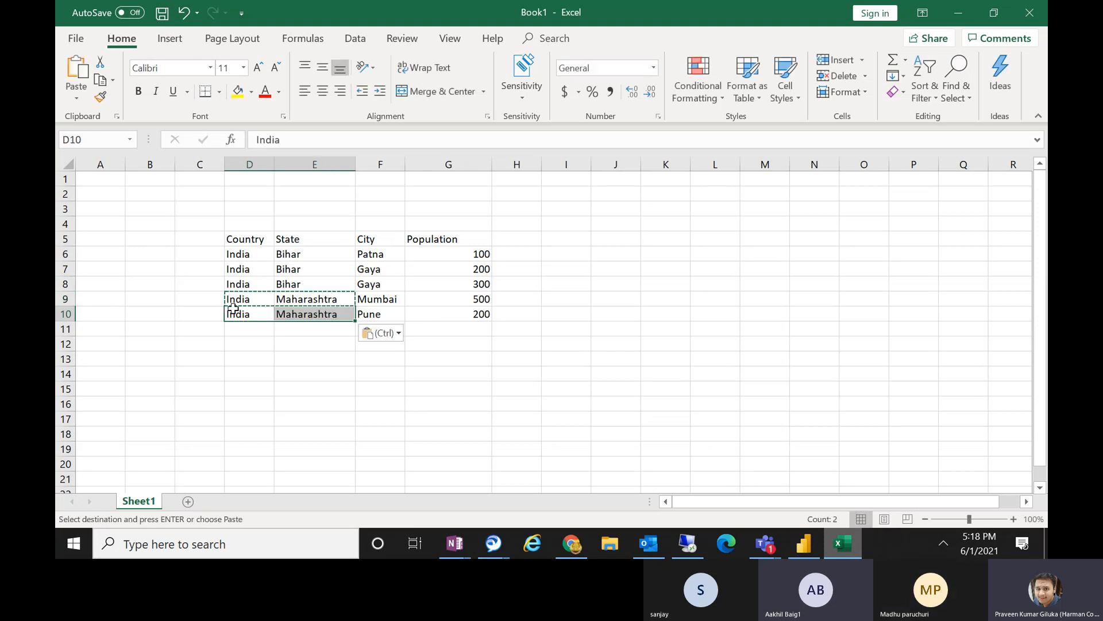
click(345, 288)
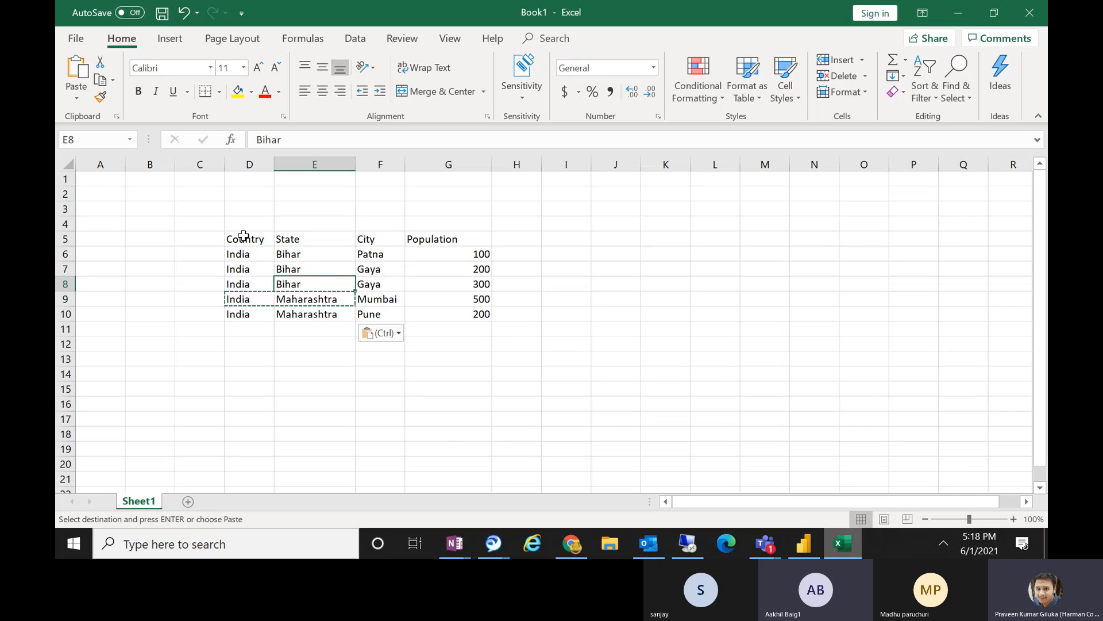
Copy the whole table in D5:G10, headings included, and switch to Power BI Desktop.
drag(244, 236, 460, 321)
key(ctrl+c)
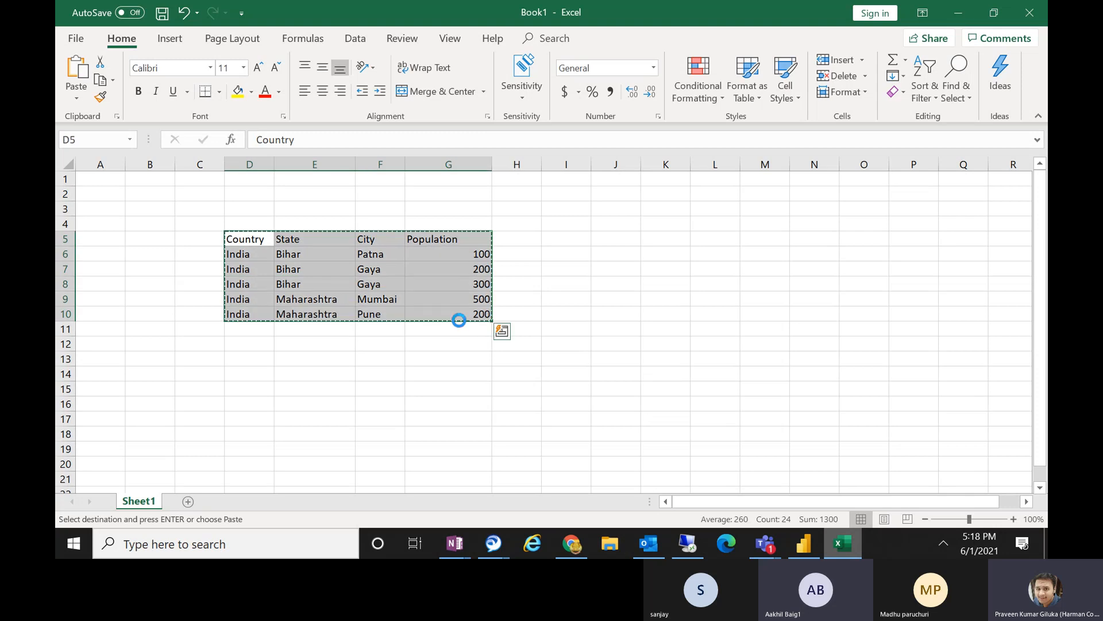
click(804, 543)
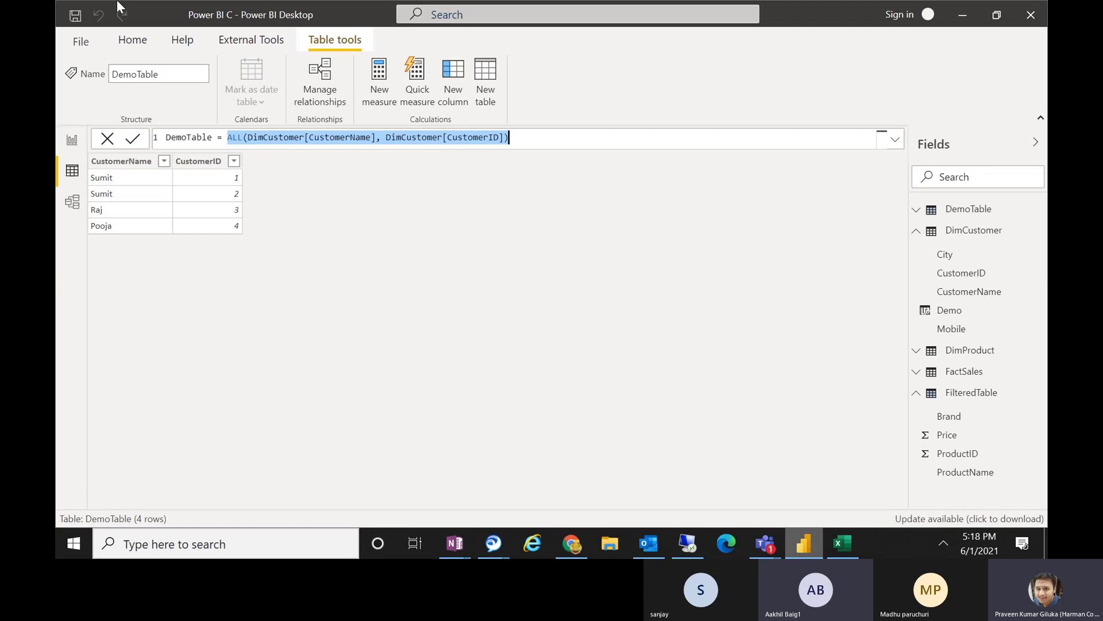
Start a manually entered table and paste the copied country, state, city and population data into it.
click(130, 41)
click(311, 85)
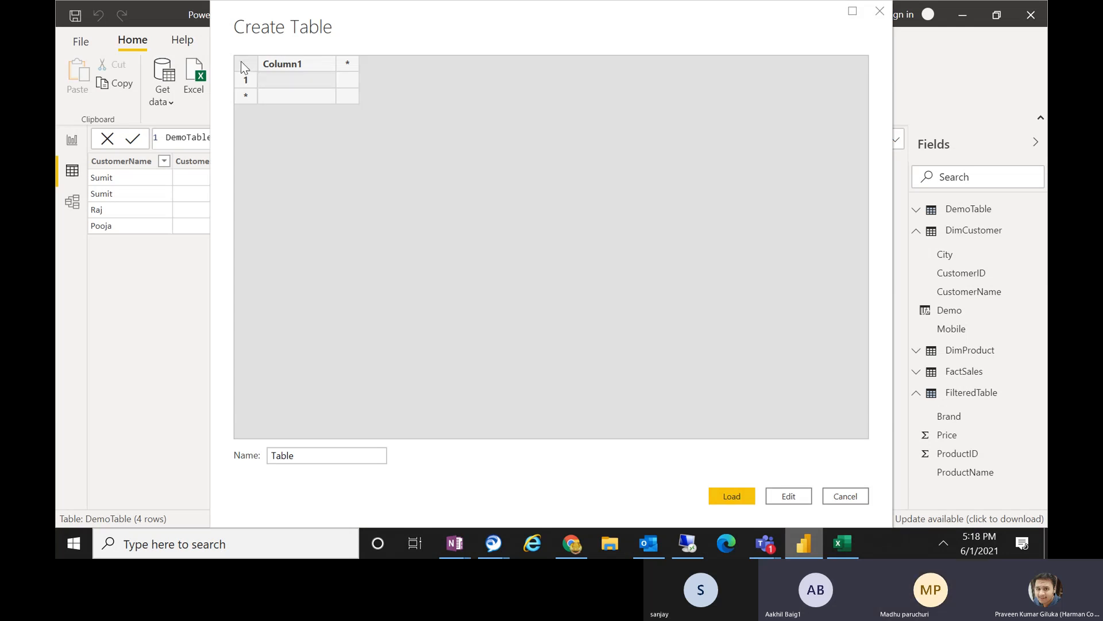
key(ctrl+v)
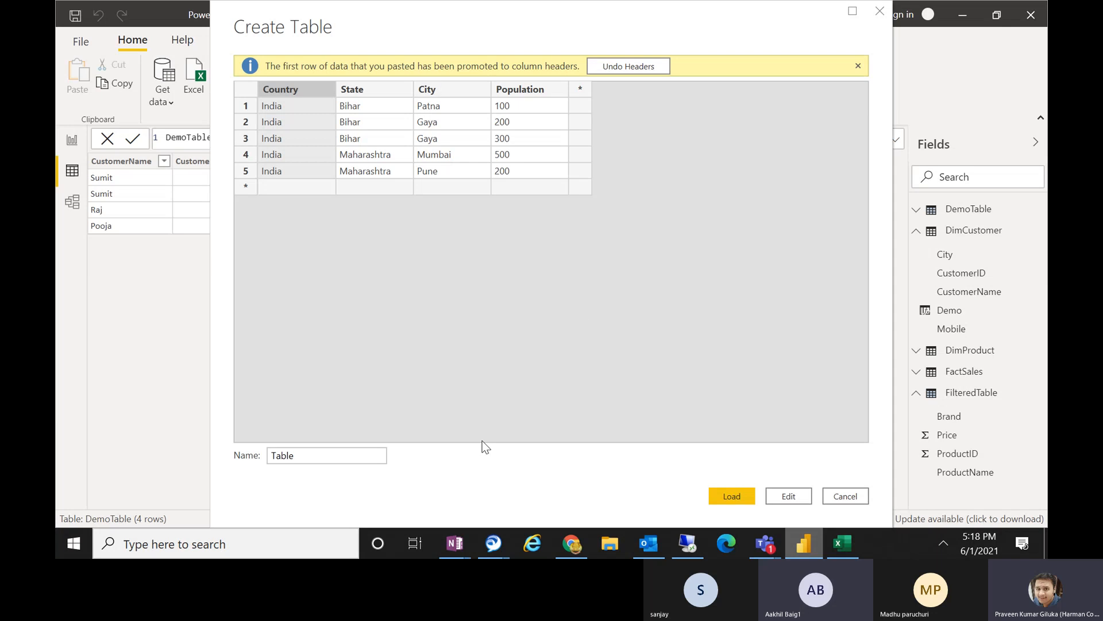
Name the pasted table PopulationData and load it into the model.
drag(370, 455, 160, 454)
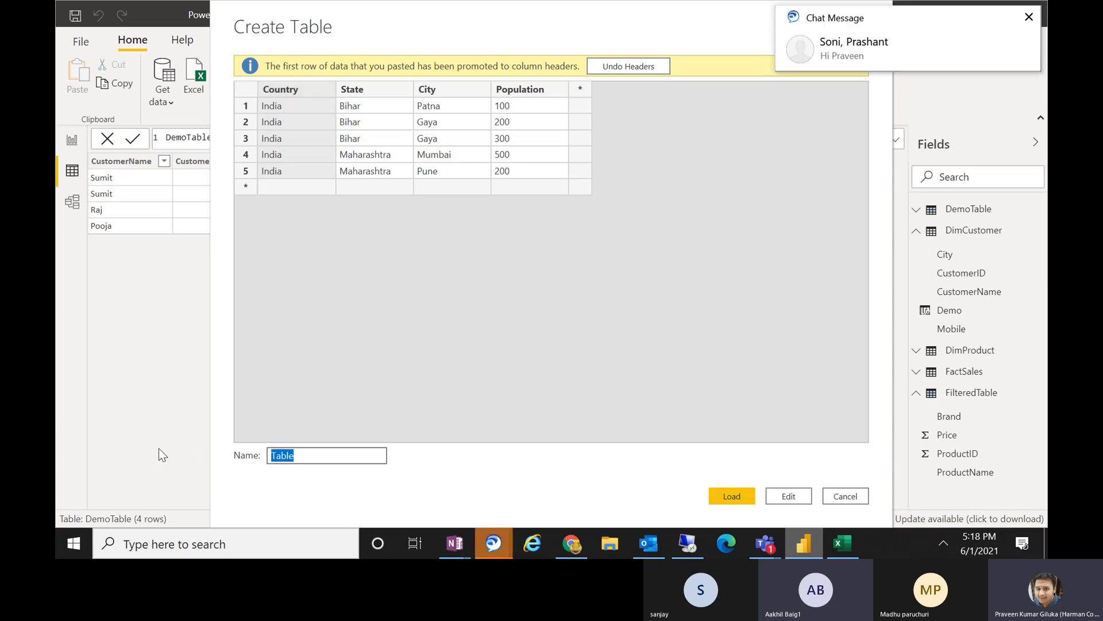
text(Popul)
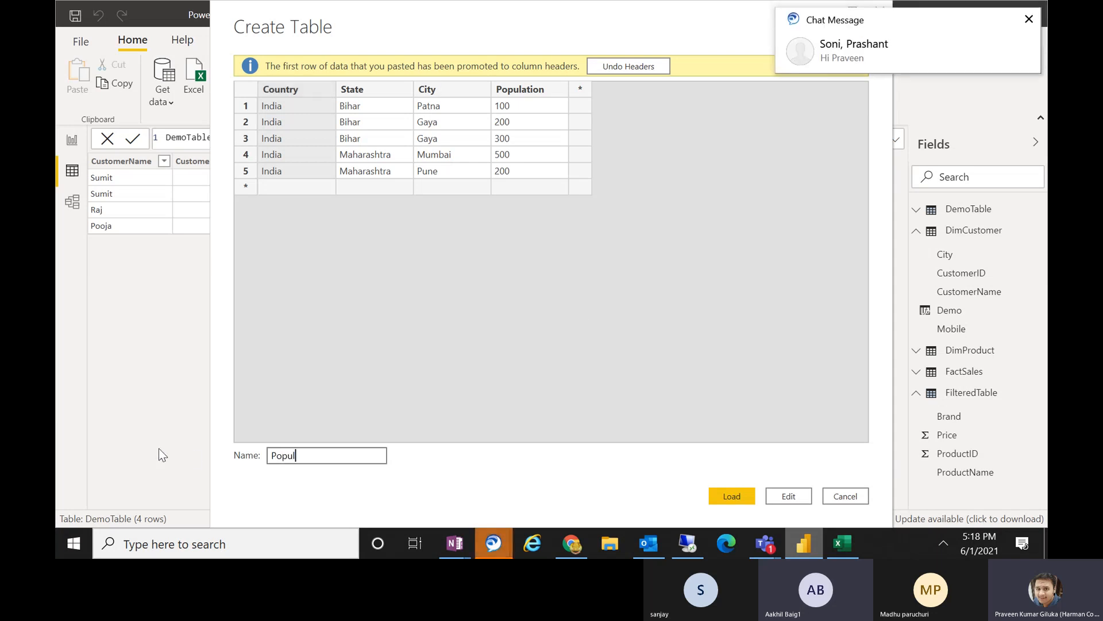
text(ation)
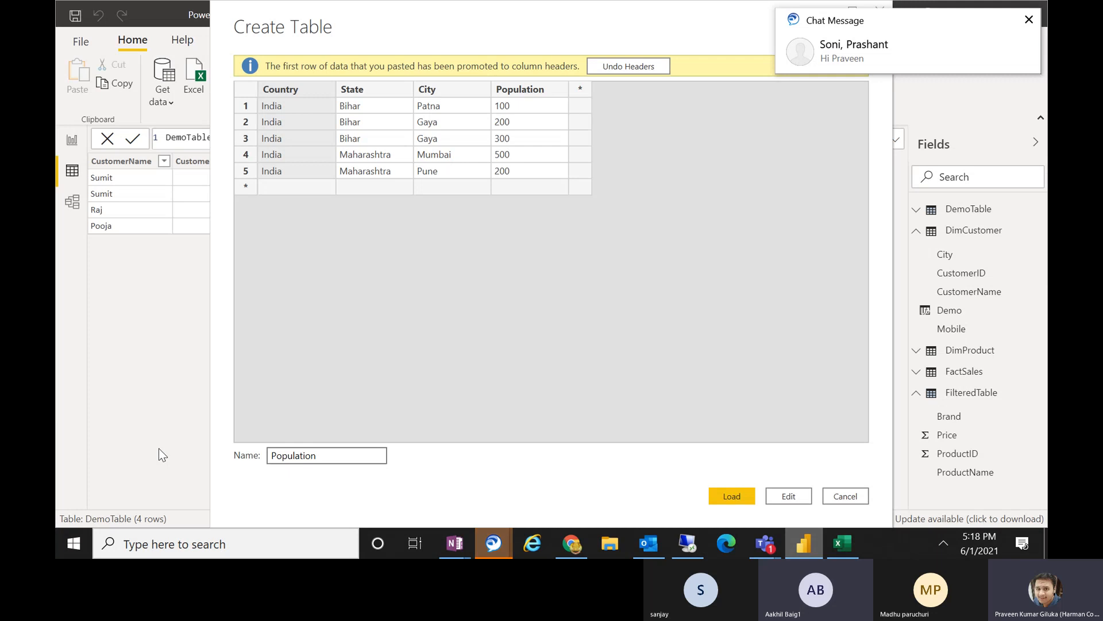
text(Data)
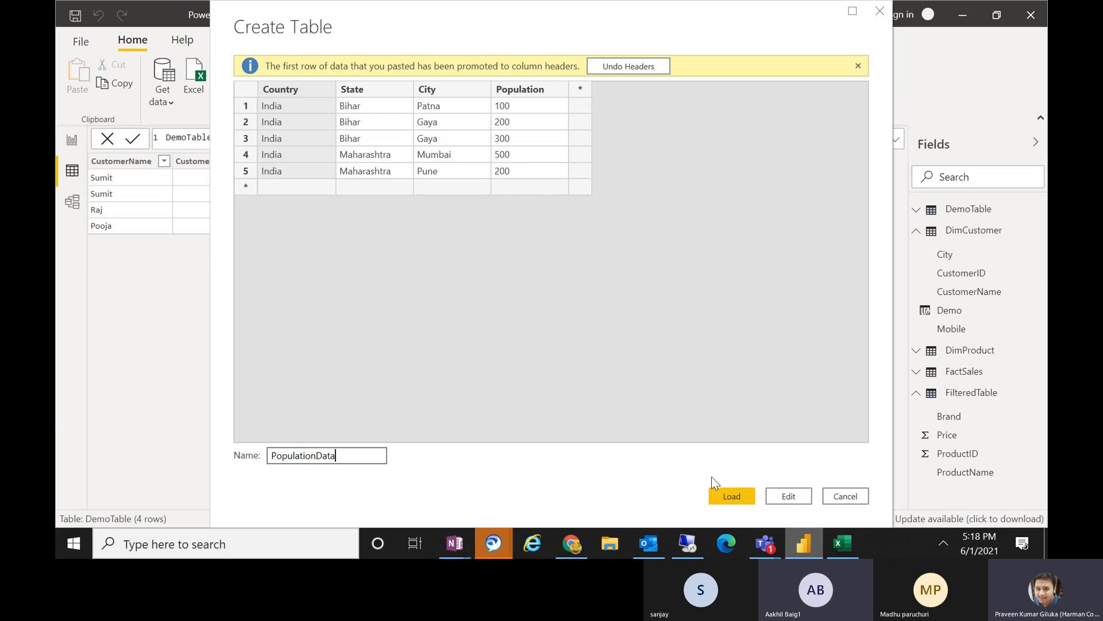
click(731, 496)
Return to Power BI Desktop, dismiss the chat notification and minimise the conversation window.
key(alt+Tab)
click(806, 550)
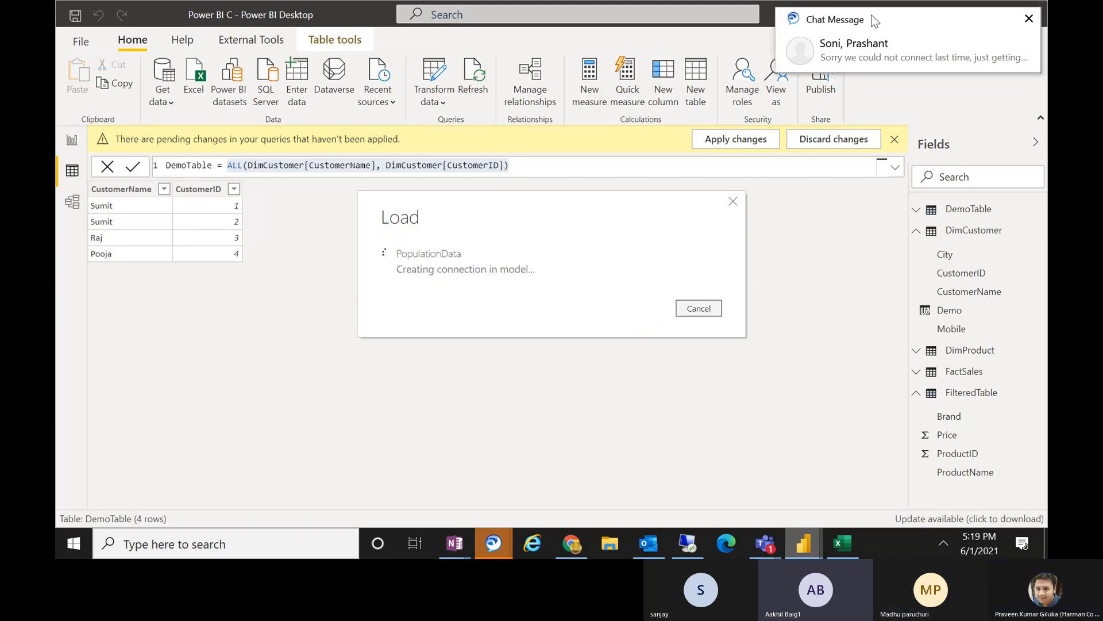
click(829, 63)
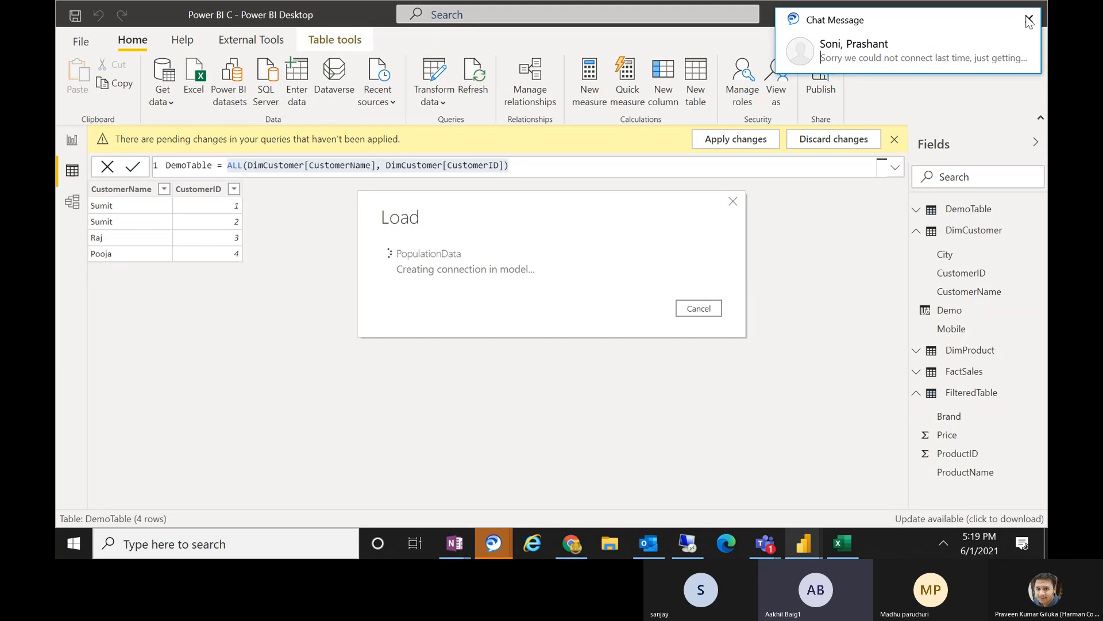
click(1029, 21)
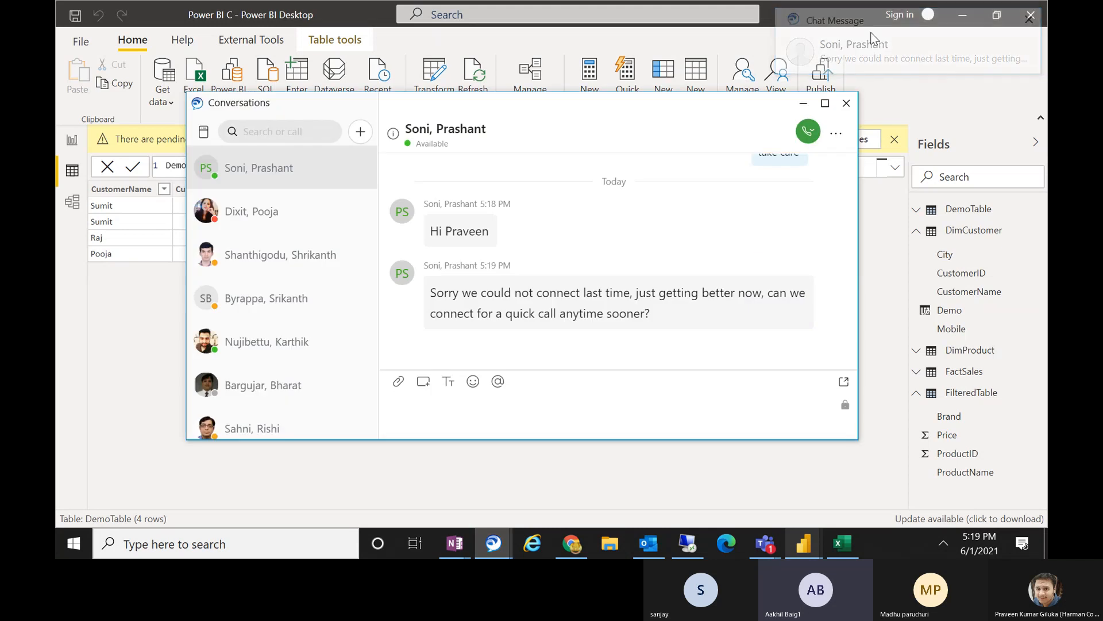
click(802, 99)
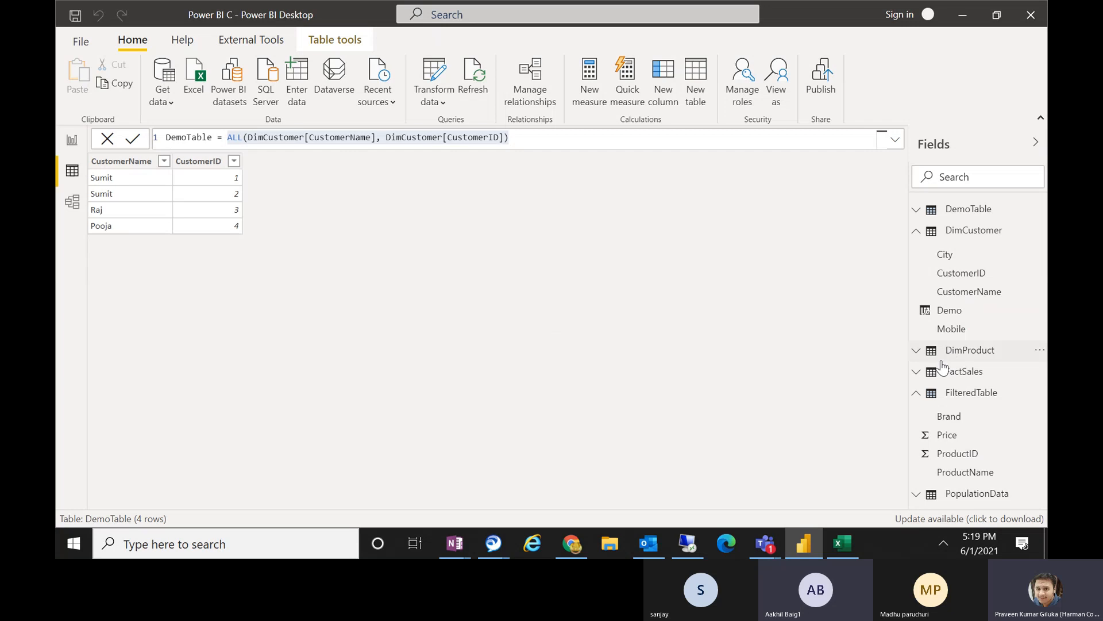
Collapse the FilteredTable field list and display the rows of the PopulationData table.
click(918, 398)
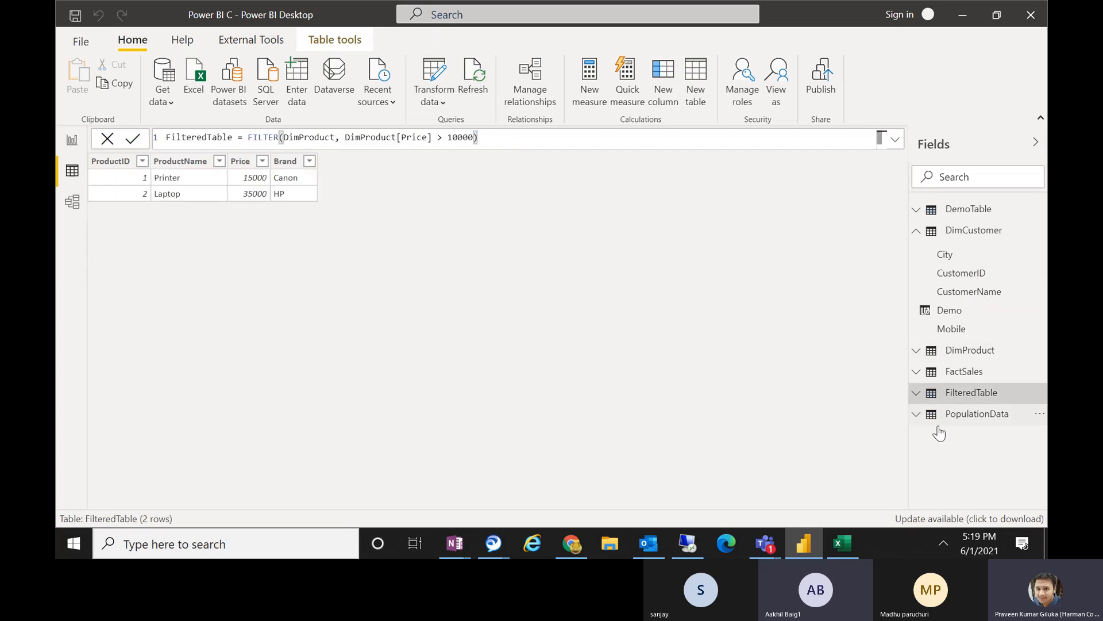
click(973, 416)
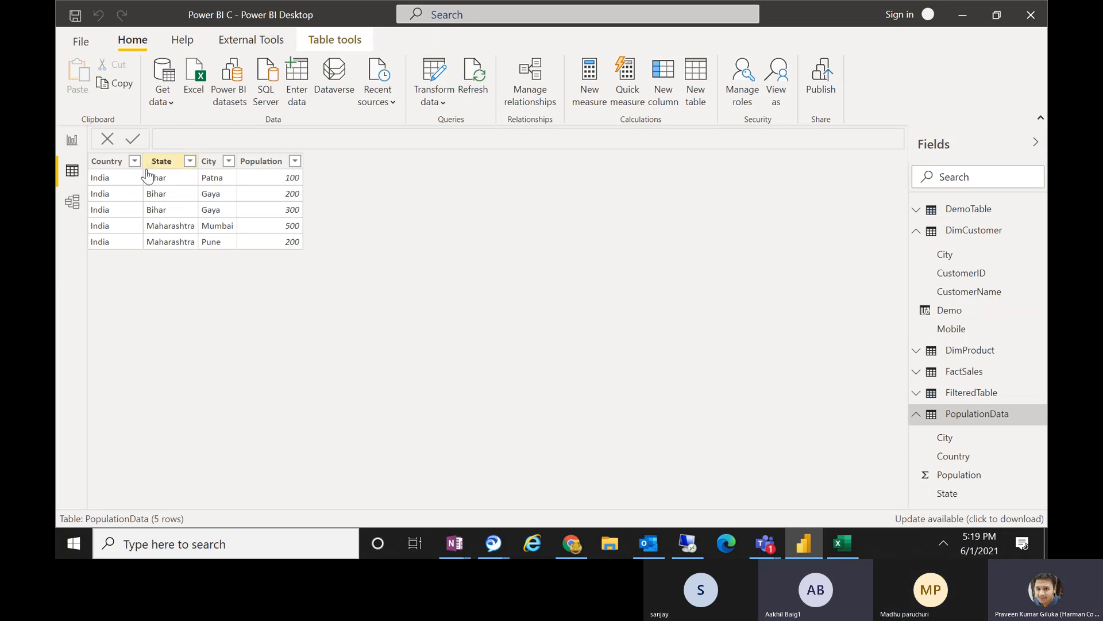
Switch to the Excel workbook and fill the three Bihar rows, D6:G8, with yellow.
click(849, 550)
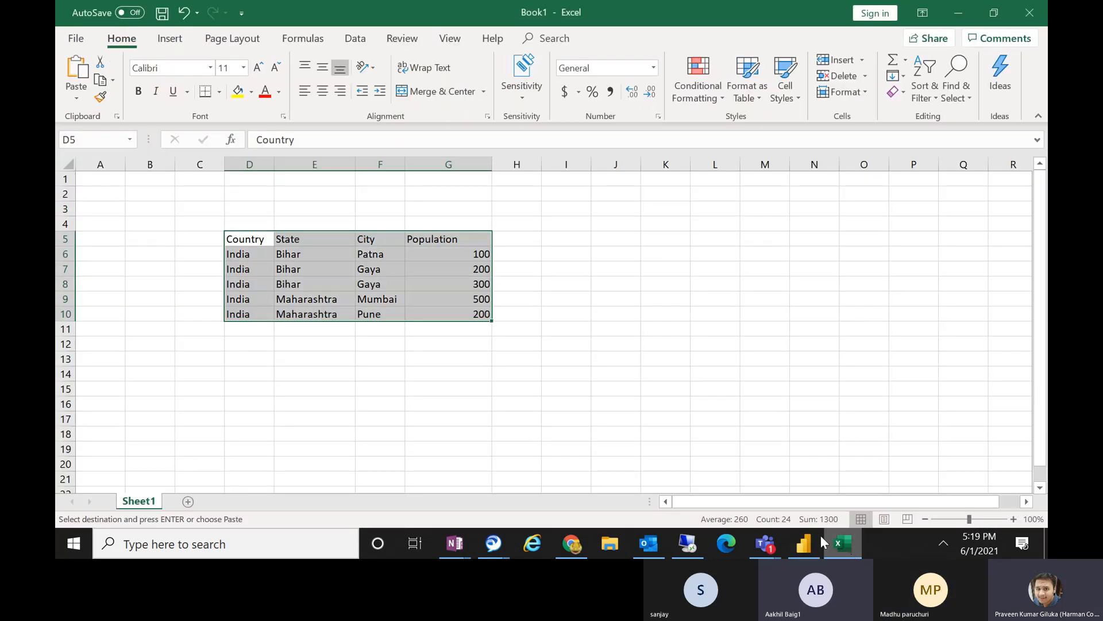
click(509, 315)
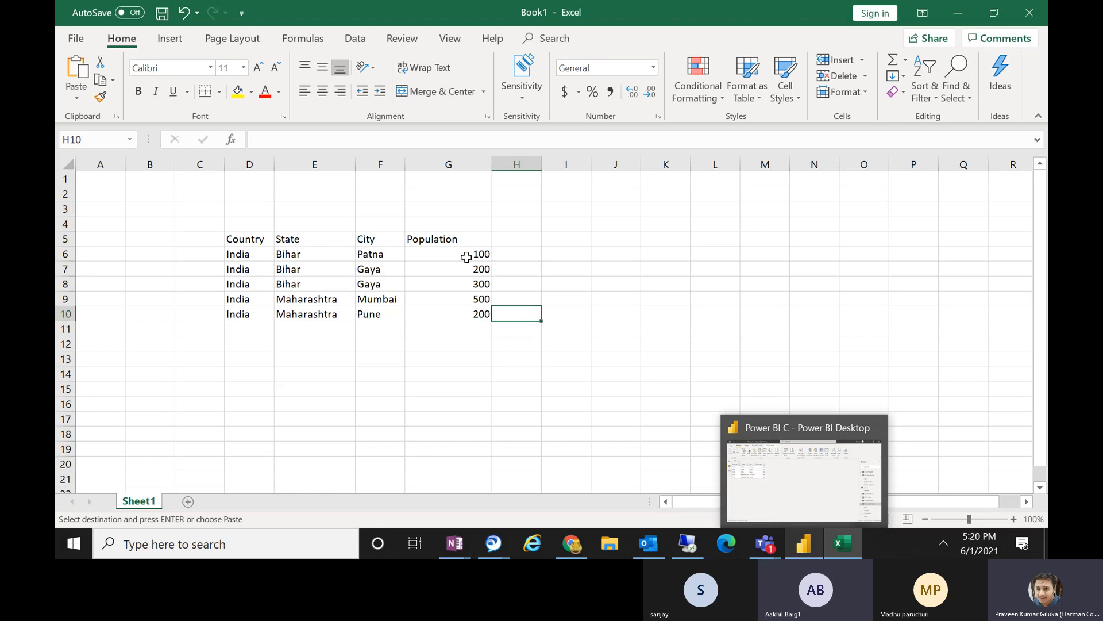
click(560, 265)
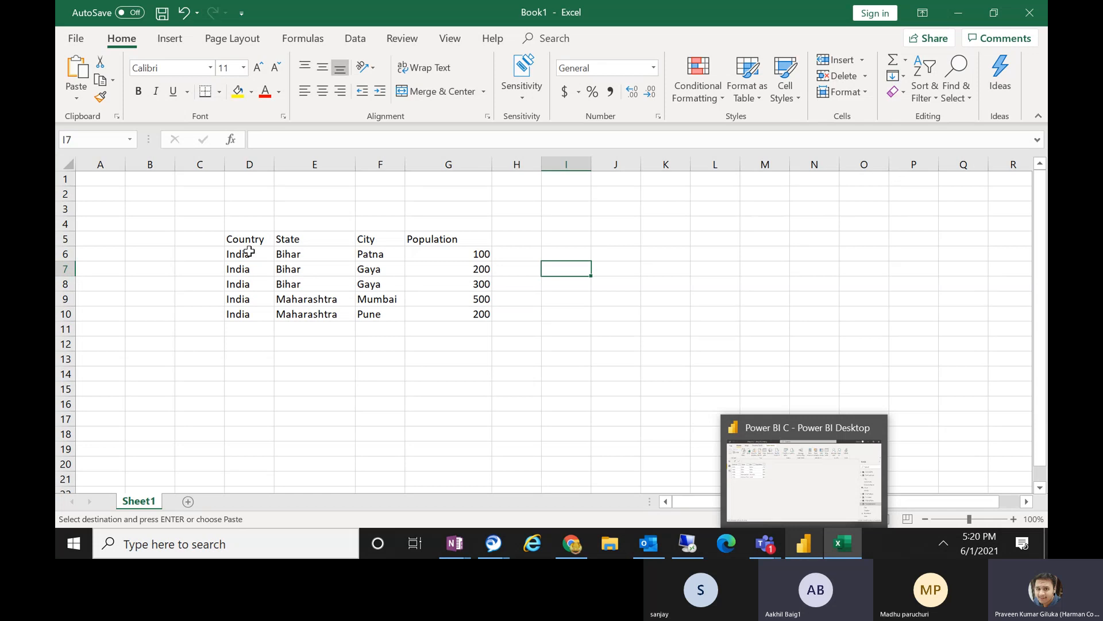
drag(248, 253, 480, 292)
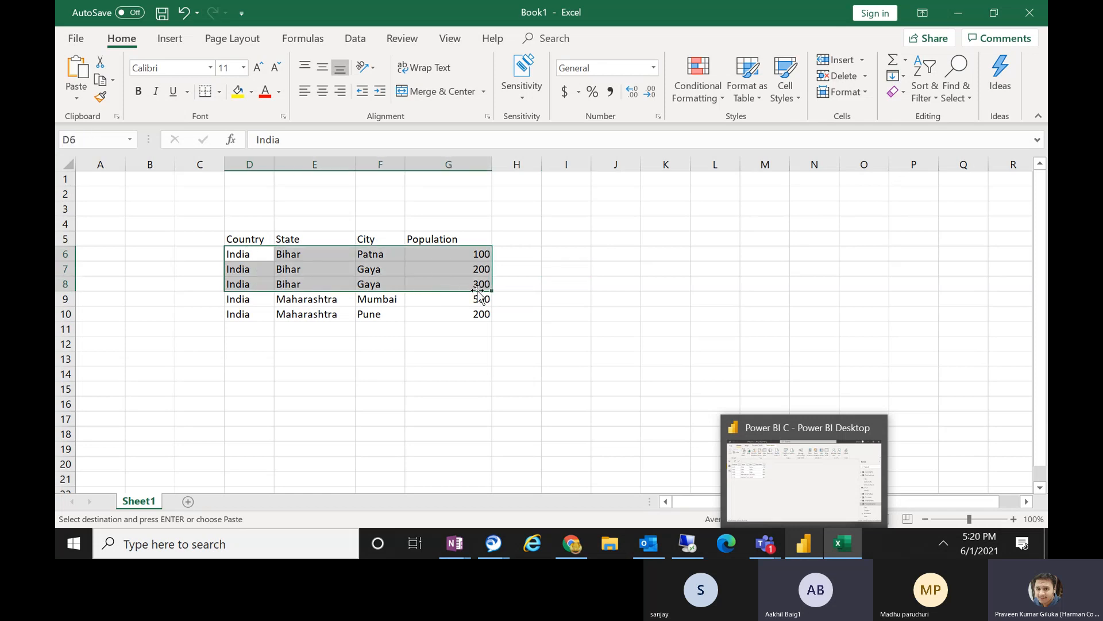
click(238, 91)
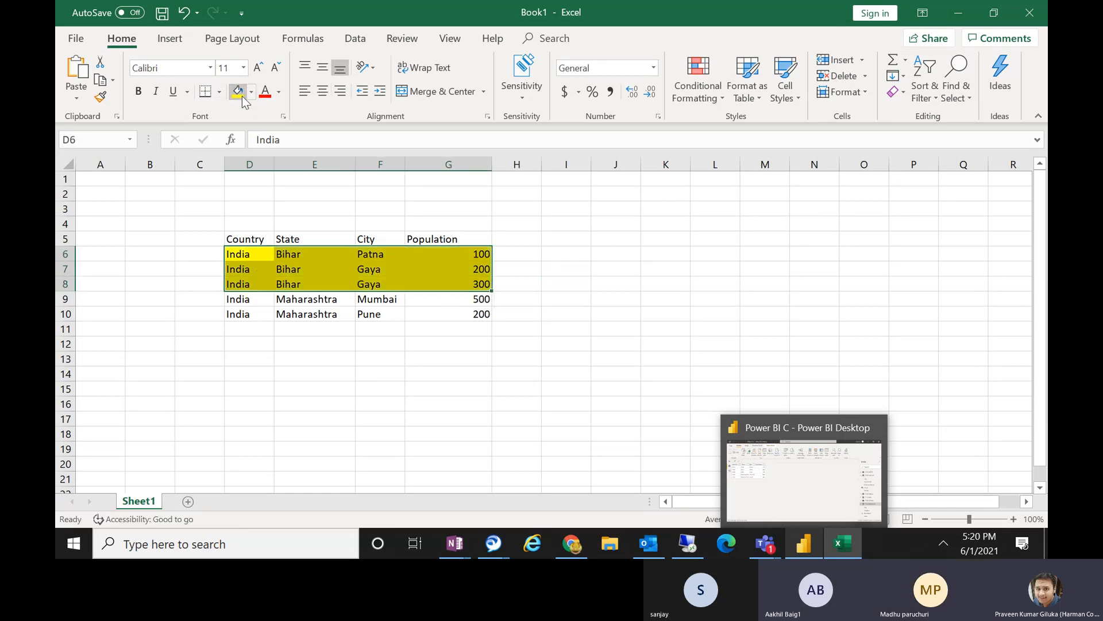
click(308, 349)
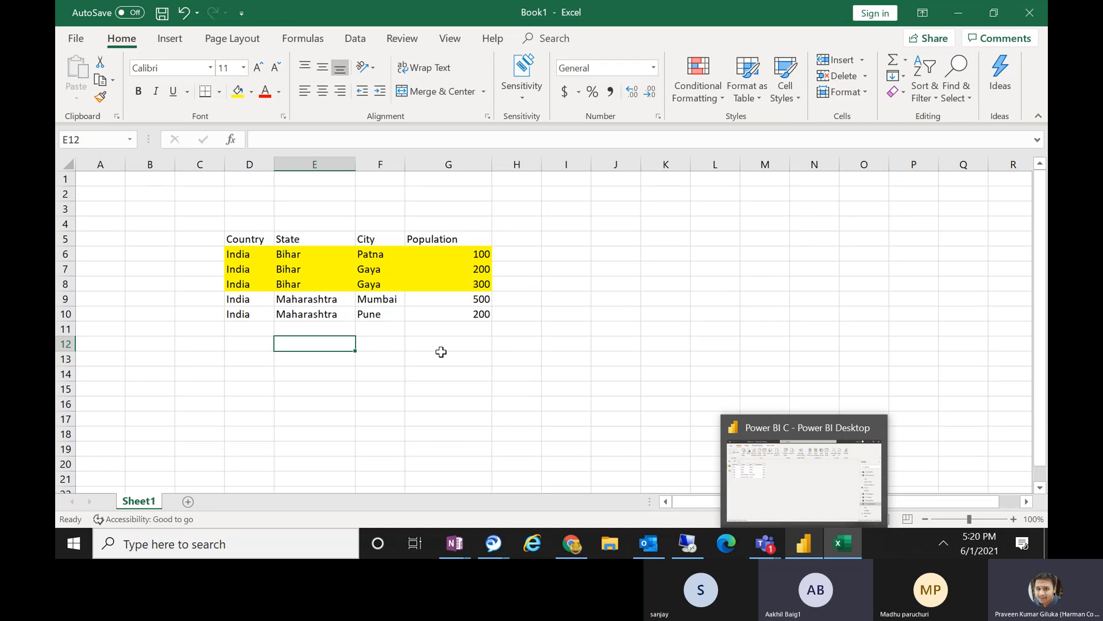
click(441, 355)
Fill the Bihar city cells F6:F8 white so only the country, state and population cells stay highlighted.
click(369, 270)
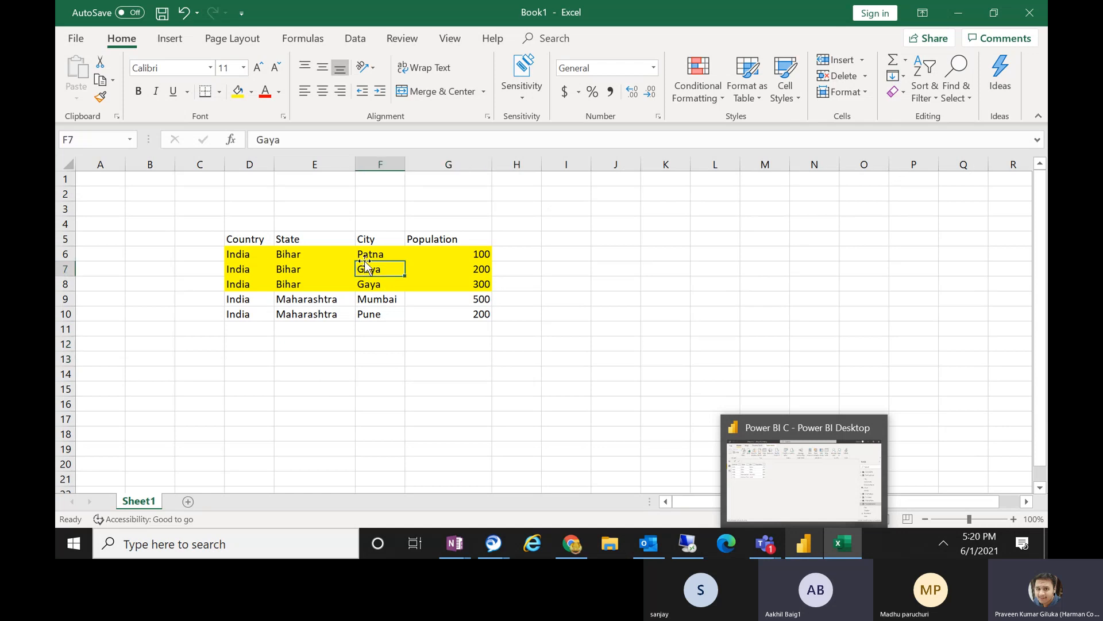
drag(364, 236, 372, 287)
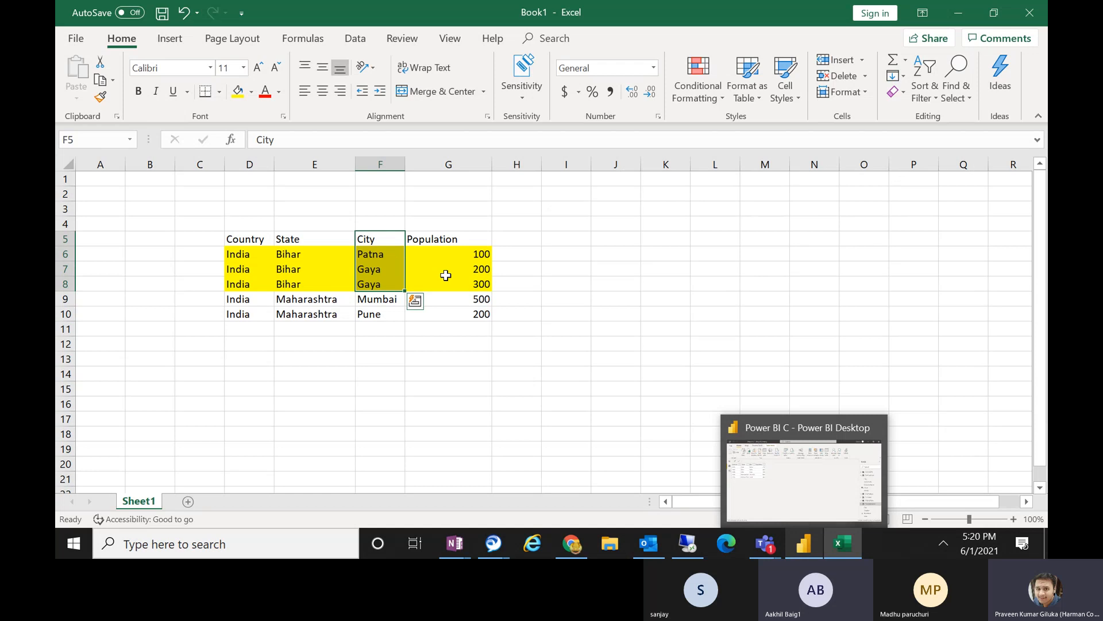
click(447, 271)
drag(286, 253, 381, 255)
click(379, 255)
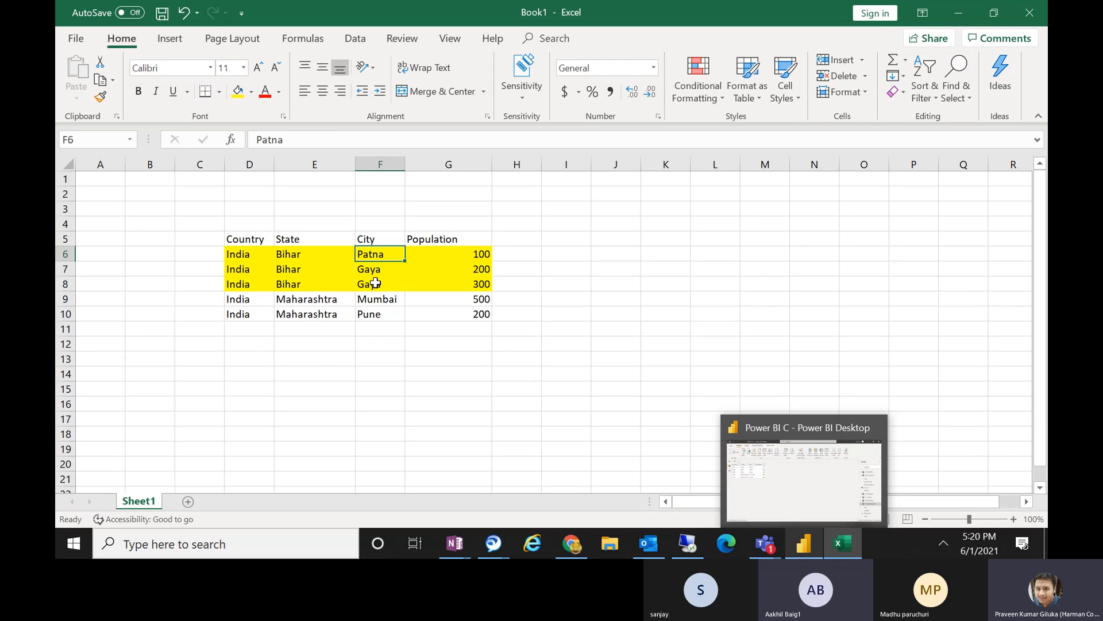
drag(373, 266, 373, 253)
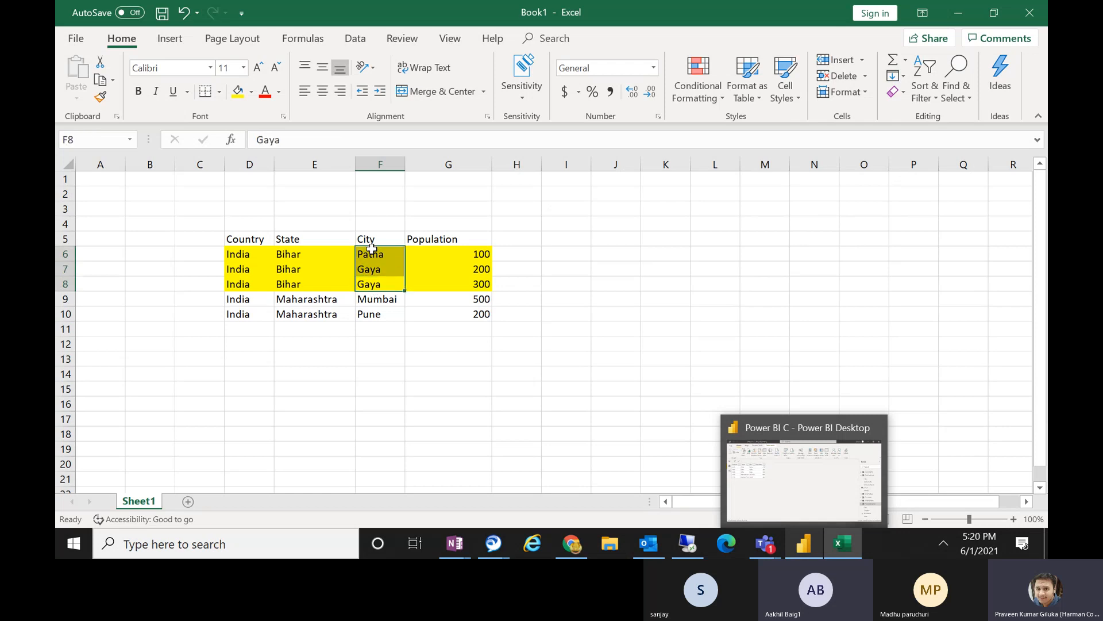
click(252, 92)
click(236, 125)
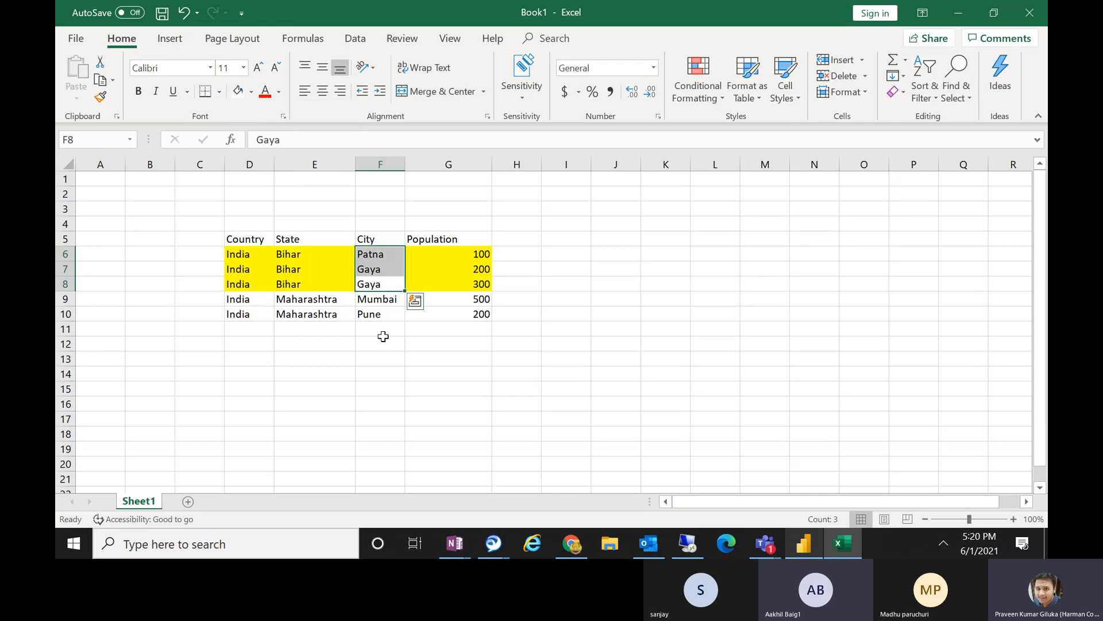
click(381, 342)
drag(235, 255, 307, 277)
drag(458, 255, 462, 283)
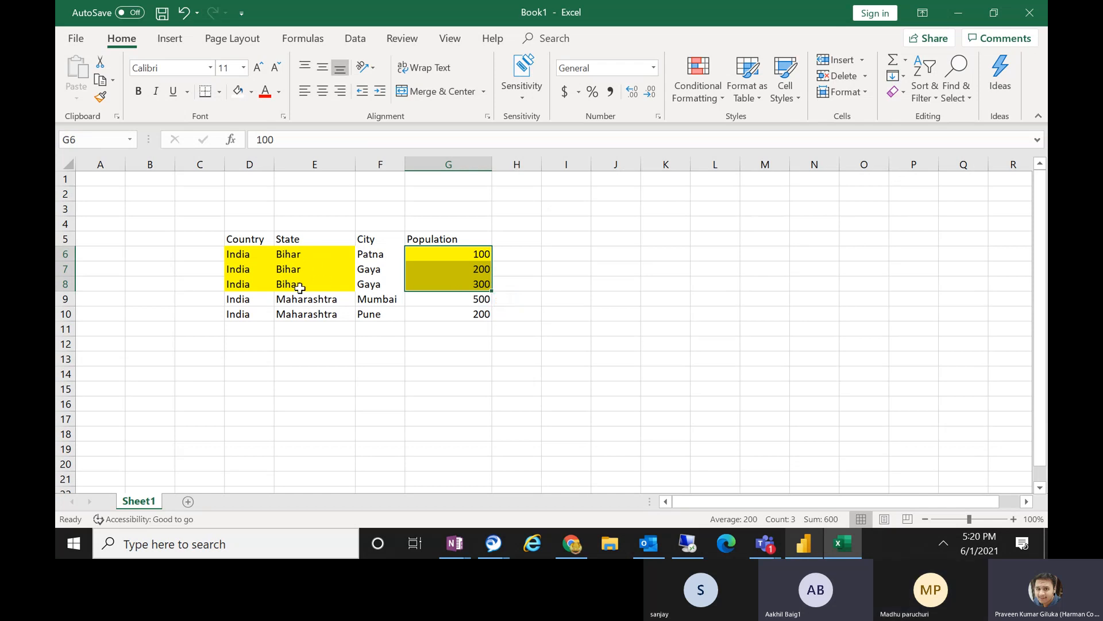
Fill the Maharashtra country and state cells D9:E10 and the population cells G9:G10 with light green.
drag(239, 298, 309, 311)
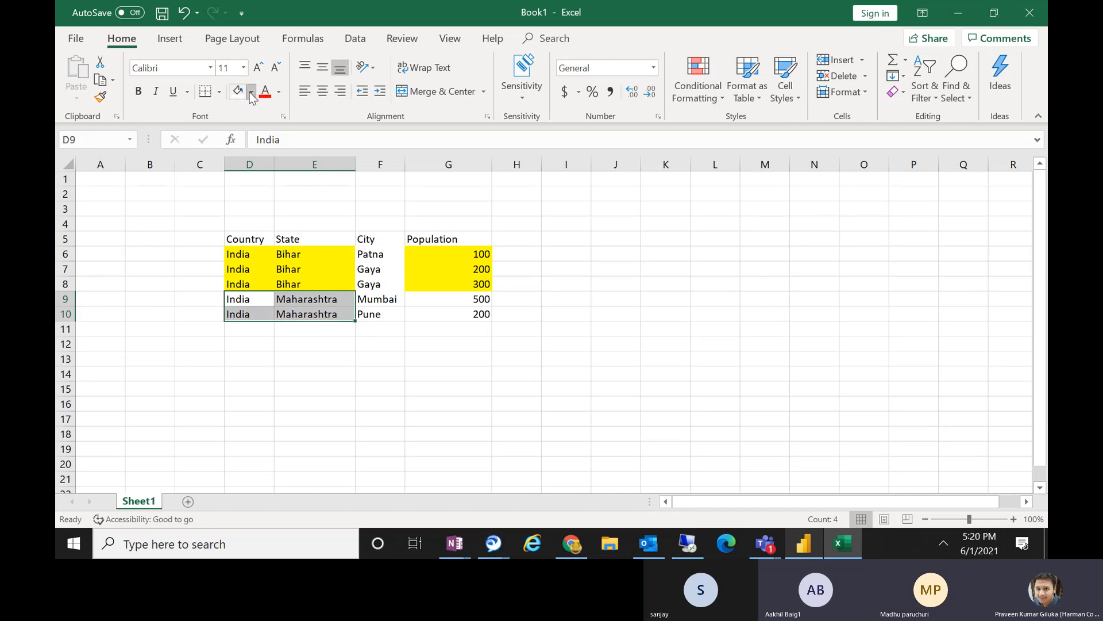
click(251, 92)
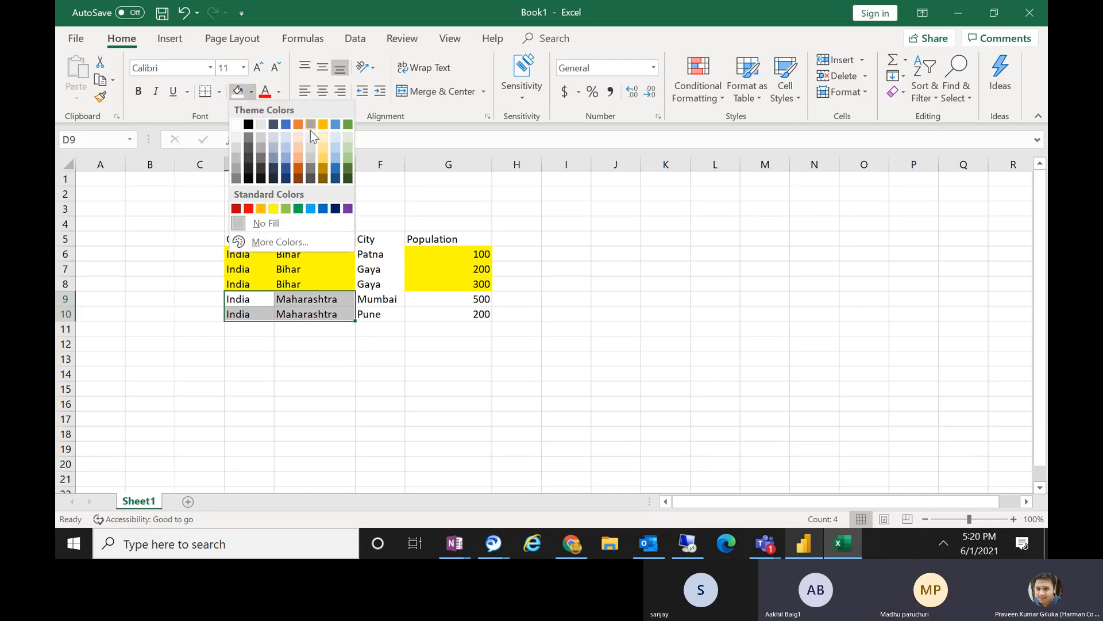
click(347, 149)
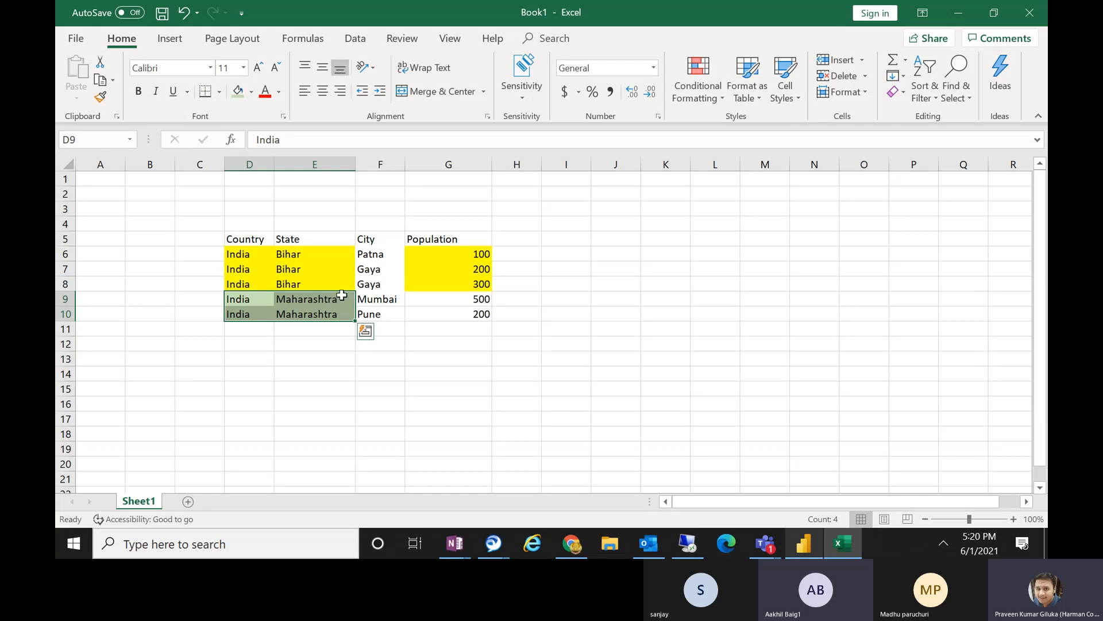
drag(435, 298, 443, 313)
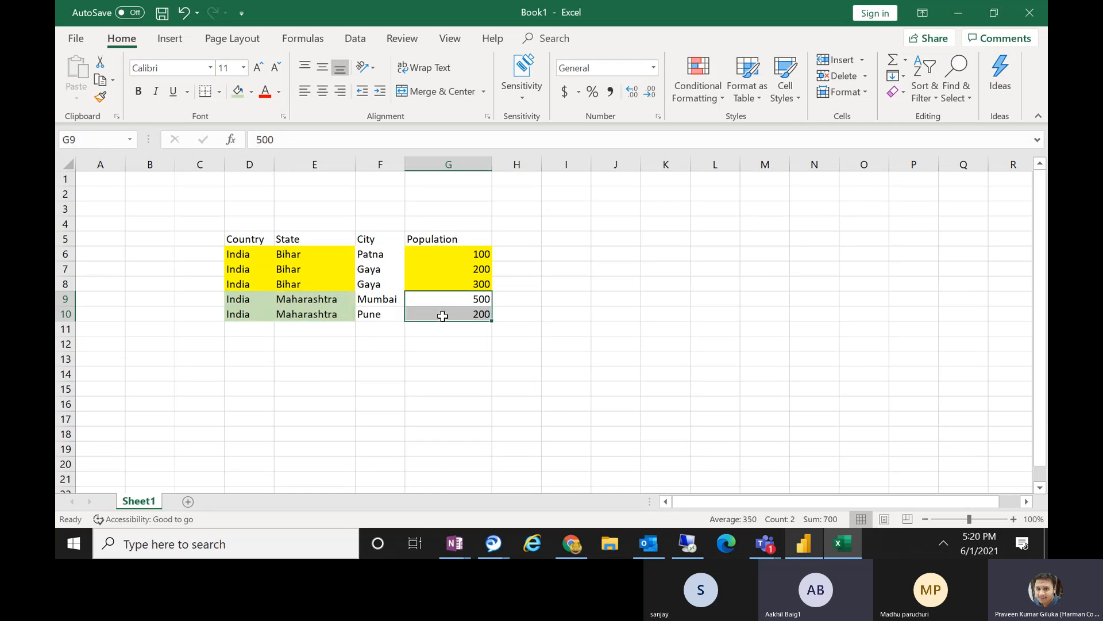
click(237, 91)
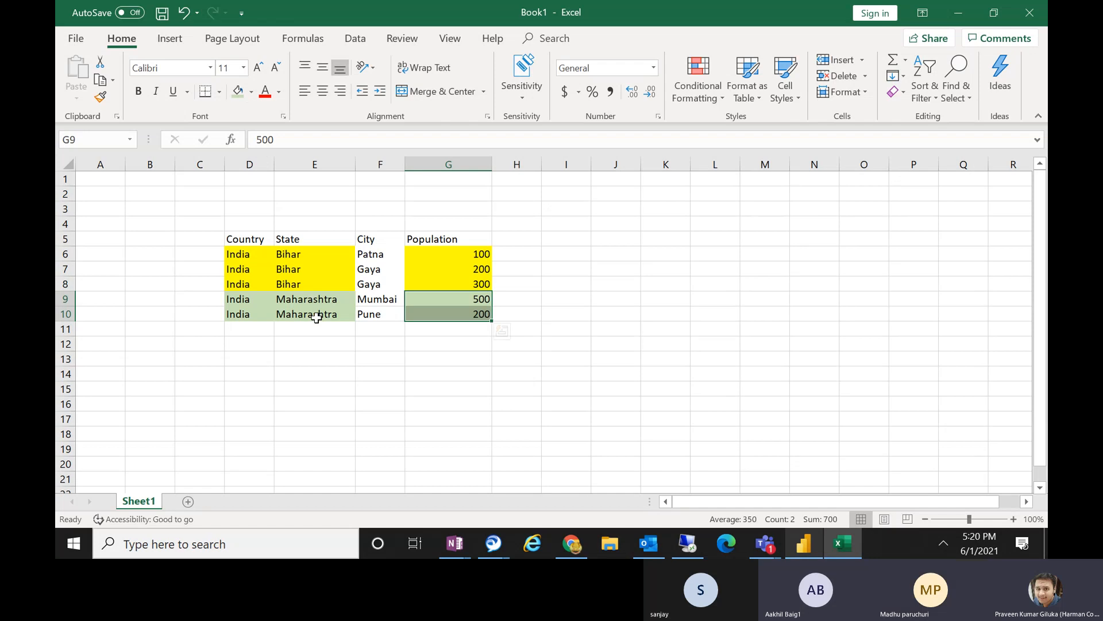
click(317, 373)
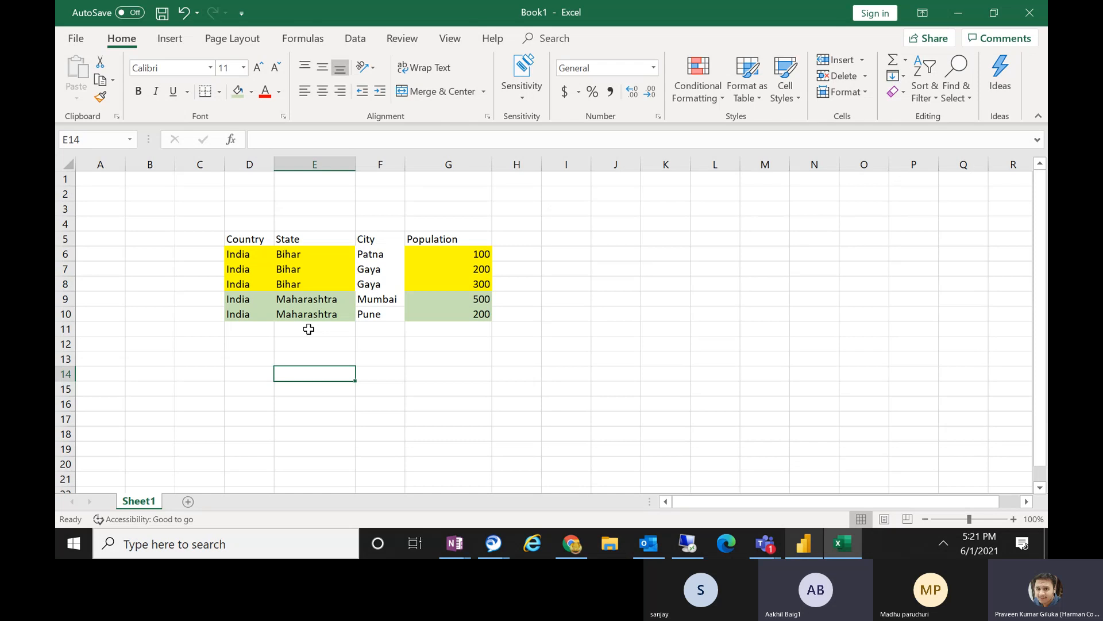
Fill the country, state and city cells of the two Gaya rows, D7:F8, with blue.
click(381, 283)
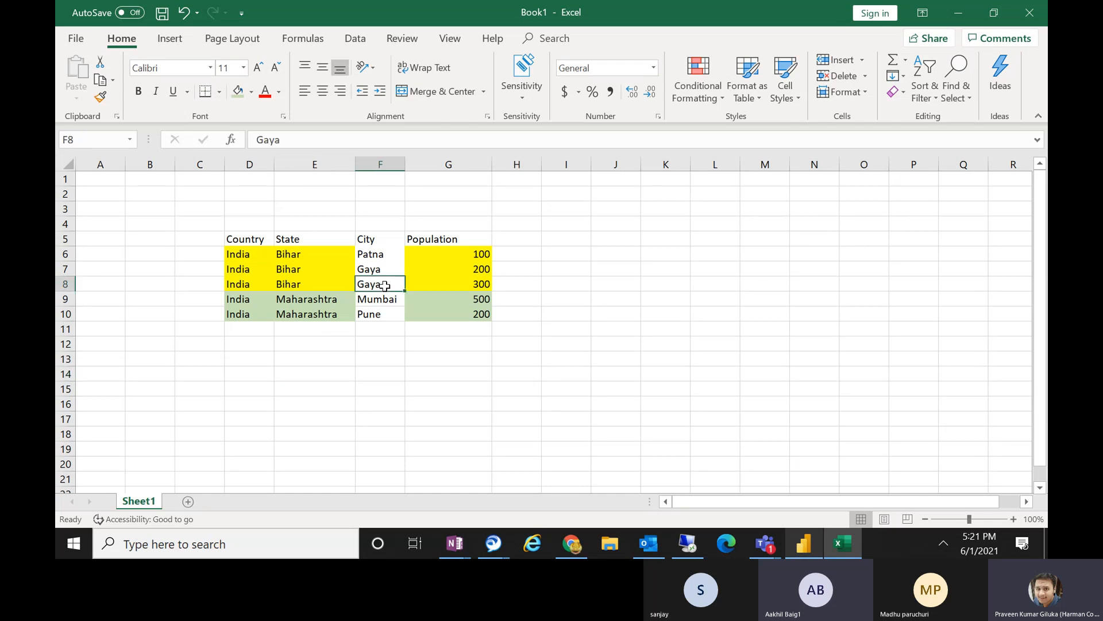
drag(352, 273, 248, 272)
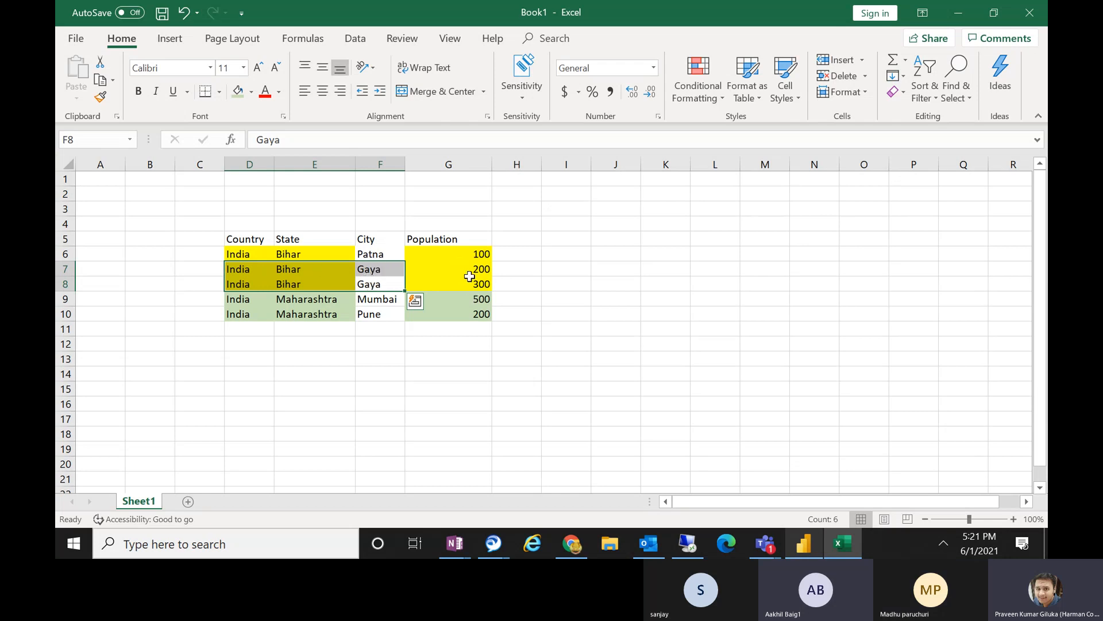
click(239, 90)
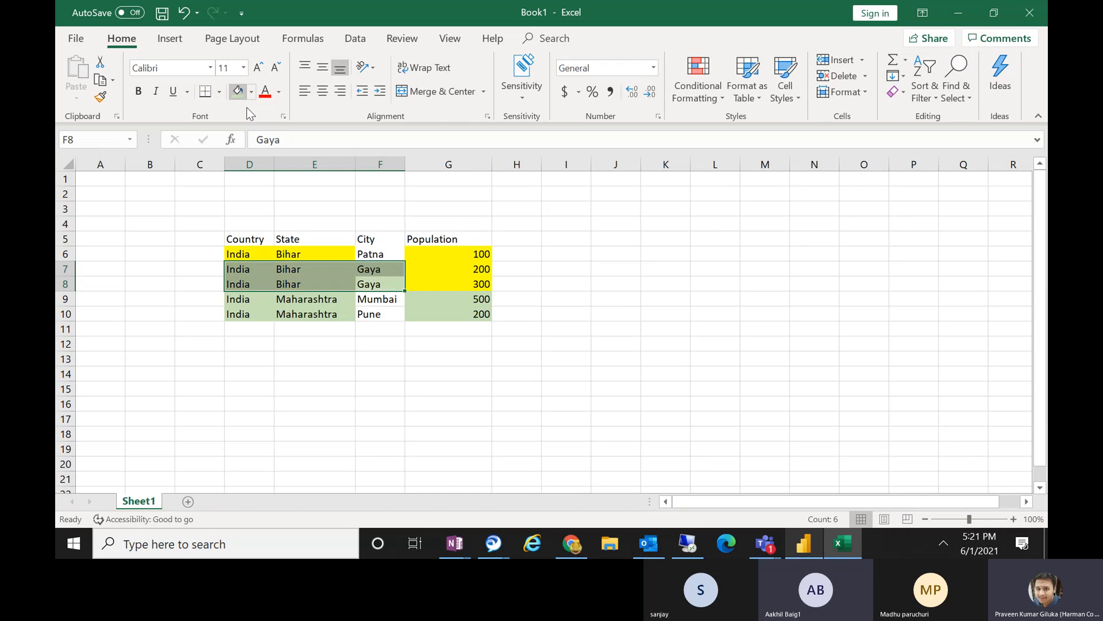
click(252, 92)
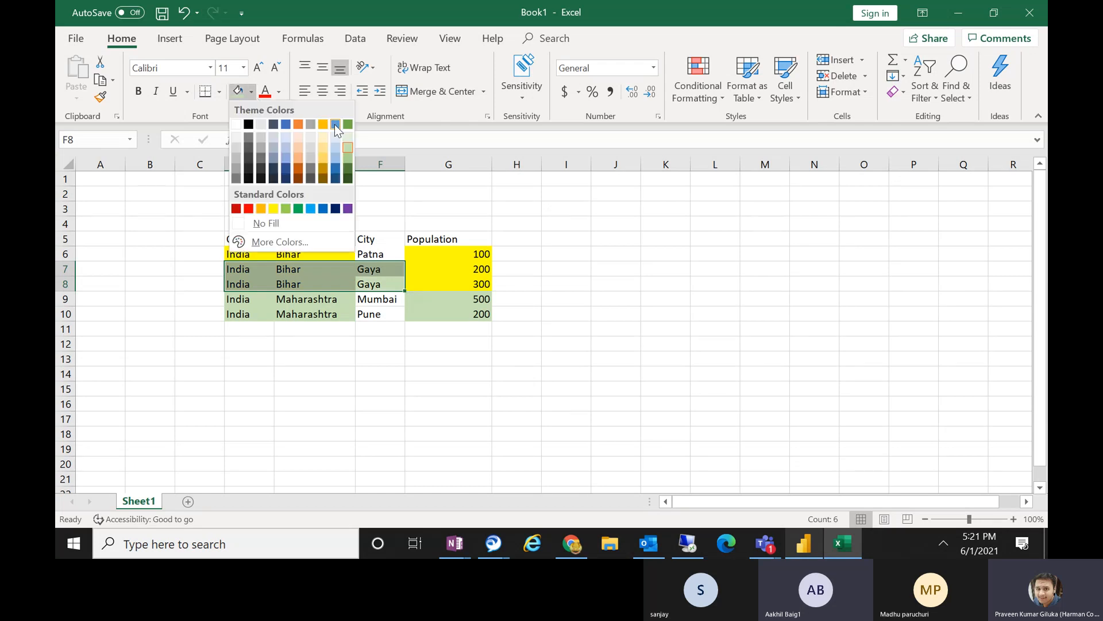
click(335, 124)
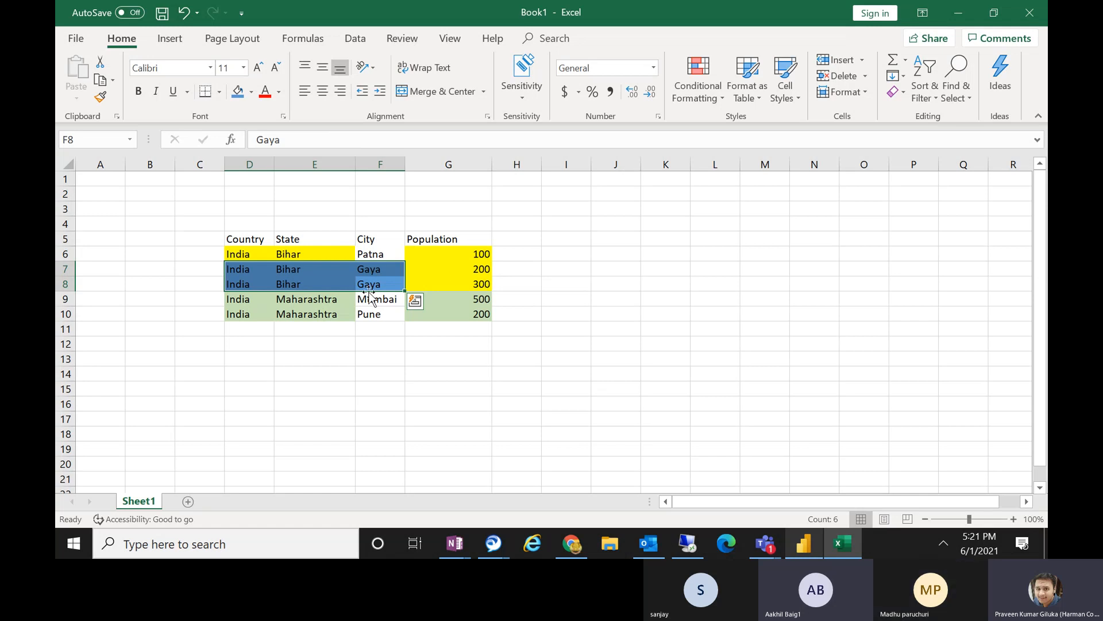
Undo the blue fill on the two Gaya rows, D7:F8, and deselect them.
key(ctrl+z)
key(ctrl+z)
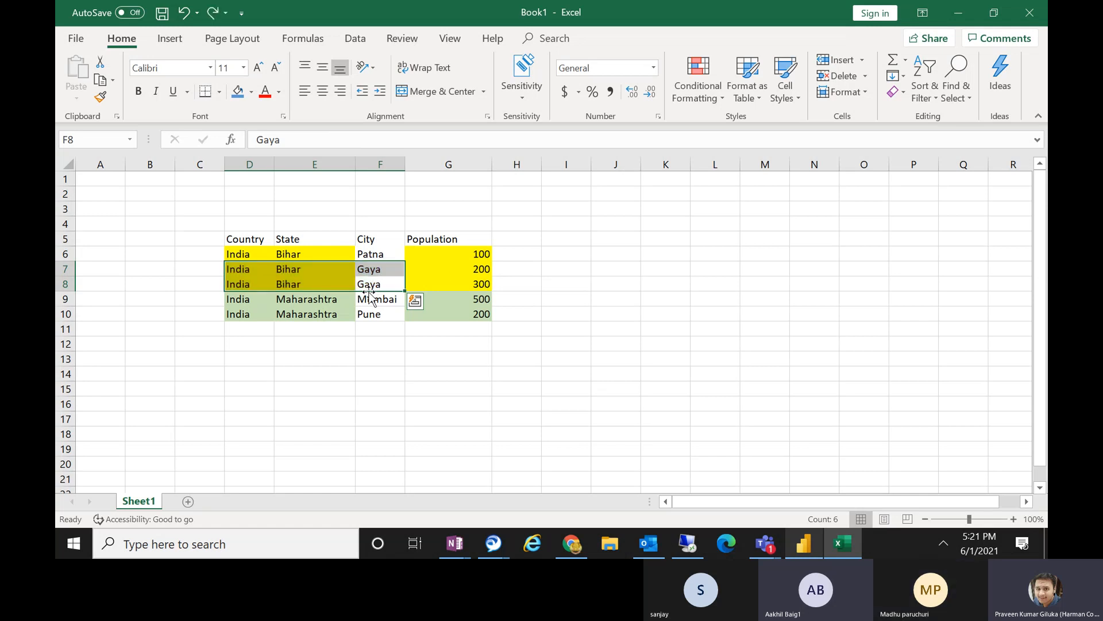
click(379, 404)
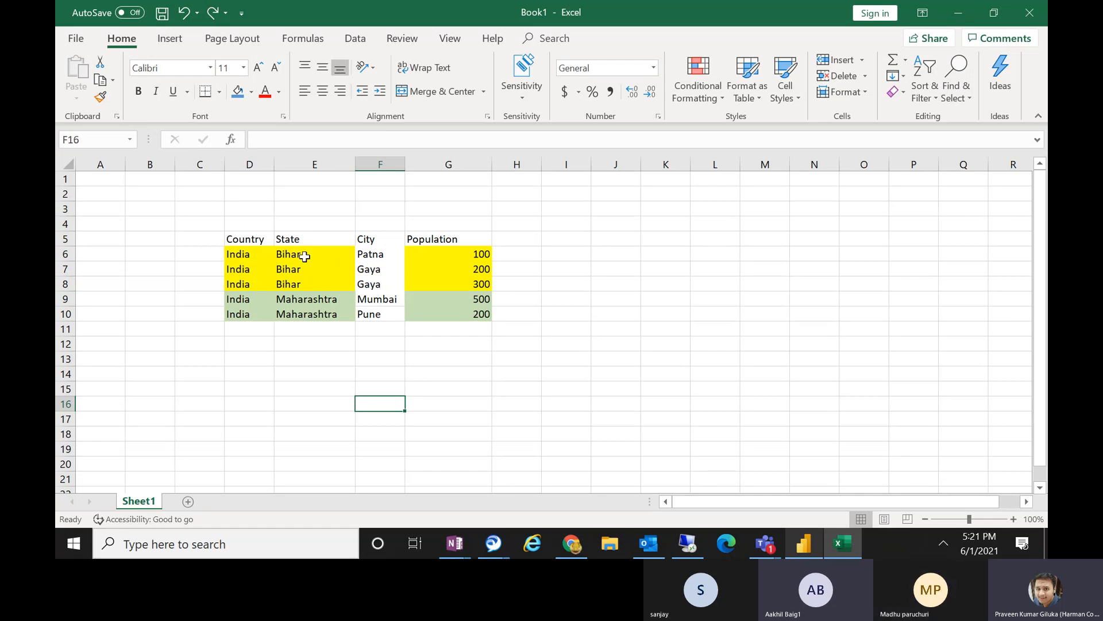
Select the Bihar population cells G6:G8 to examine their combined total.
click(496, 281)
drag(496, 282, 477, 252)
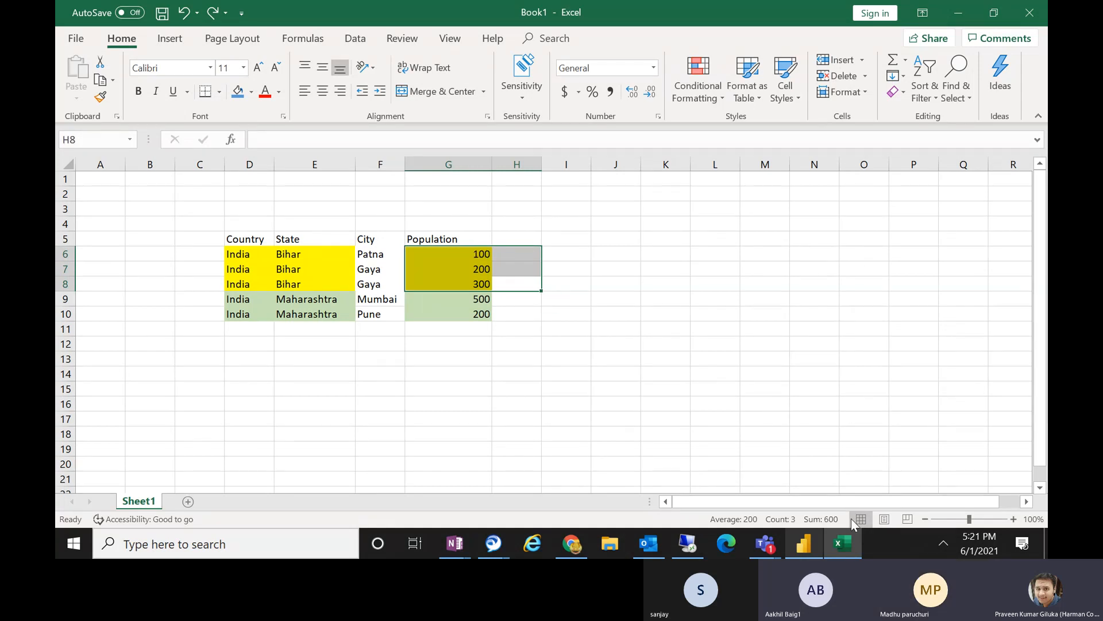
click(802, 551)
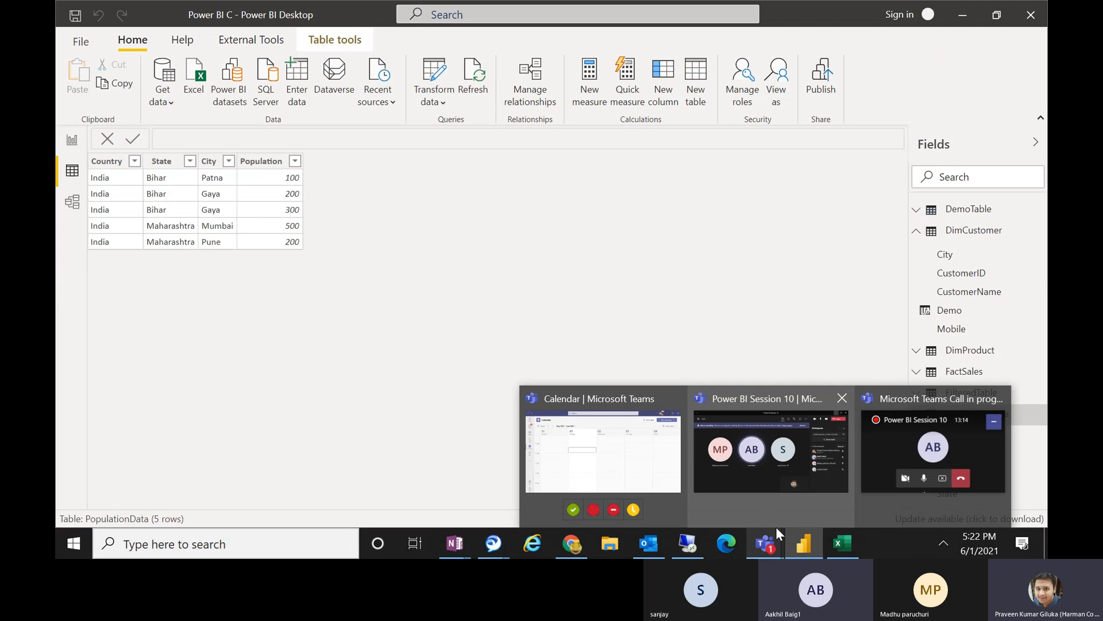
click(835, 546)
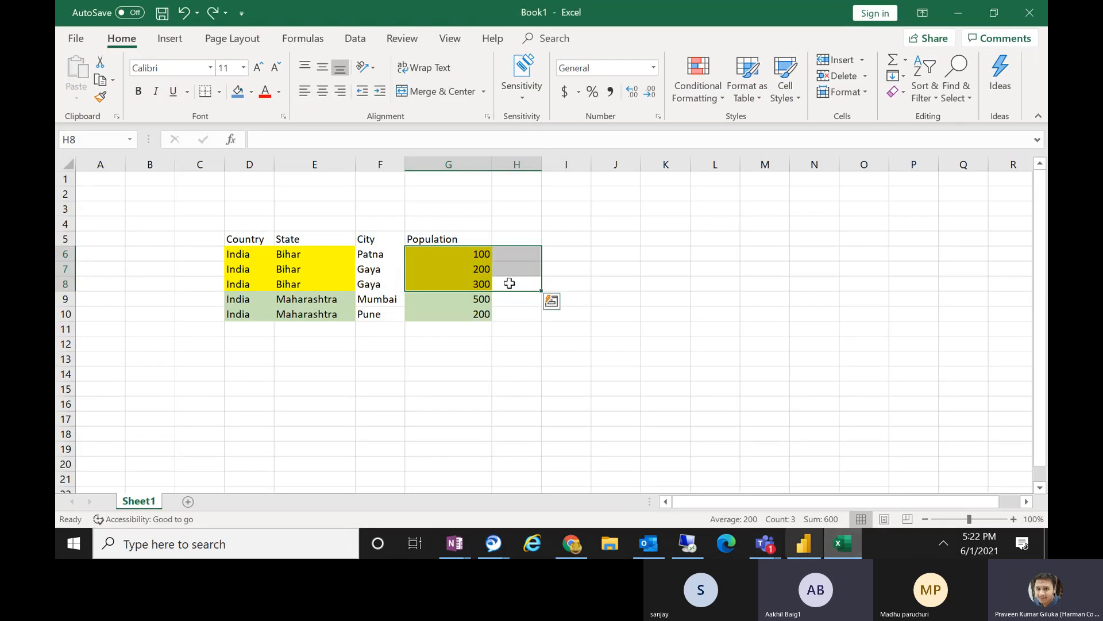
click(465, 253)
drag(465, 253, 468, 288)
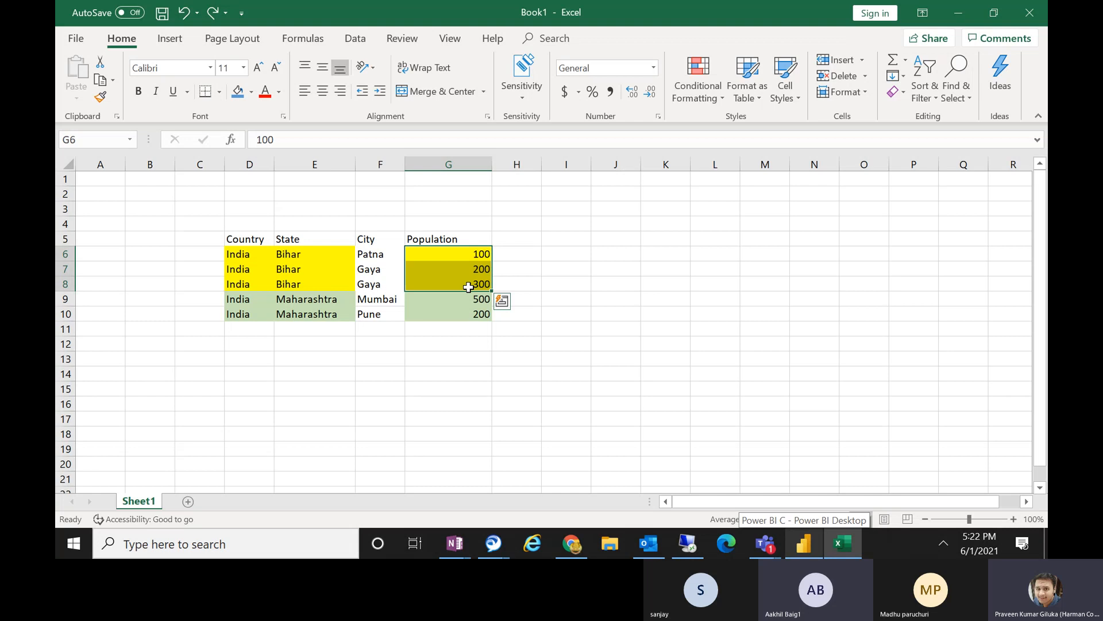
Switch to Power BI Desktop and start a new calculated table named StateWiseTotalPopulation, with its expression on a second line.
click(958, 13)
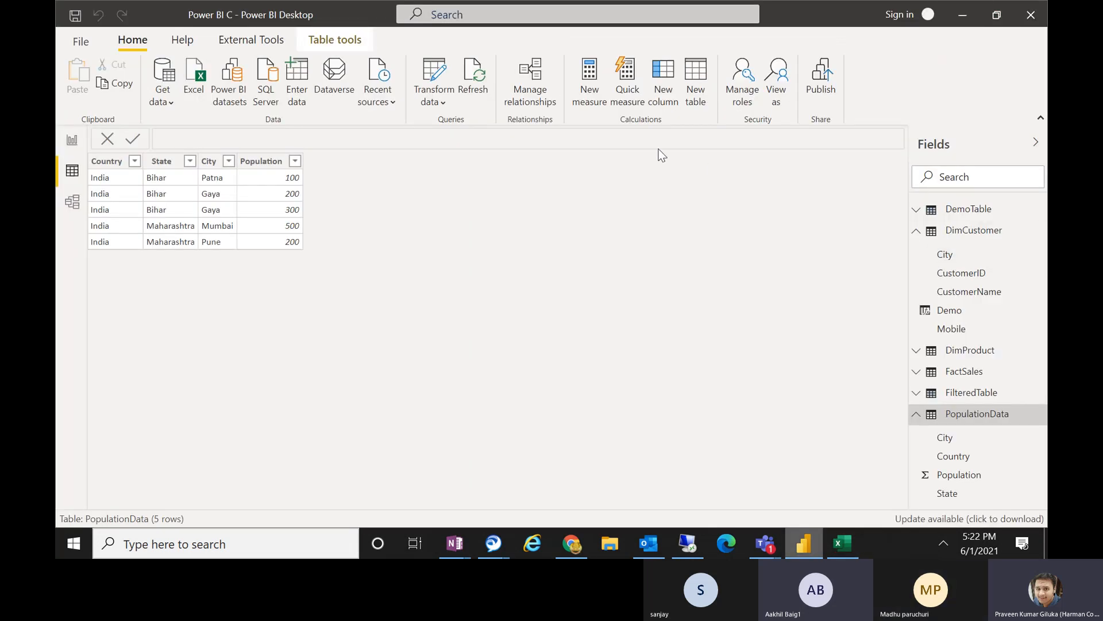
click(699, 86)
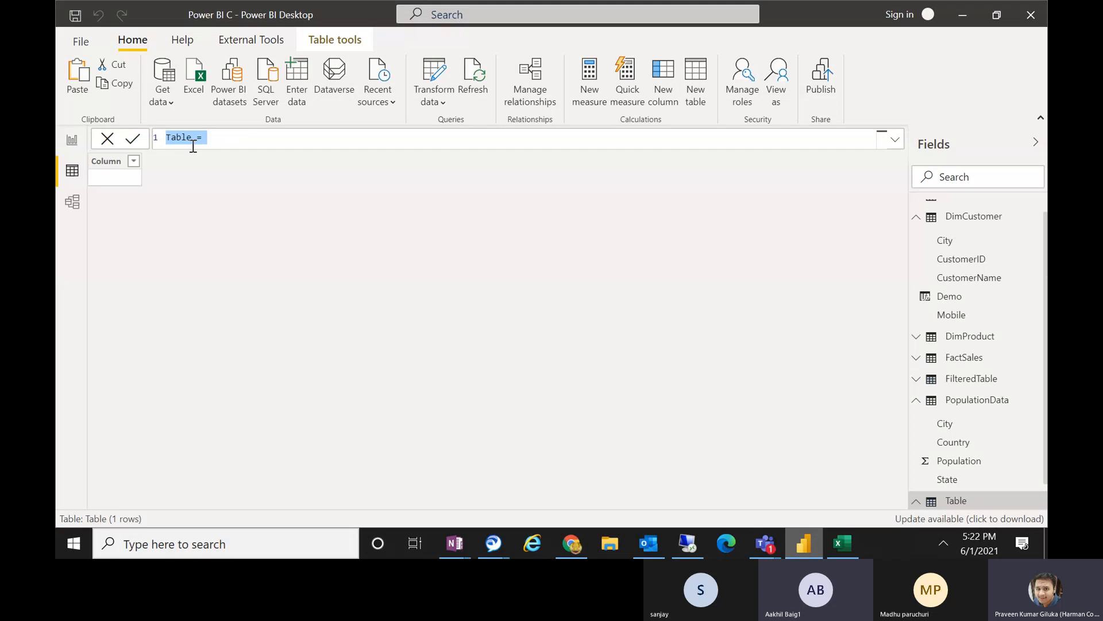
text(StateWiseTotalP)
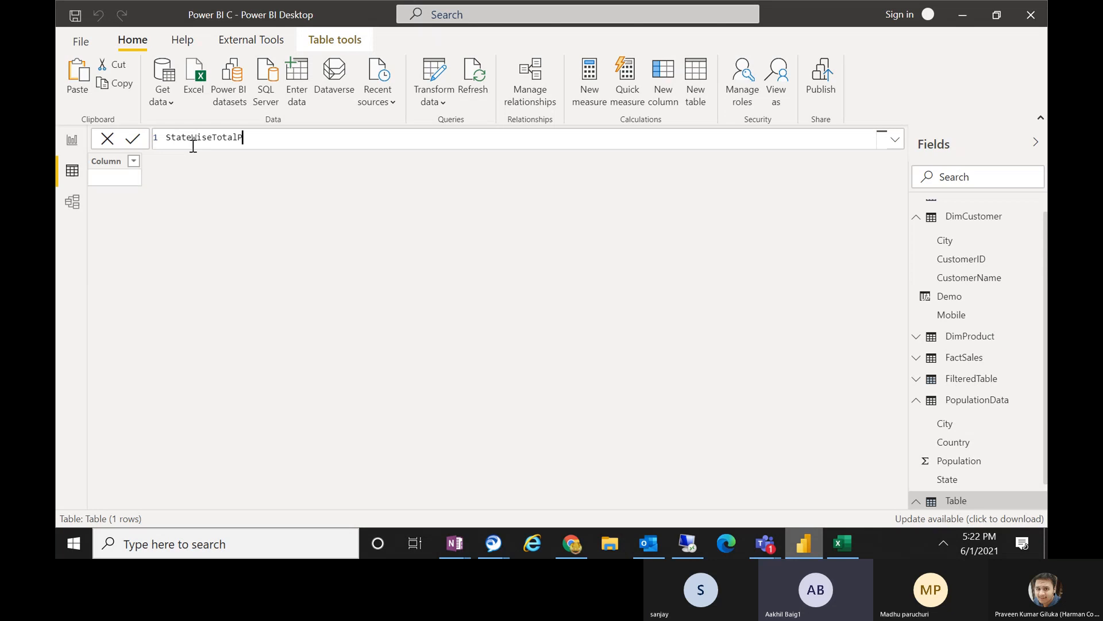
text(opulation)
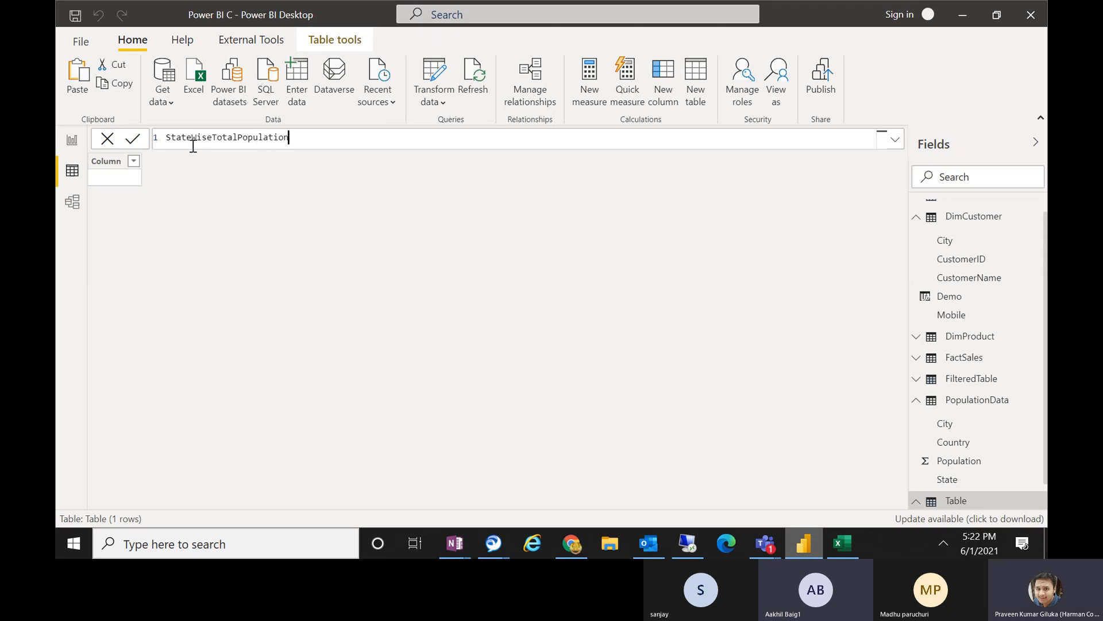
text( =)
key(shift+Return)
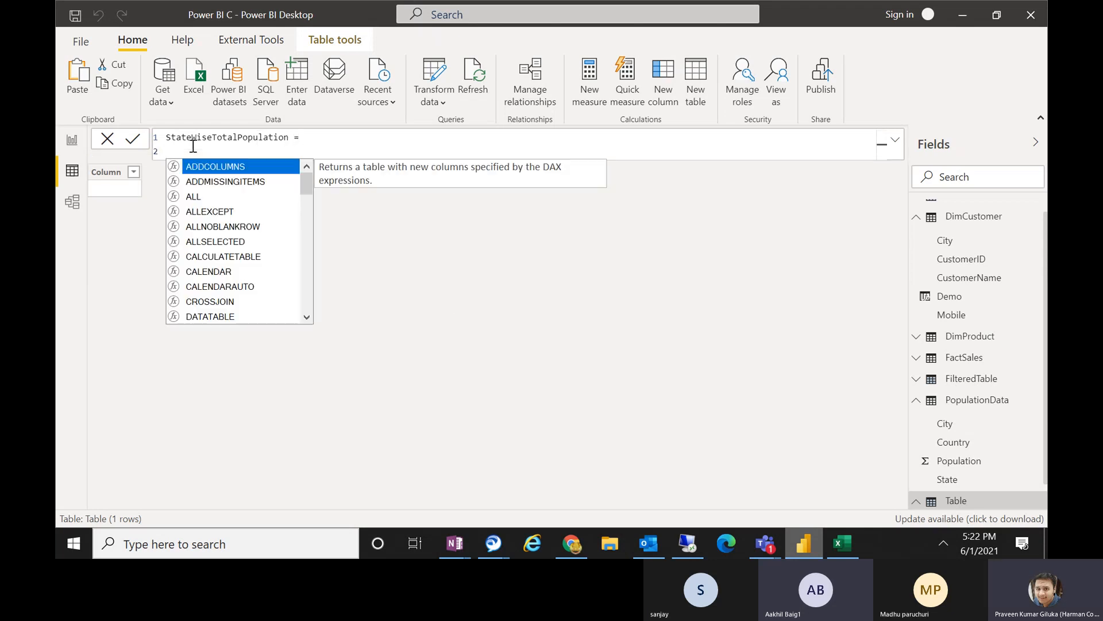
Begin the table expression with SUMMARIZE, using PopulationData as the source table.
text(summ)
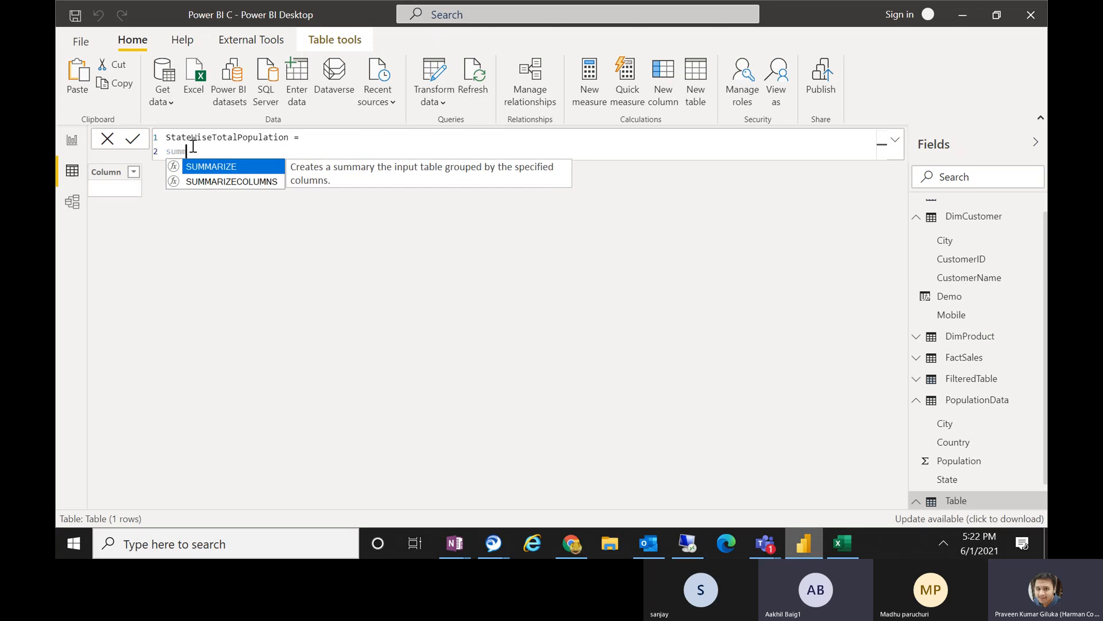
key(Tab)
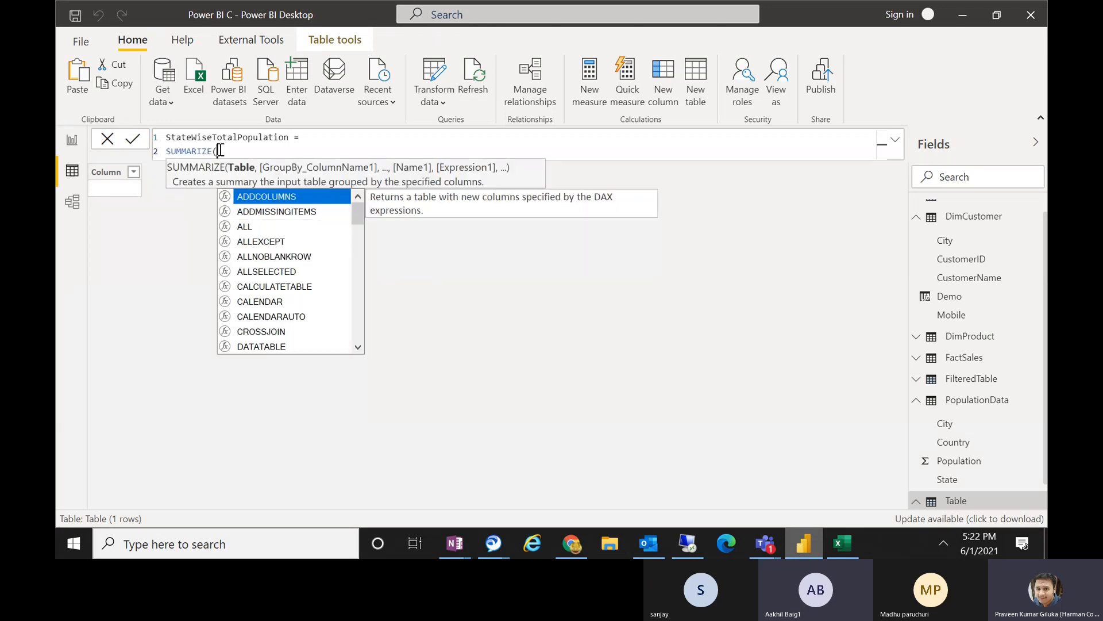
drag(208, 151, 164, 156)
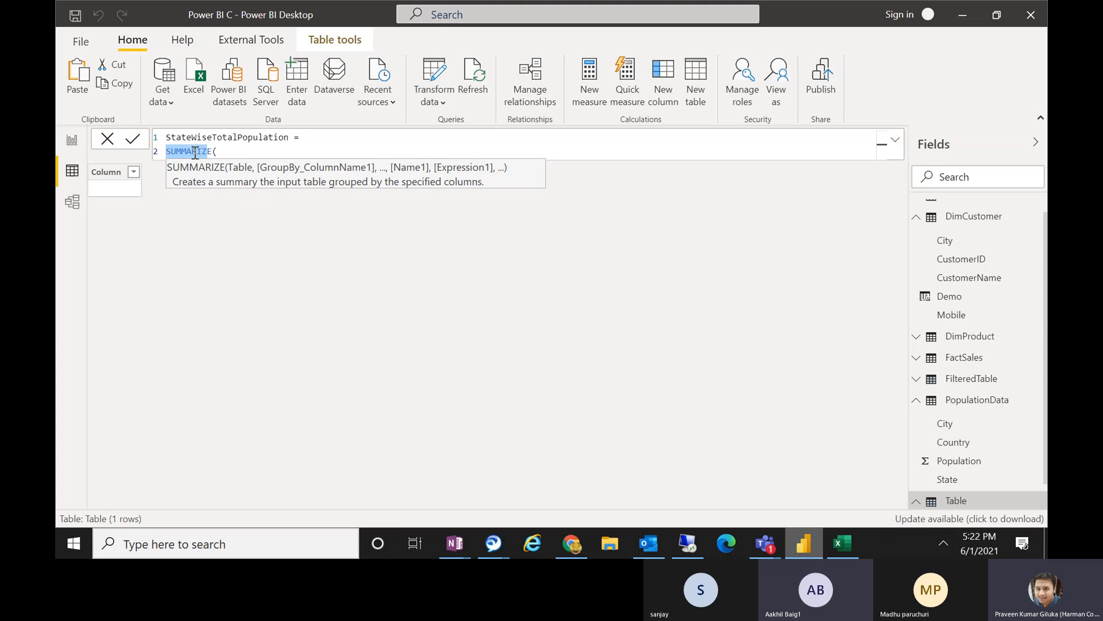
click(226, 153)
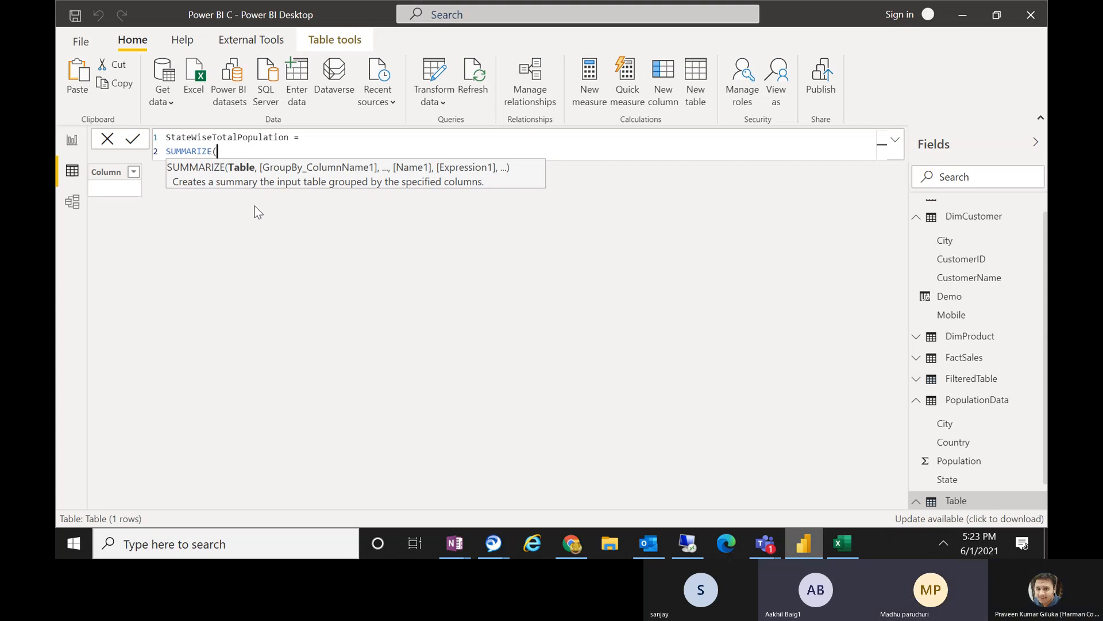
text(pop)
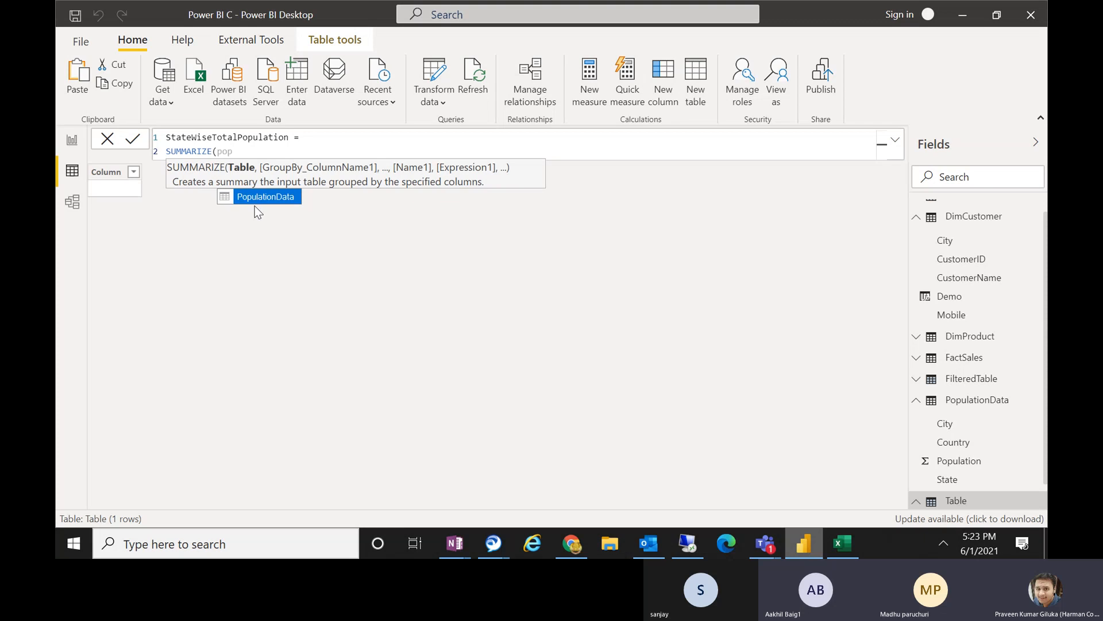
key(Tab)
text(,)
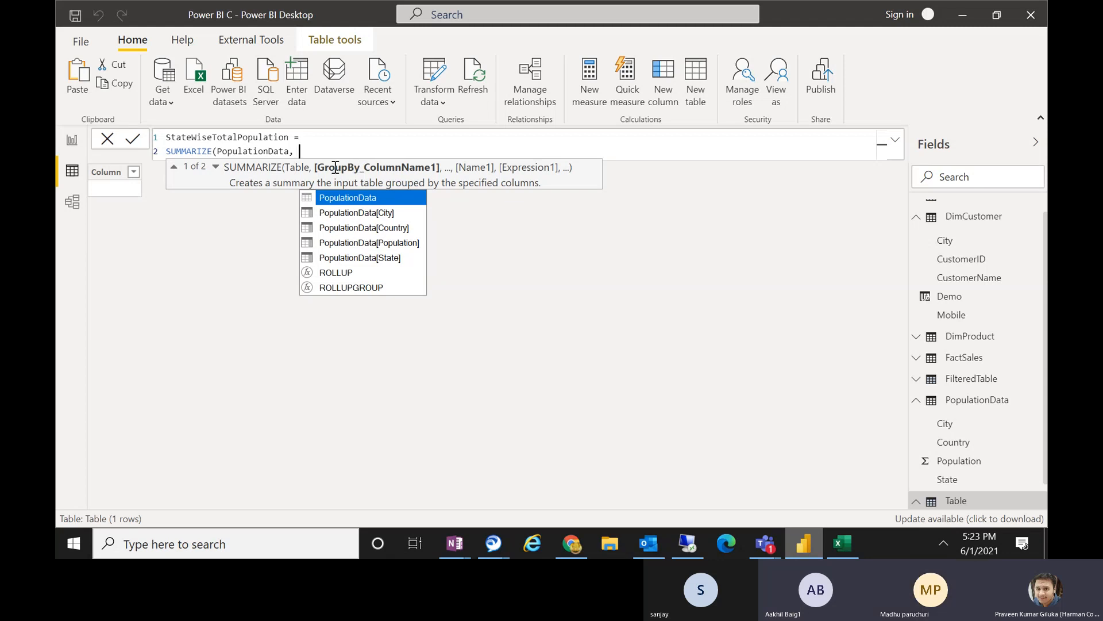
Switch to the Excel workbook to review the Bihar country and state cells D6:E8, and return to Power BI Desktop.
click(846, 547)
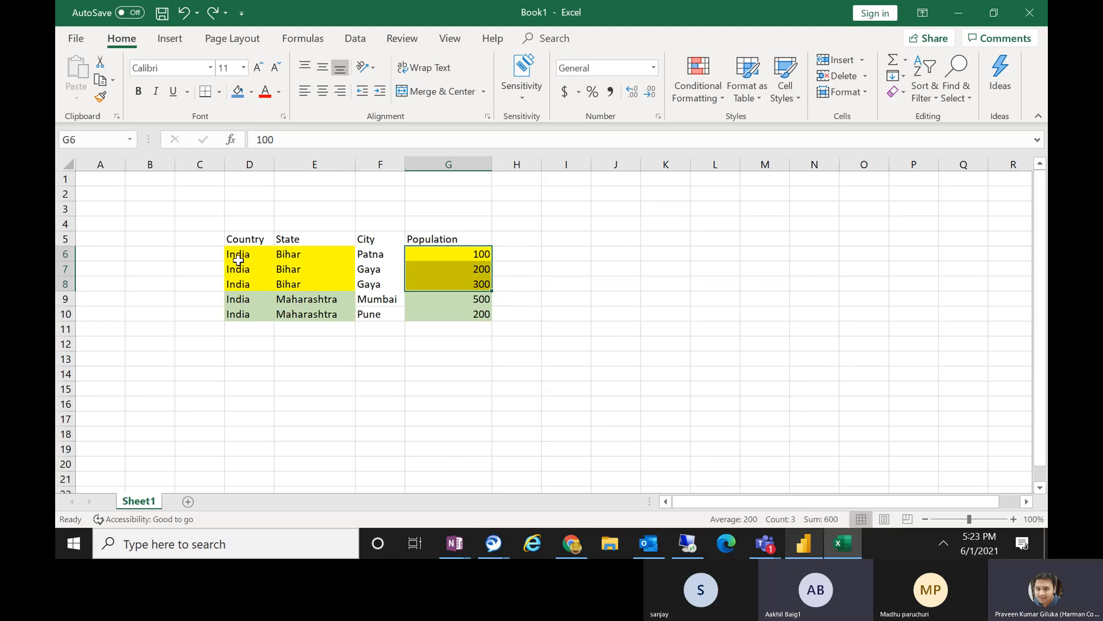
drag(241, 254, 310, 285)
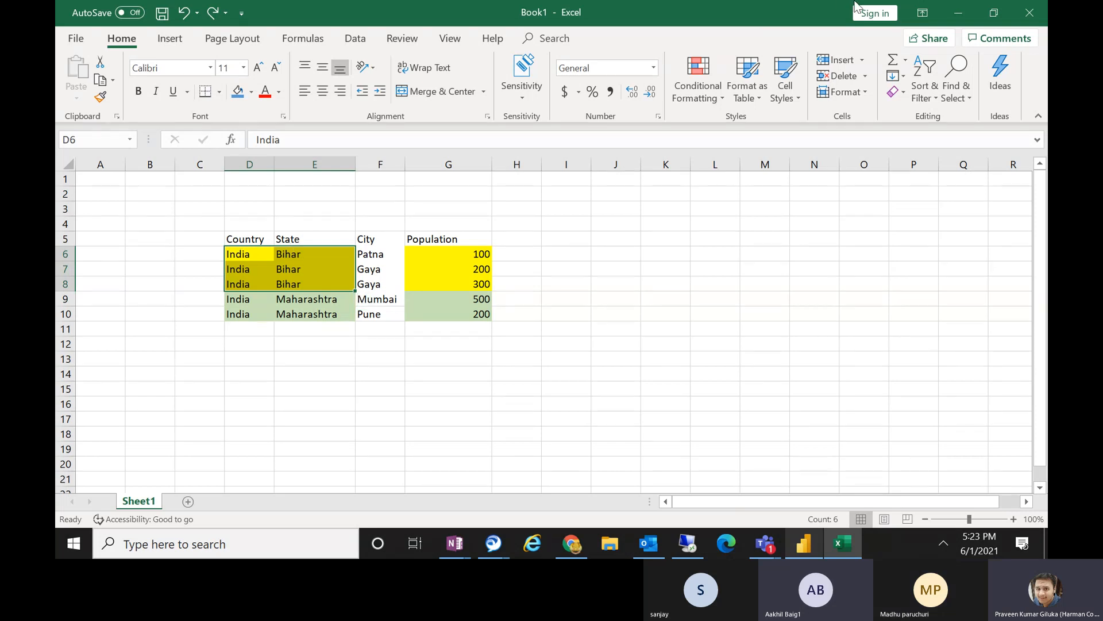
key(alt+Tab)
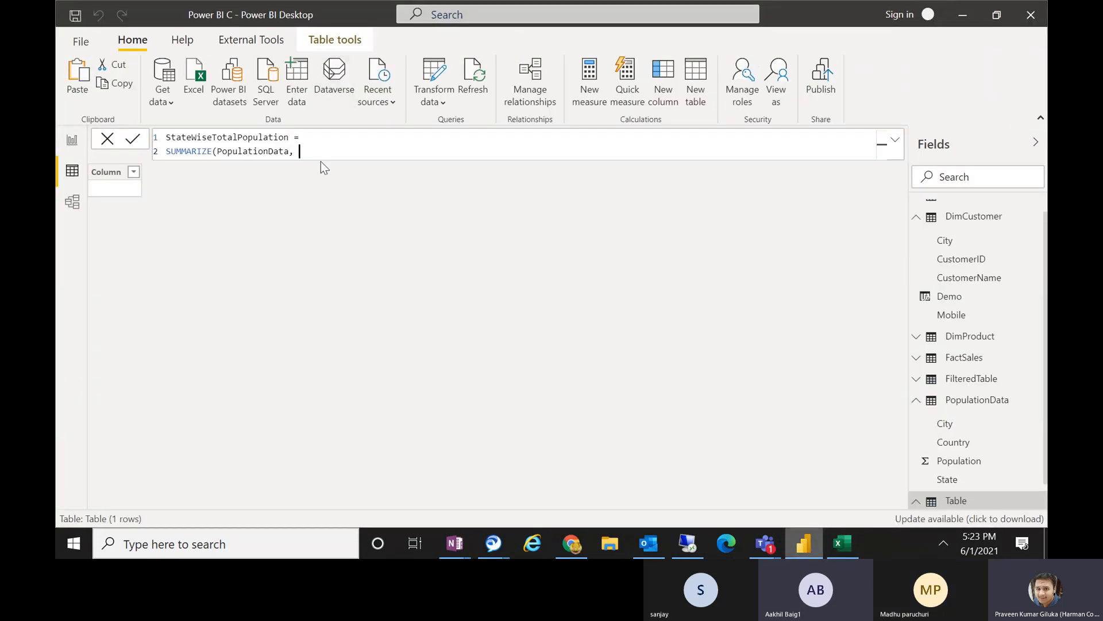
Add PopulationData[Country] and PopulationData[State] as the SUMMARIZE grouping columns.
text(PopulationData[Country])
key(Tab)
text(, s)
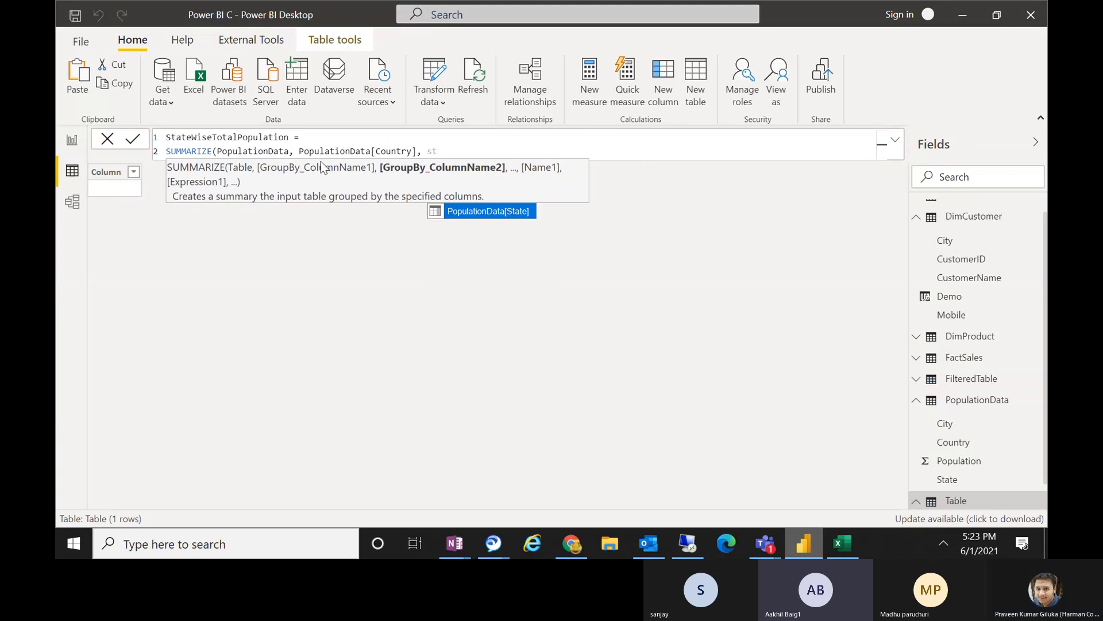
key(Tab)
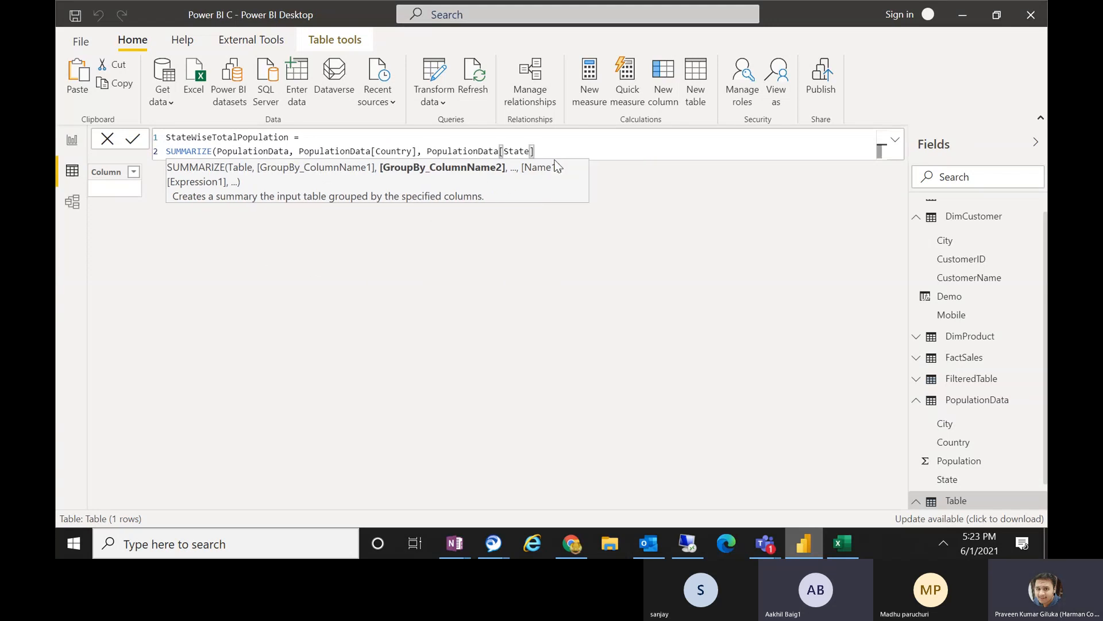
text(,)
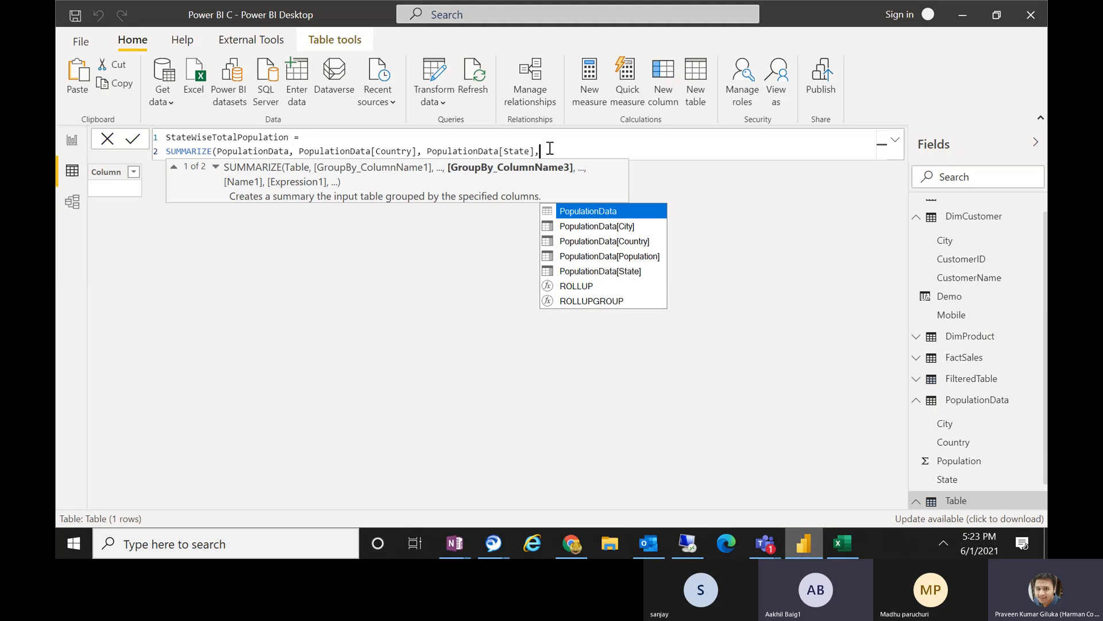
Switch to the Excel workbook to review the Bihar population values in G6:G8, and return to Power BI Desktop.
click(843, 544)
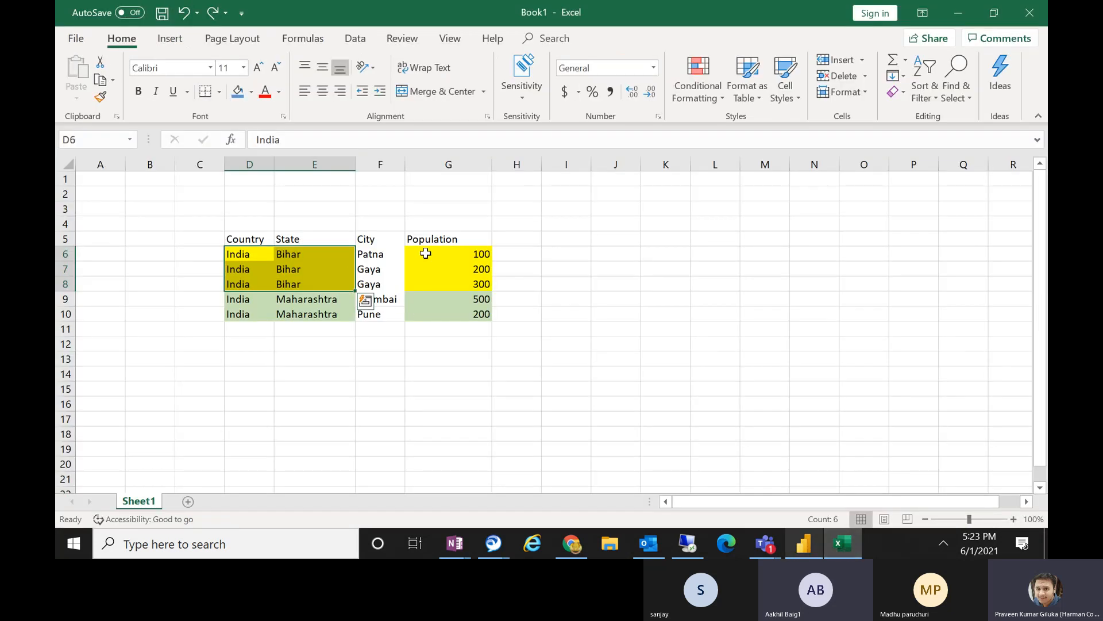
drag(477, 253, 470, 288)
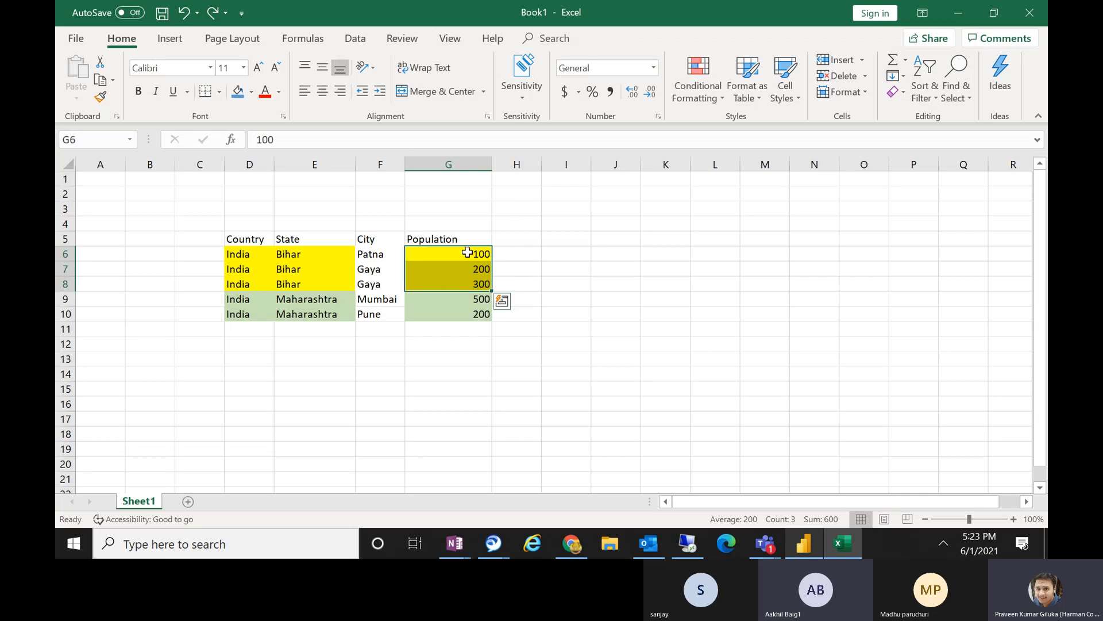
drag(467, 252, 467, 286)
click(843, 545)
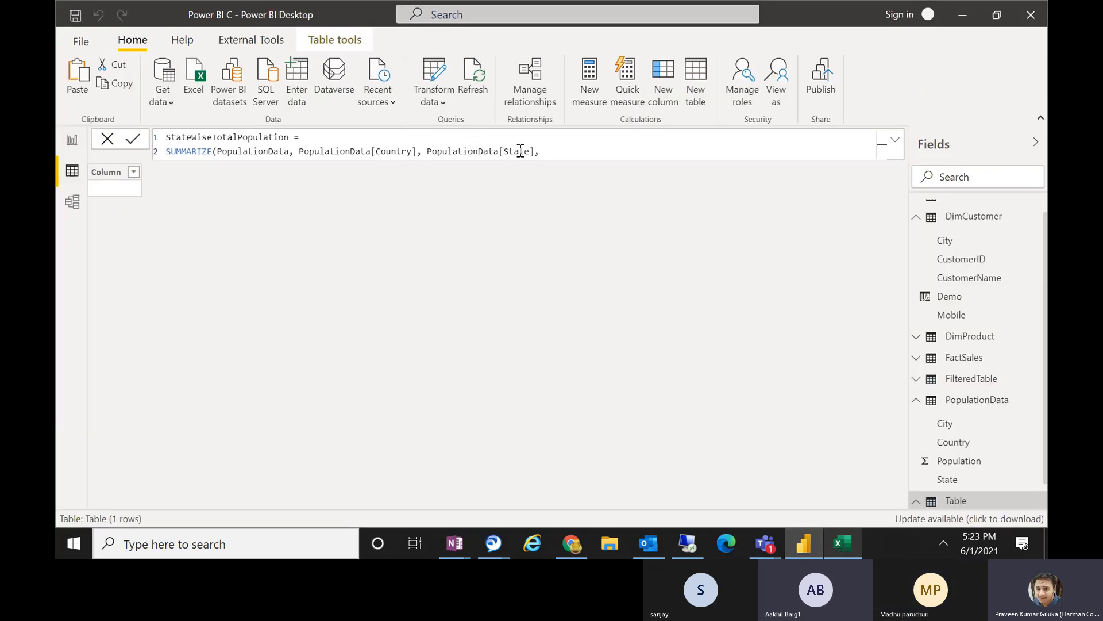
Add "TotalPopulation" as the name of the summary column after the grouping columns.
click(541, 152)
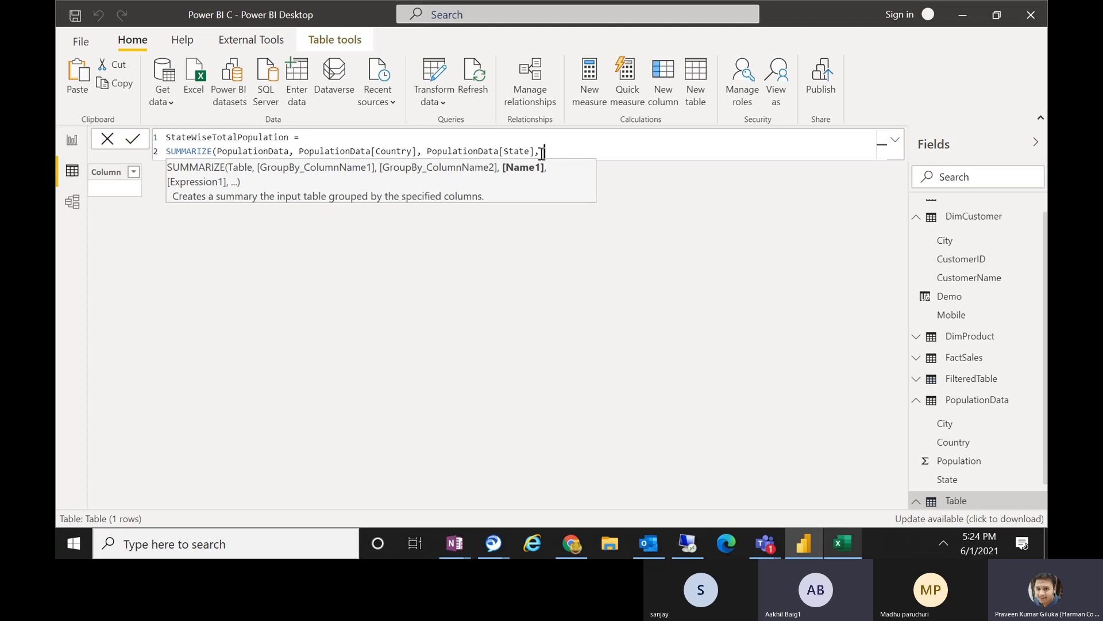
text("Total)
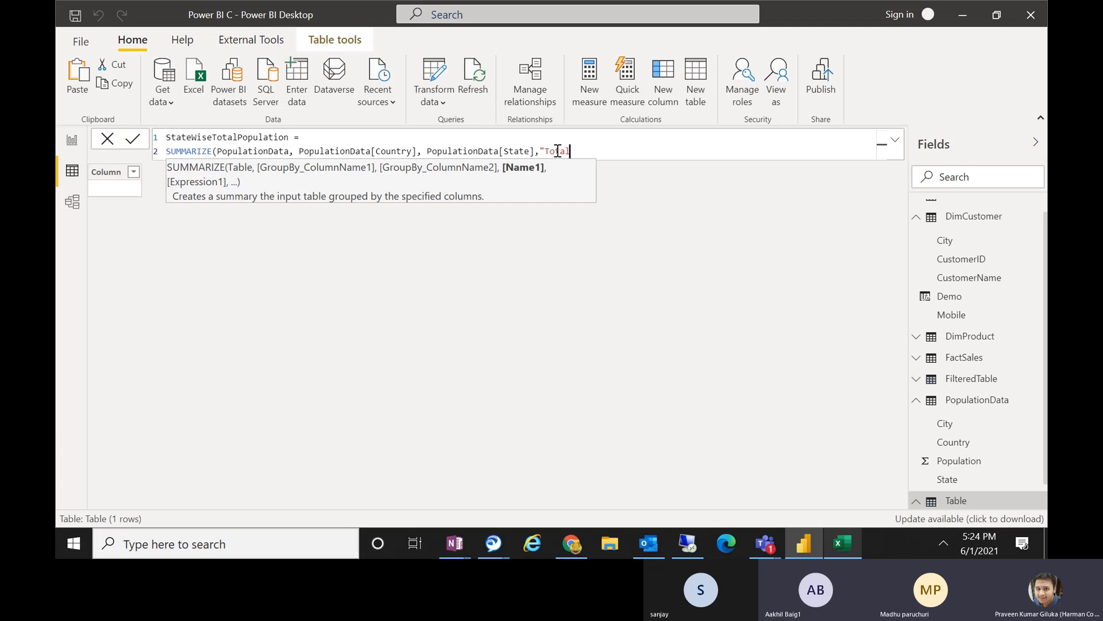
text(Population)
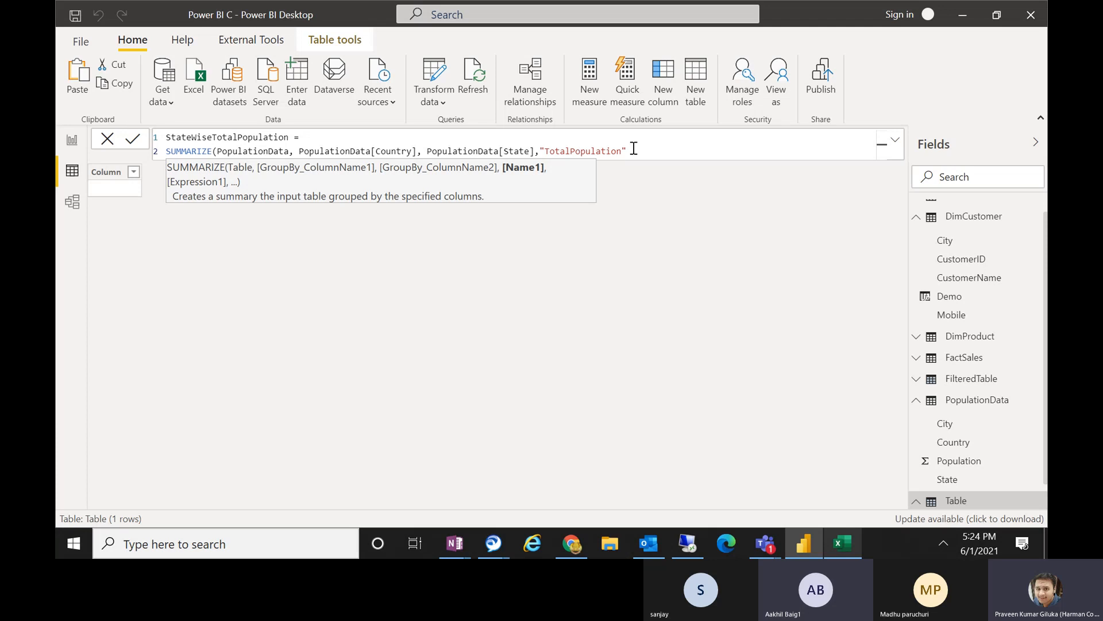
text(,)
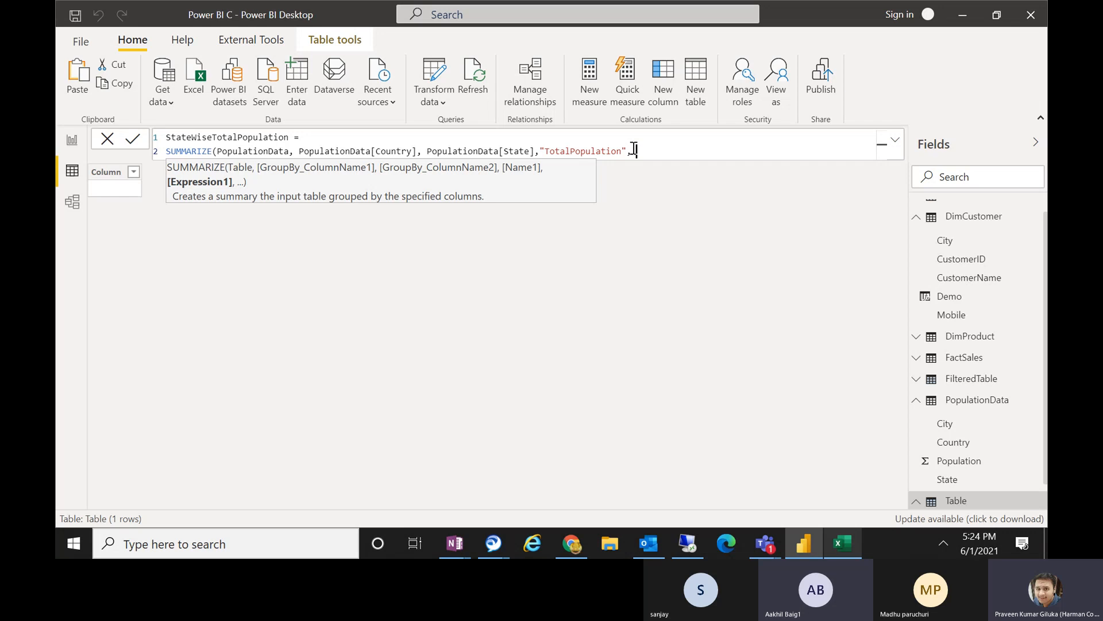
text(SUM()
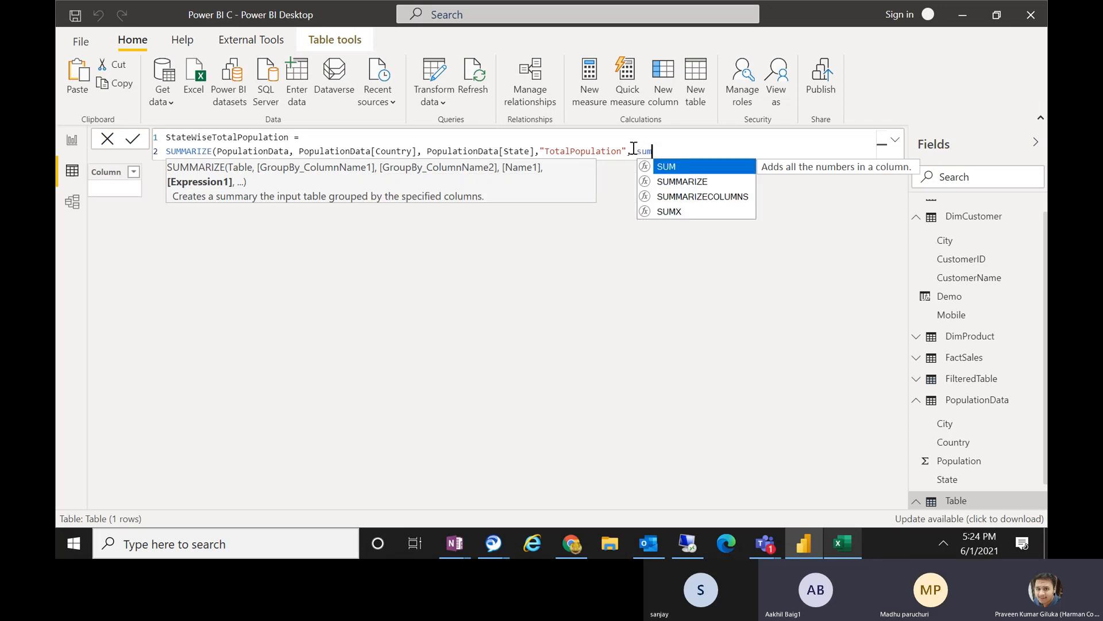
text(pop)
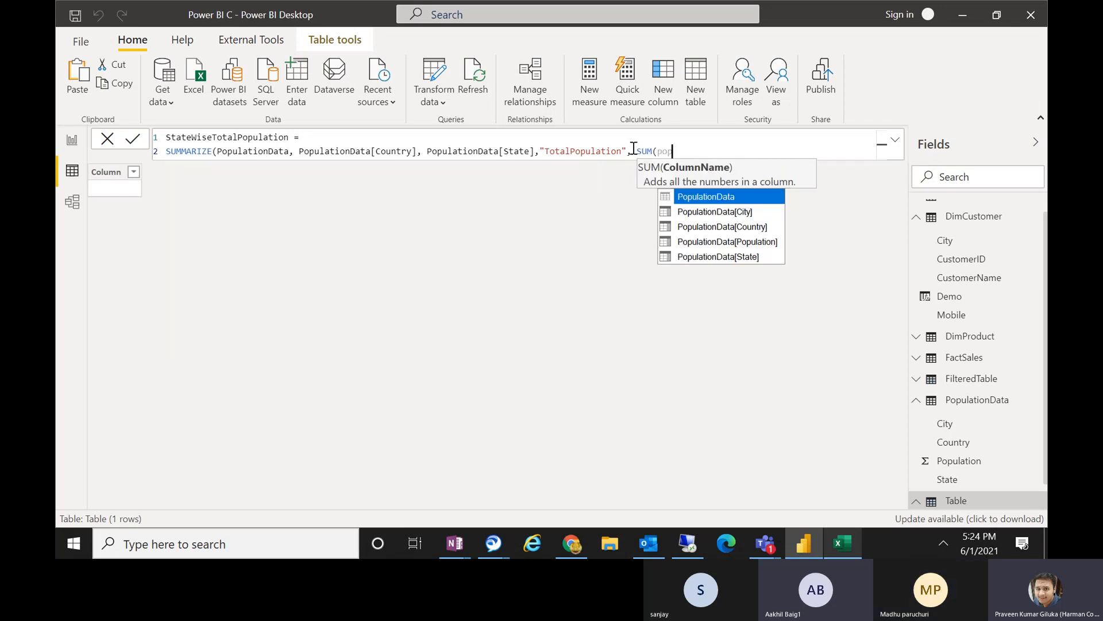
Complete the SUMMARIZE formula with SUM(PopulationData[Population]) as the summary column's expression and close both functions.
key(Down)
key(Down)
key(Down)
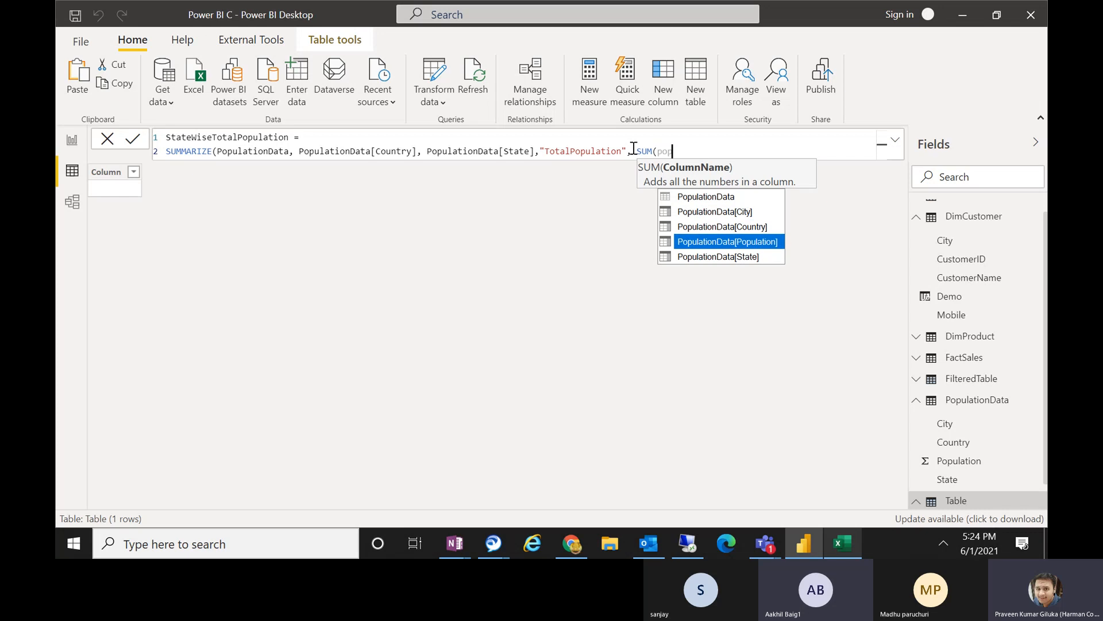
key(Tab)
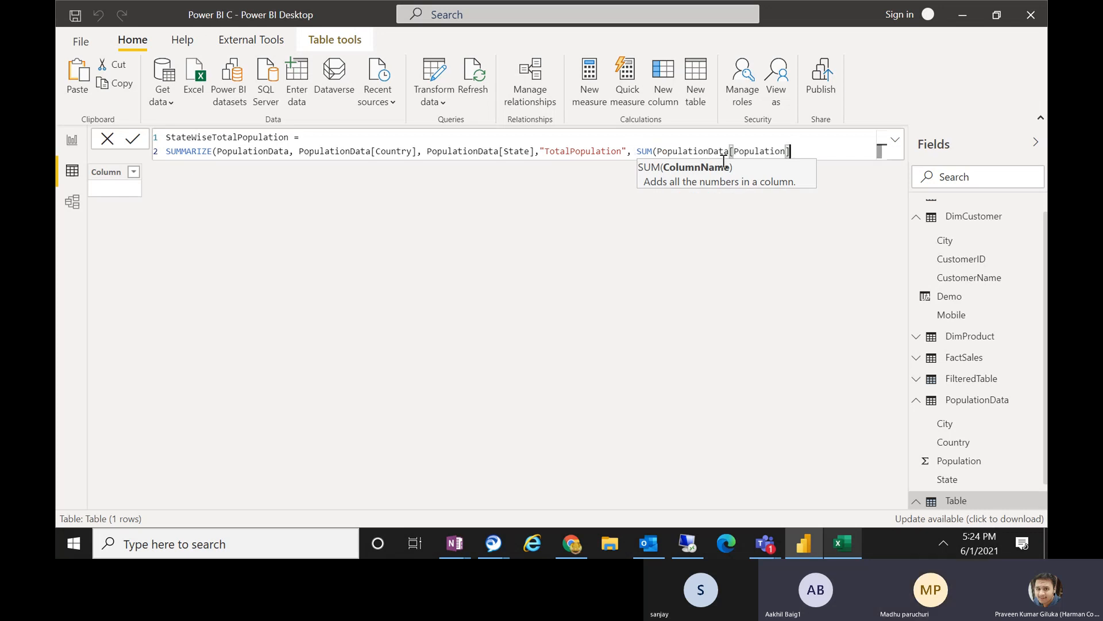
text()))
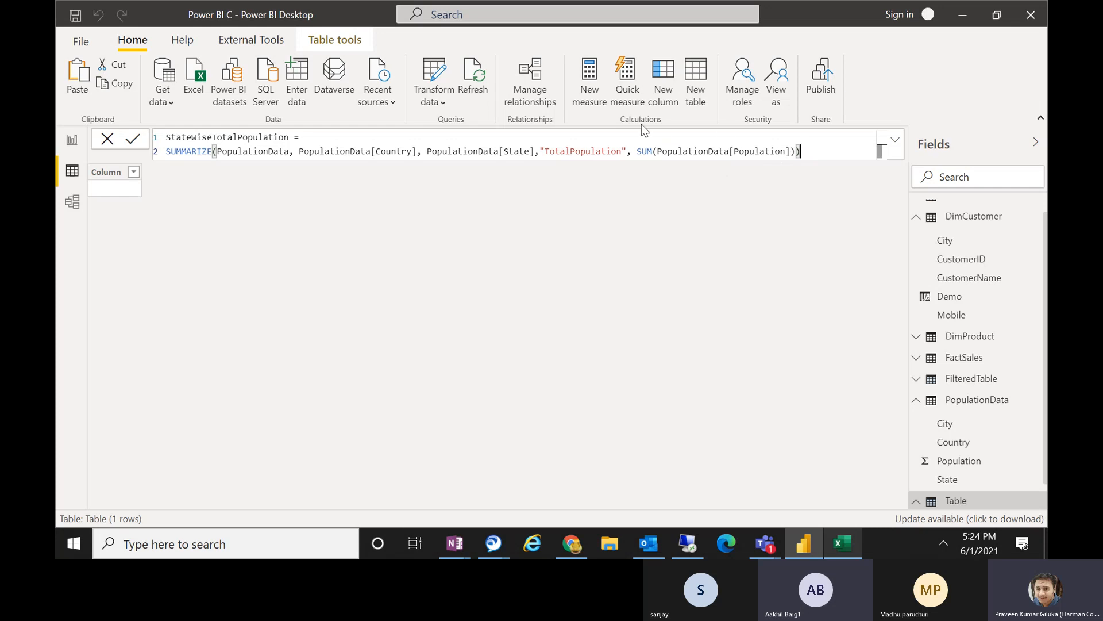
Apply the SUMMARIZE formula to create the StateWiseTotalPopulation table.
double_click(645, 150)
drag(647, 151, 652, 151)
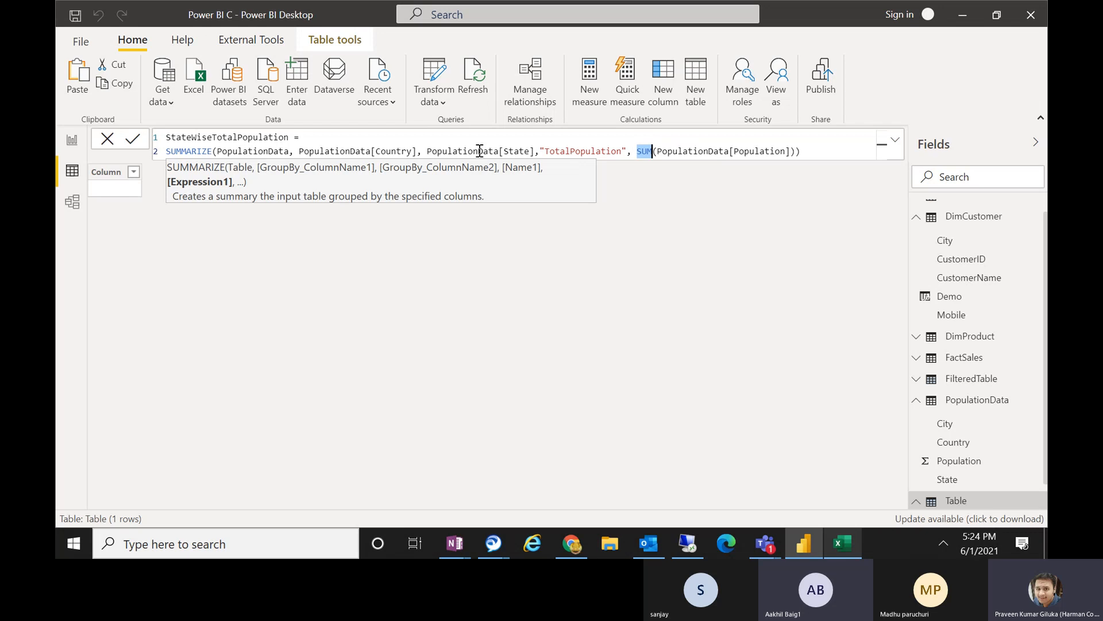
click(809, 151)
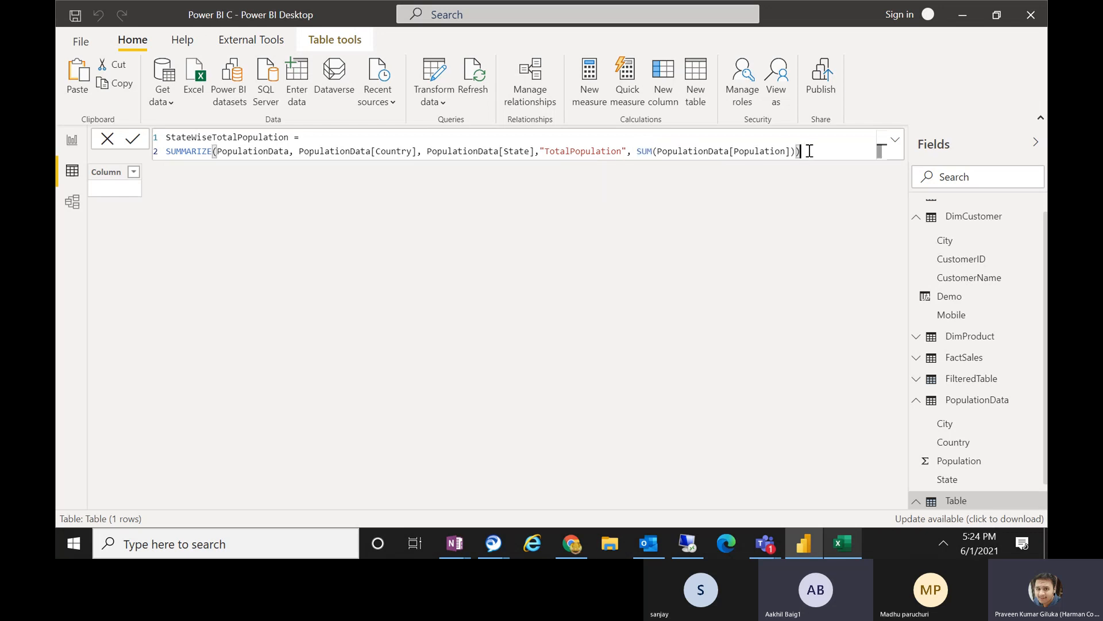
key(Return)
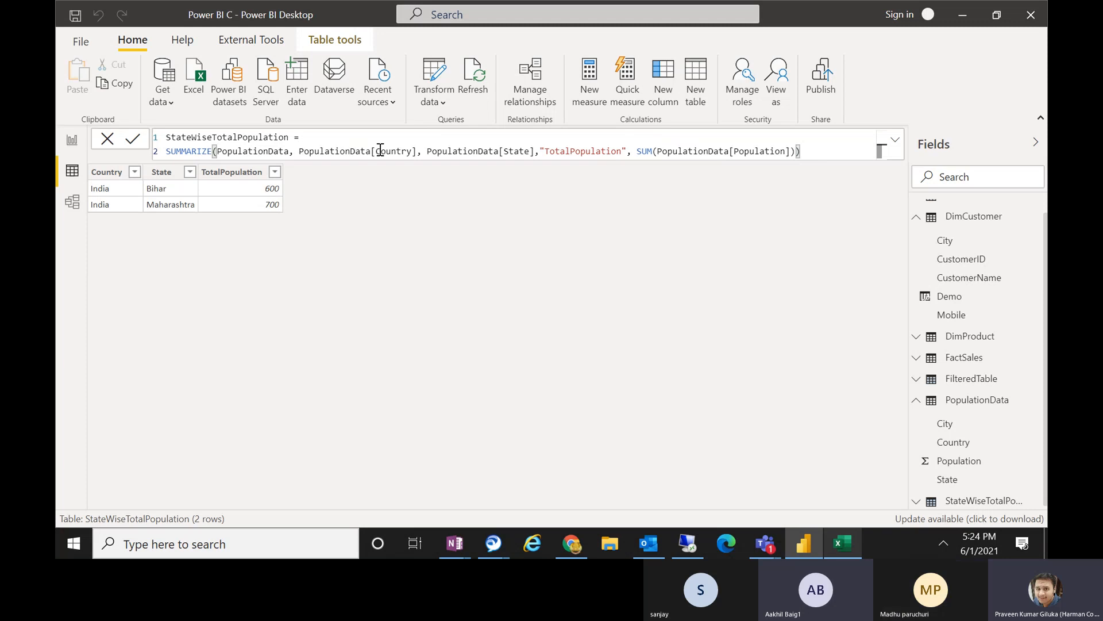
Review the formula's grouping columns, rename the summary column from its name argument to "Population", and apply the formula.
drag(299, 150, 416, 150)
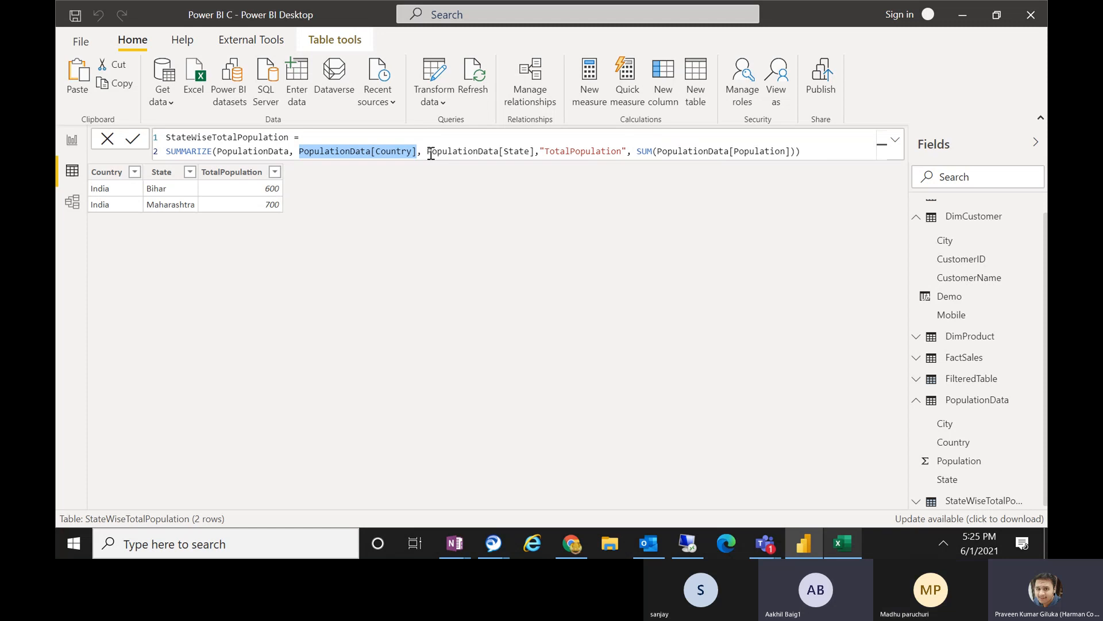
drag(431, 151, 543, 153)
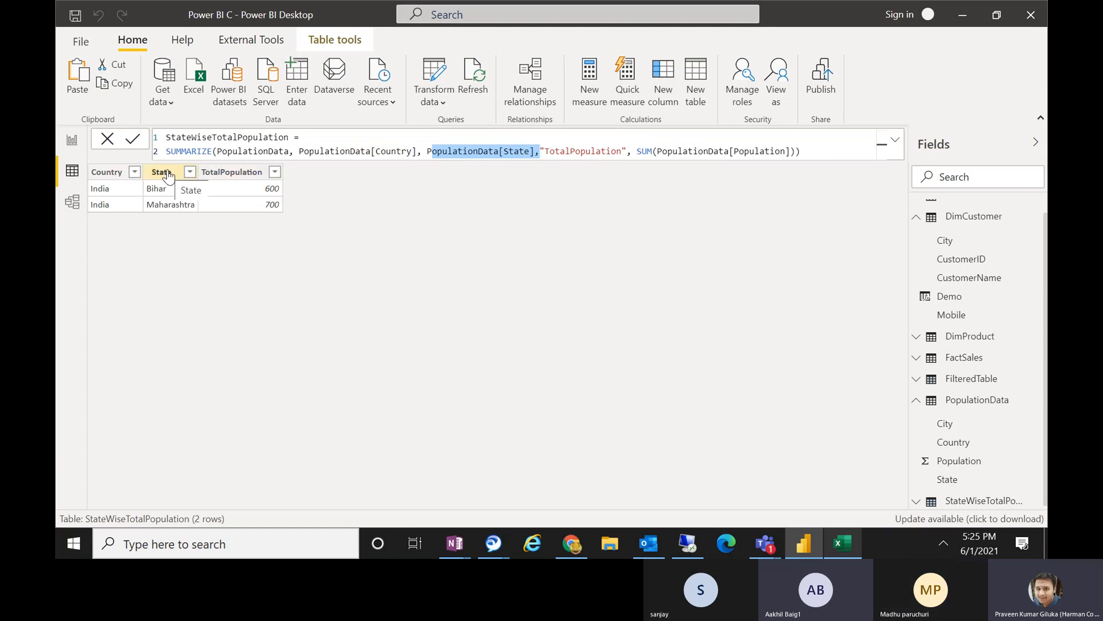
click(541, 152)
drag(541, 152, 627, 152)
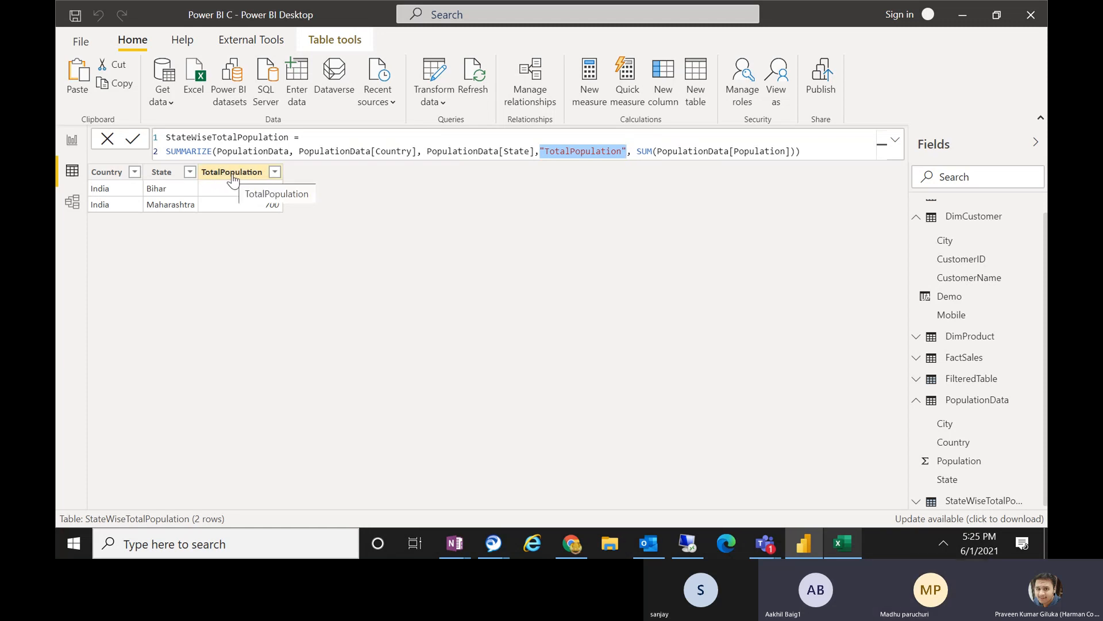
click(573, 150)
key(BackSpace)
key(BackSpace)
key(BackSpace)
key(BackSpace)
key(BackSpace)
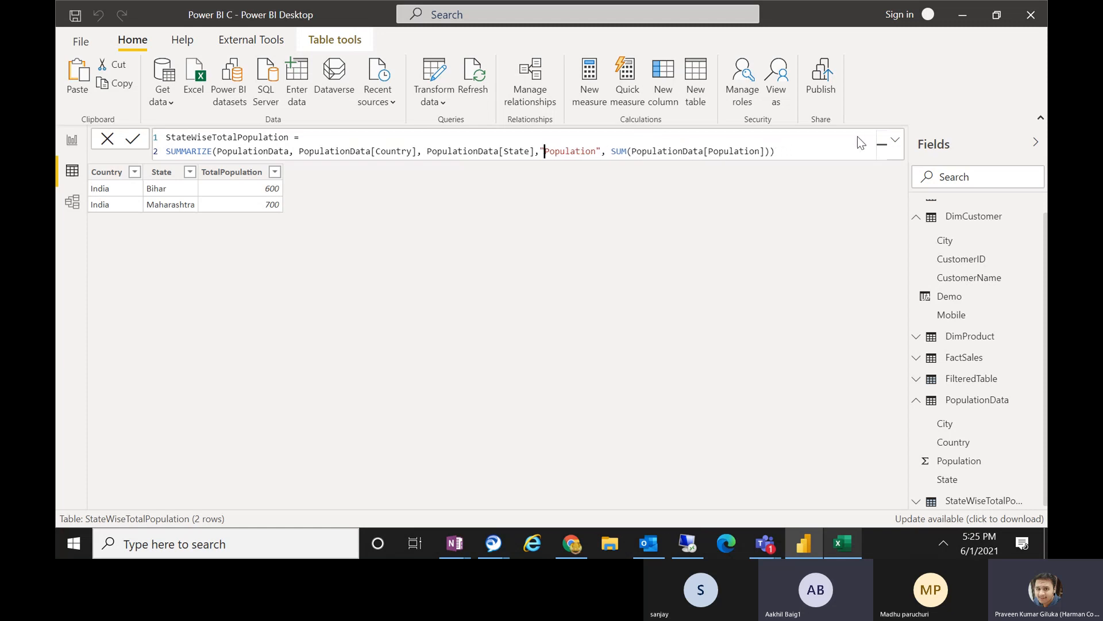
key(Return)
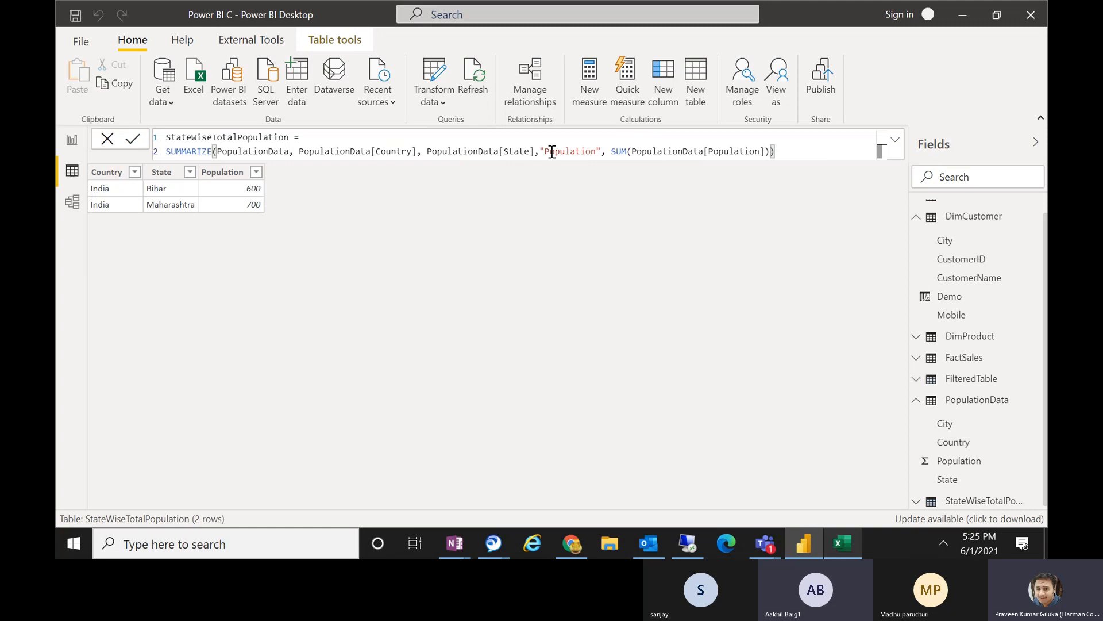
Review the formula's name and SUM arguments, examine the Bihar and Maharashtra groups in the Excel workbook, and return to Power BI Desktop.
drag(545, 151, 594, 151)
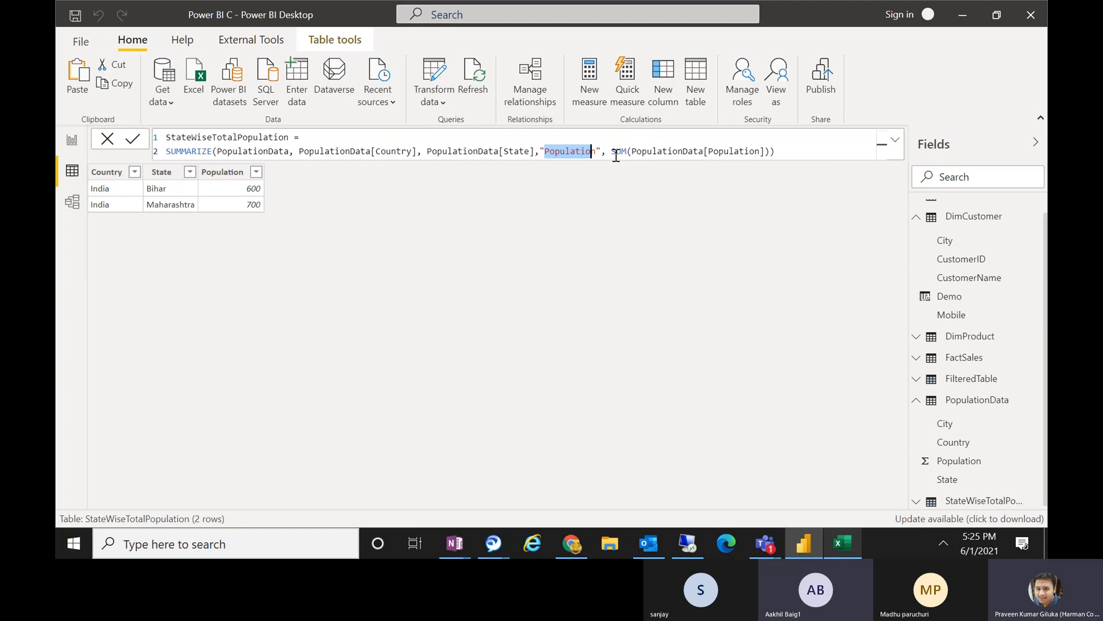
drag(611, 151, 765, 151)
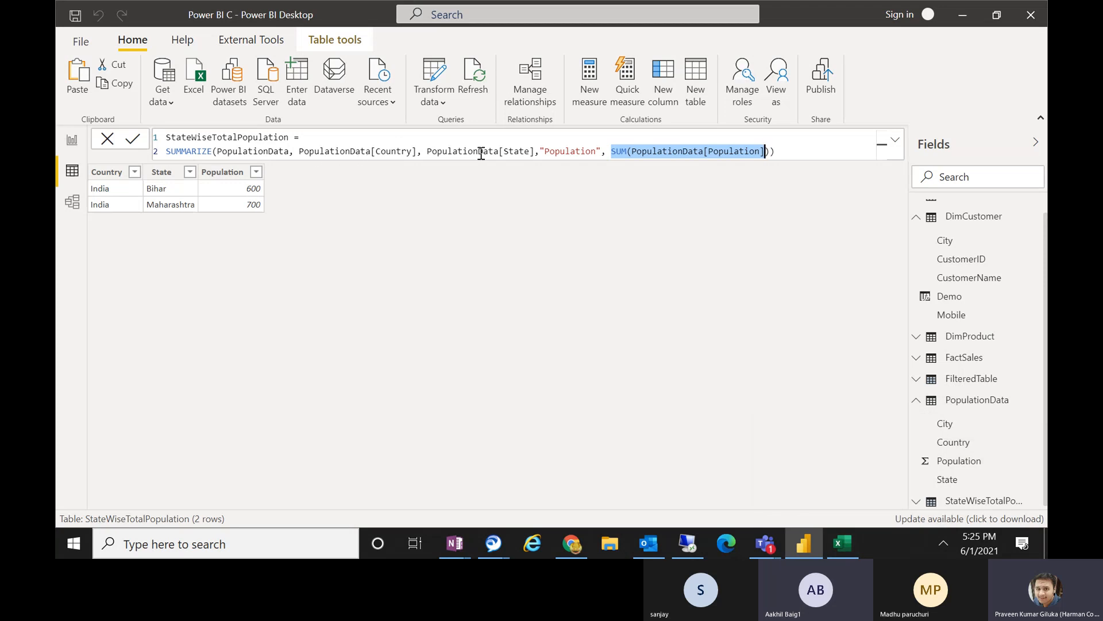
click(857, 537)
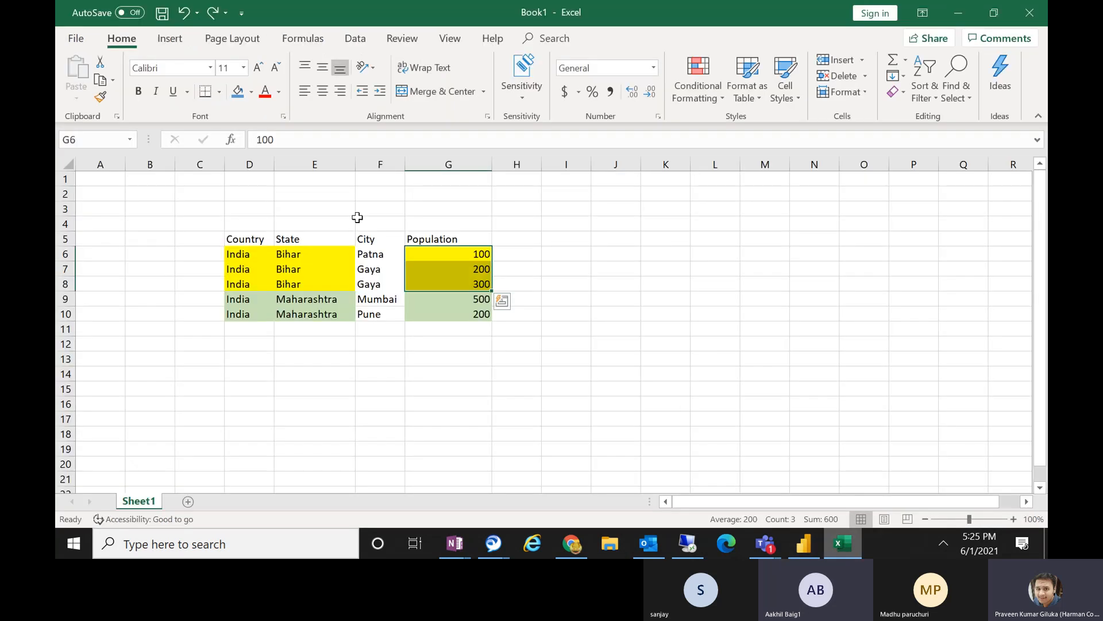
click(330, 249)
click(240, 253)
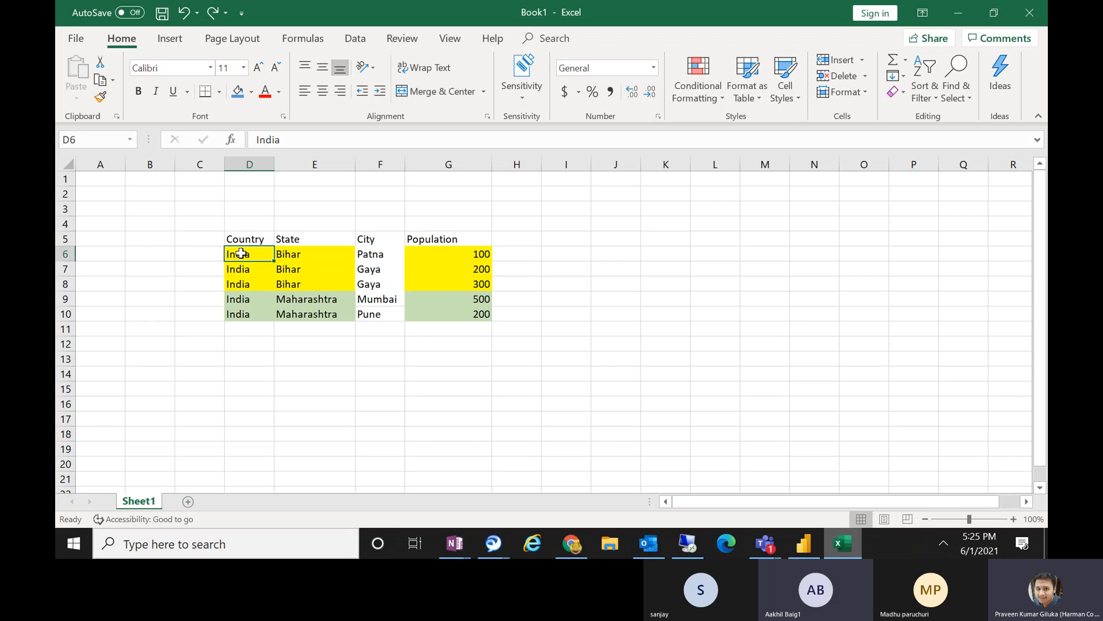
click(320, 249)
drag(246, 251, 315, 286)
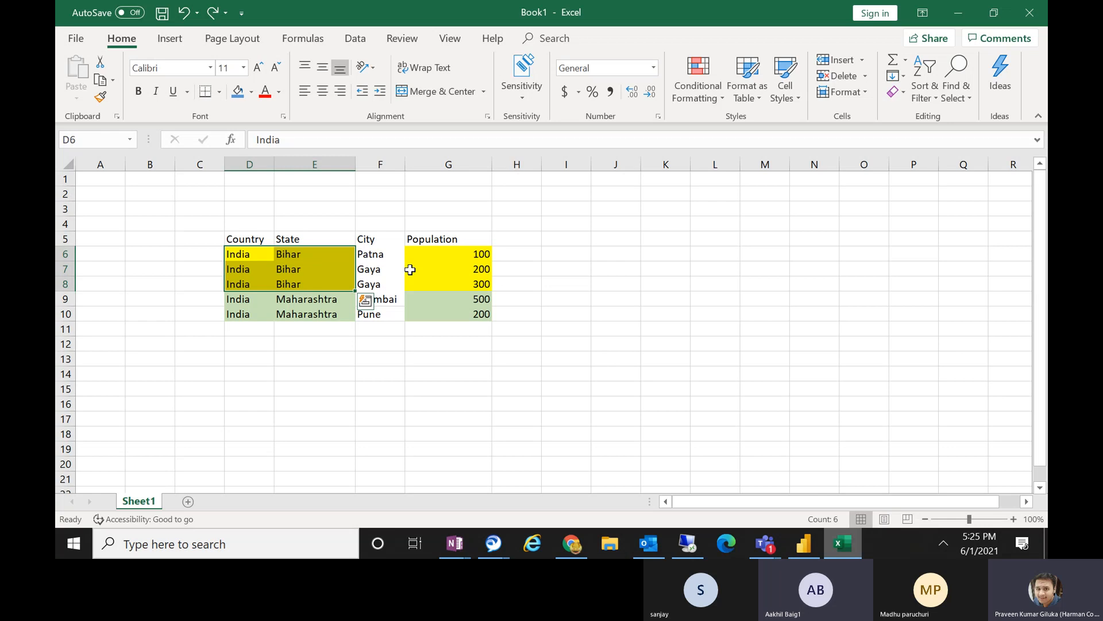
drag(233, 300, 311, 320)
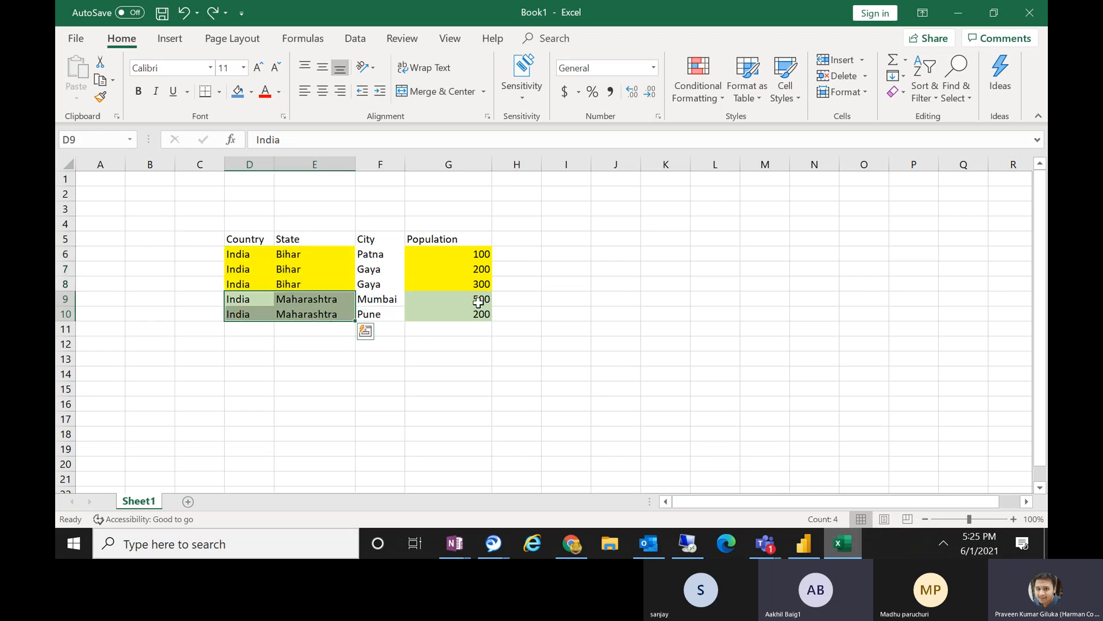
drag(478, 302, 487, 318)
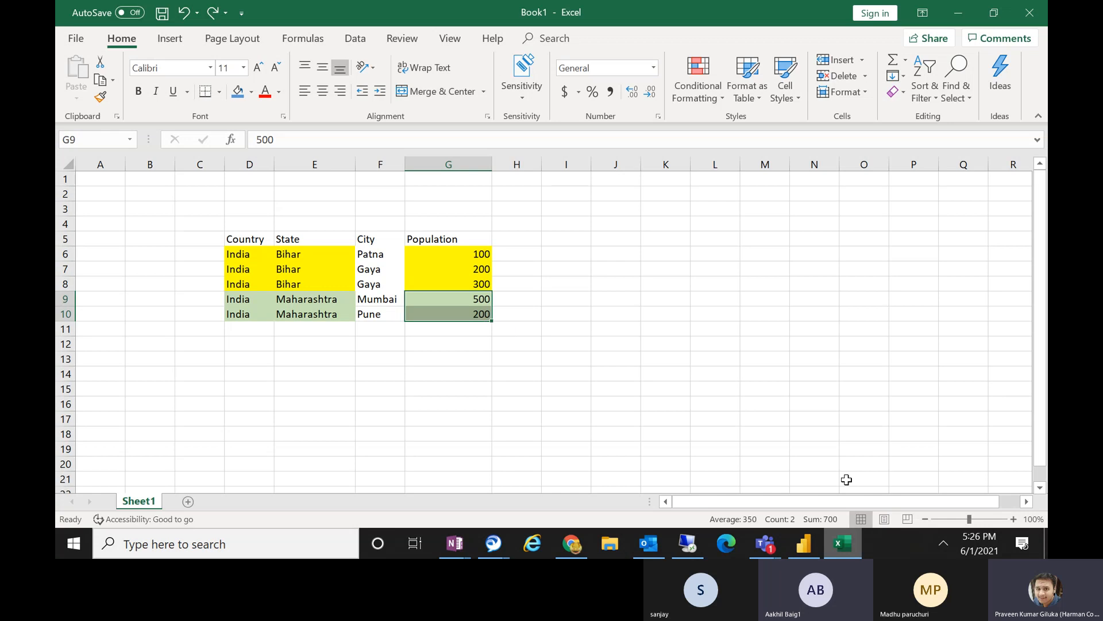
click(849, 550)
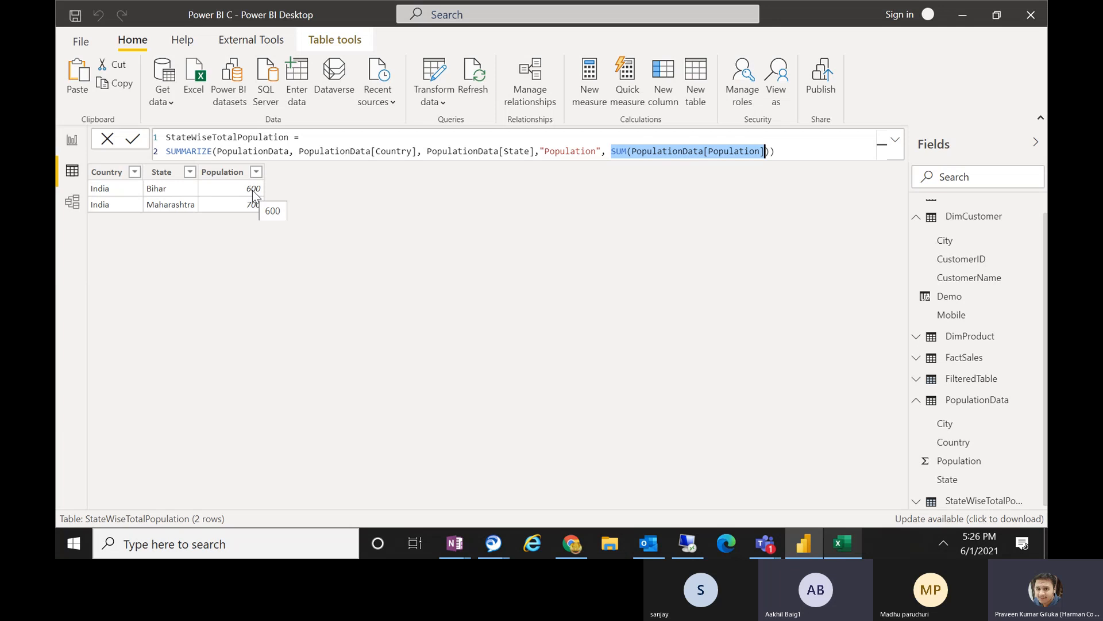
Switch to Excel to check the sum of the Bihar population values in G6:G8, and return to Power BI Desktop.
click(849, 547)
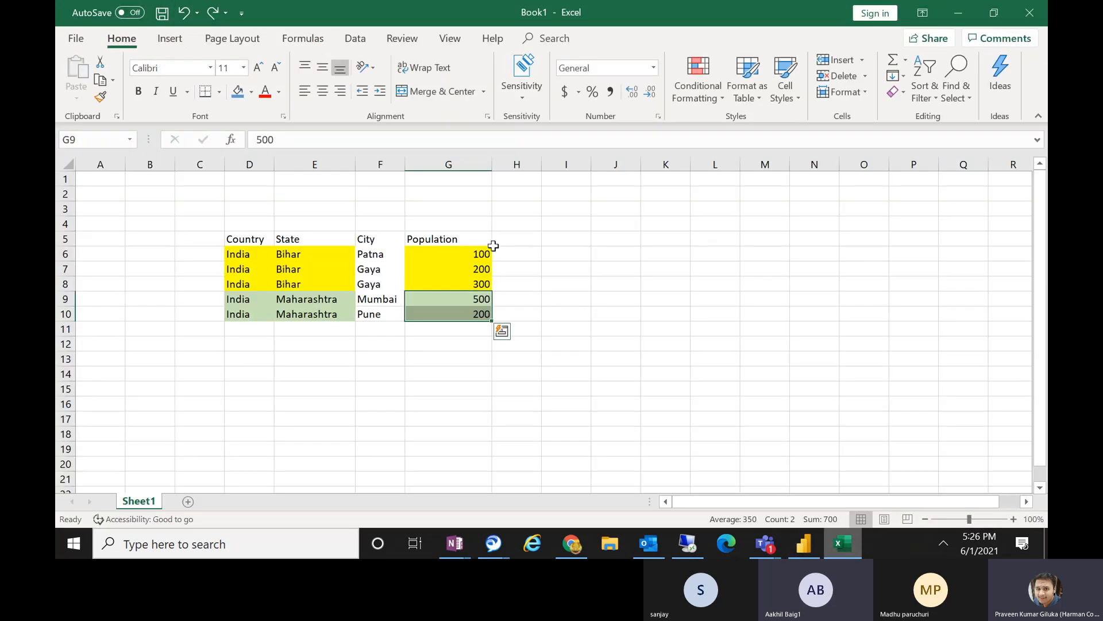
drag(472, 254, 471, 278)
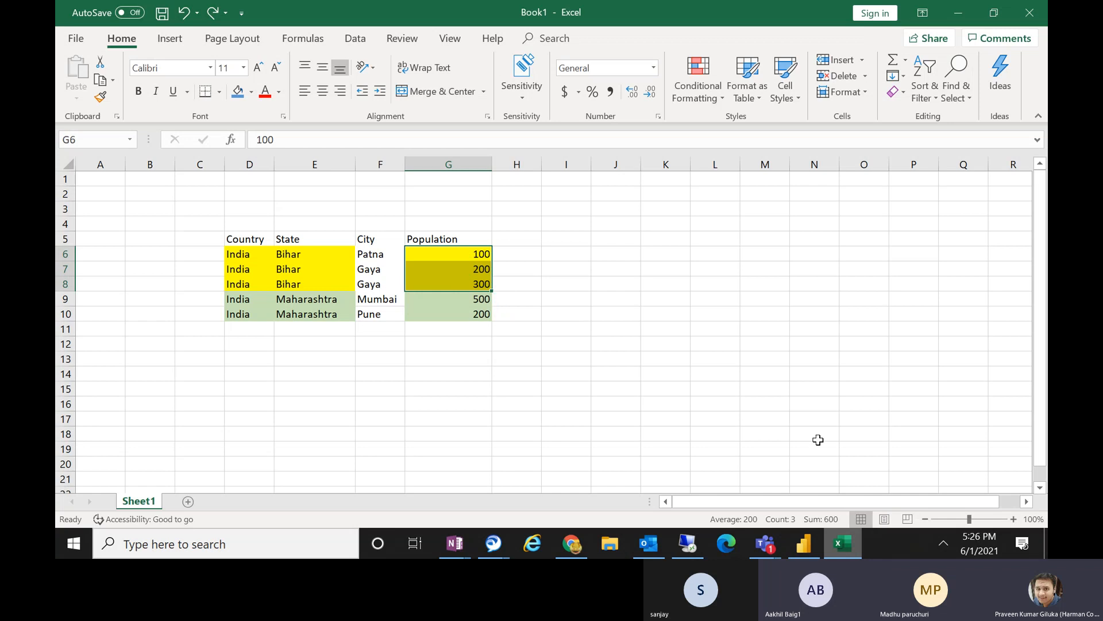
click(804, 543)
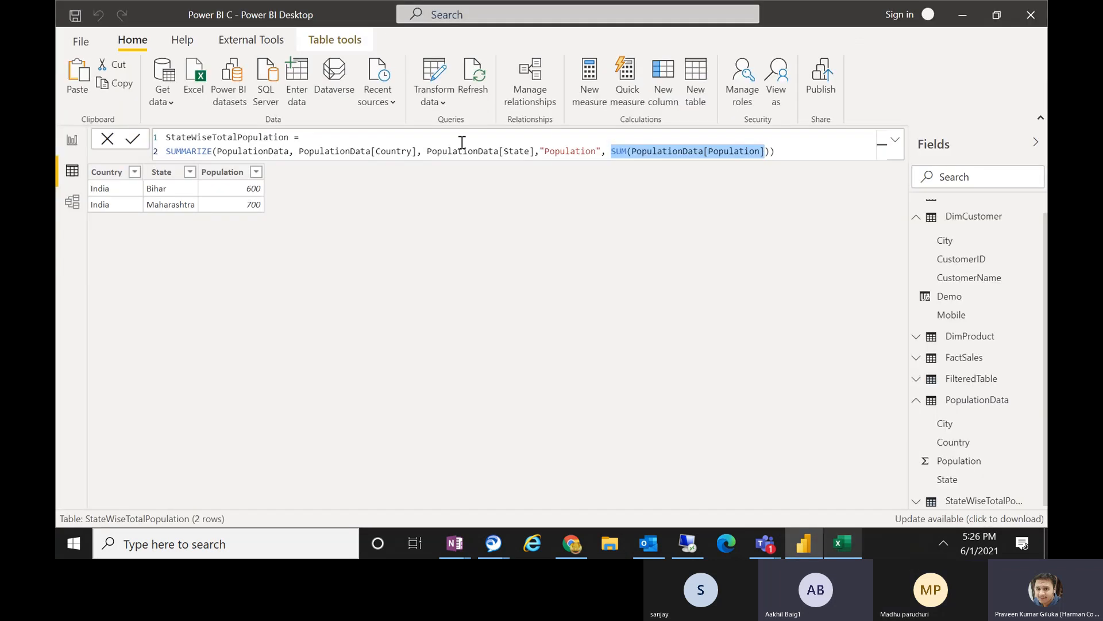
Add PopulationData[City] as a third grouping column after PopulationData[State] and apply the SUMMARIZE formula.
click(423, 151)
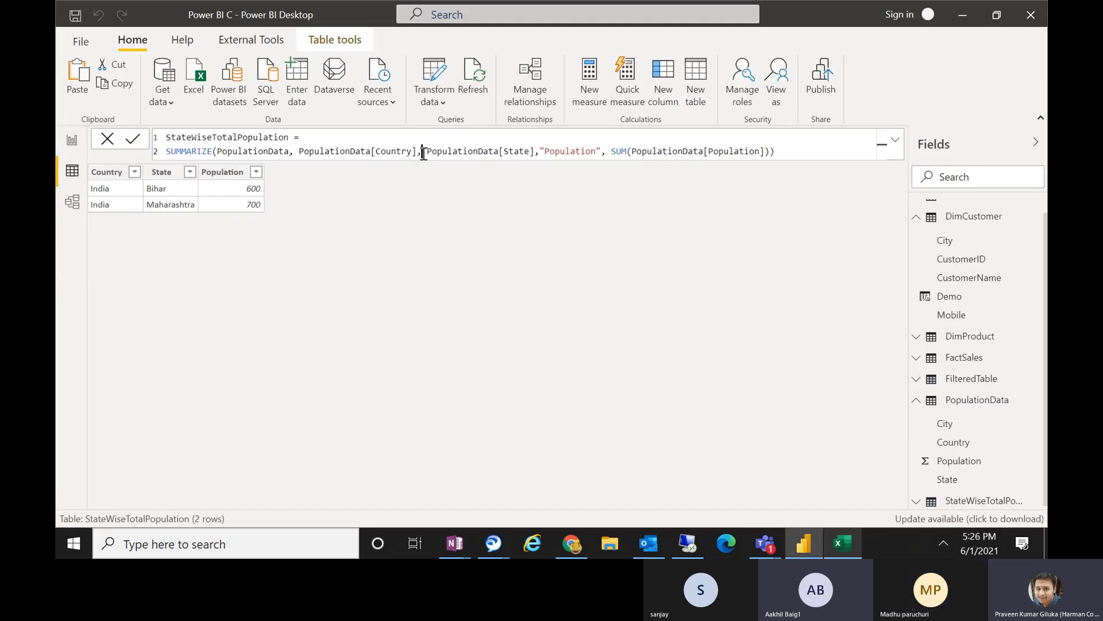
click(539, 151)
text(city)
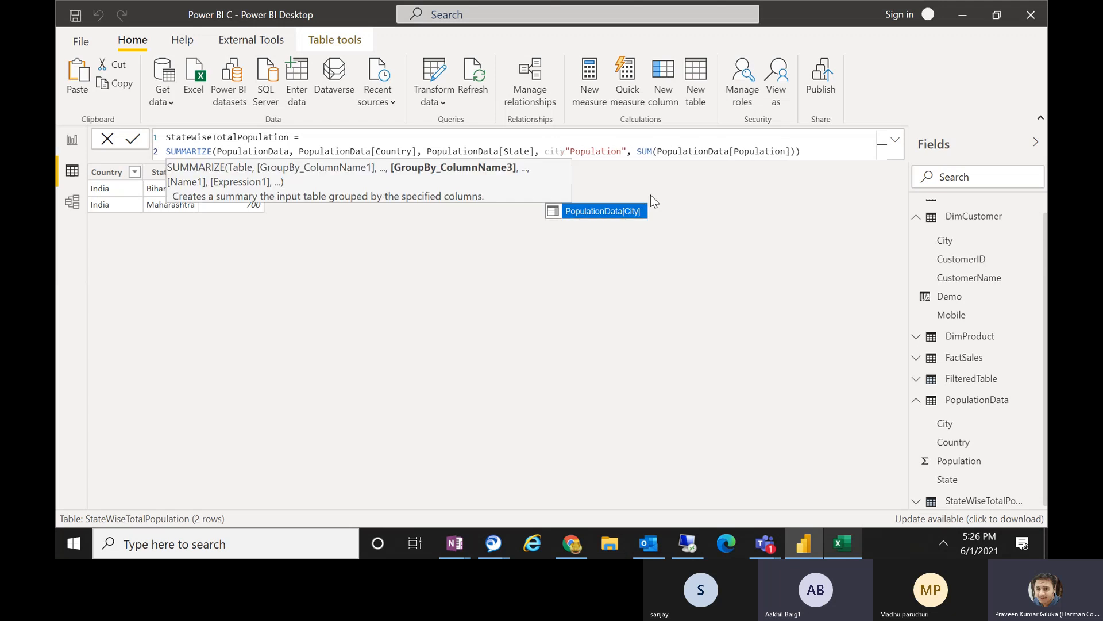
key(Tab)
text(,)
key(Return)
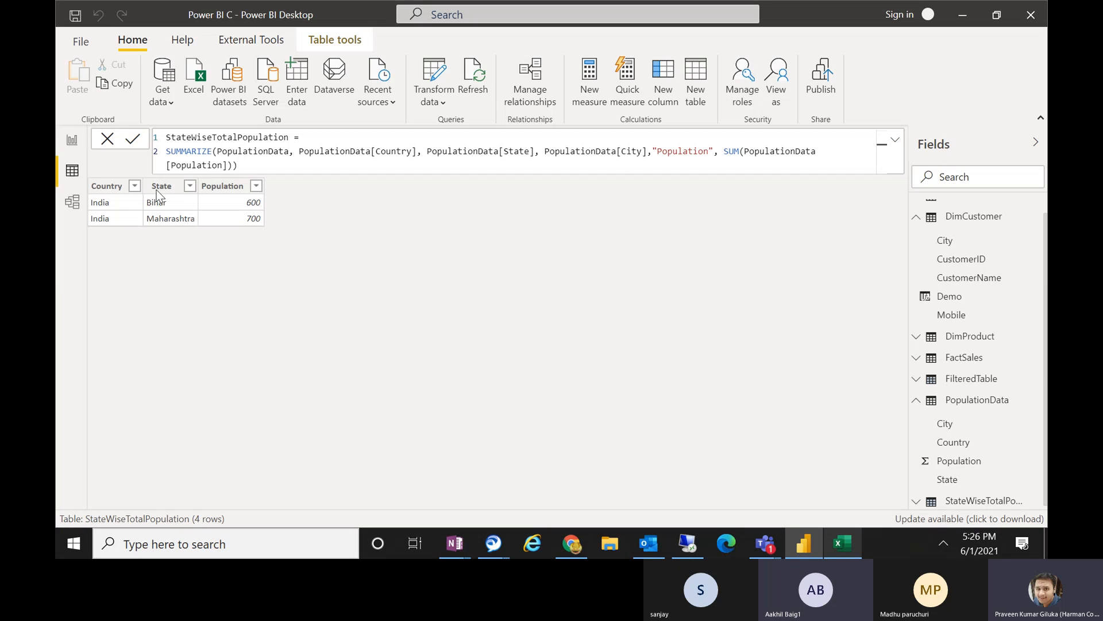
Compare the City and Population columns of the summarized table with the Gaya rows in F7:G8 of the Excel workbook.
click(275, 186)
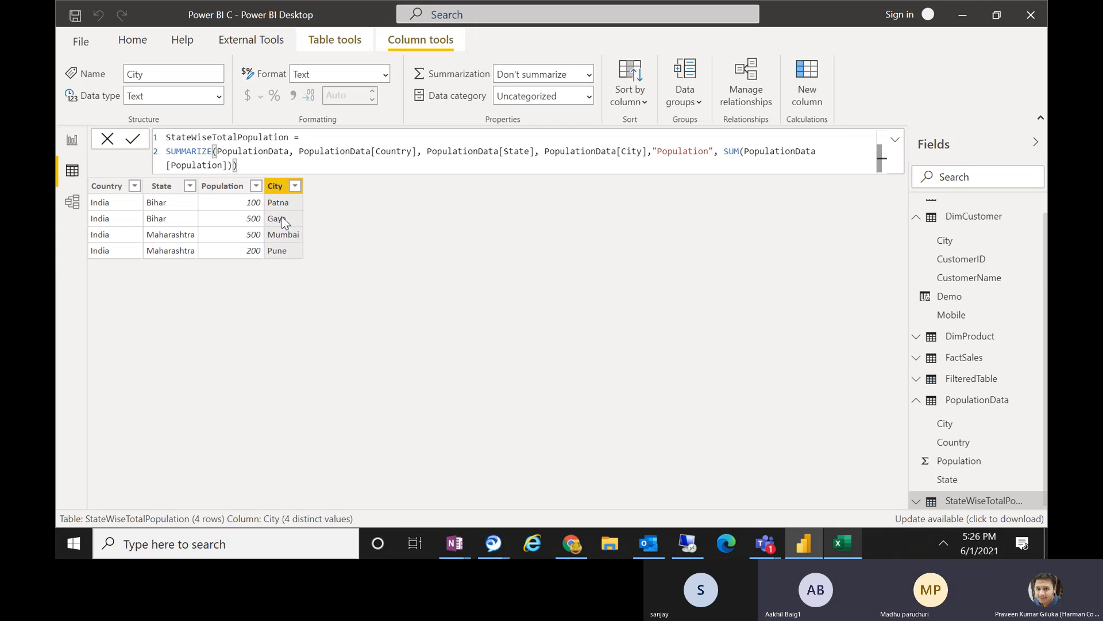
click(853, 536)
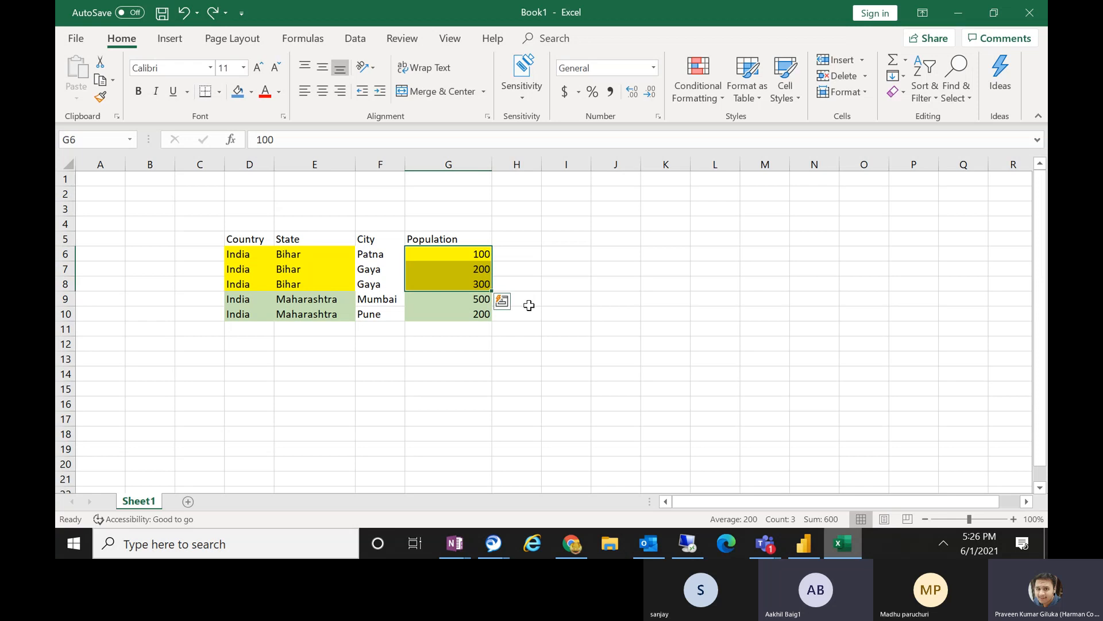
click(525, 303)
drag(381, 264, 381, 288)
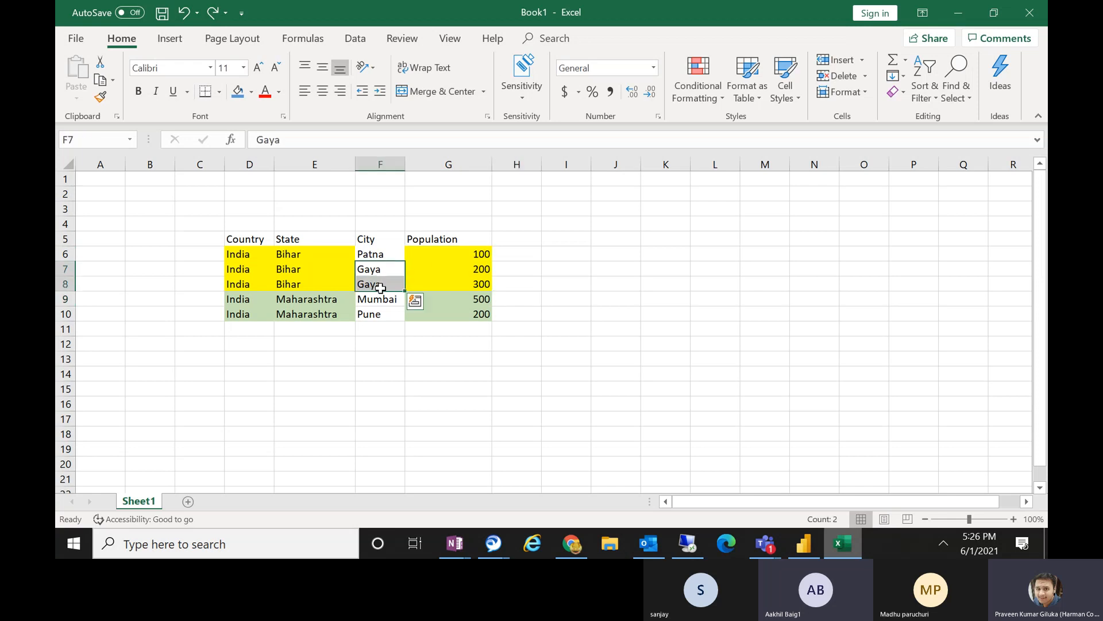
drag(464, 270, 468, 287)
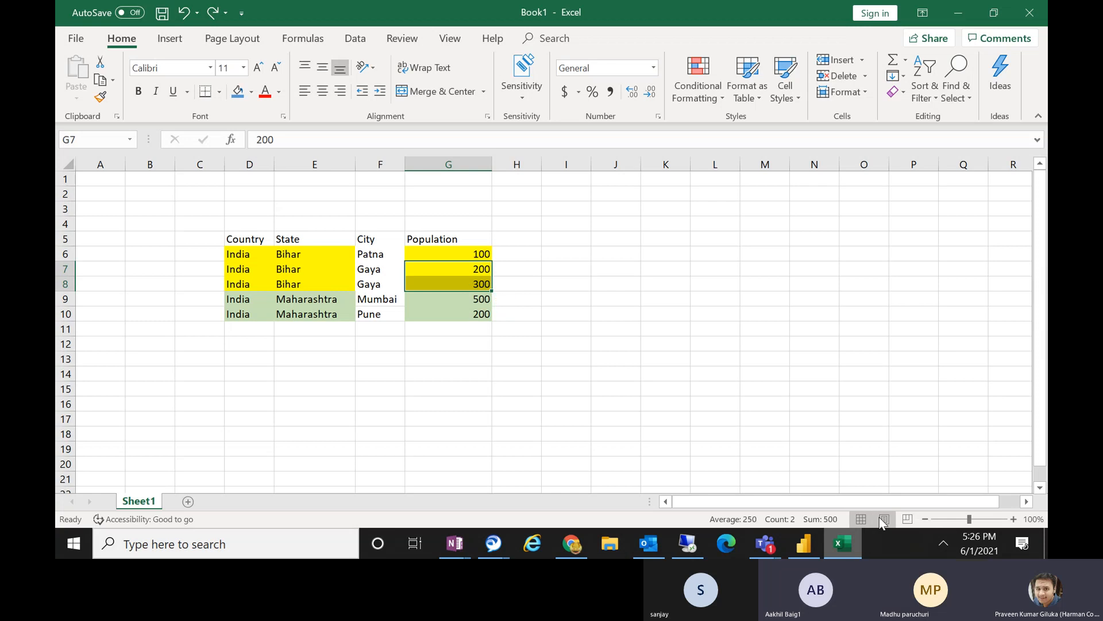
click(804, 543)
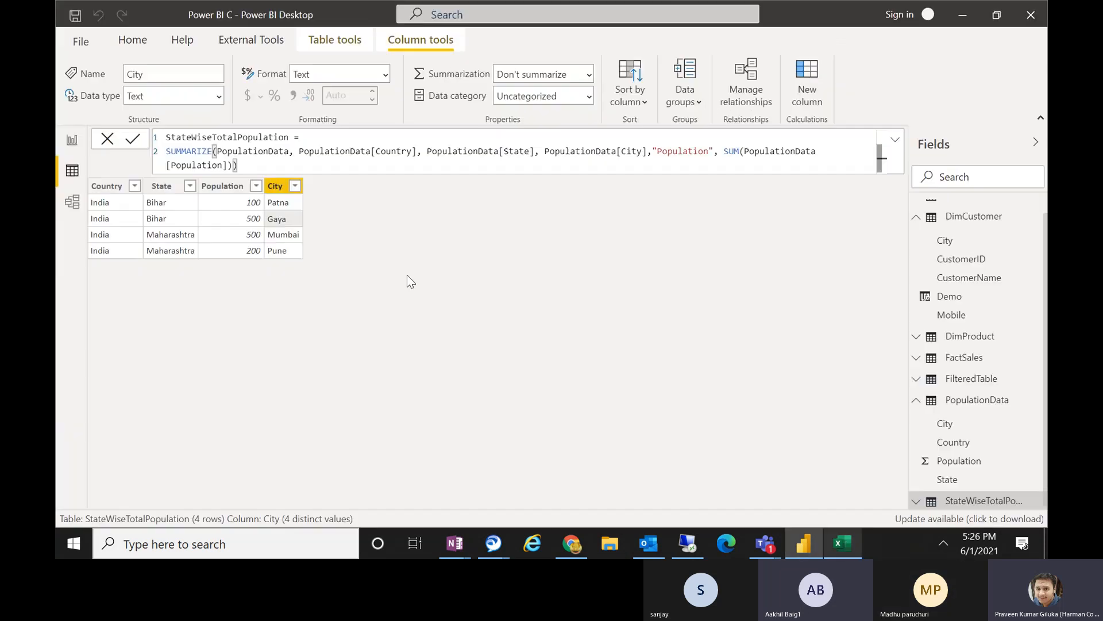
click(253, 220)
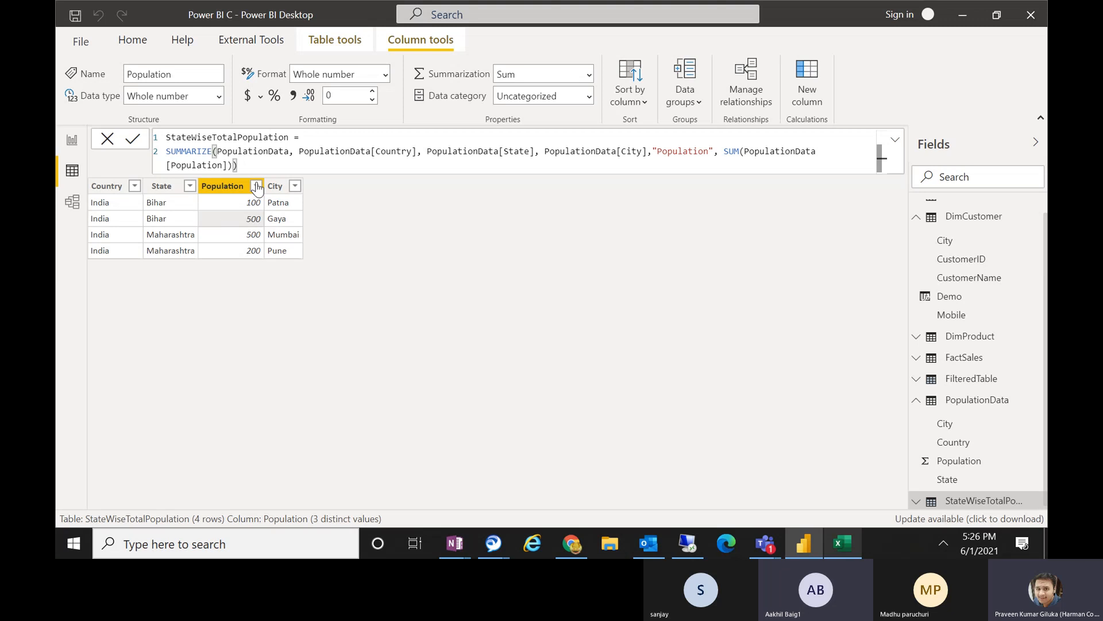
Switch to the Excel workbook and examine the Country, State and City columns as grouping levels.
click(838, 535)
click(379, 237)
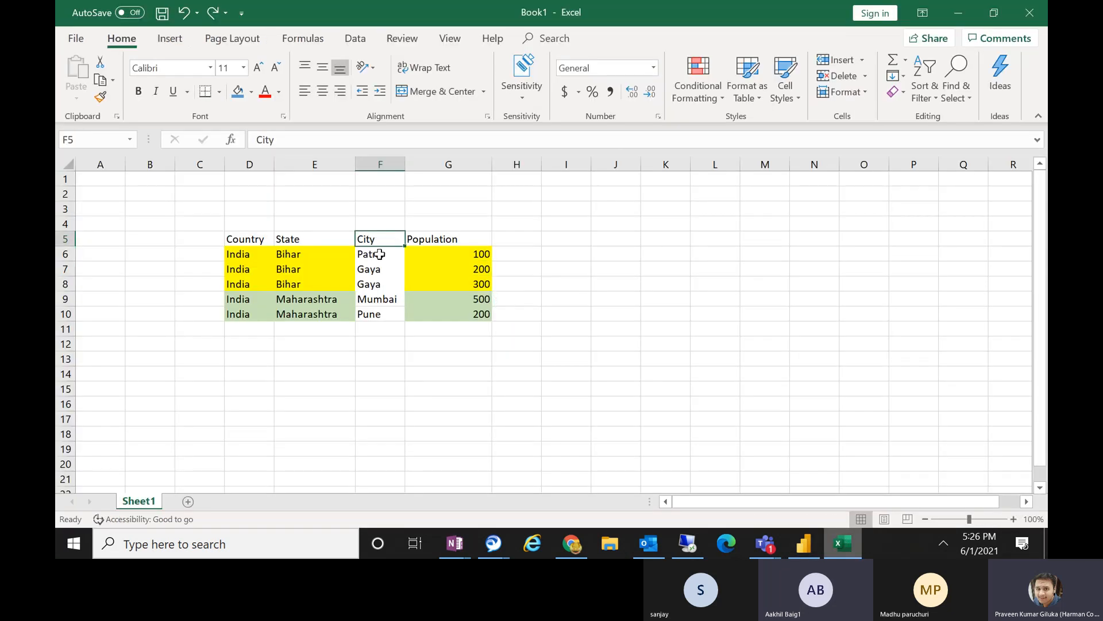
click(245, 235)
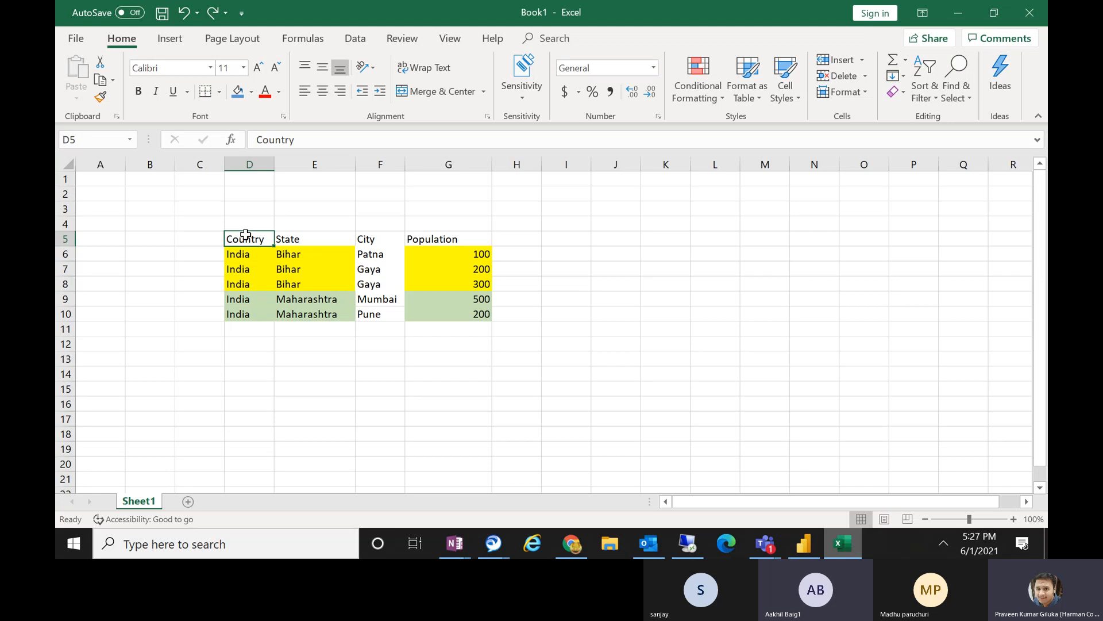
click(298, 242)
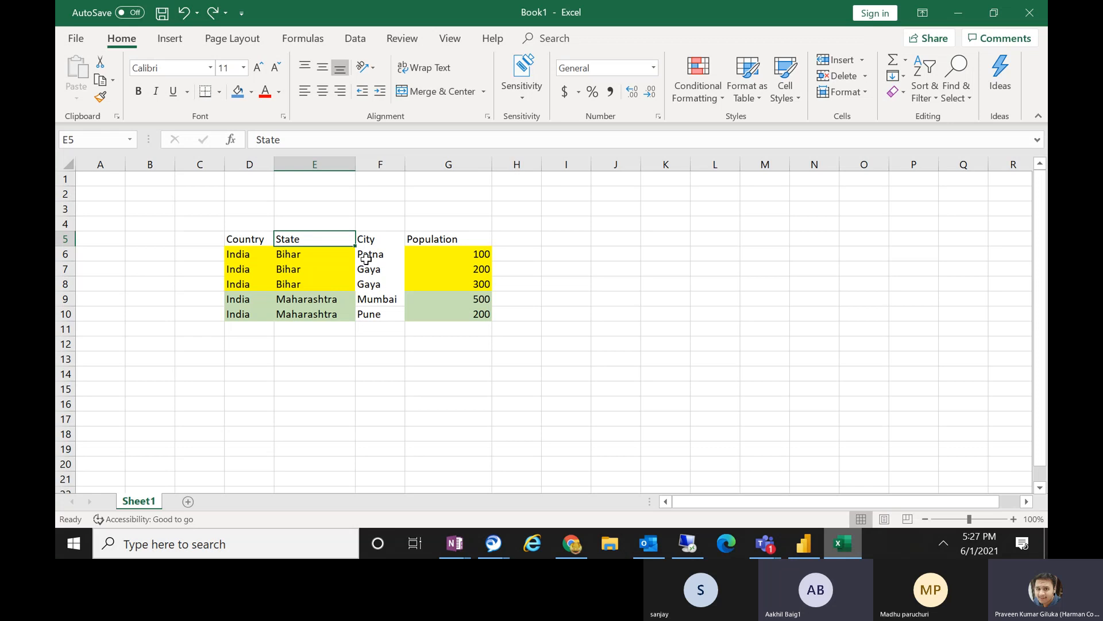
drag(378, 240, 383, 287)
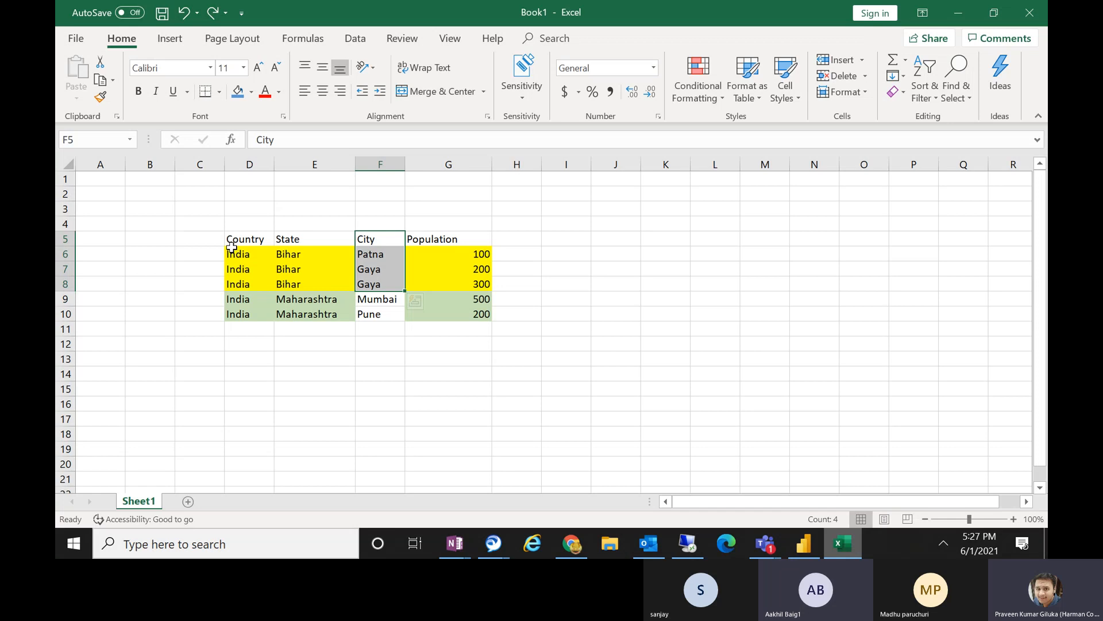
drag(232, 240, 231, 297)
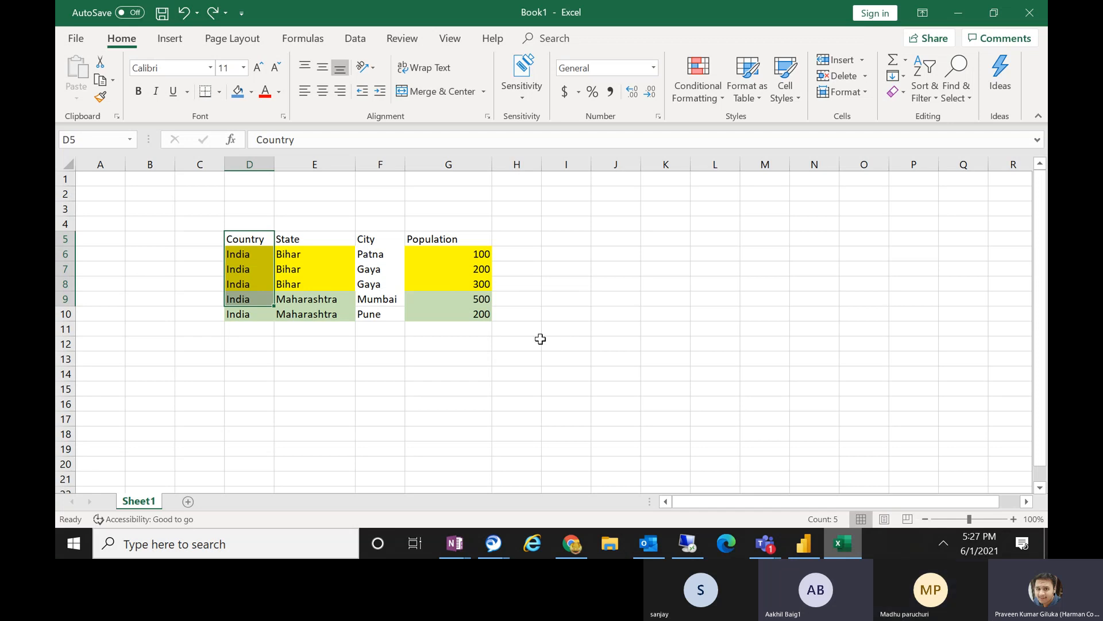
click(244, 238)
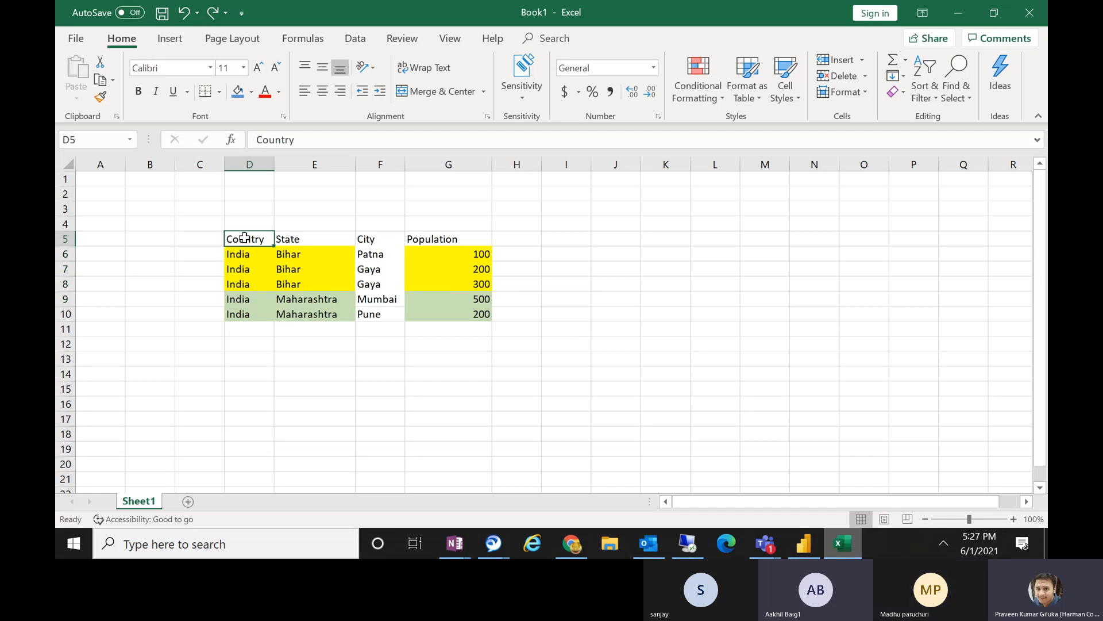
drag(245, 239, 240, 311)
click(304, 271)
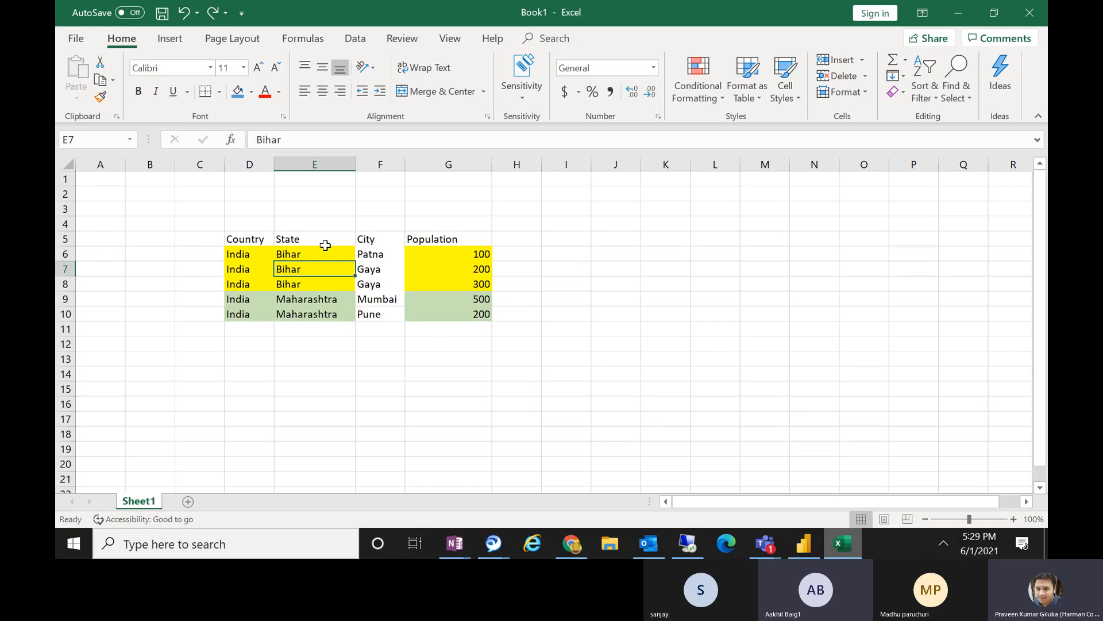
Examine the City values in F6:F10, the Gaya rows with their populations in G7:G8, and the whole source table.
drag(381, 253, 382, 315)
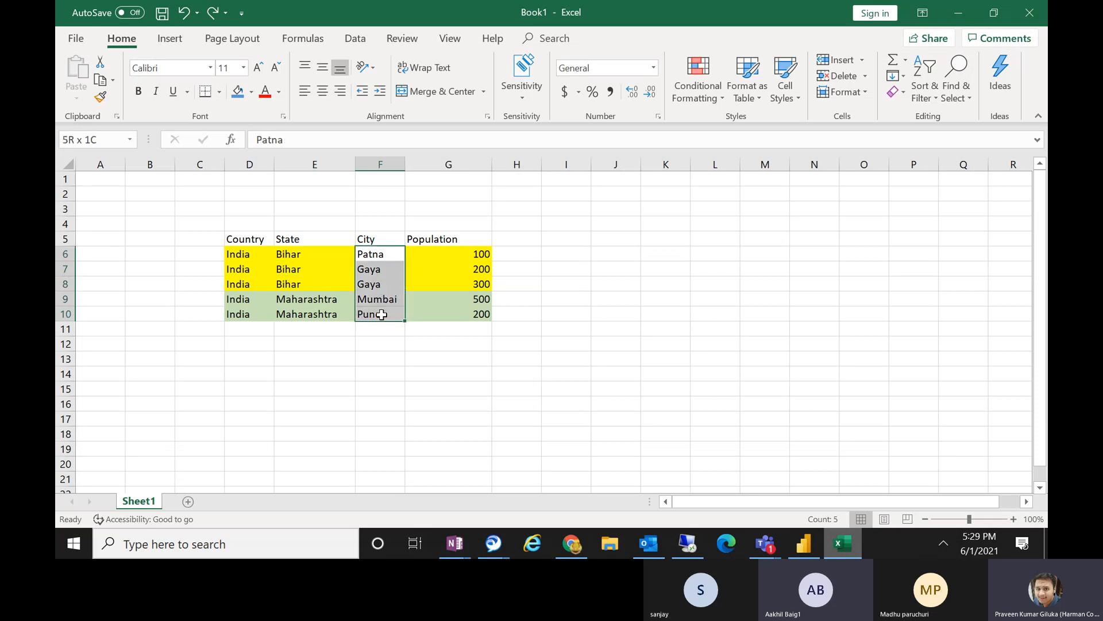
click(483, 266)
mouse_move(483, 267)
mouse_down()
mouse_move(485, 296)
mouse_move(486, 285)
mouse_up()
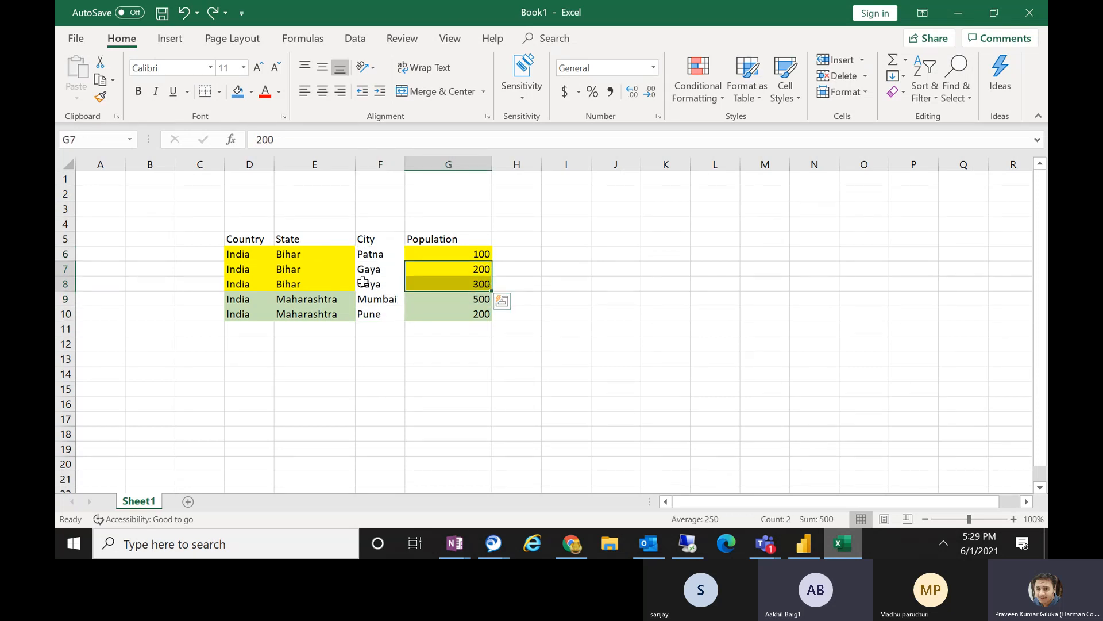
drag(468, 265, 356, 282)
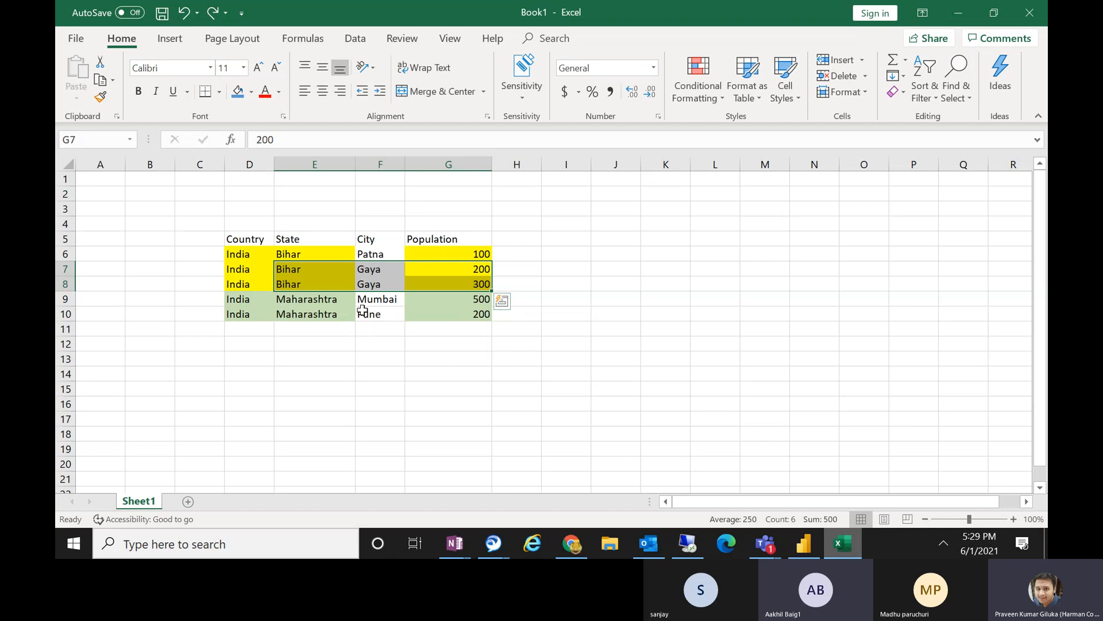
mouse_move(363, 270)
mouse_down()
mouse_move(368, 298)
mouse_move(367, 284)
mouse_up()
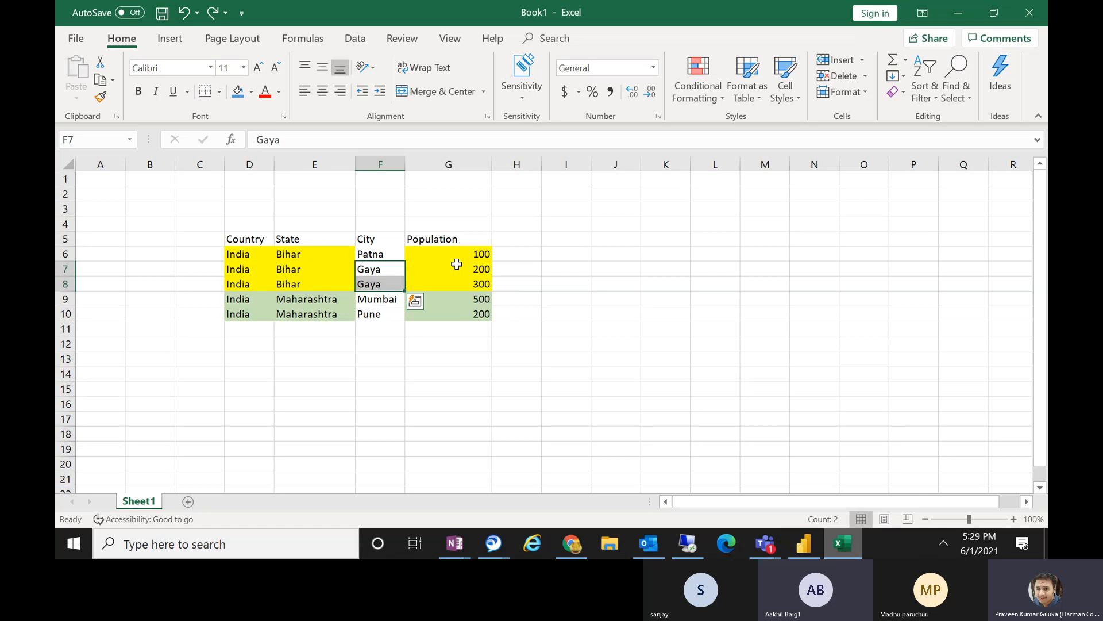
drag(456, 272, 456, 283)
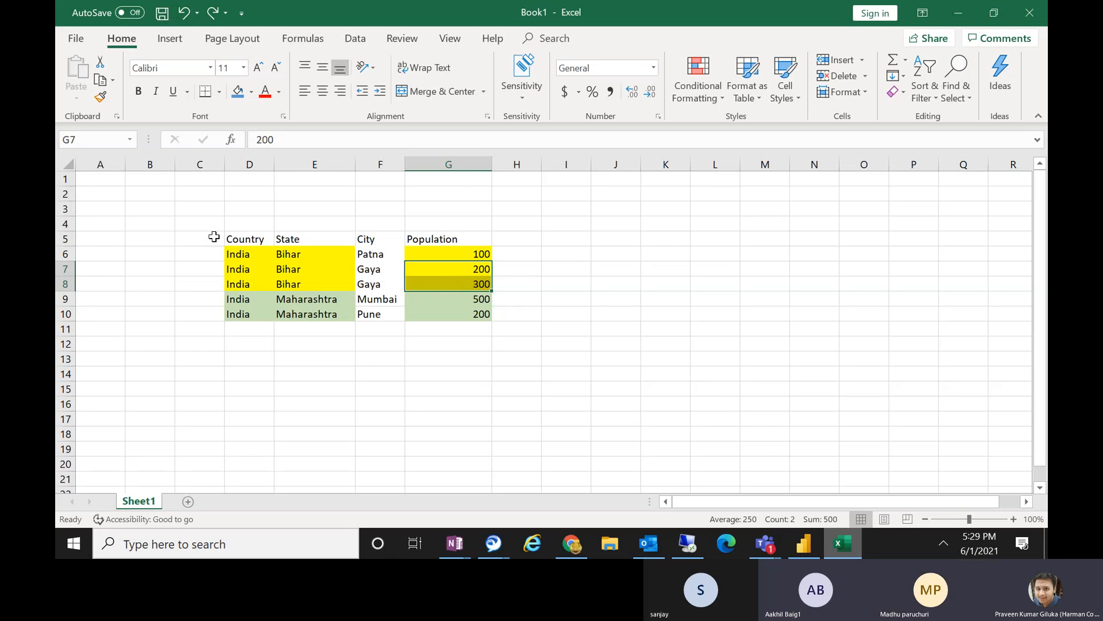
drag(229, 239, 379, 271)
drag(537, 343, 536, 343)
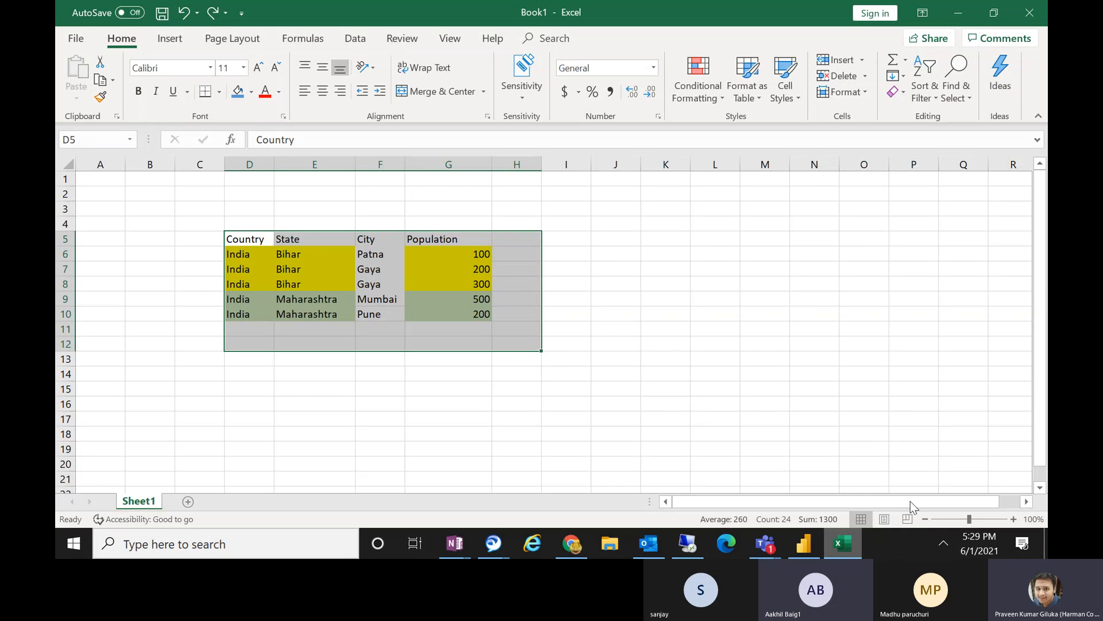
Switch to Power BI Desktop and change from the data view of StateWiseTotalPopulation to the report view.
click(806, 546)
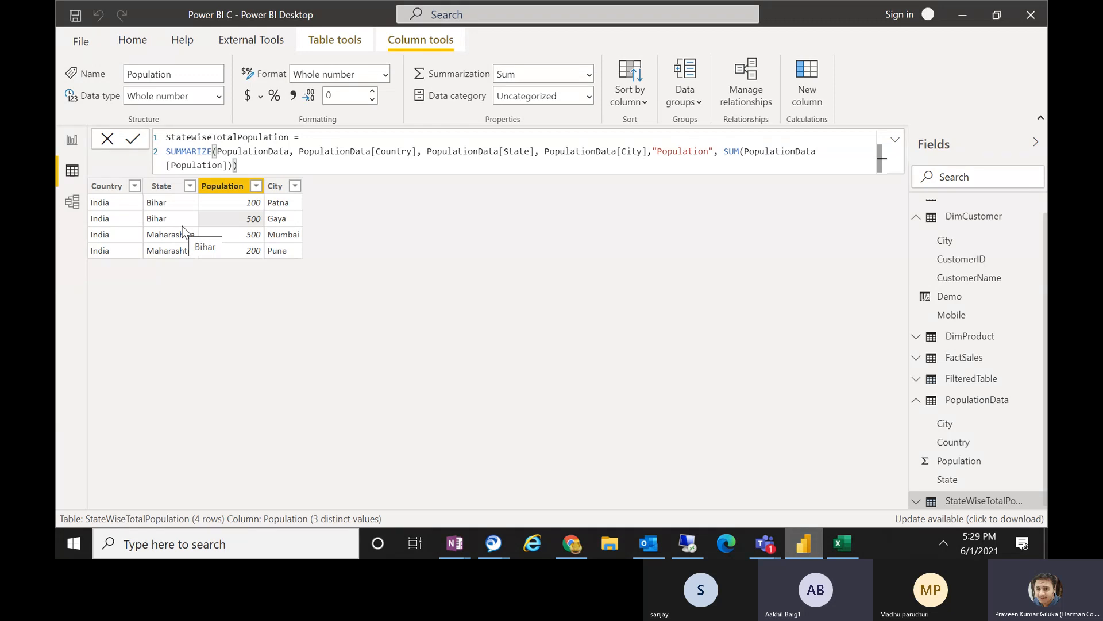
click(63, 142)
Check the Power BI Session 10 meeting window in Microsoft Teams and return to Power BI Desktop.
mouse_move(648, 545)
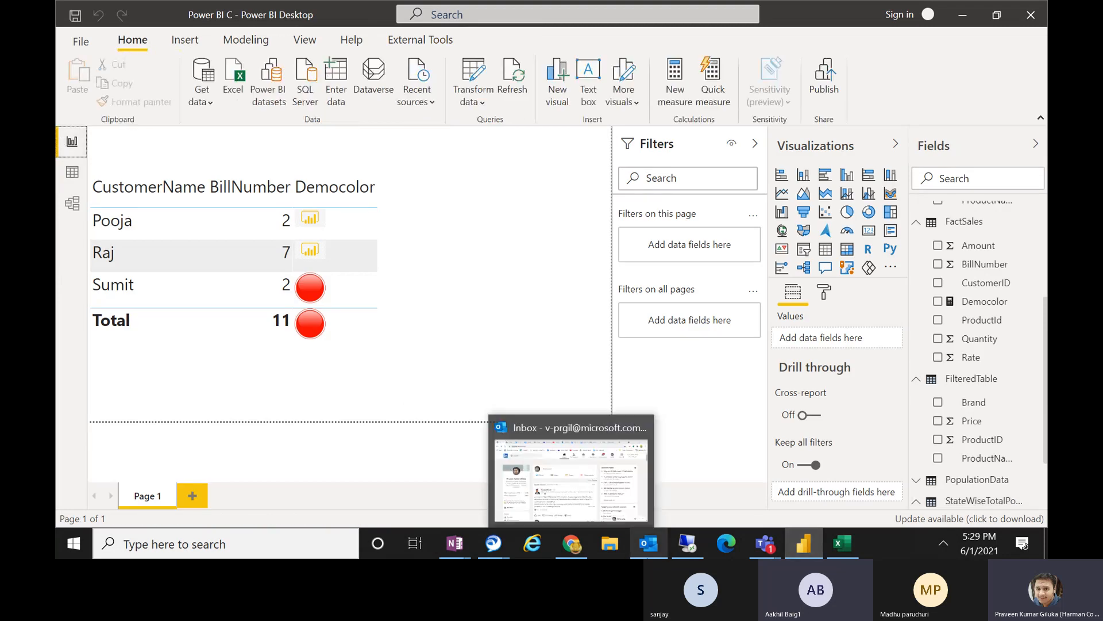
mouse_move(772, 548)
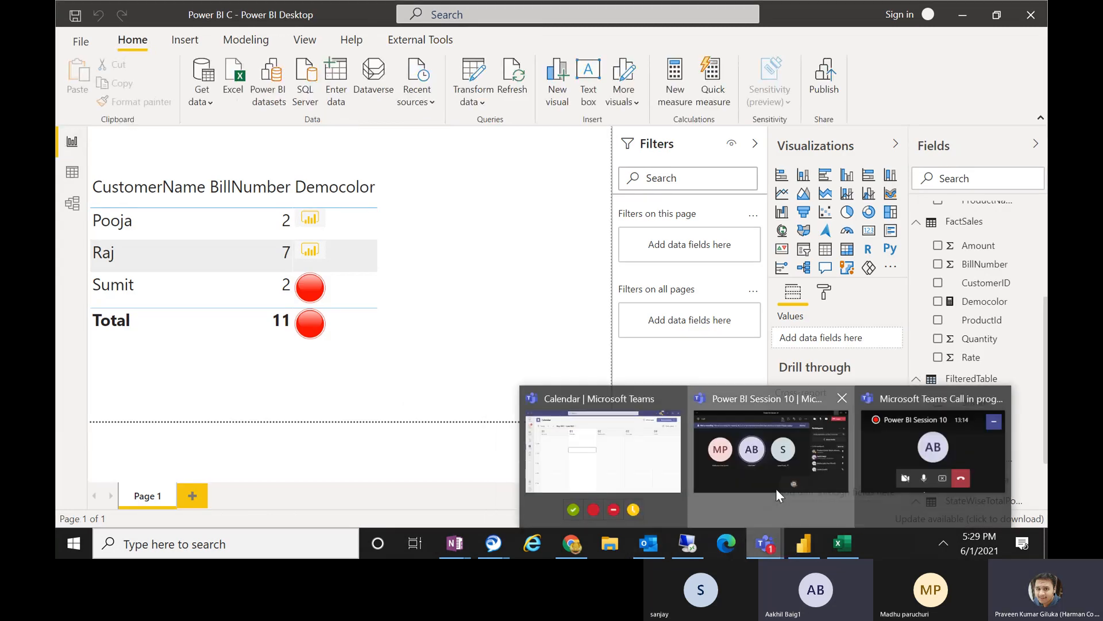
click(776, 489)
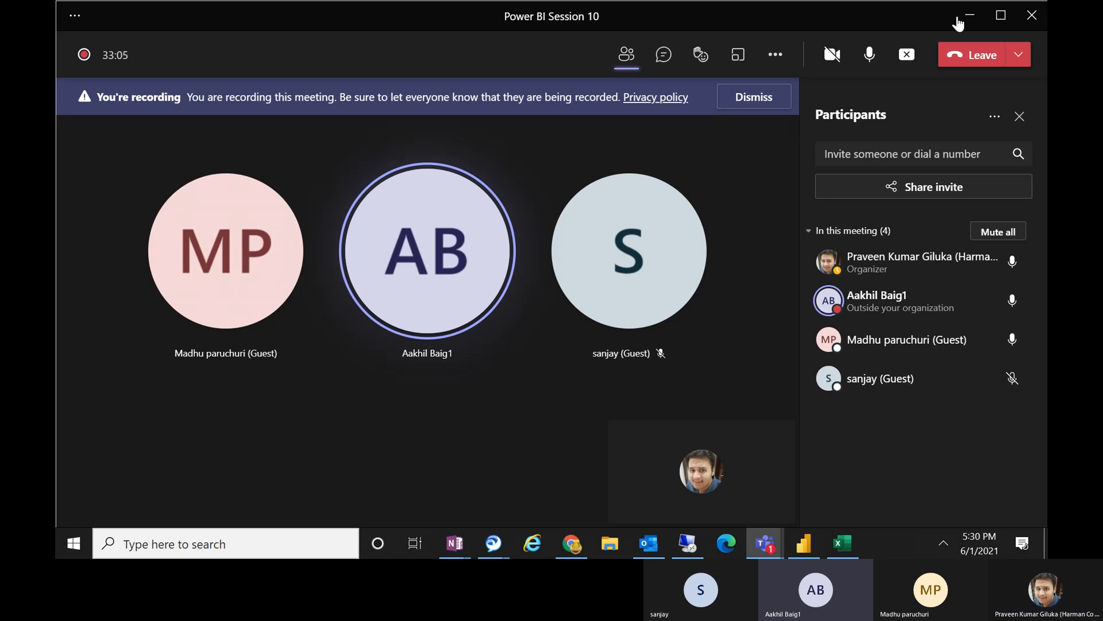
click(969, 18)
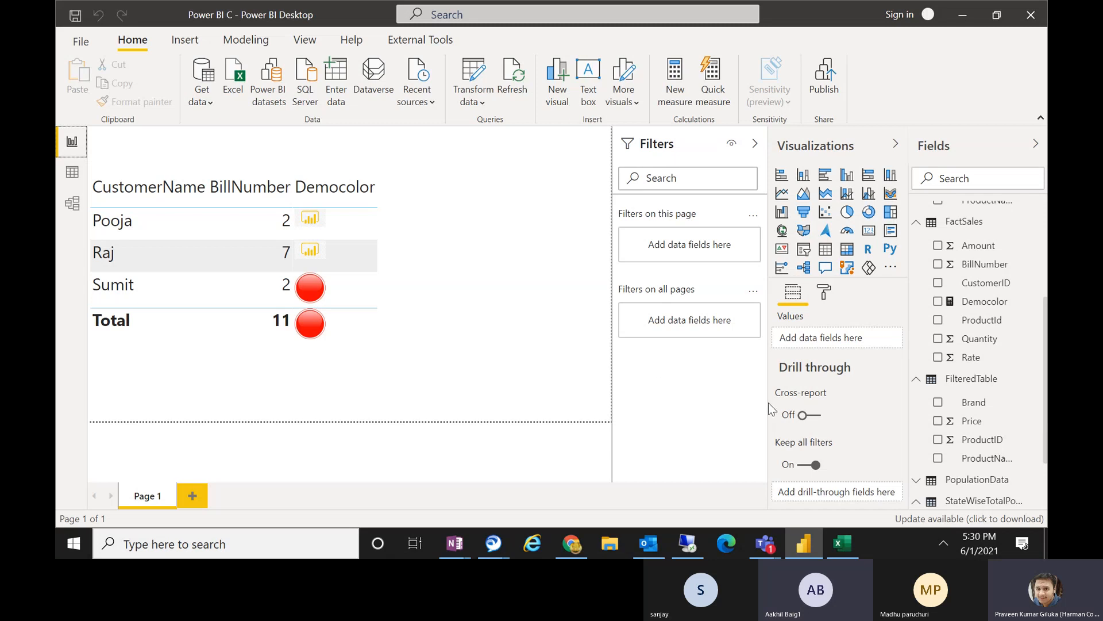
click(842, 543)
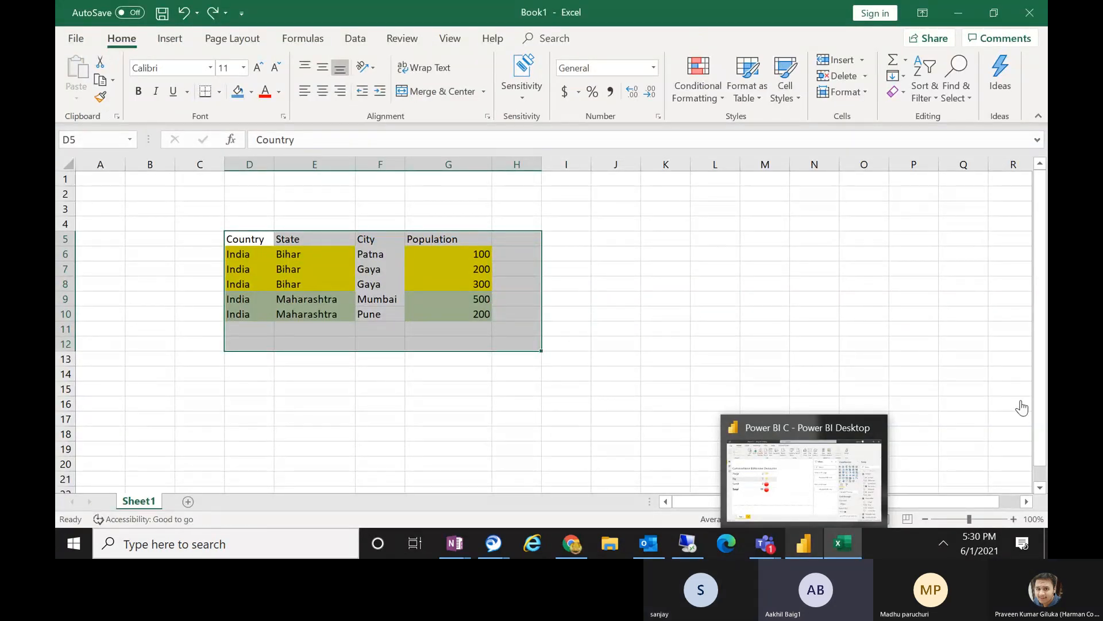
click(804, 544)
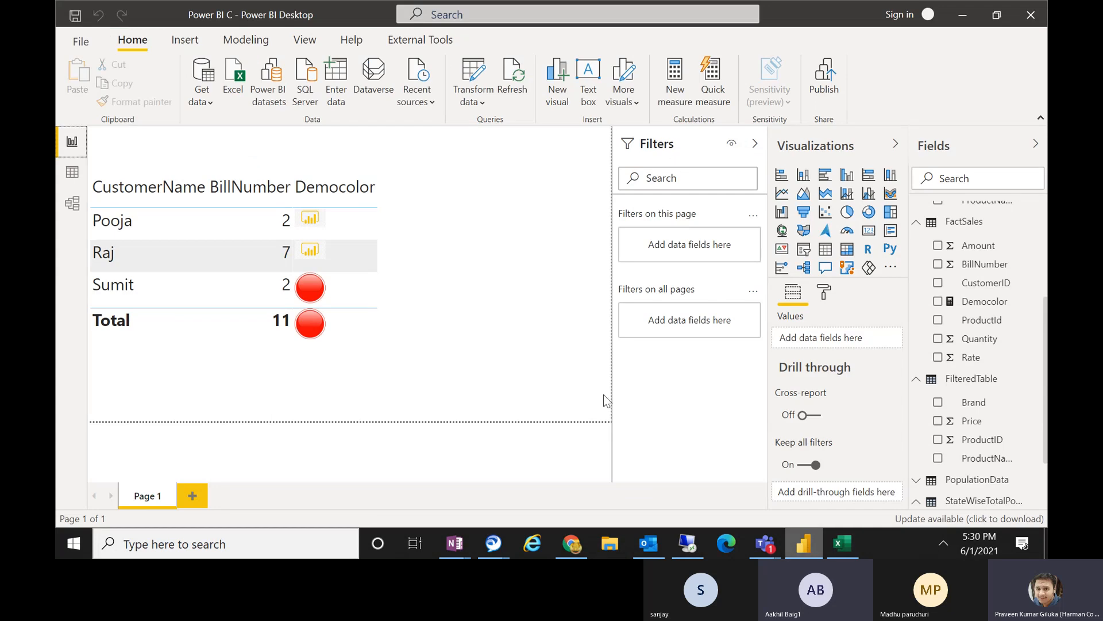
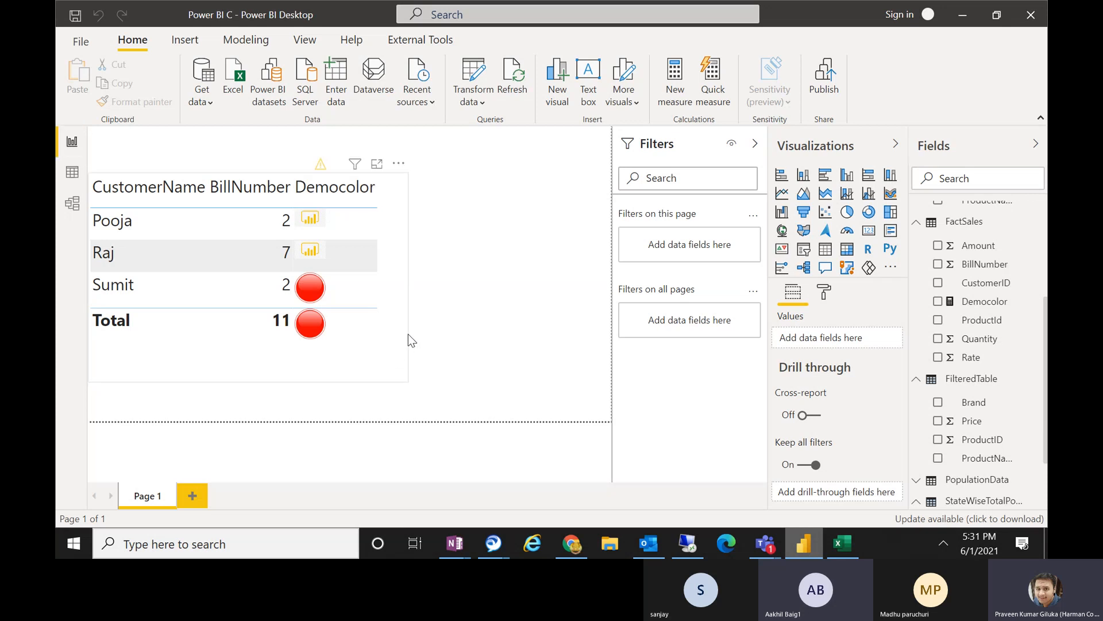
Move the customer bill table visual up to the page's upper edge and shrink its frame closer to its contents.
drag(394, 360, 384, 318)
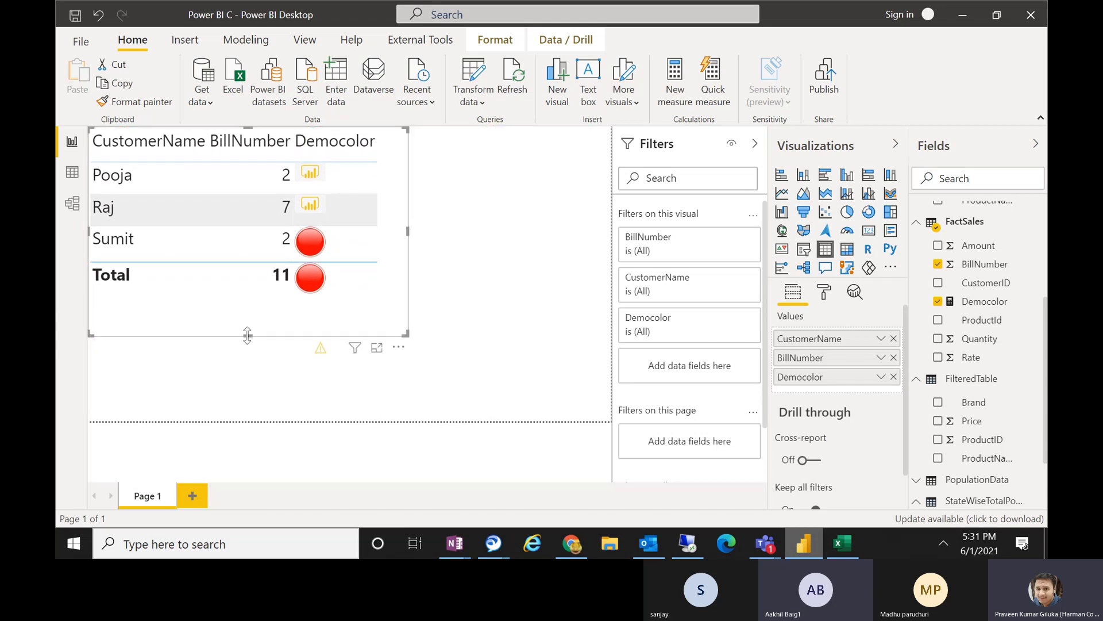
drag(246, 335, 242, 314)
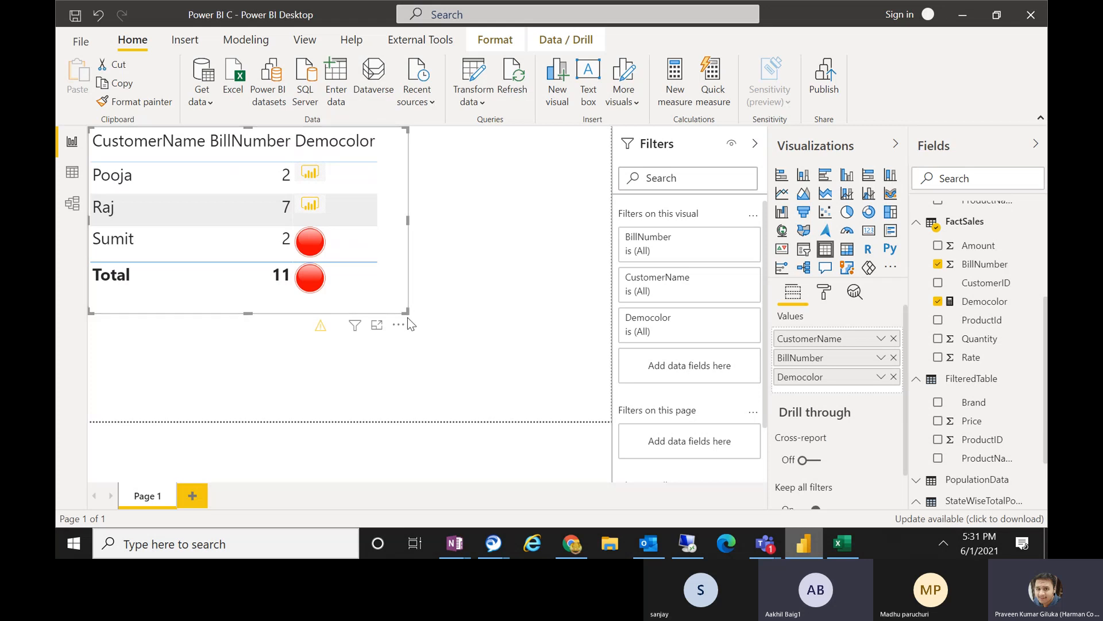
drag(407, 312, 396, 312)
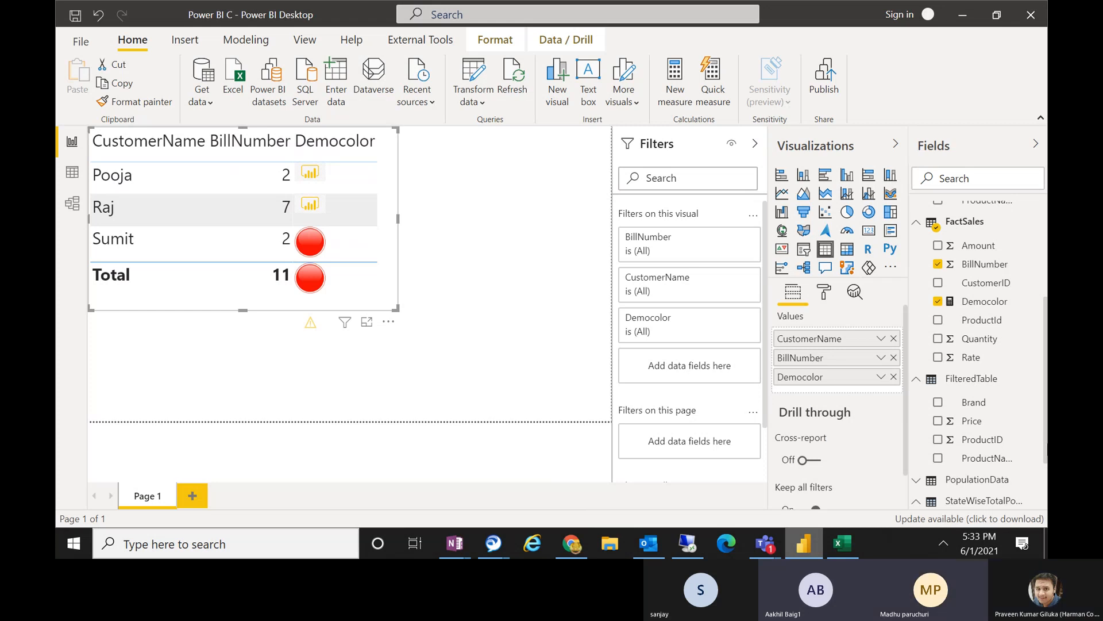
Open the model view, shift the FactSales and DimCustomer cards slightly, and collapse the Properties pane to reveal DimProduct.
scroll(1042, 381, up, 3)
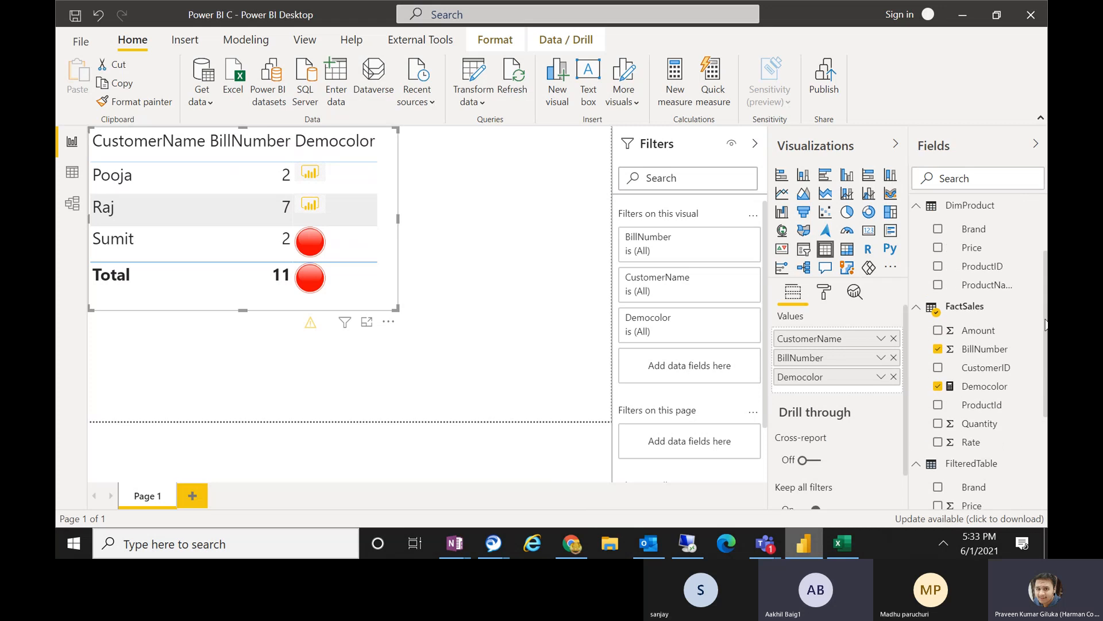
click(73, 204)
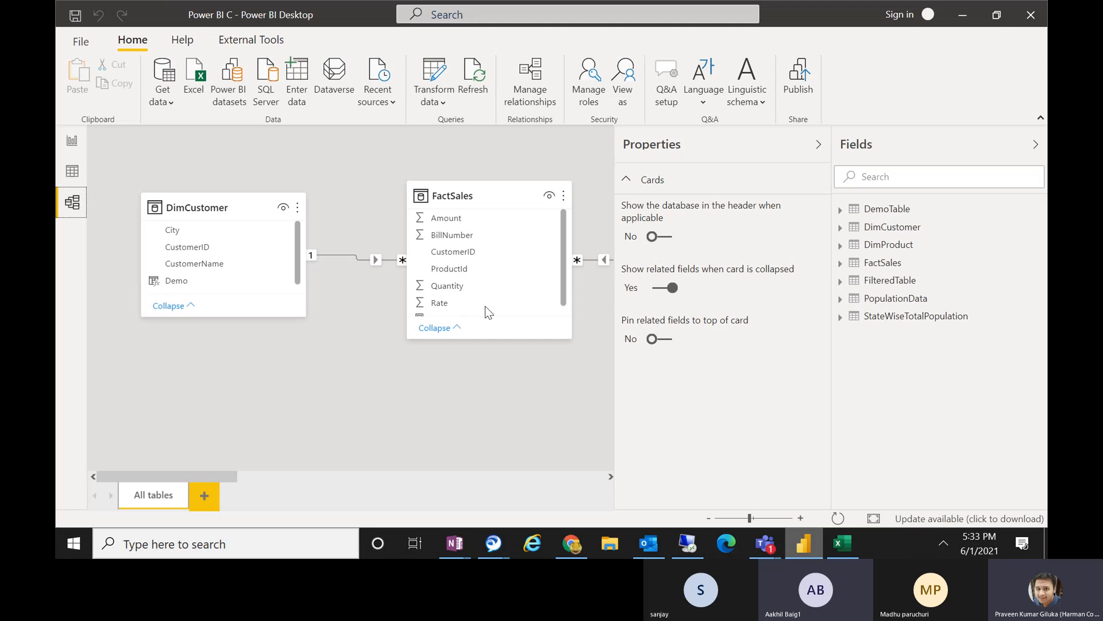
drag(484, 198, 464, 197)
mouse_move(184, 219)
mouse_down()
mouse_move(169, 228)
mouse_move(165, 220)
mouse_up()
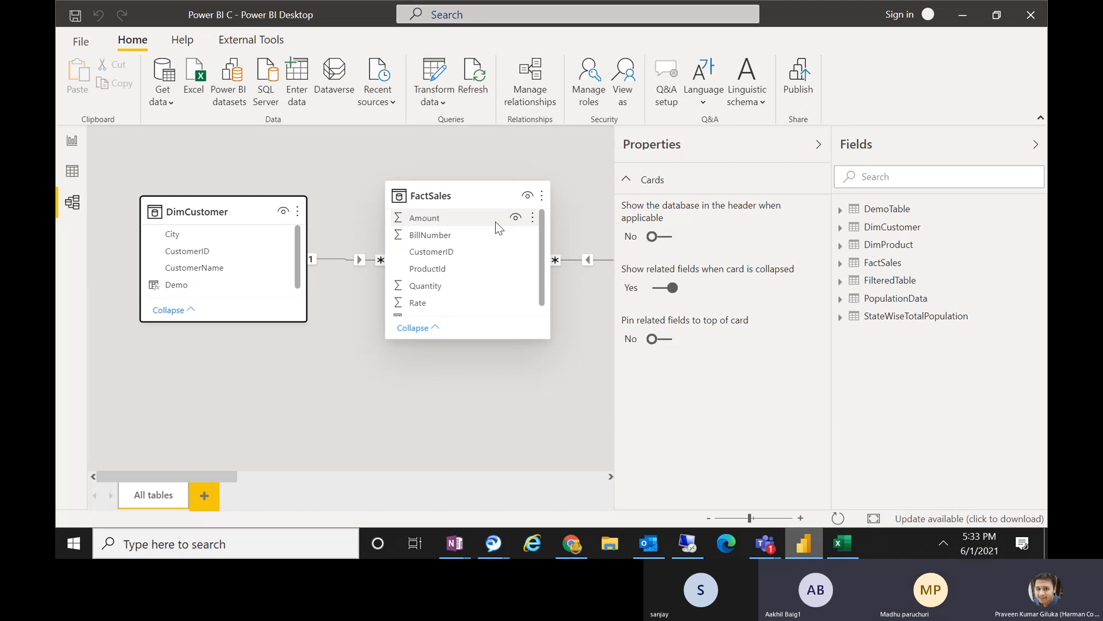
click(818, 144)
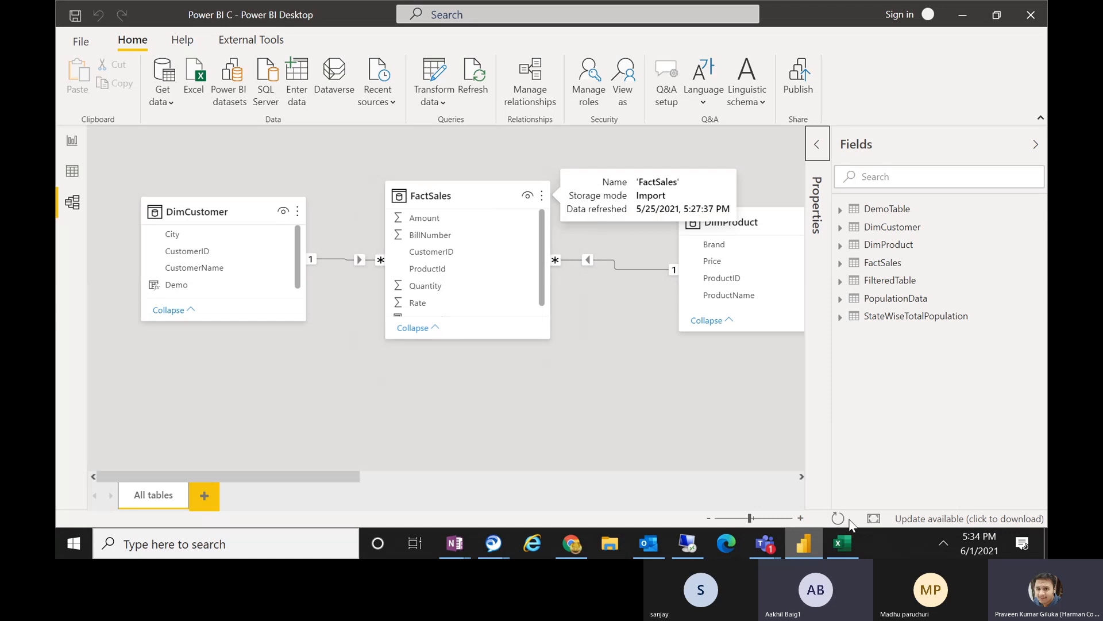
Switch to the Excel workbook and enter RELATED in cell J3.
click(843, 543)
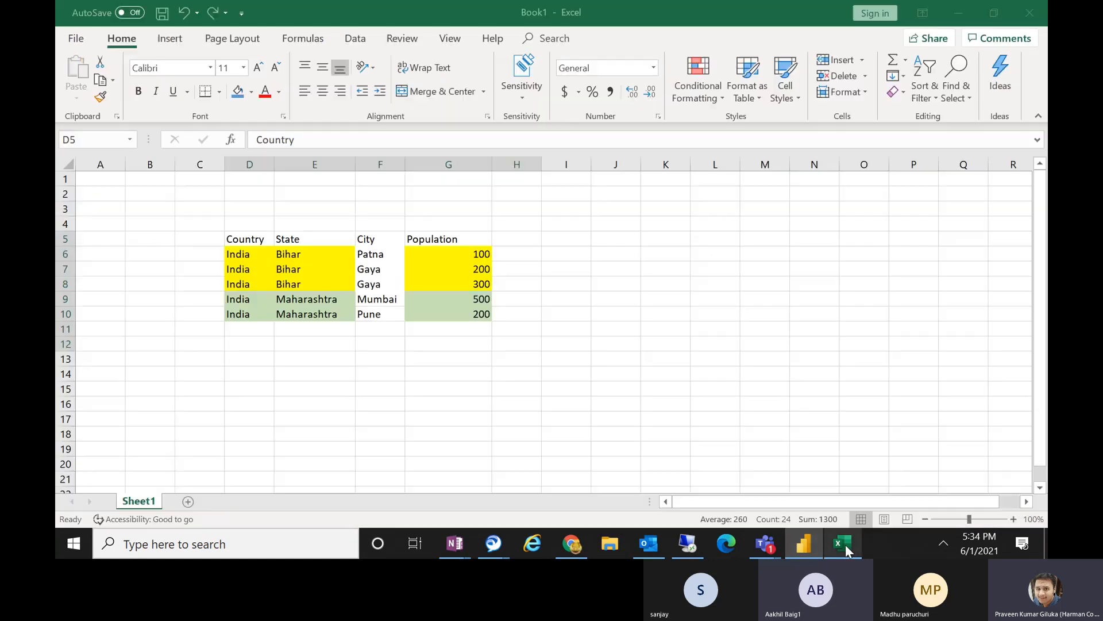
click(627, 214)
text(RE)
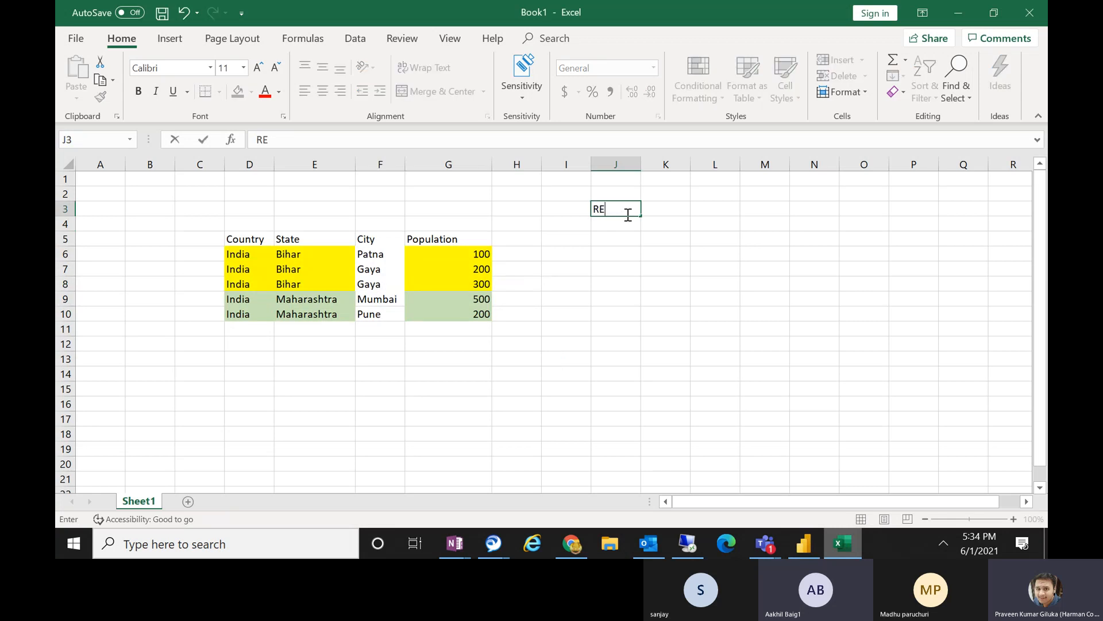
text(LATED)
key(Return)
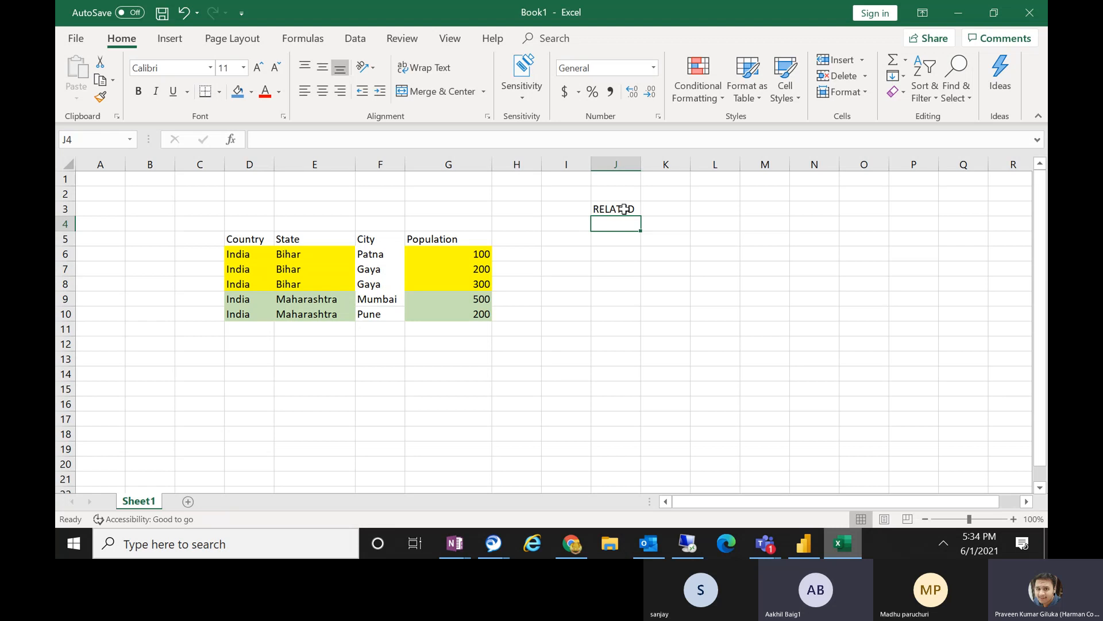
Switch to Power BI Desktop and examine the PopulationData, FactSales and DimCustomer data, including how FactSales and DimCustomer are related in the model.
click(804, 543)
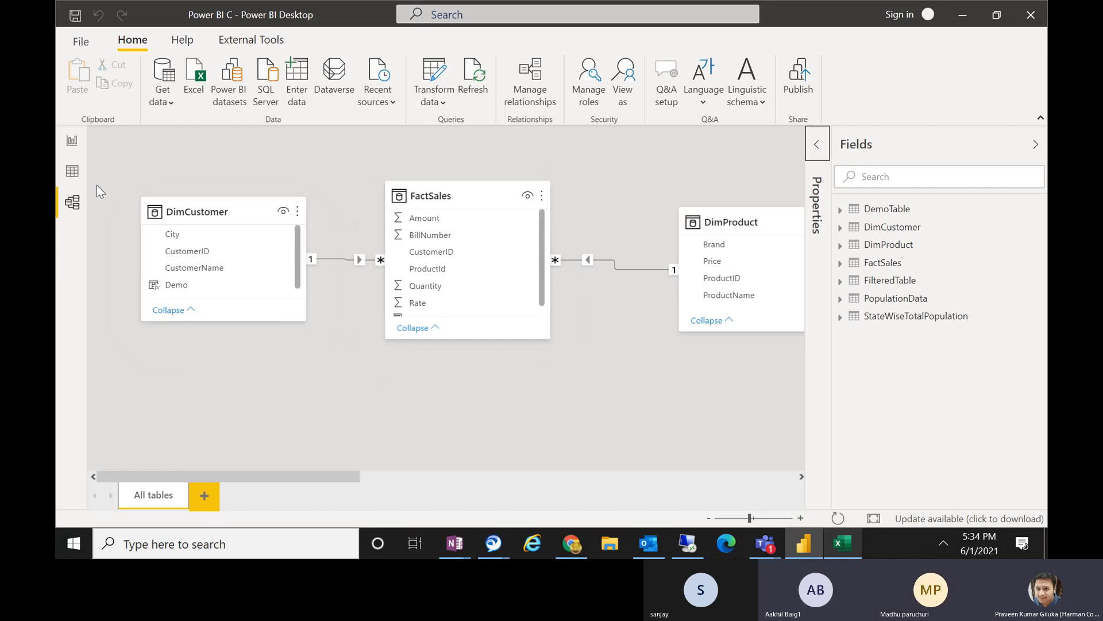
click(73, 172)
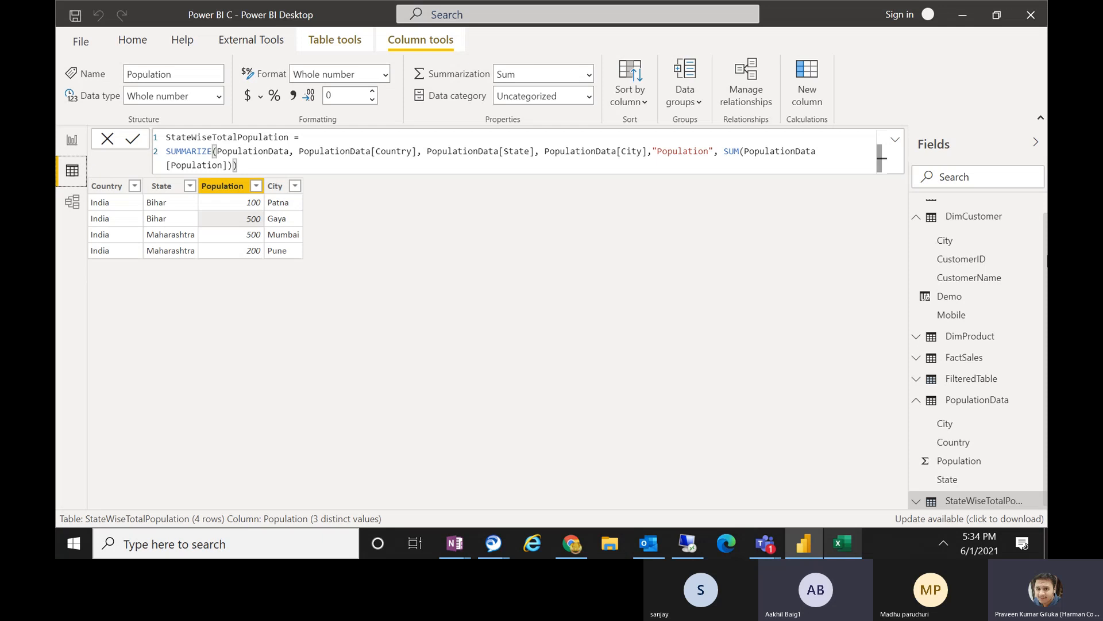
click(924, 402)
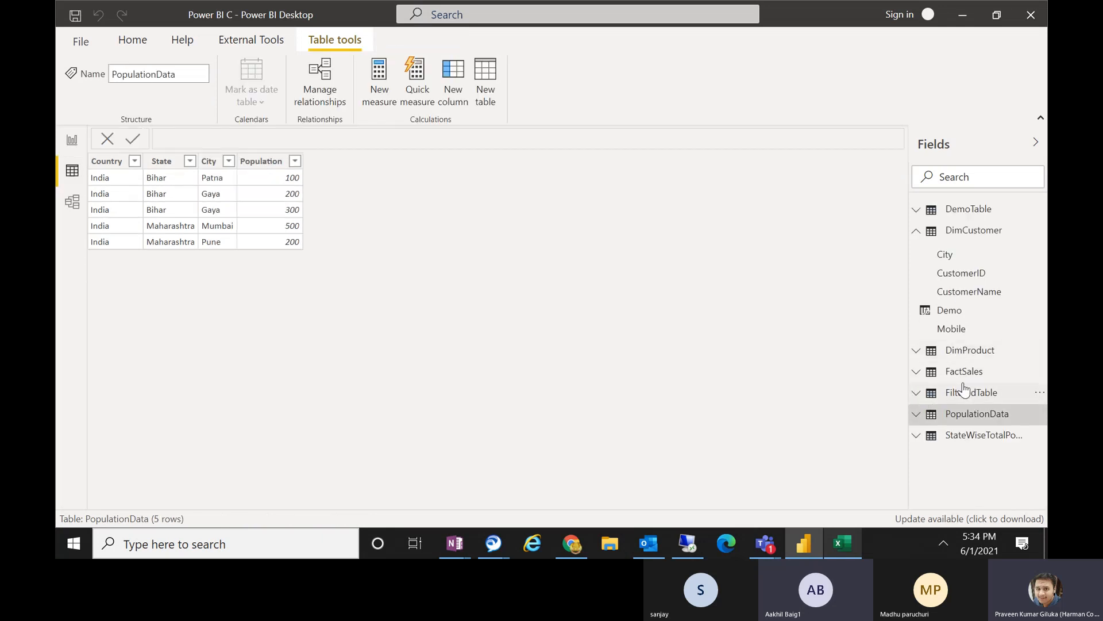
click(951, 371)
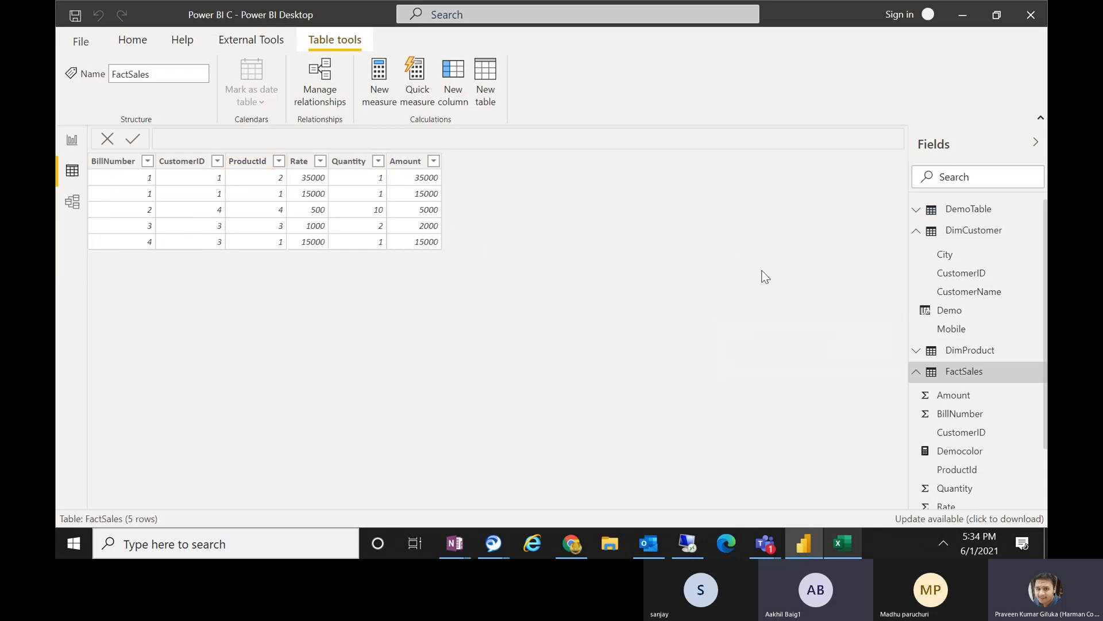
click(966, 232)
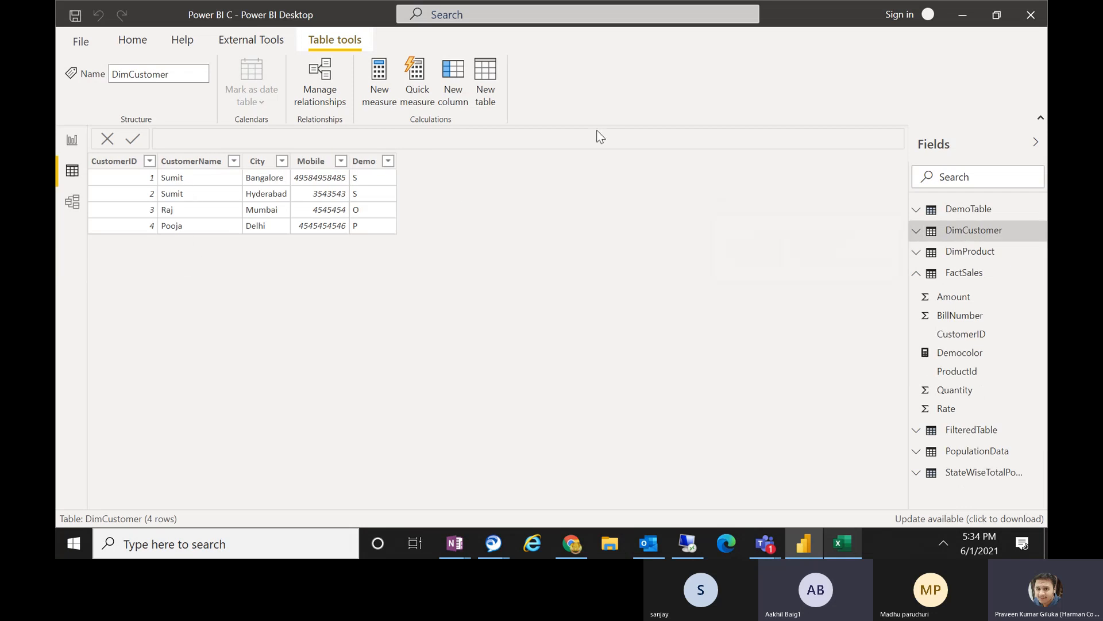
click(977, 272)
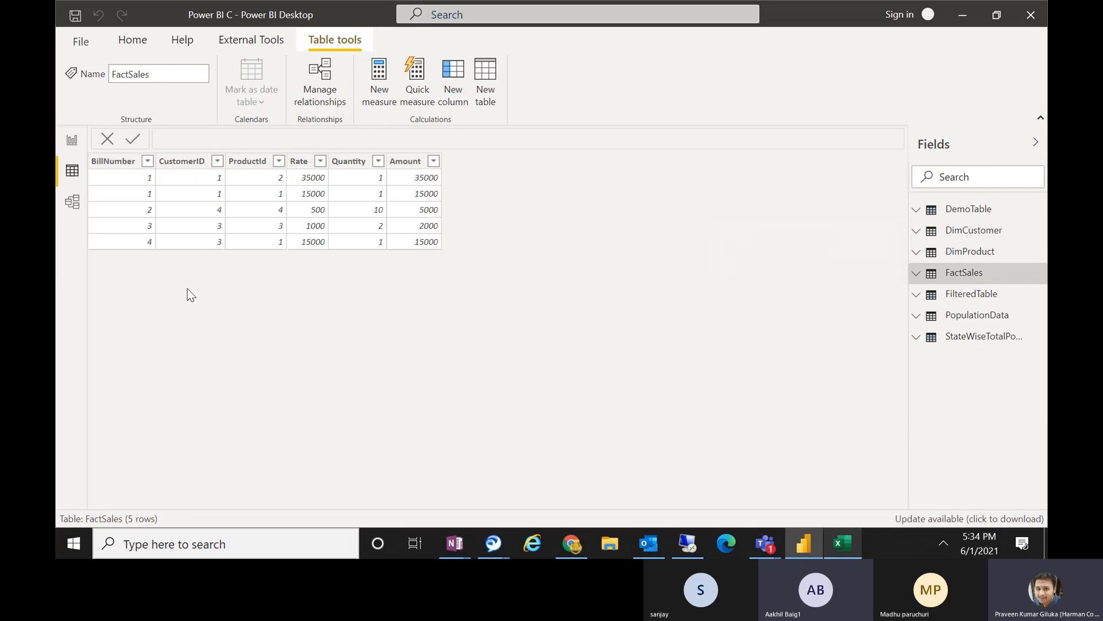
click(77, 212)
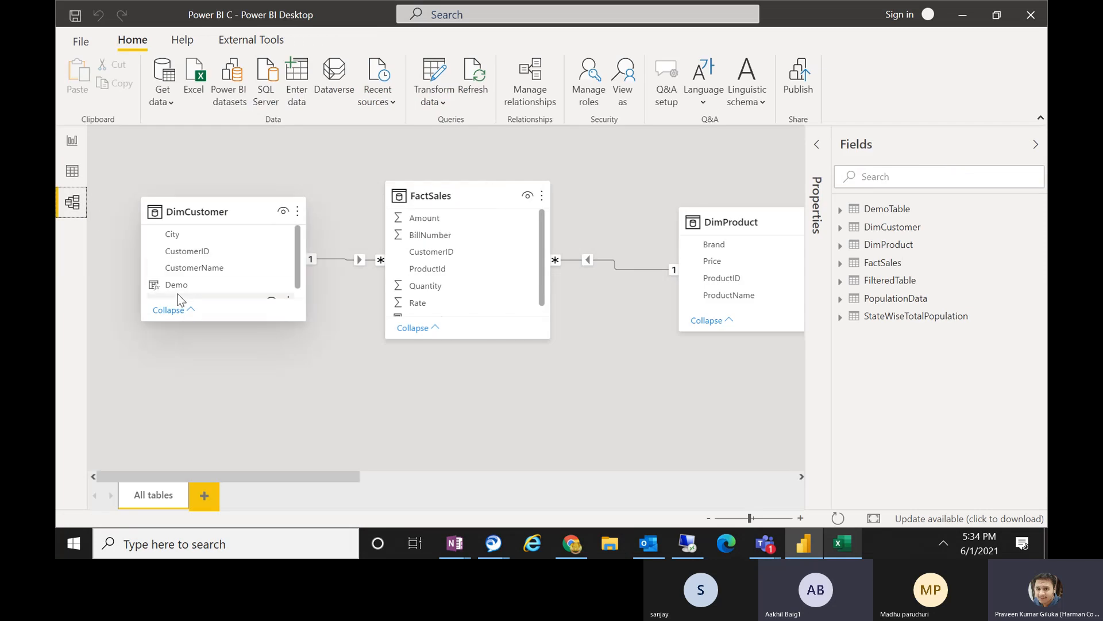
Add a calculated column named CustomerName to the FactSales table and begin its formula with the RELATED function.
click(72, 170)
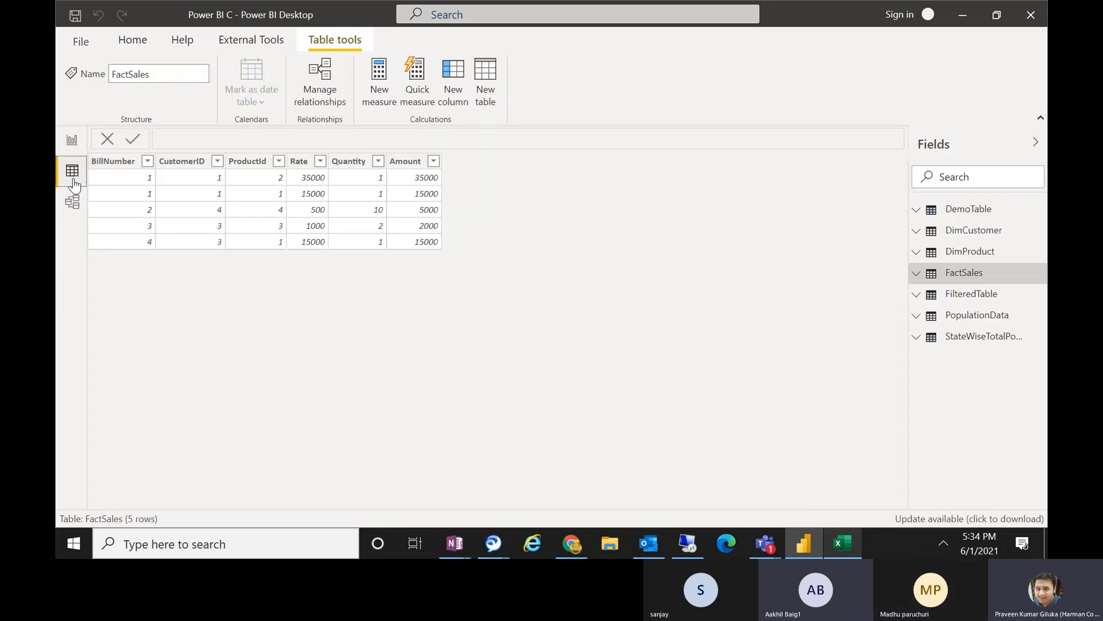
click(449, 75)
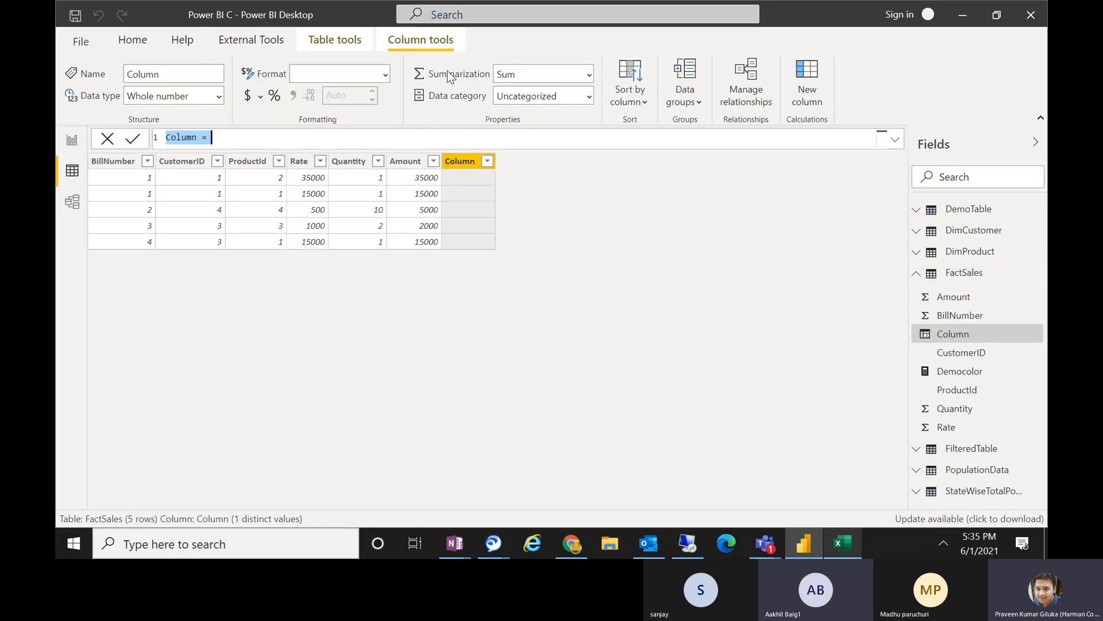
text(C)
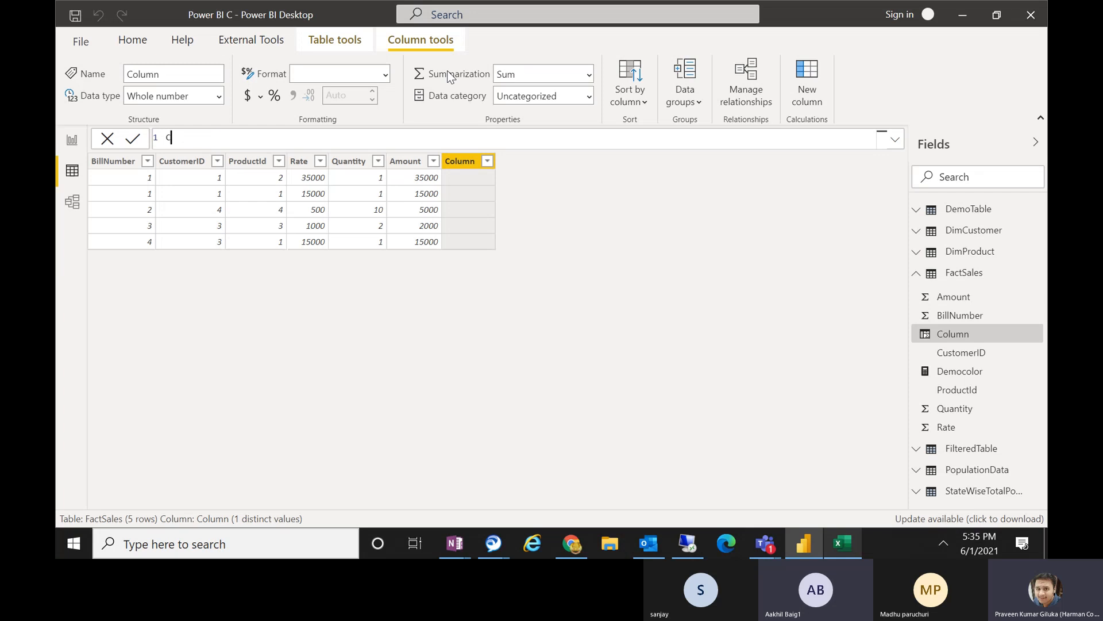
text(ustomerName = REL)
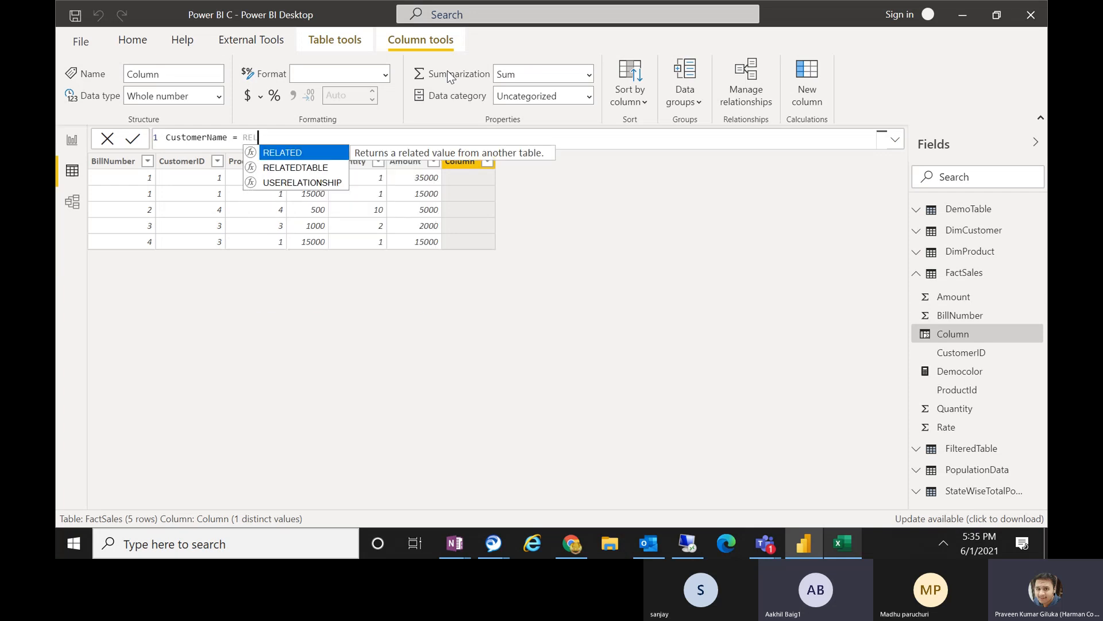
text(ATED()
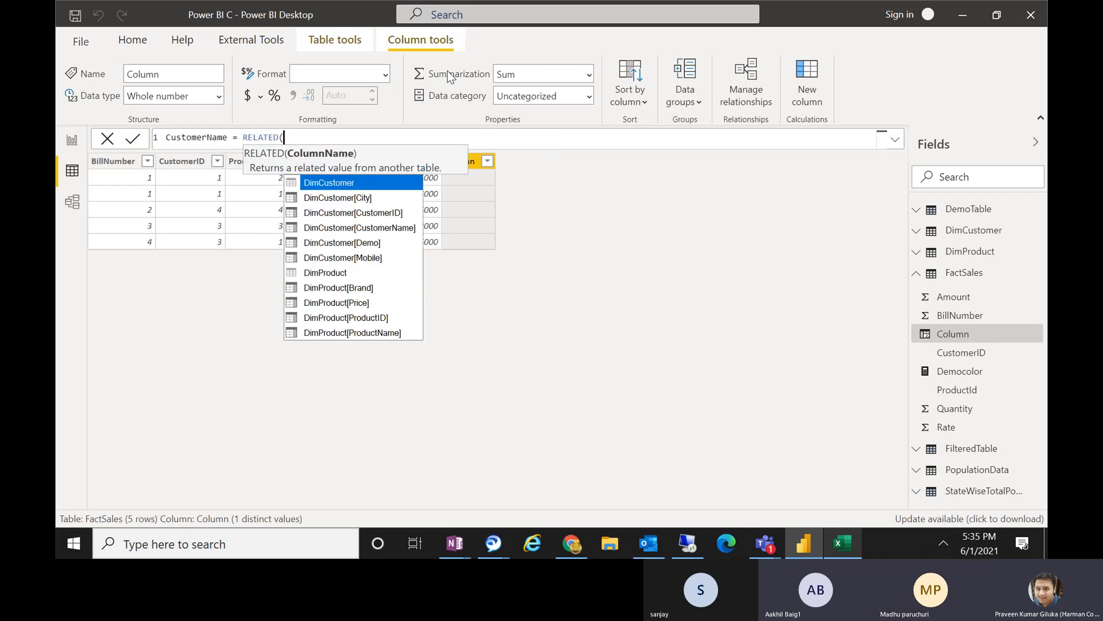
key(Escape)
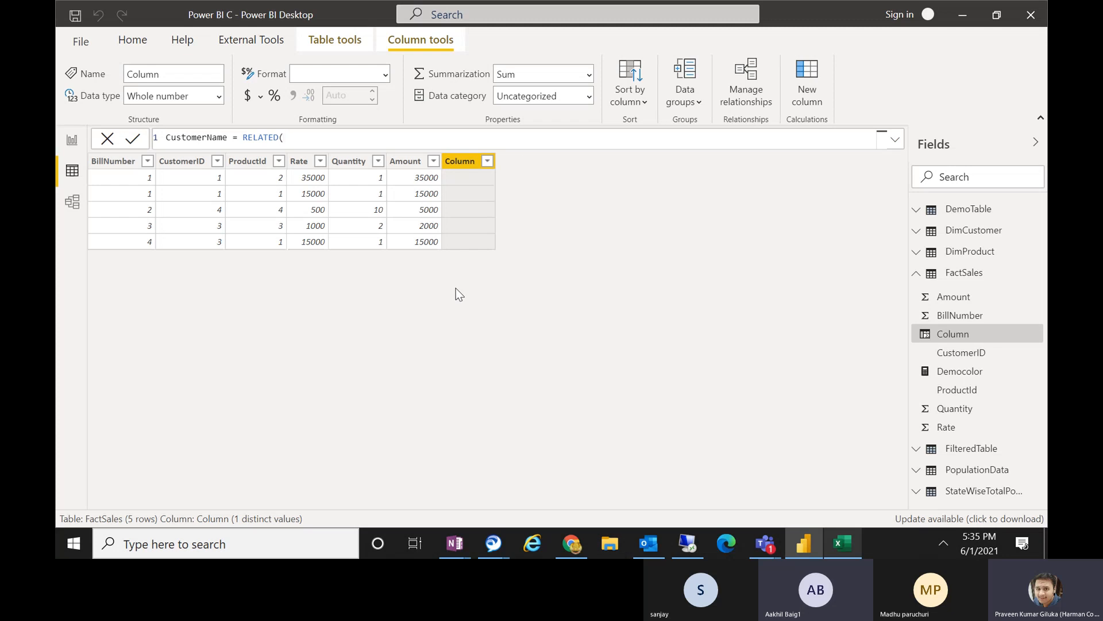
Complete the column formula as CustomerName = RELATED(DimCustomer[CustomerName]) and apply it.
text(DIM)
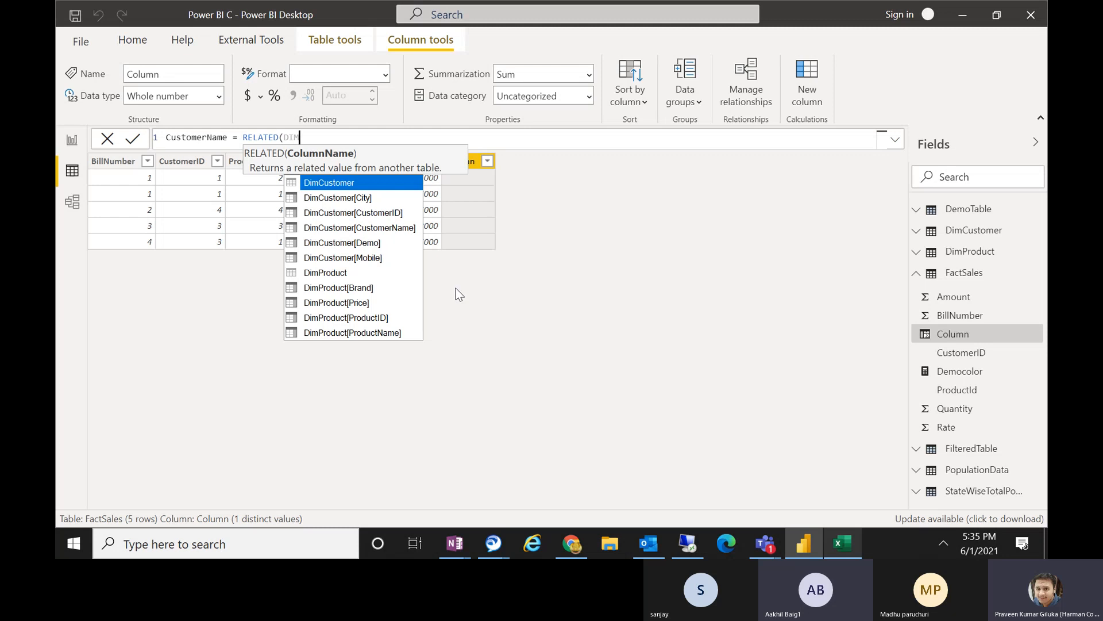
key(Down)
key(Down)
key(Down)
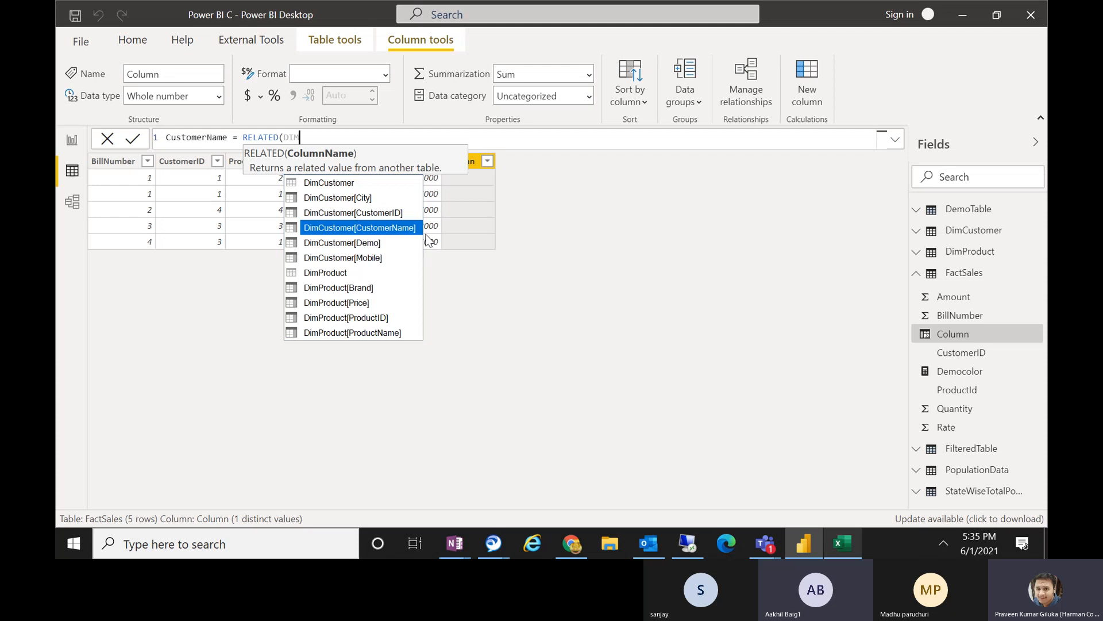
click(387, 230)
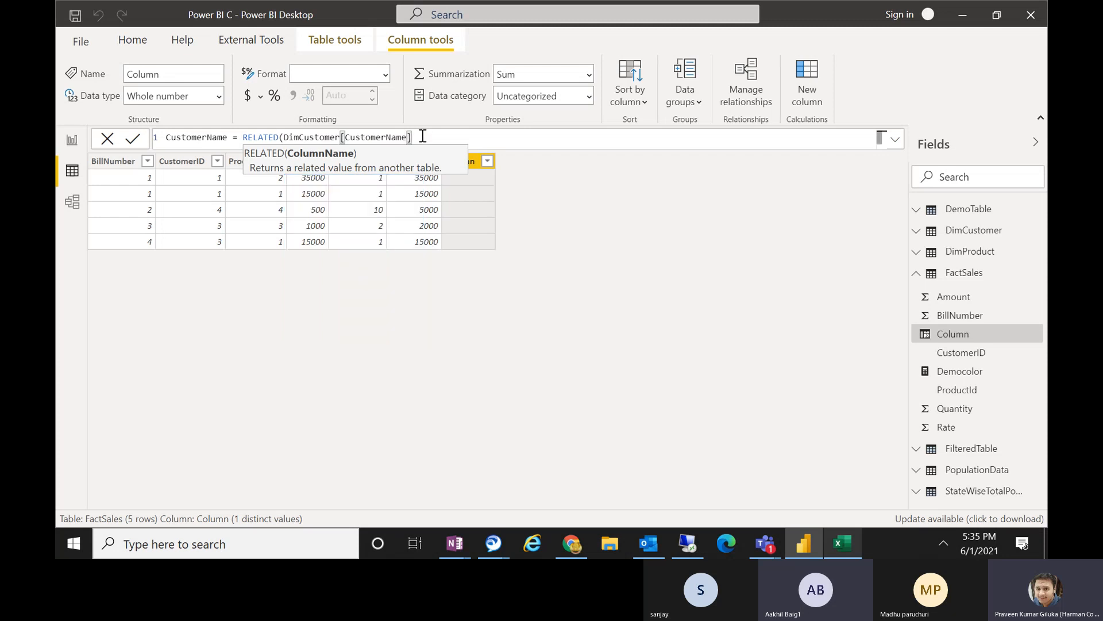
text())
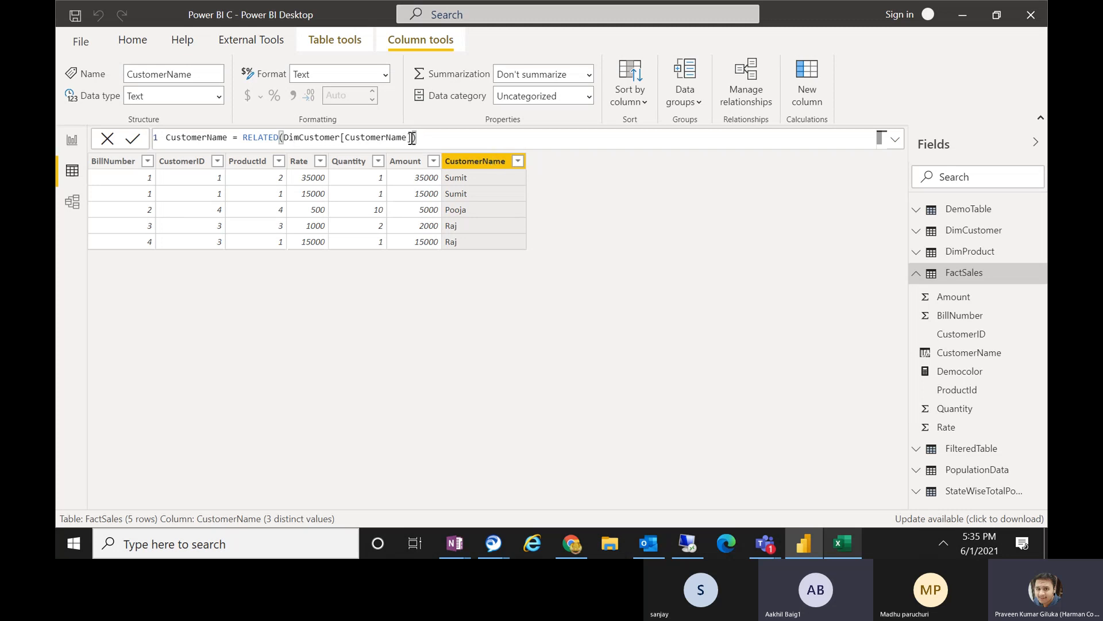
Examine the DimCustomer[CustomerName] reference in the formula against the DimCustomer–FactSales relationship, alternating between data and model views.
drag(412, 138, 314, 138)
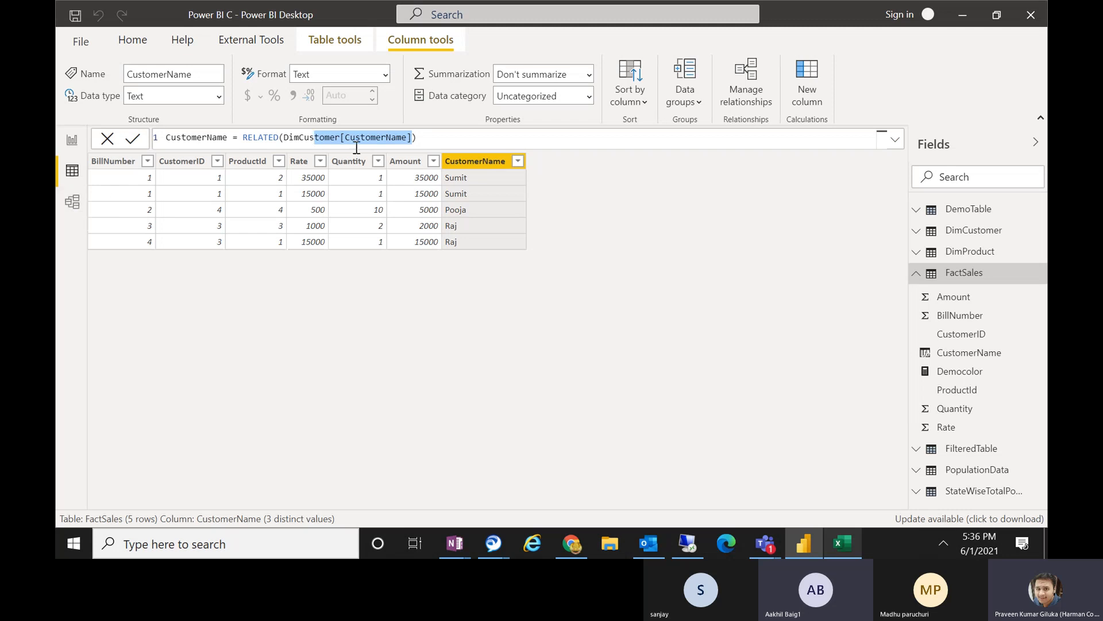
click(71, 203)
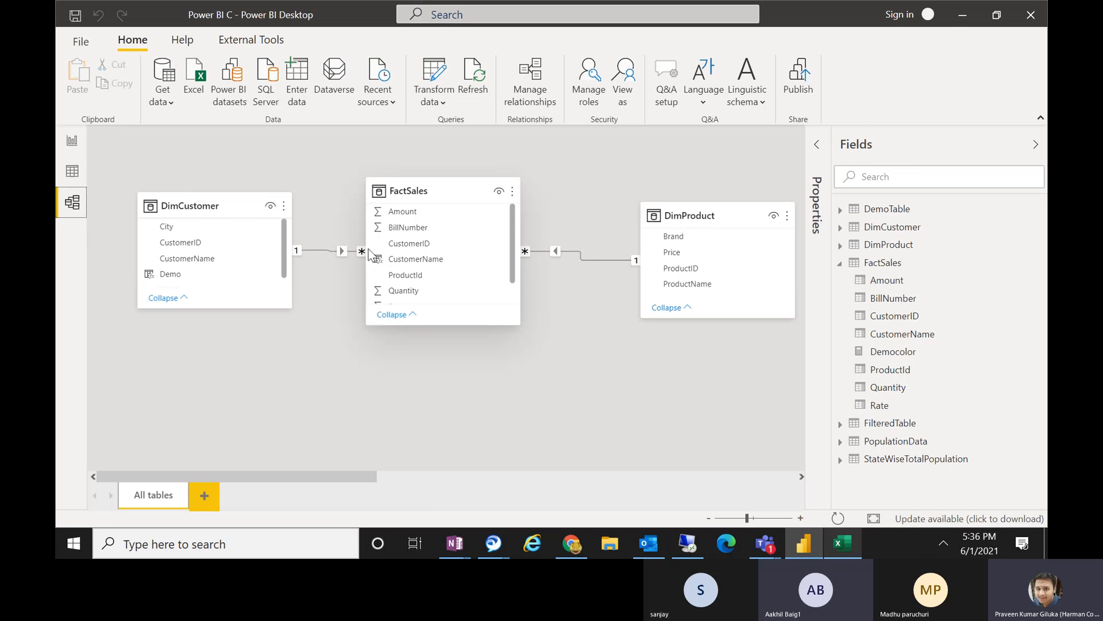
click(72, 170)
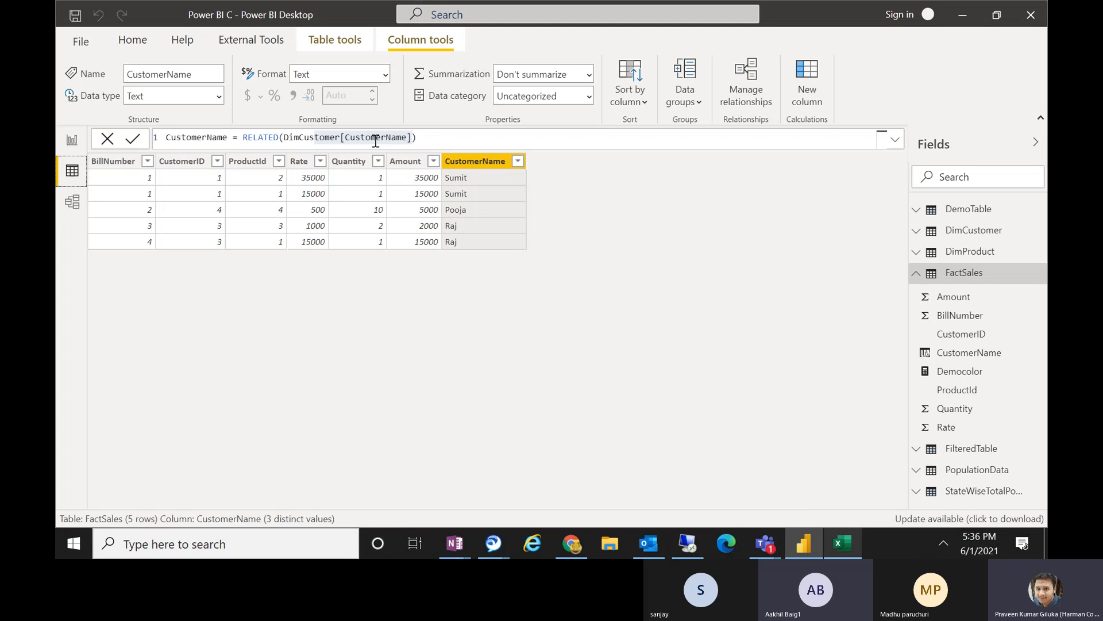
click(72, 202)
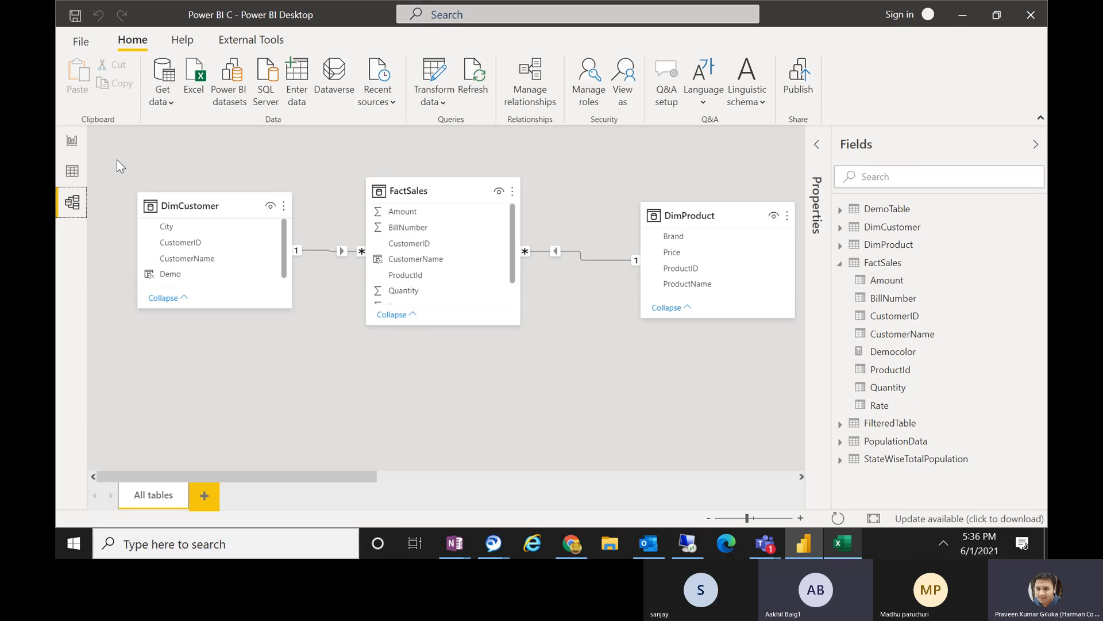
click(79, 174)
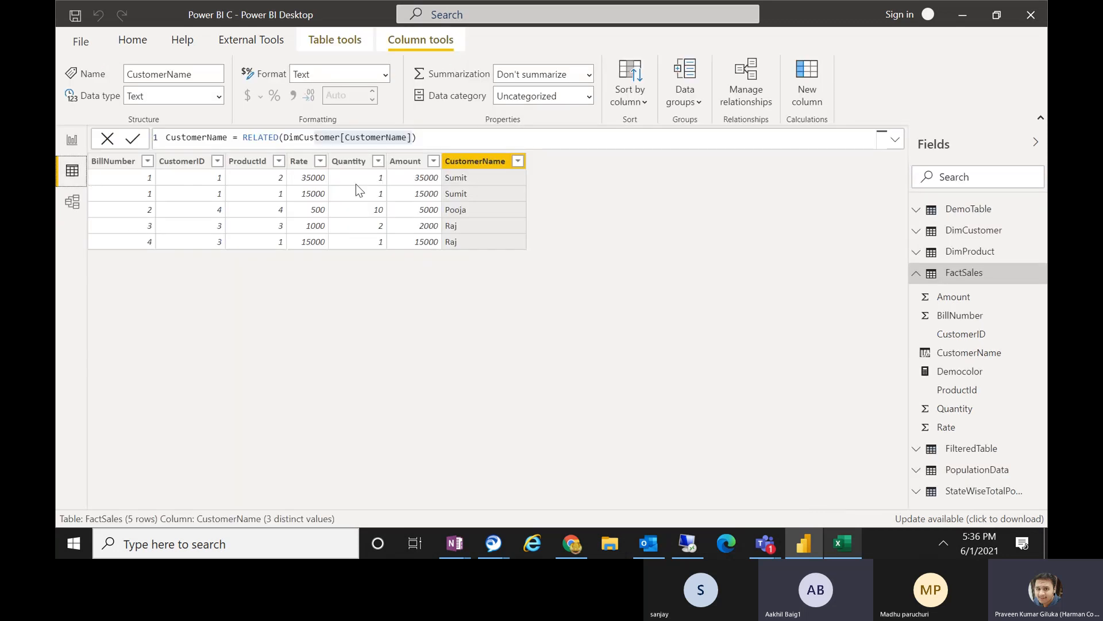
click(72, 202)
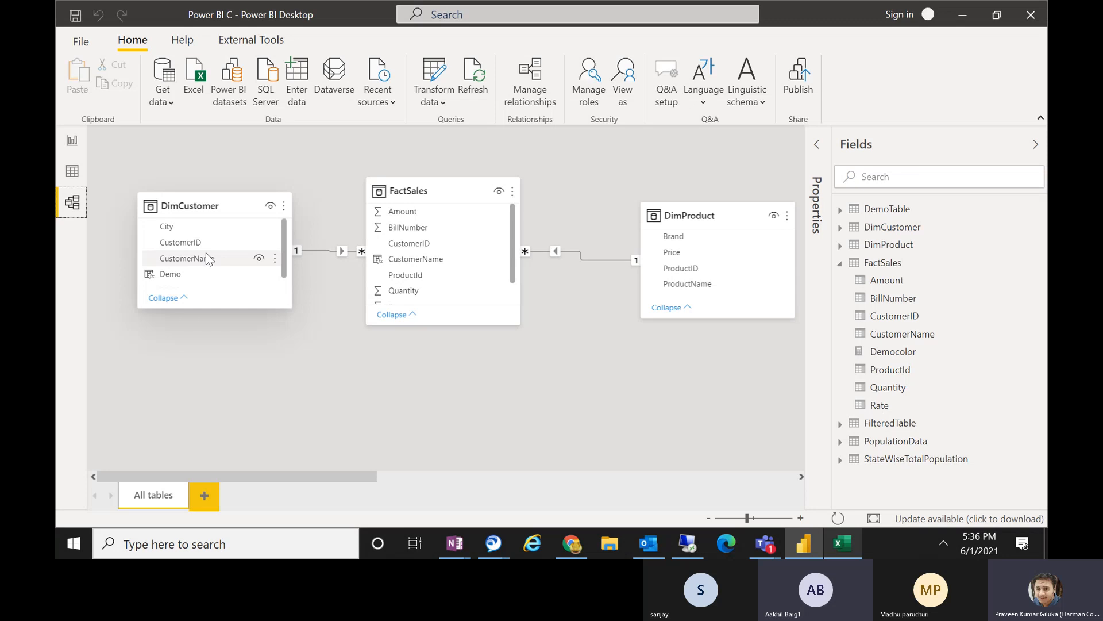
Check the RELATED entry in J3 of the Excel workbook and return to the model view in Power BI Desktop.
click(839, 544)
click(633, 209)
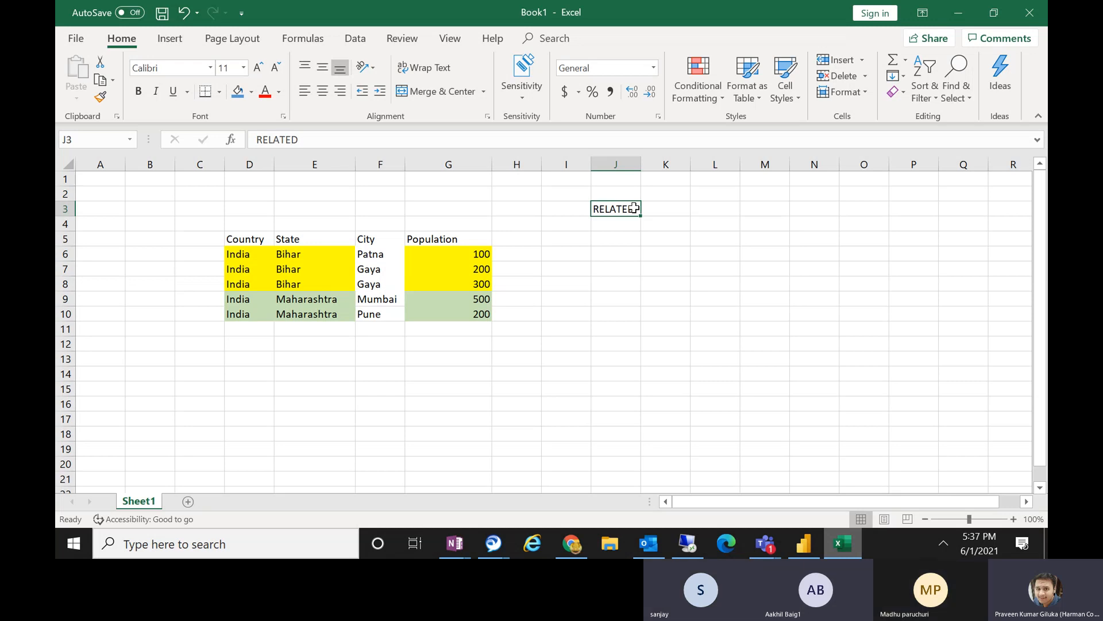
click(959, 13)
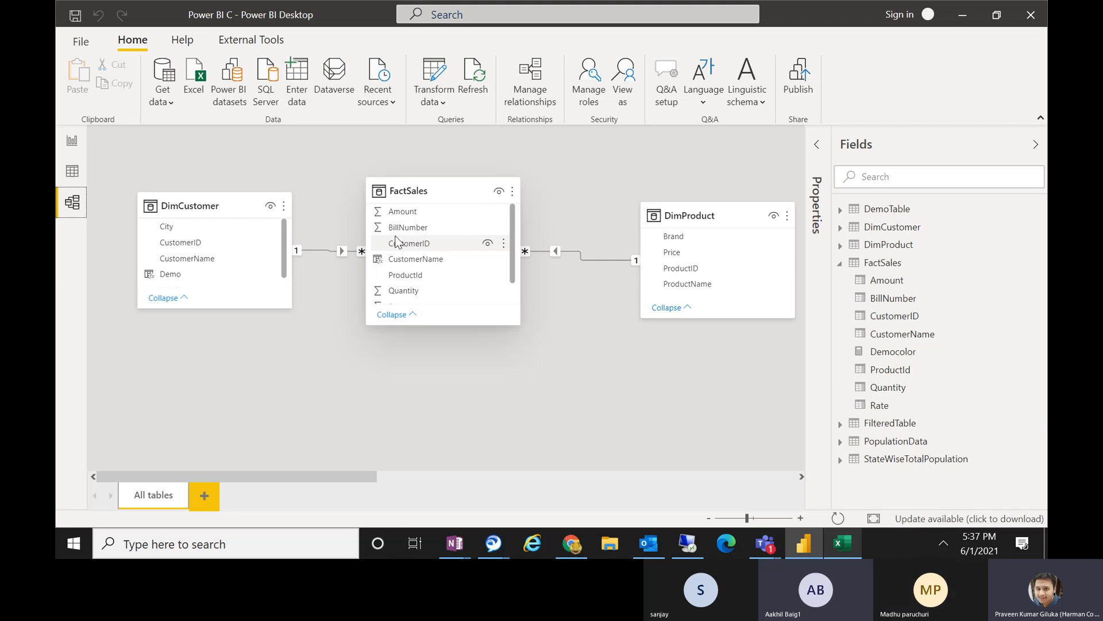
Compare the customer rows in the DimCustomer table with the sales rows in the FactSales table in data view.
click(73, 179)
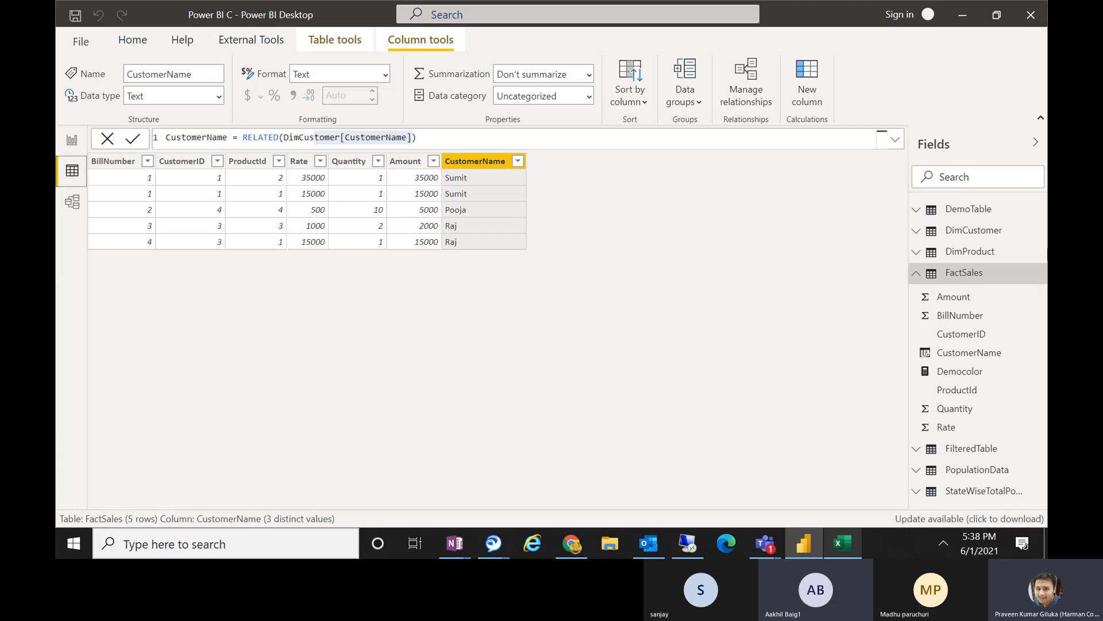
click(971, 230)
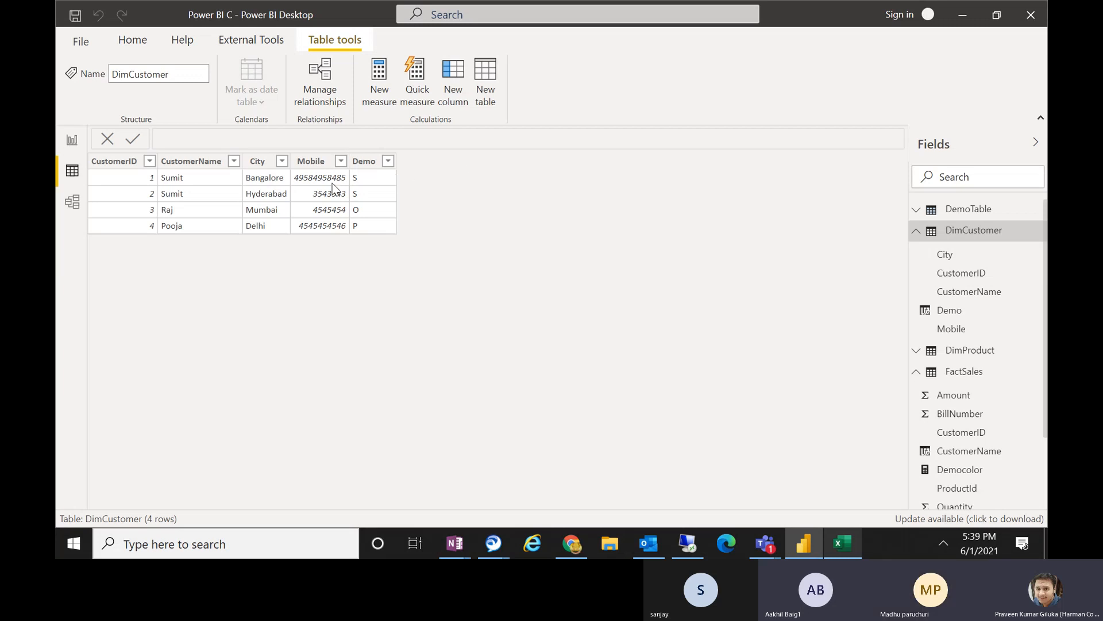
click(917, 232)
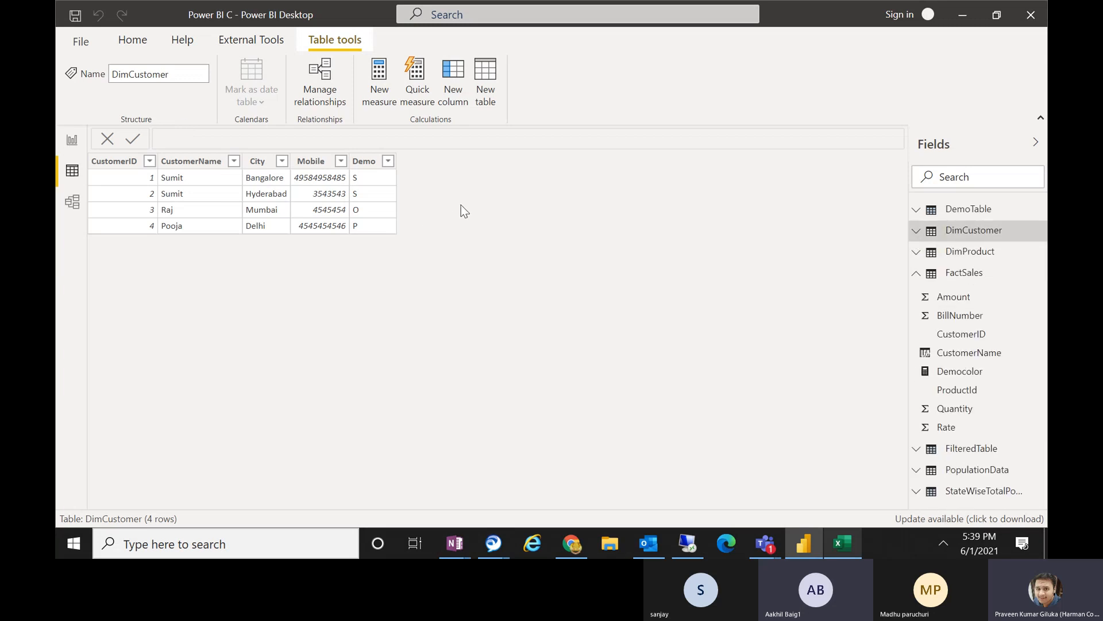
click(953, 274)
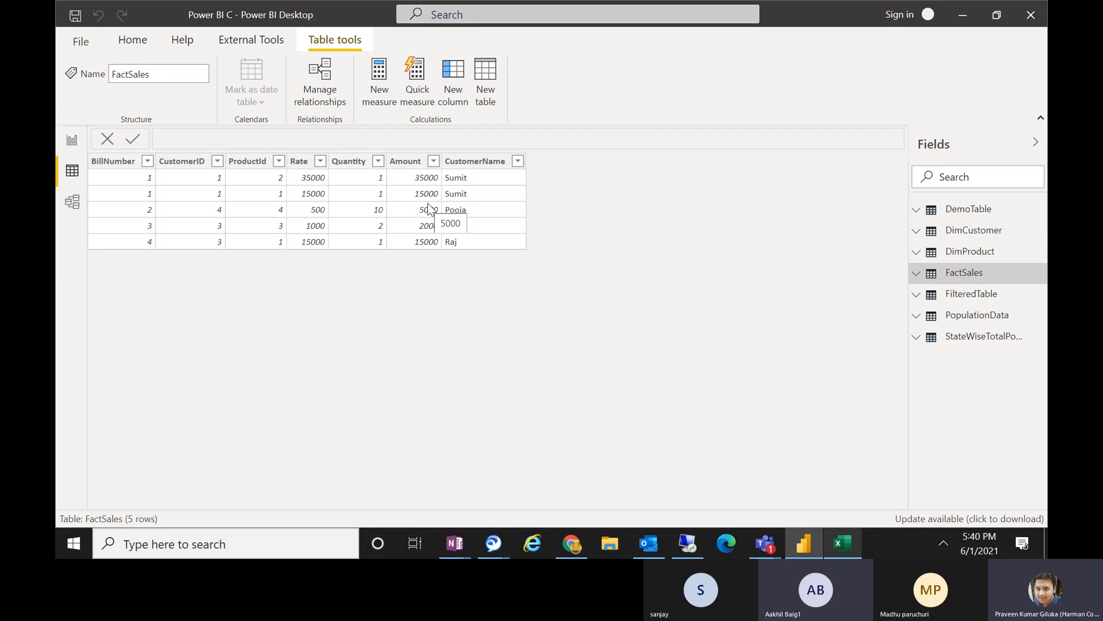
Add a calculated column named Totalamout to the DimCustomer table and begin its formula with the SUMX function.
click(965, 231)
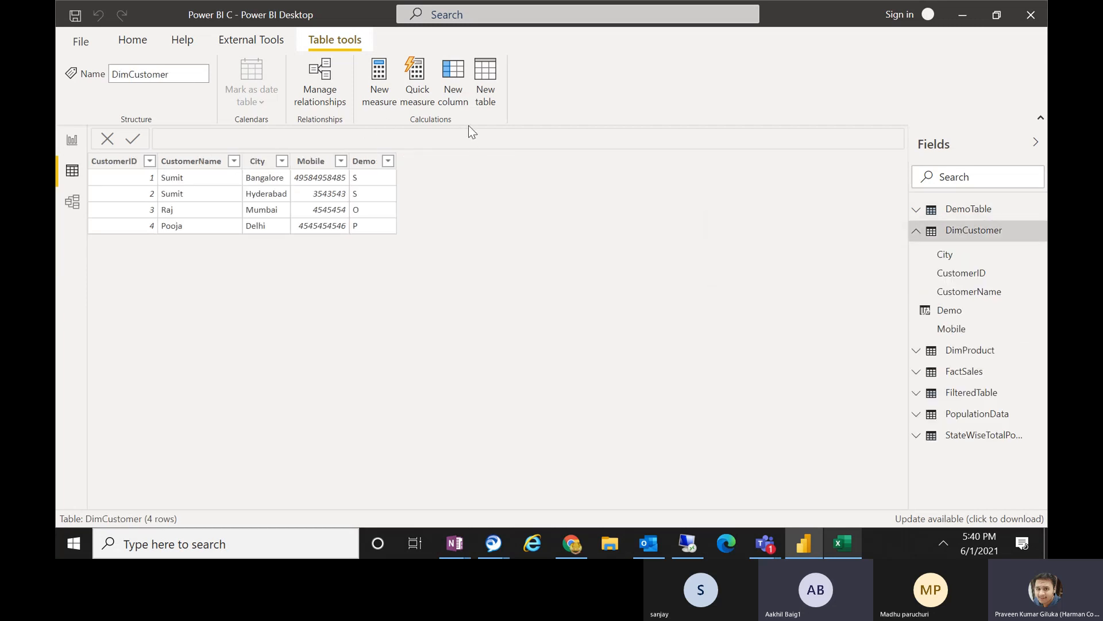
click(458, 101)
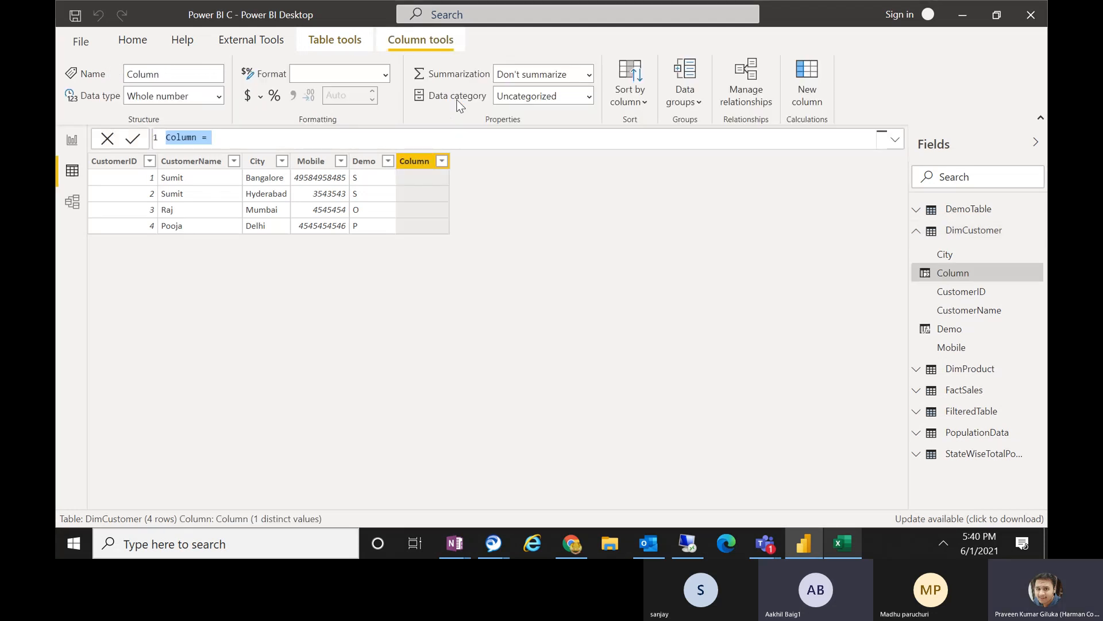
text(Tota)
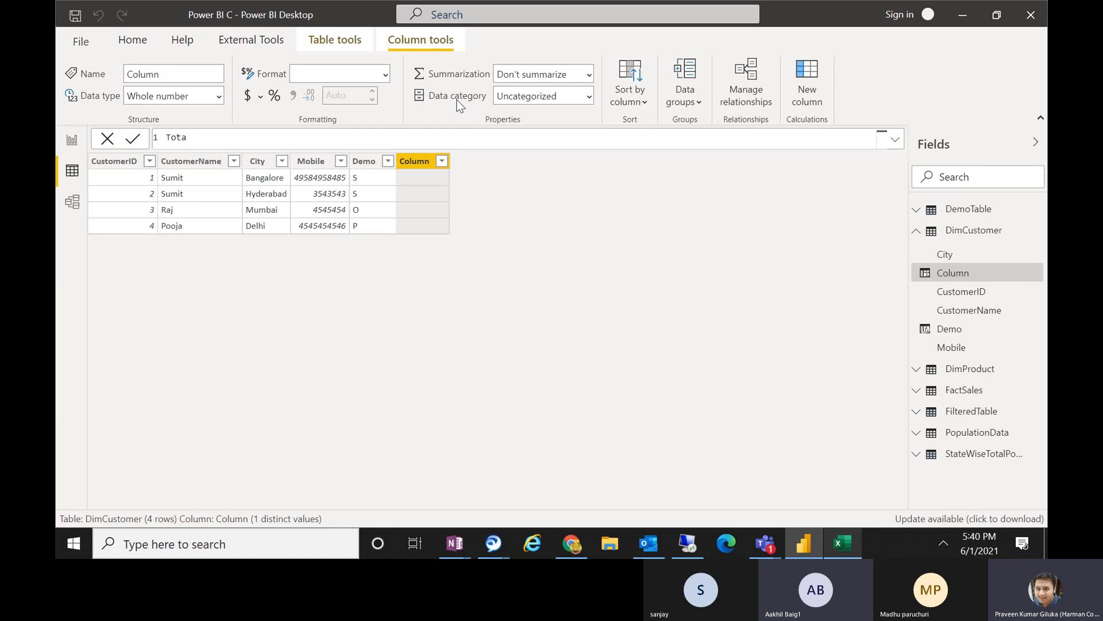
text(lamout )
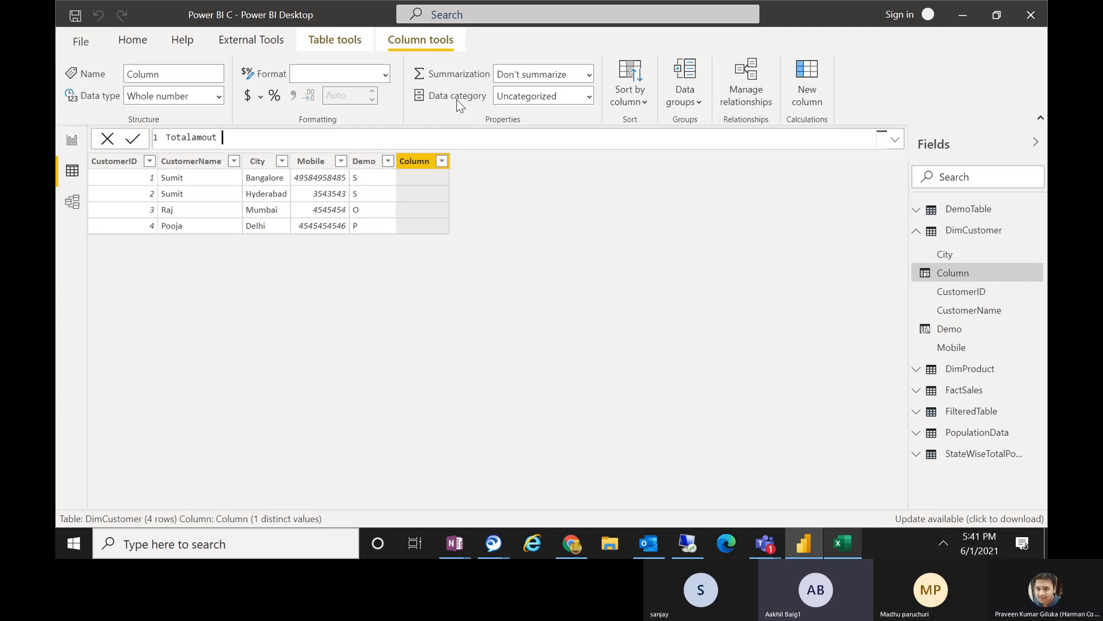
text(=)
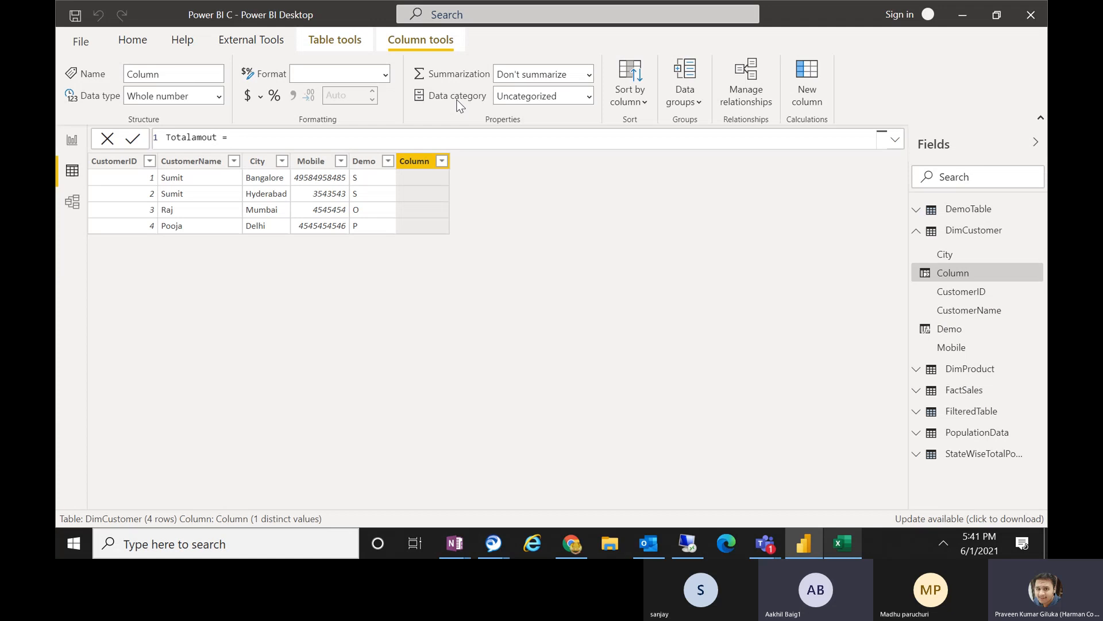
text(sumx)
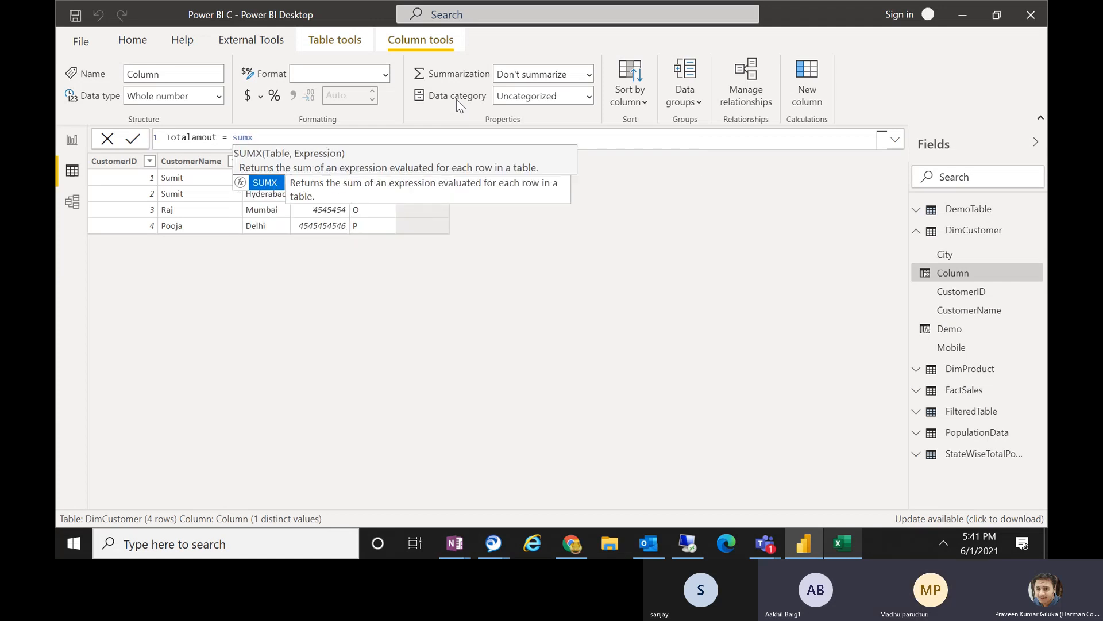
key(Tab)
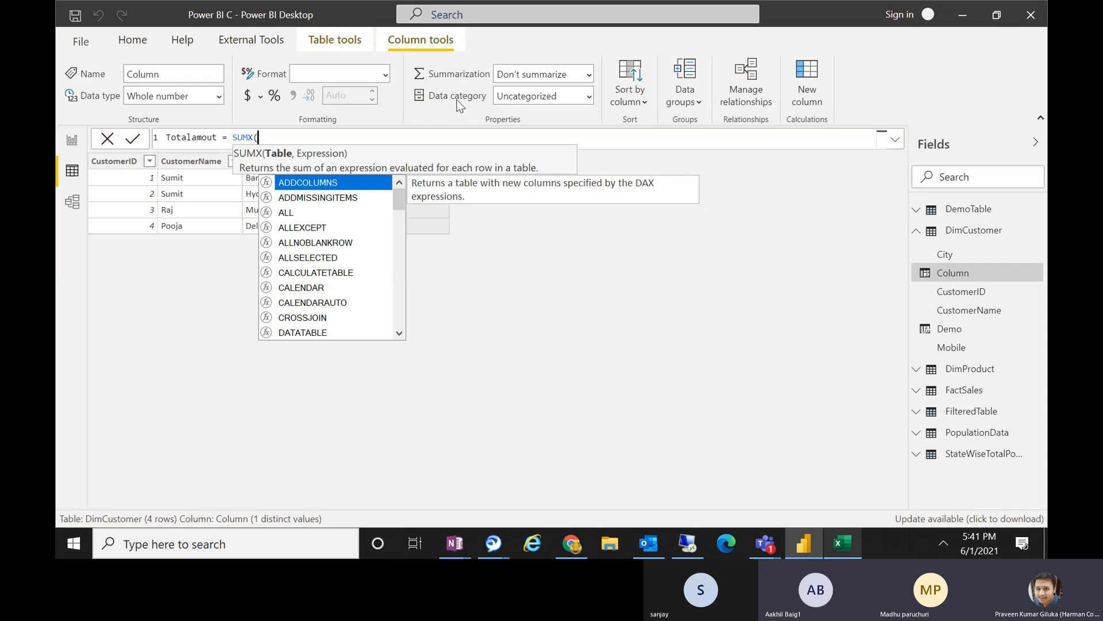
Complete the column formula as Totalamout = SUMX(FactSales, FactSales[Amount]) and apply it.
text(fact)
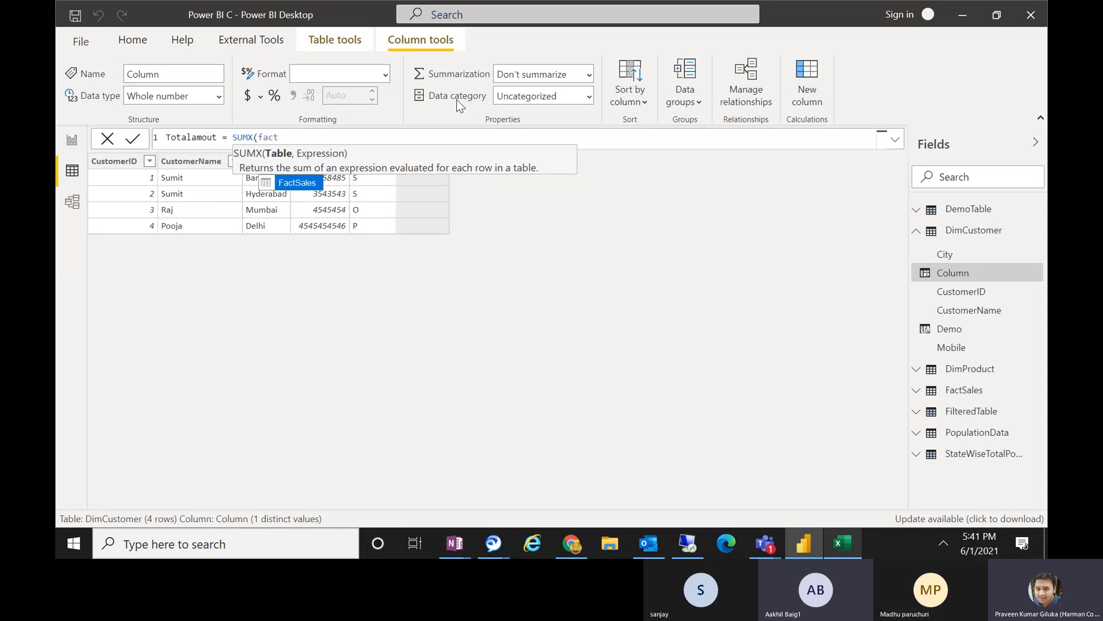
key(Tab)
text(, )
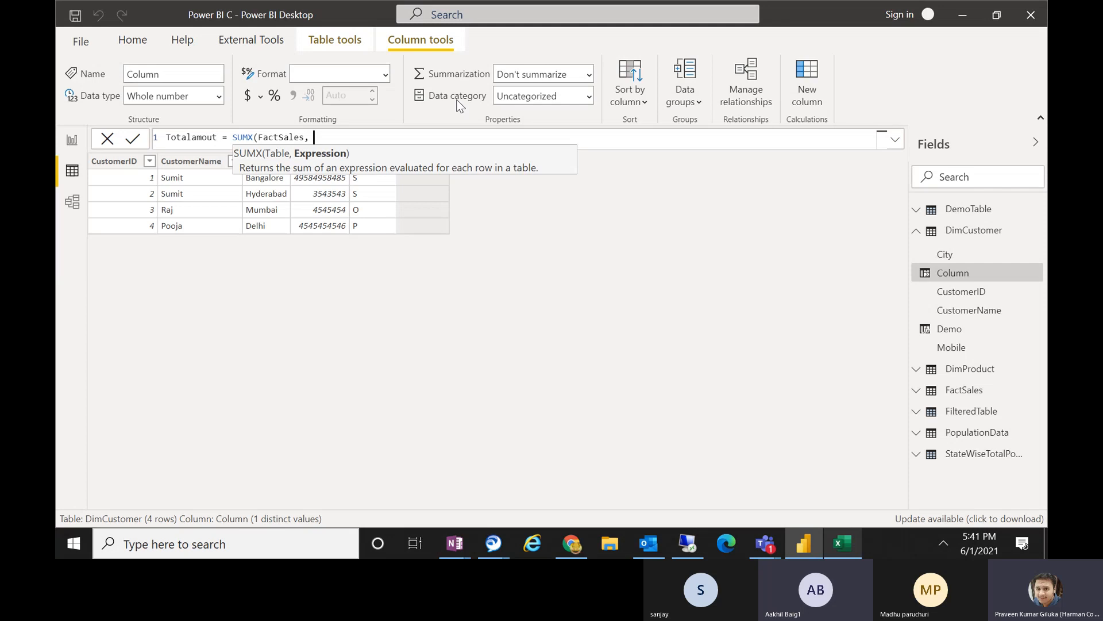
text(amou)
key(Tab)
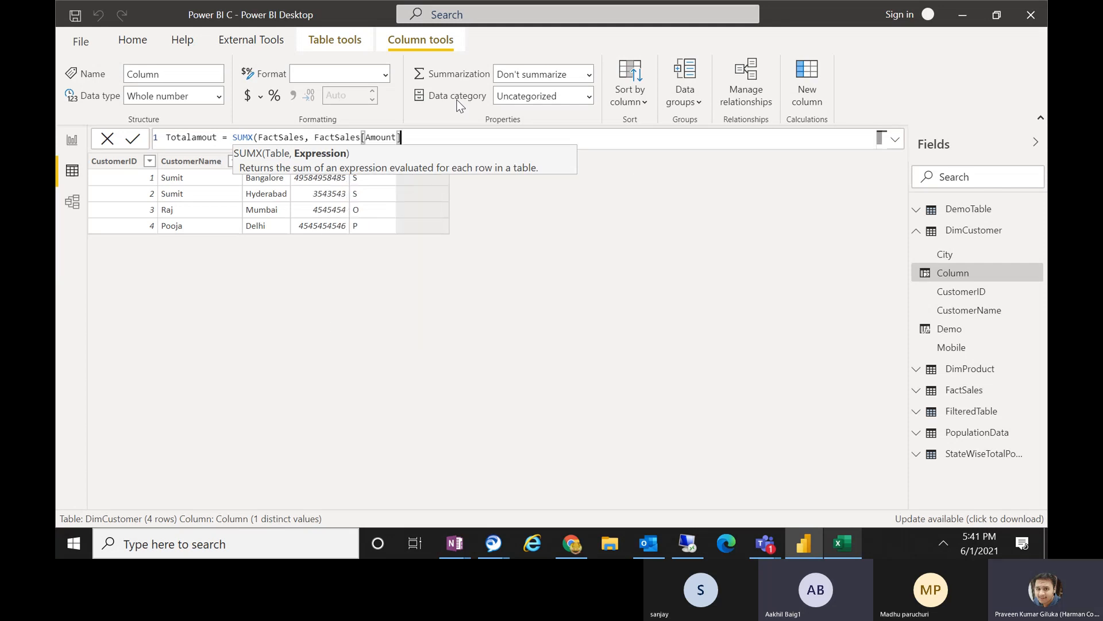
text())
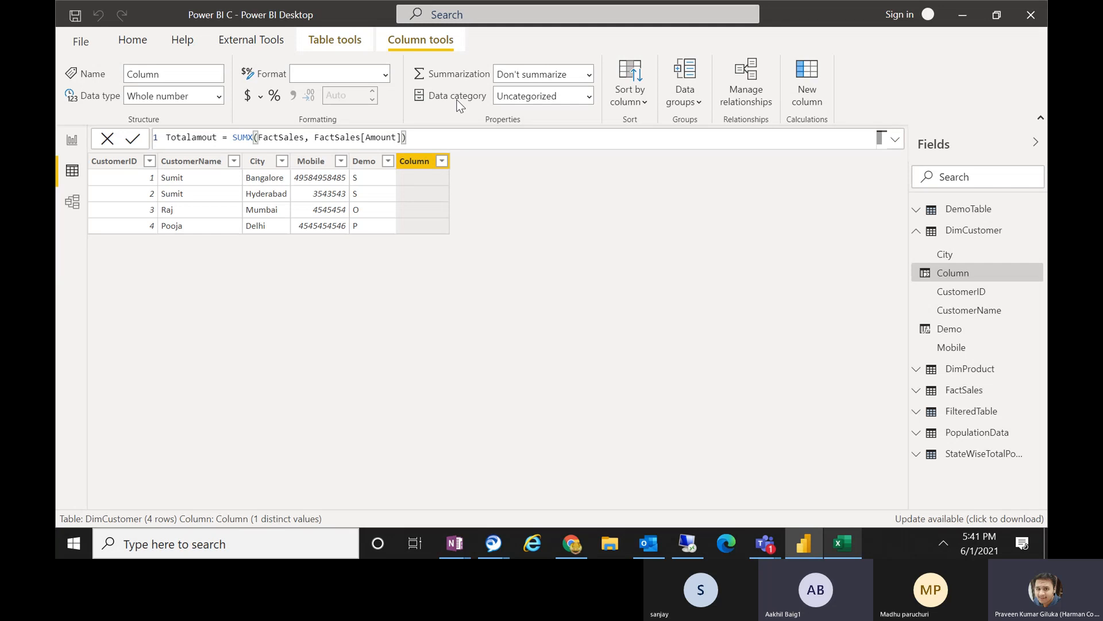
key(Return)
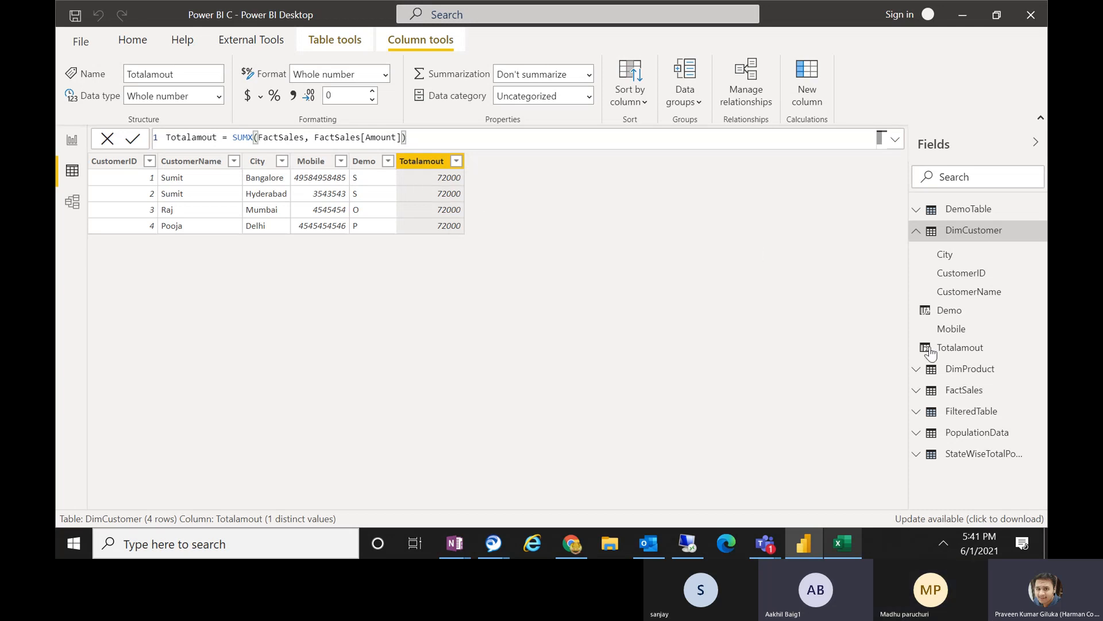
After checking FactSales, wrap the Totalamout formula's table argument in RELATEDTABLE, giving SUMX(RELATEDTABLE(FactSales), FactSales[Amount]), and apply it.
click(943, 396)
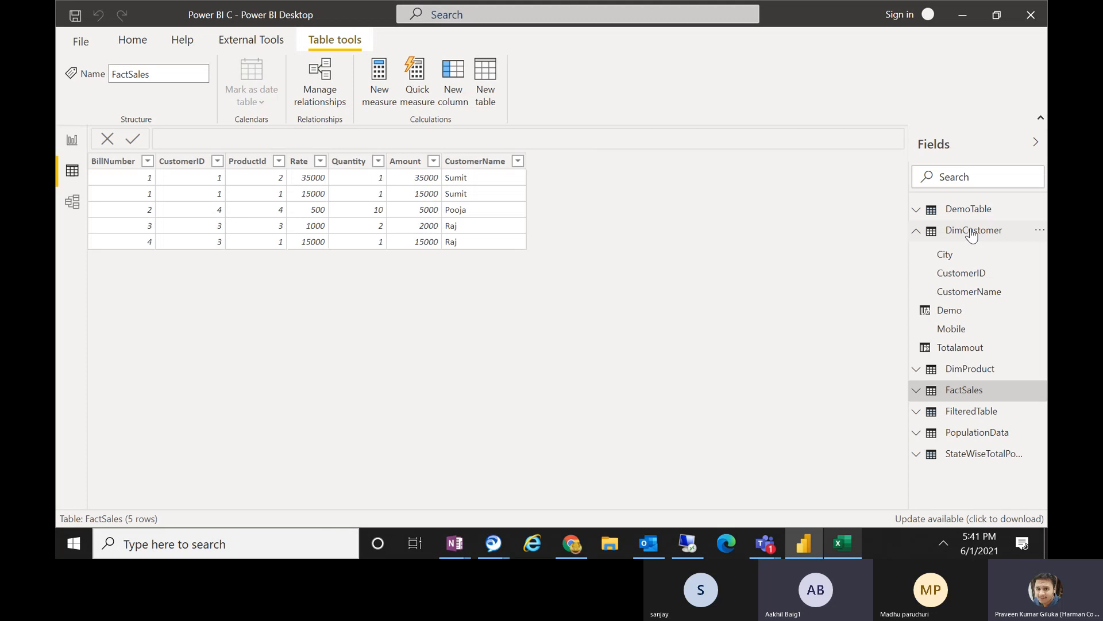
click(971, 235)
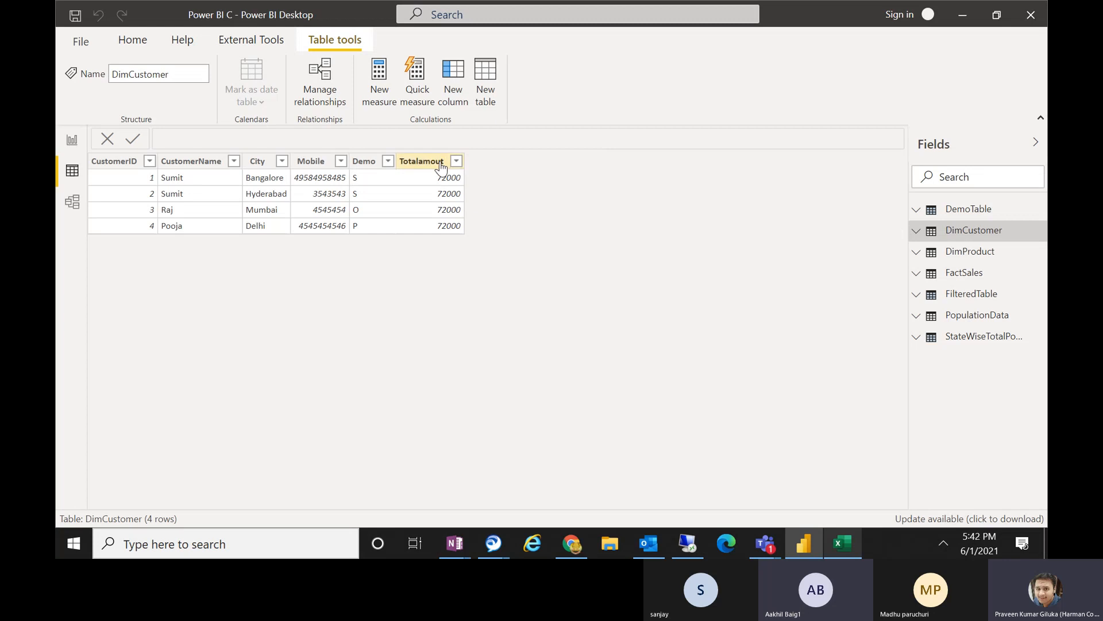
click(440, 167)
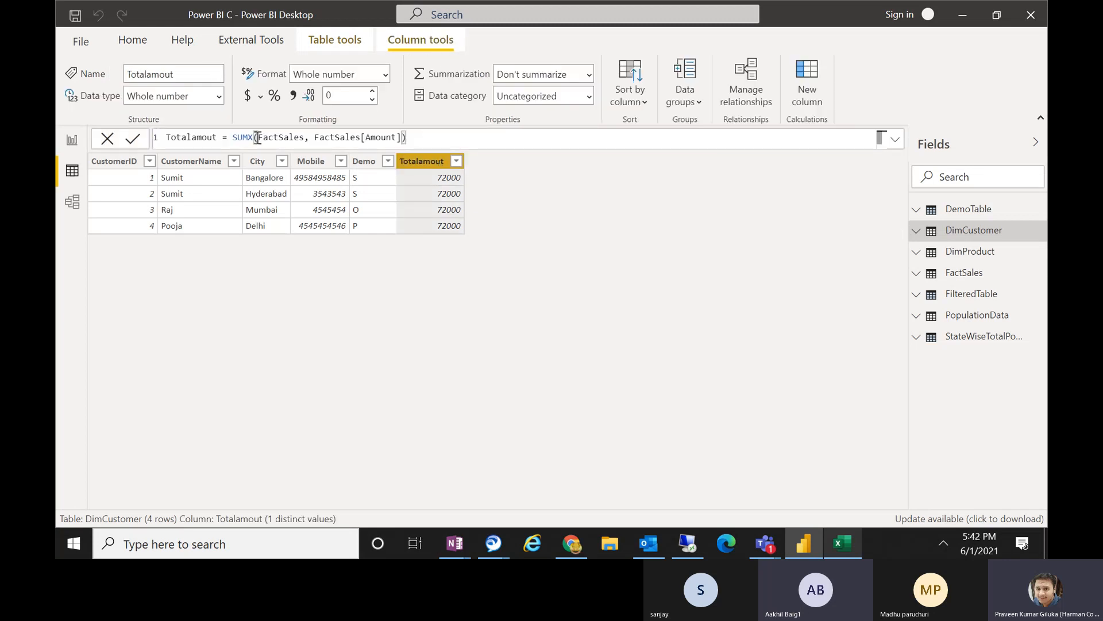
double_click(260, 137)
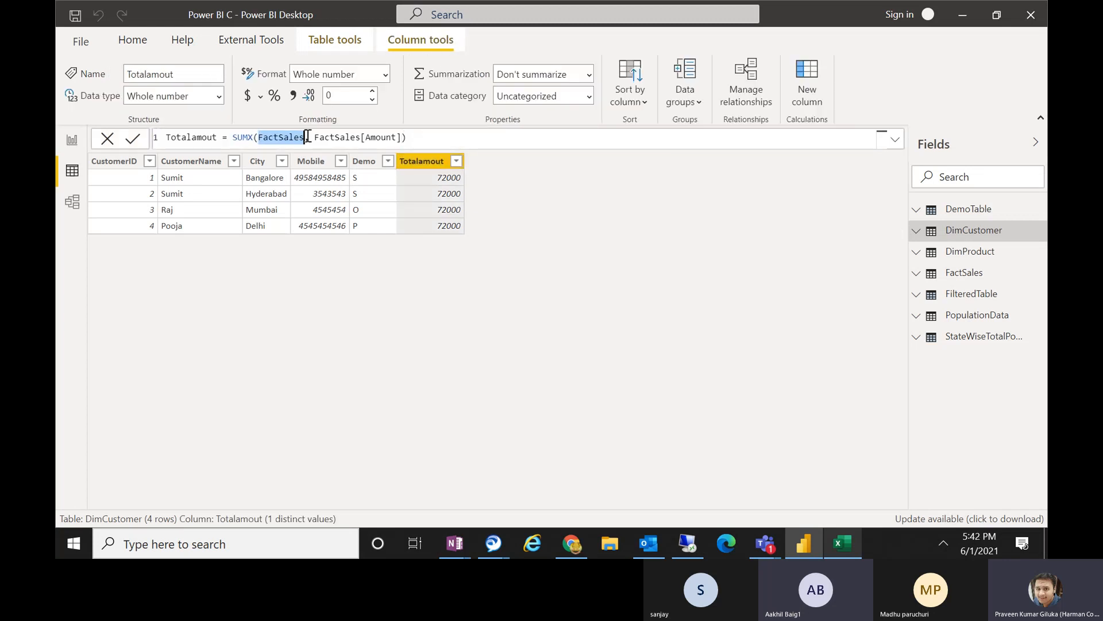
click(262, 138)
text(re)
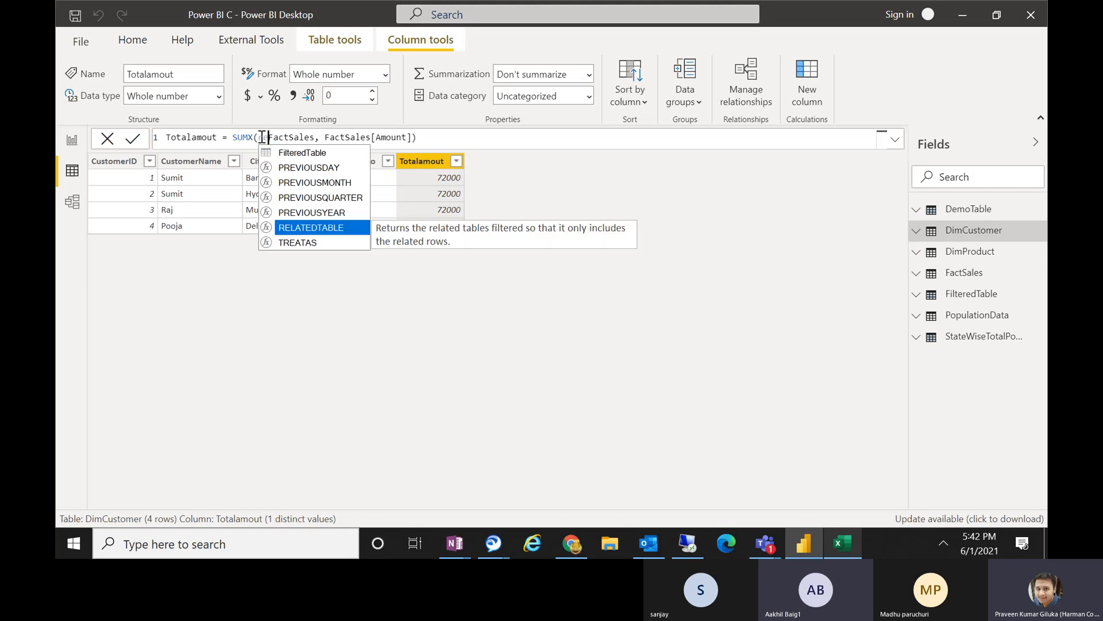
key(Tab)
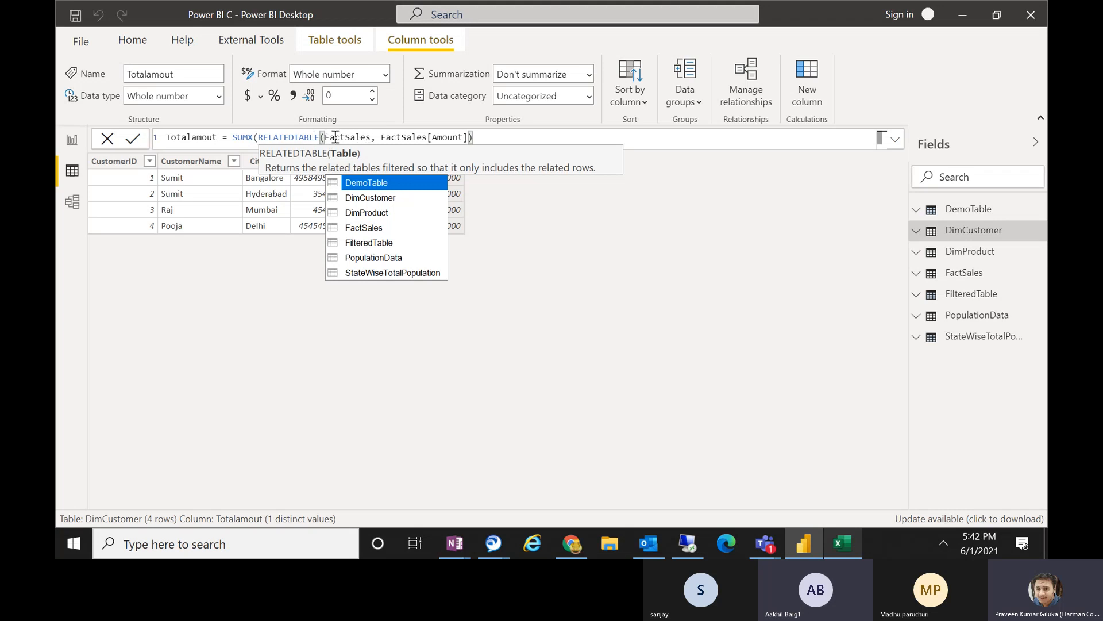
click(371, 138)
text())
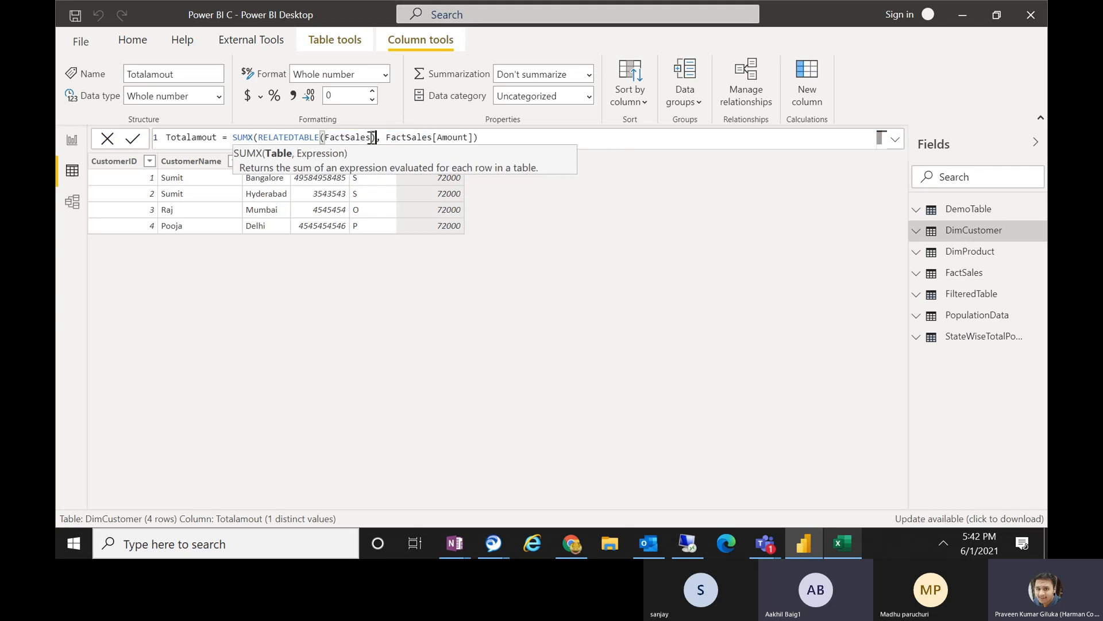
click(494, 135)
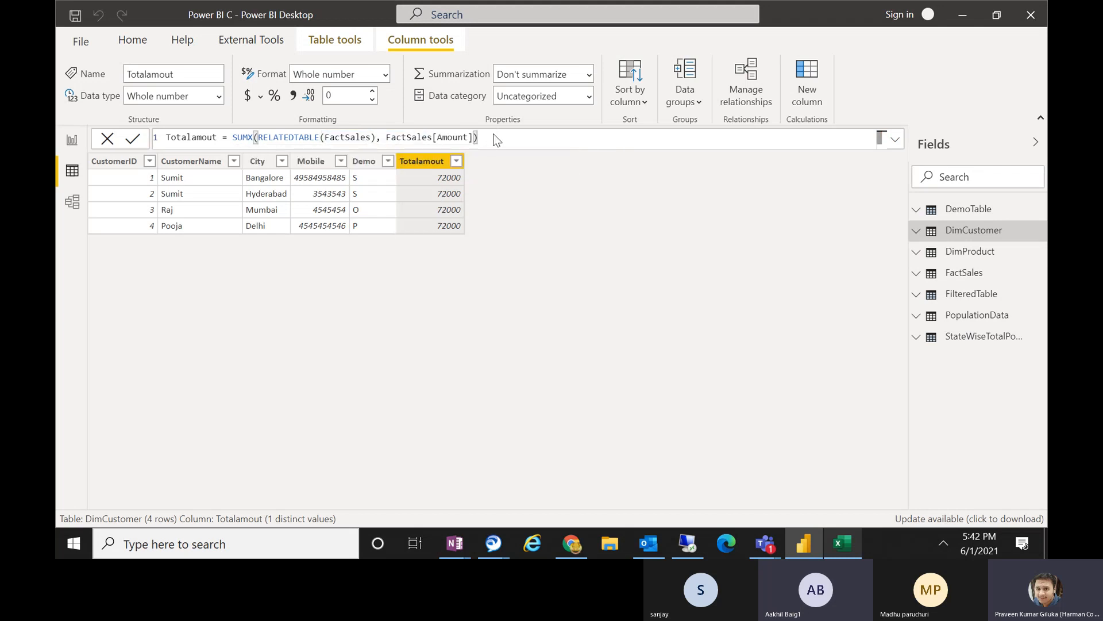
key(Return)
Compare the Totalamout values in DimCustomer with the FactSales rows and examine the RELATEDTABLE and FactSales[Amount] parts of the formula.
click(948, 281)
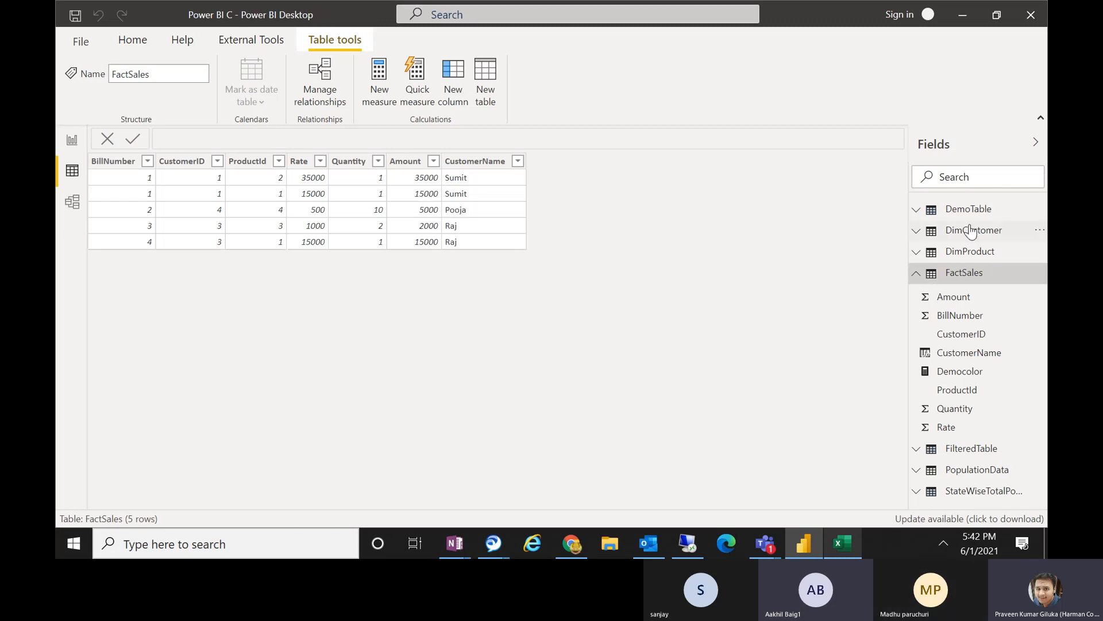
click(962, 229)
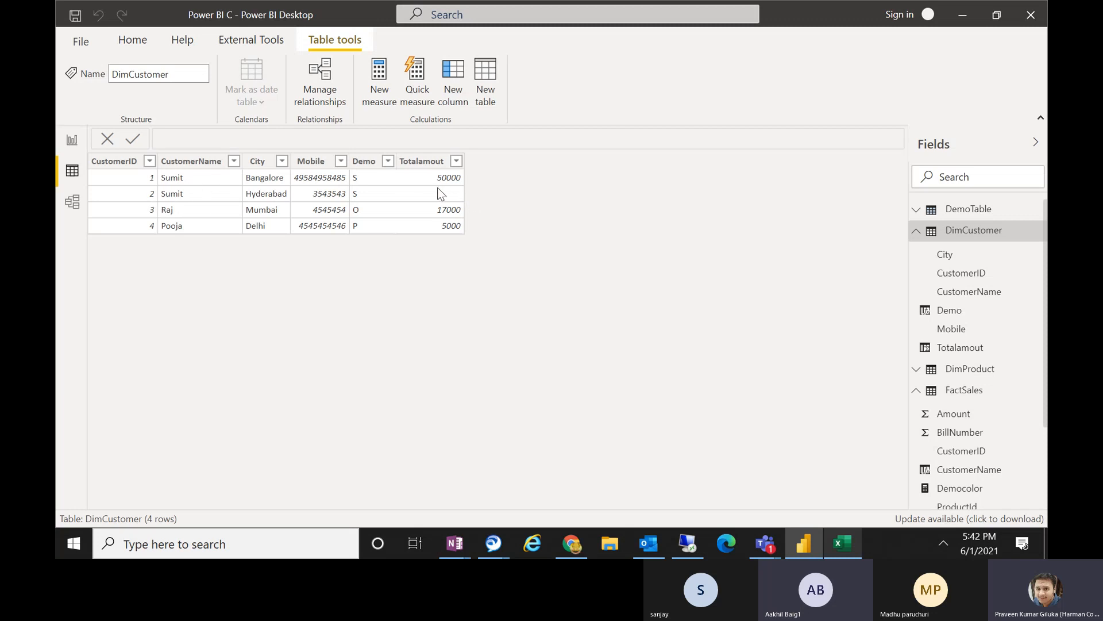
click(418, 166)
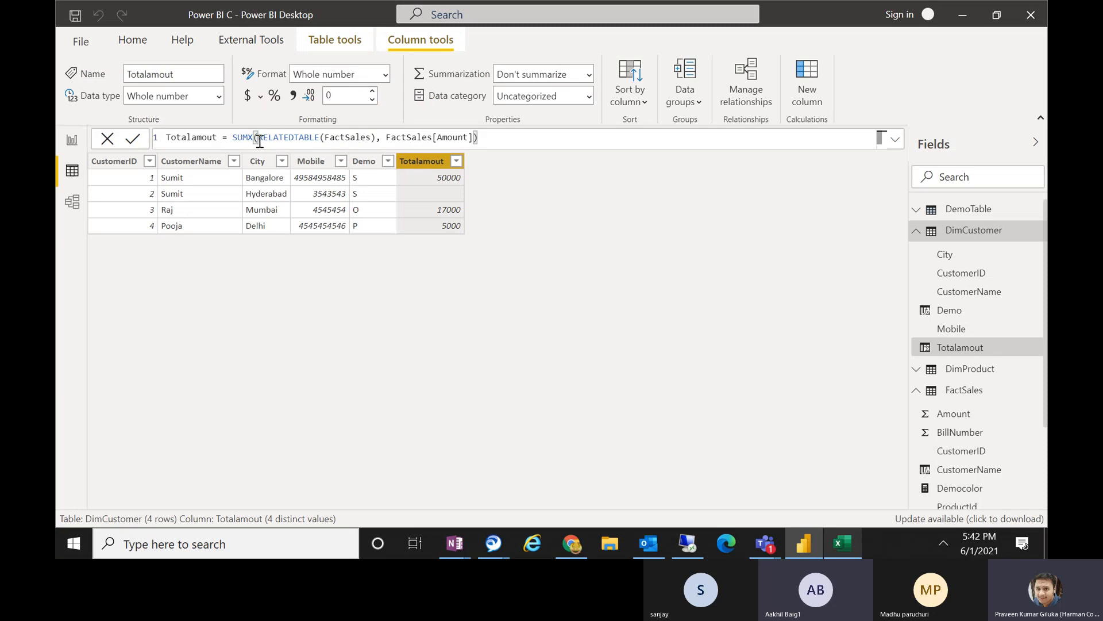
drag(329, 137, 374, 135)
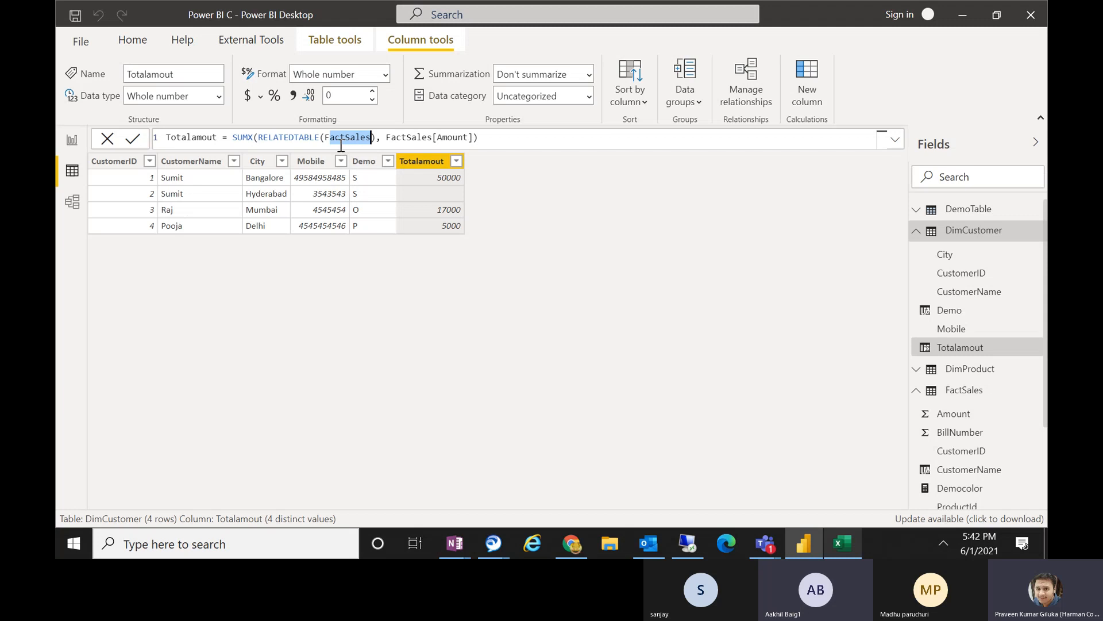
click(259, 137)
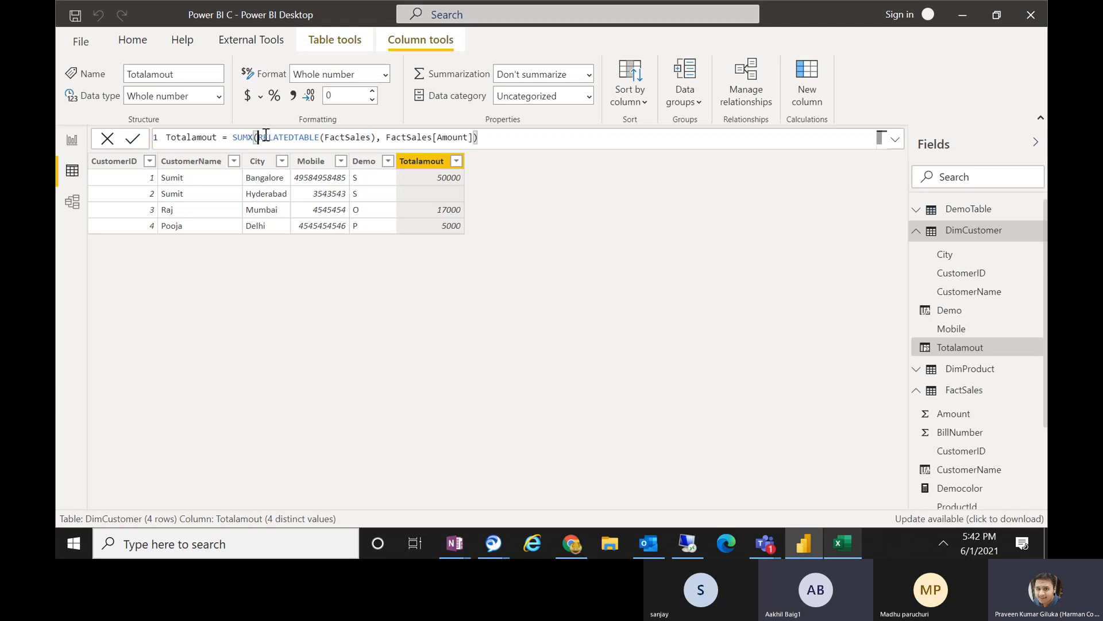
drag(266, 136, 319, 142)
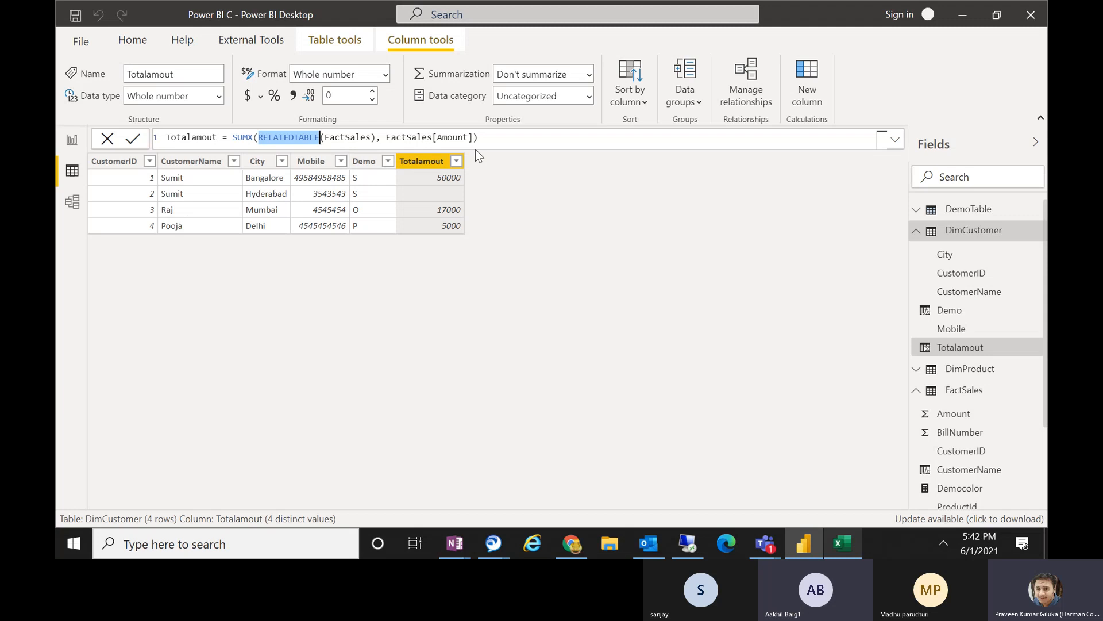
drag(475, 137, 387, 140)
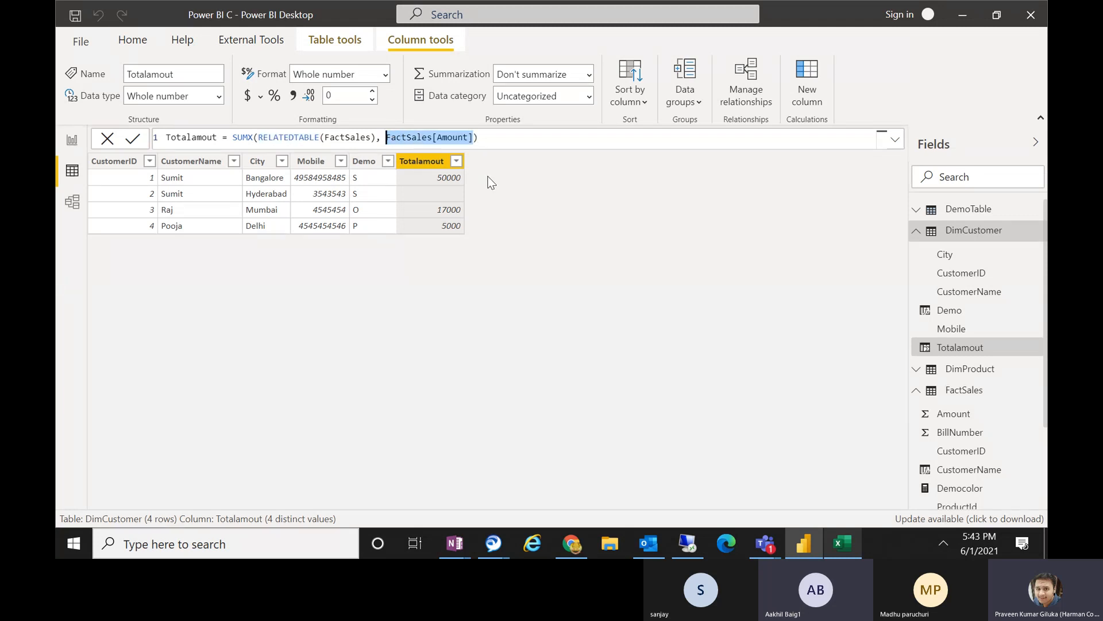
click(257, 138)
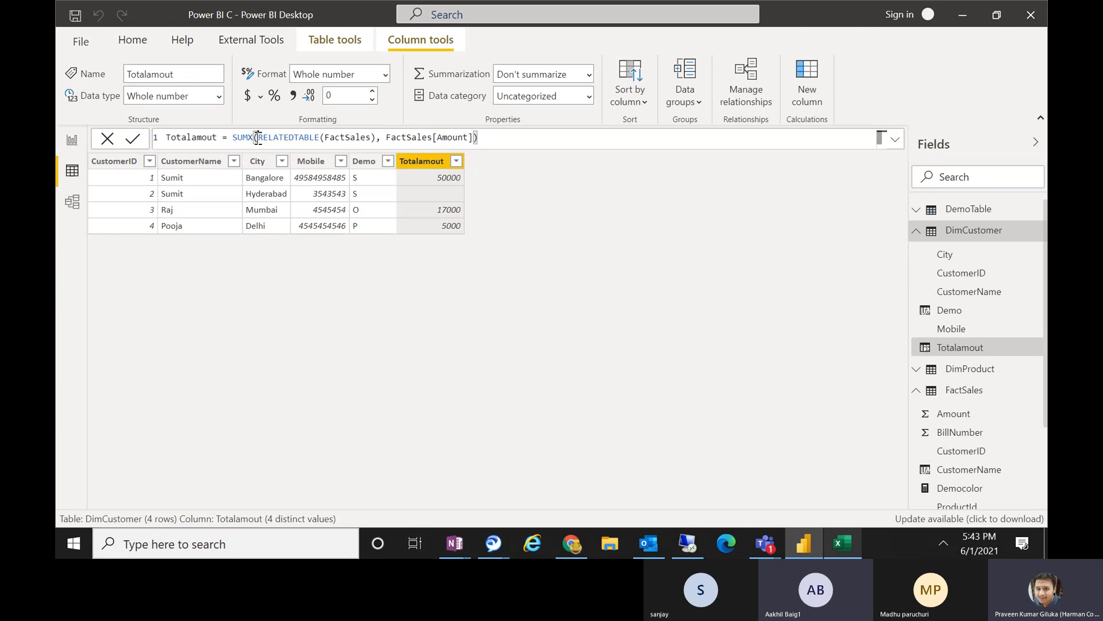
drag(258, 138, 325, 137)
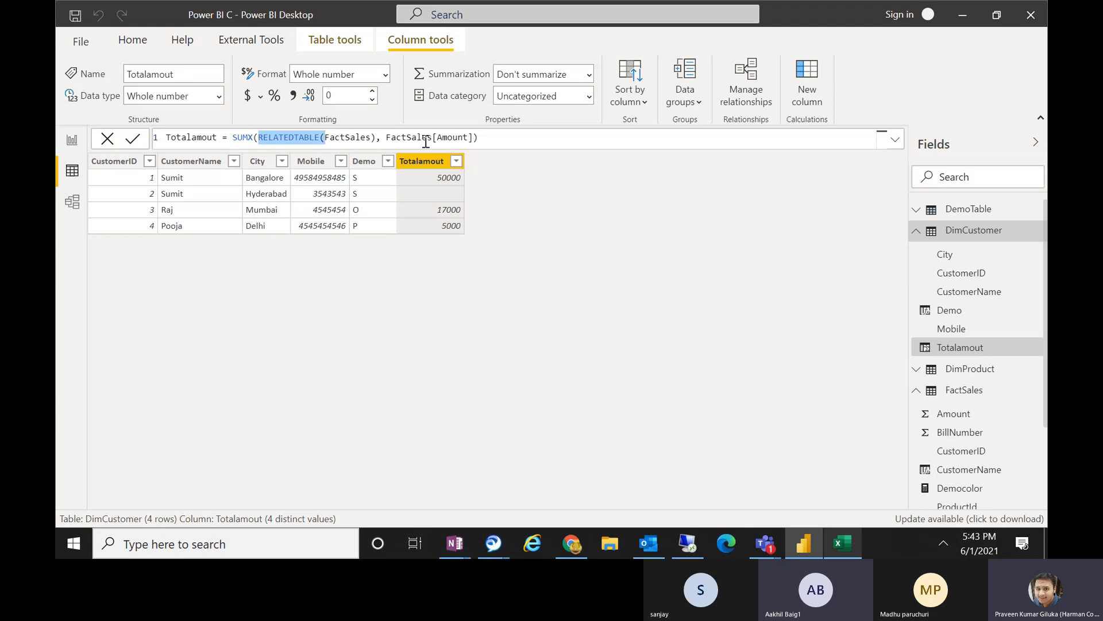
click(492, 136)
drag(493, 136, 249, 138)
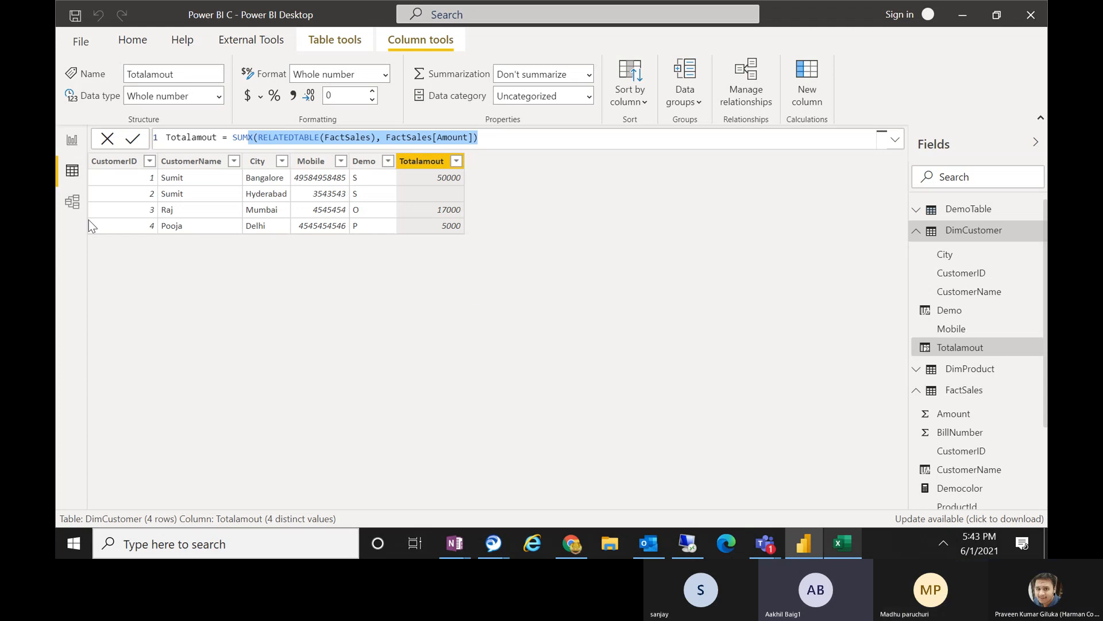
Switch to the Excel workbook and enter RELATEDTABLE in cell J5, two rows below RELATED.
click(841, 543)
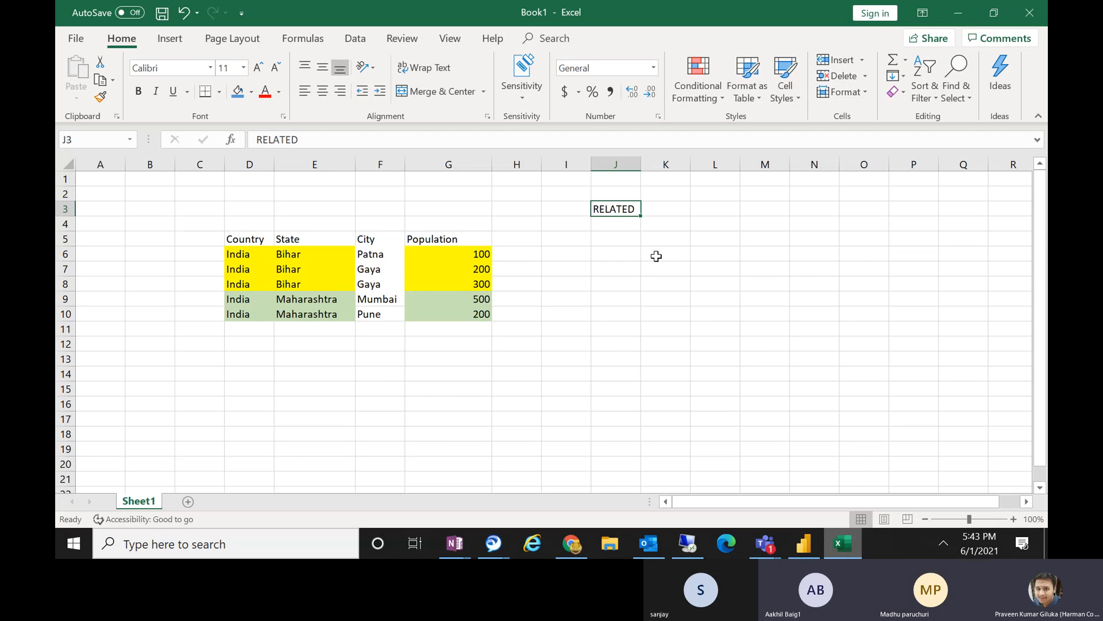
click(606, 241)
text(re)
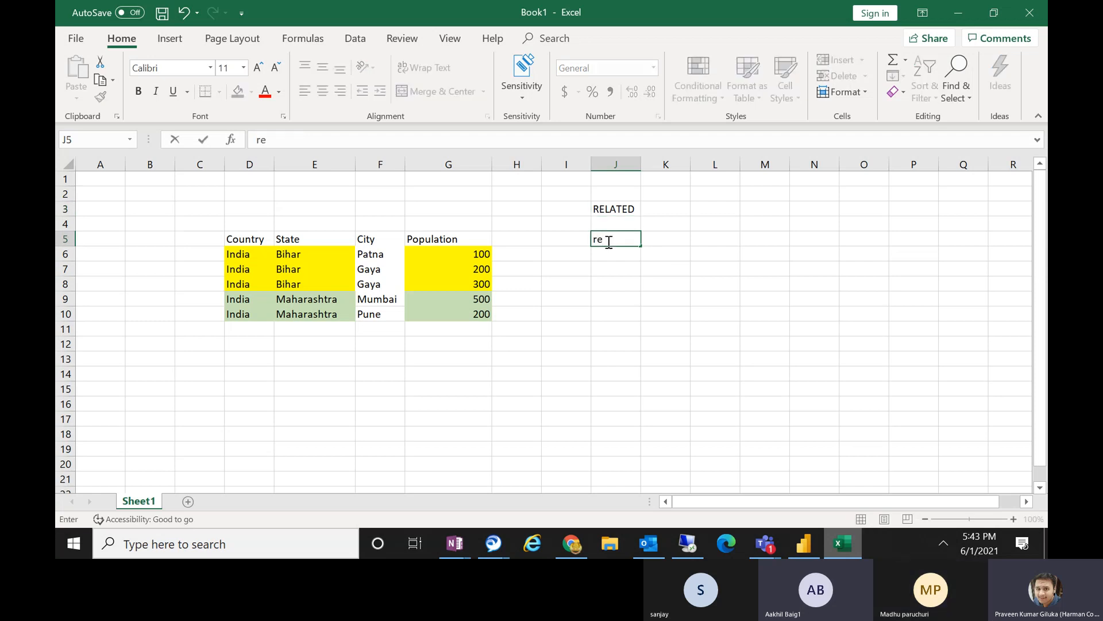
key(BackSpace)
key(BackSpace)
text(RELATEDTABL)
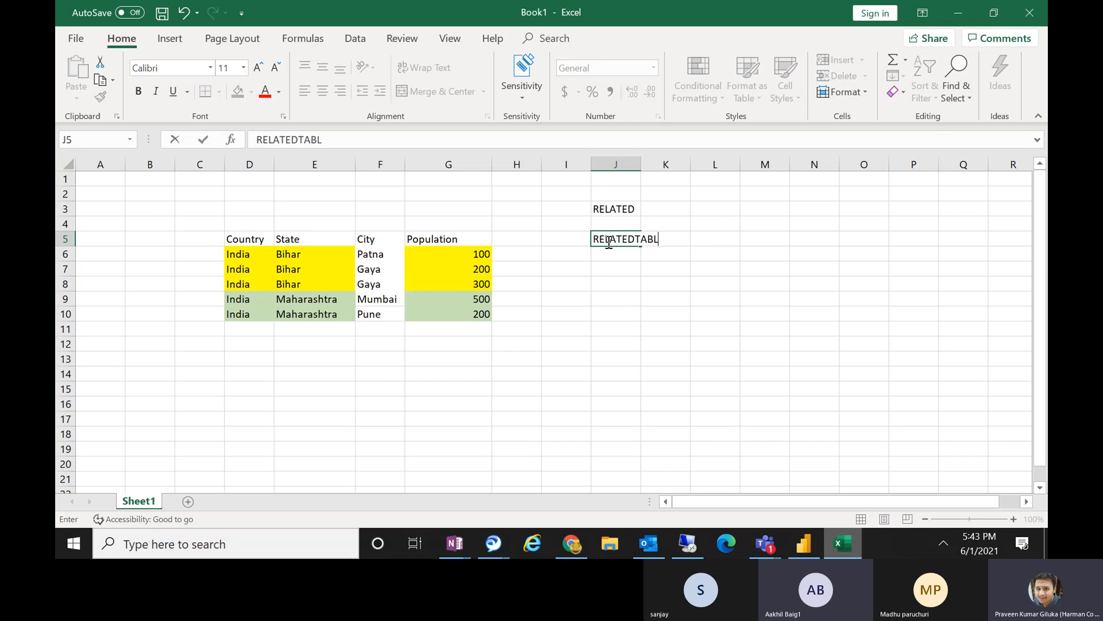
text(E)
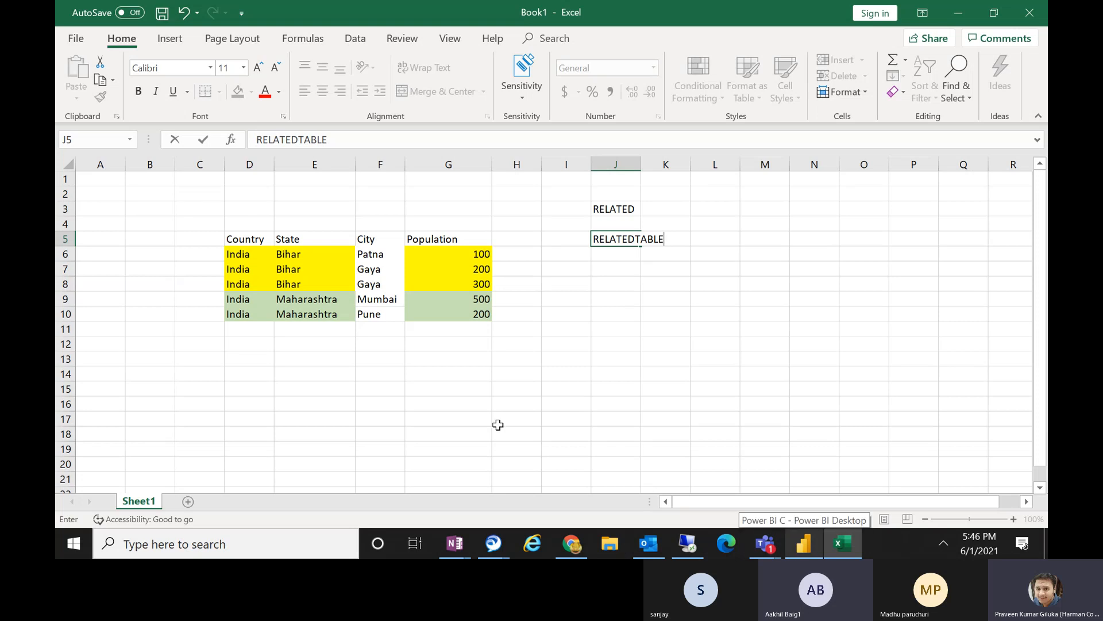
Return to Power BI Desktop and view the model relationships between DimCustomer, FactSales and DimProduct.
click(804, 544)
click(559, 283)
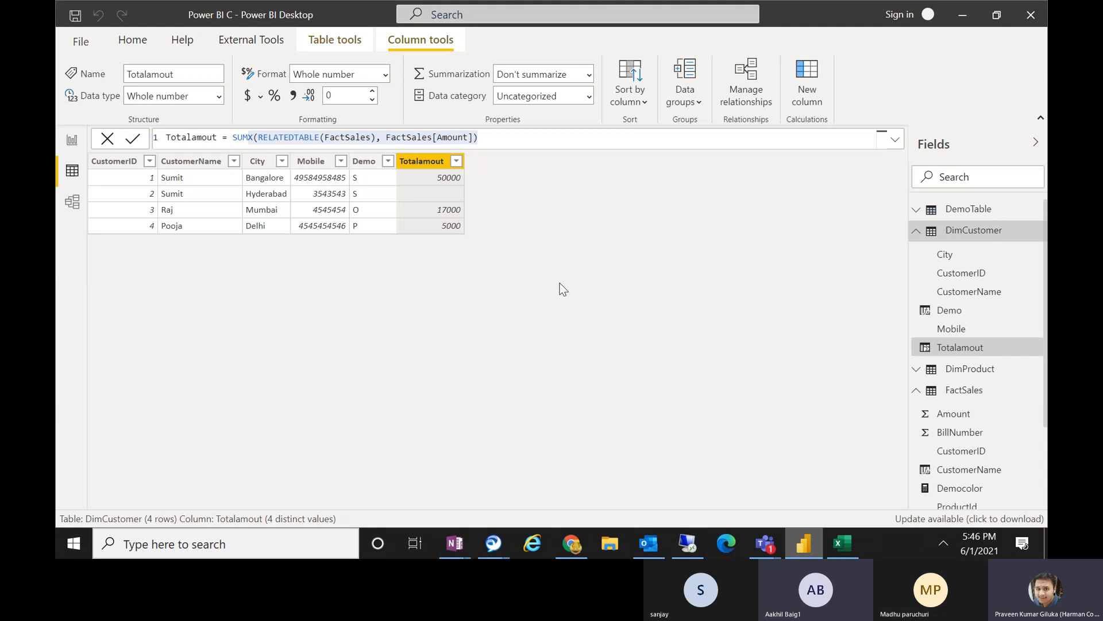
click(74, 207)
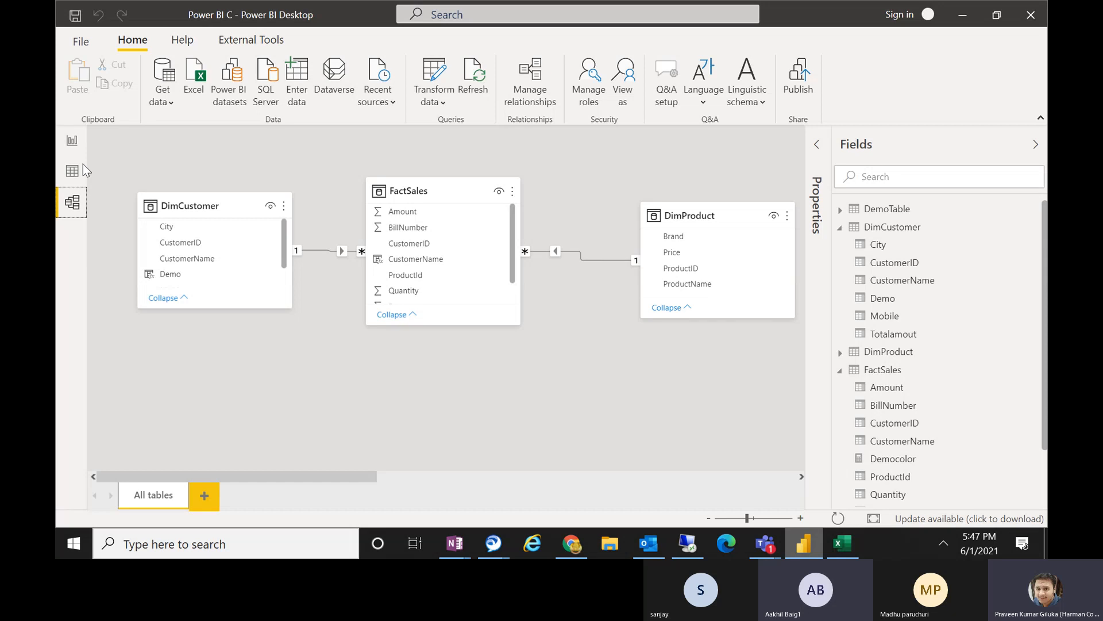
From the report view, create a calculated table named Dimdate and begin its formula with the CALENDAR function.
click(64, 143)
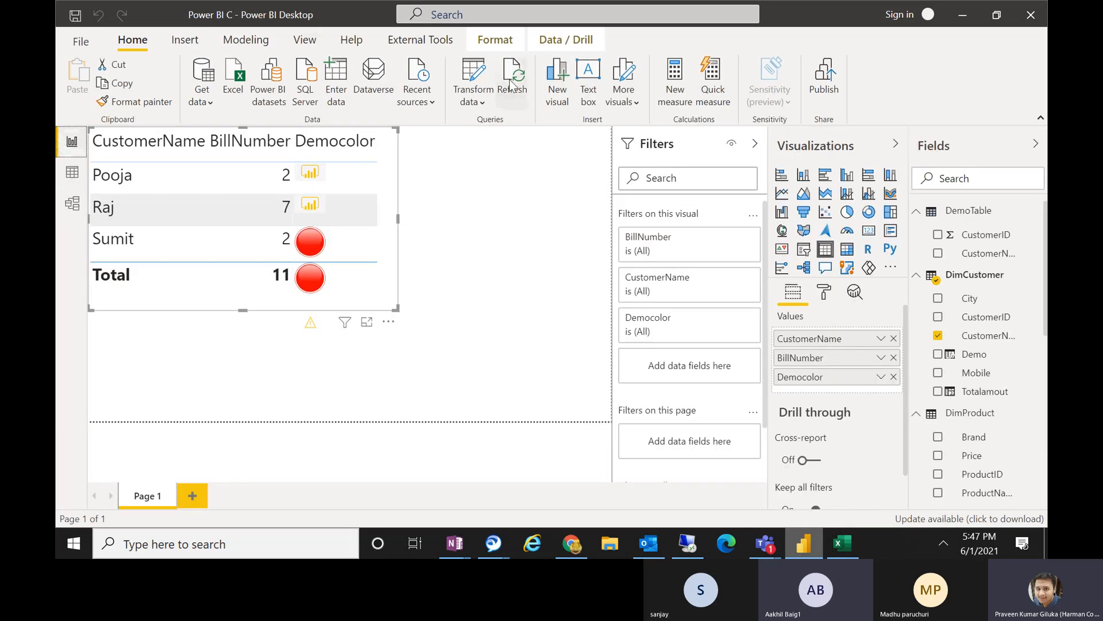
click(250, 42)
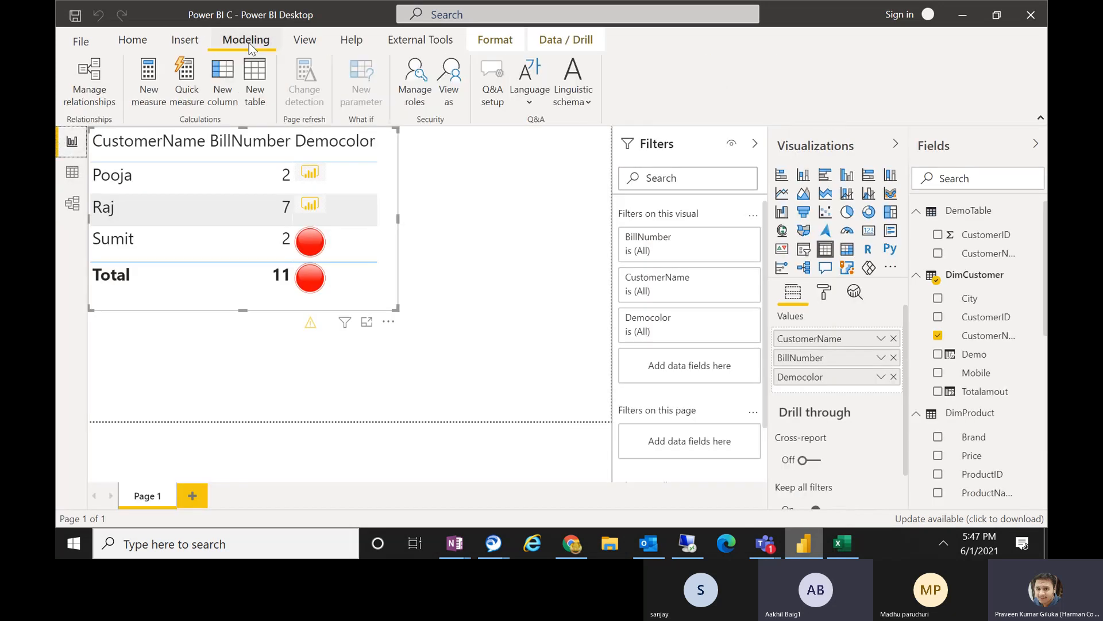
click(256, 92)
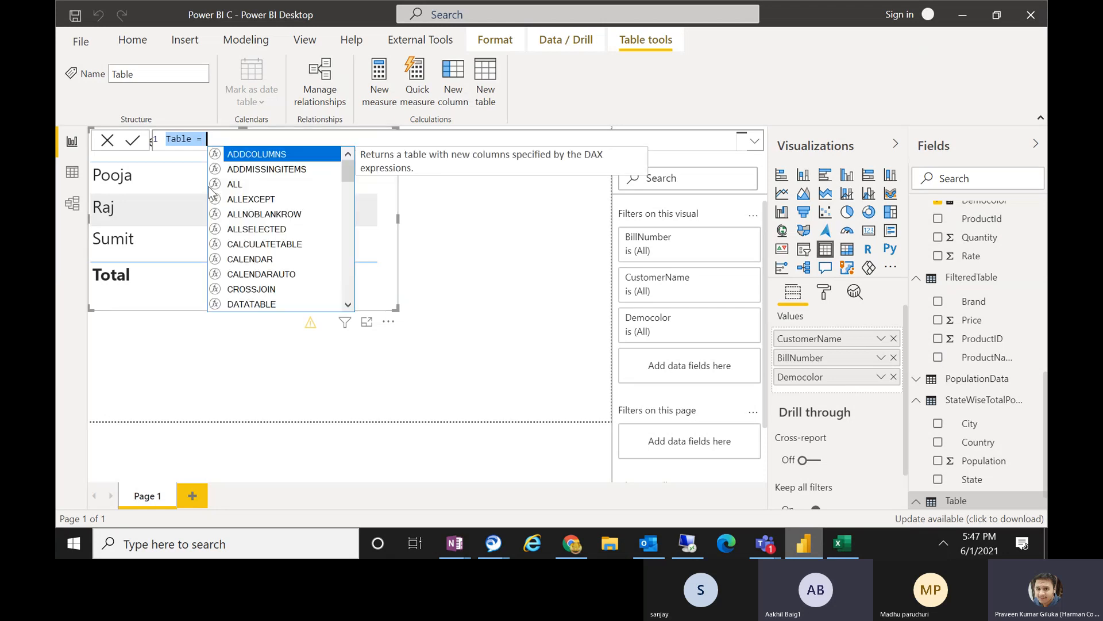
text(Dimdate)
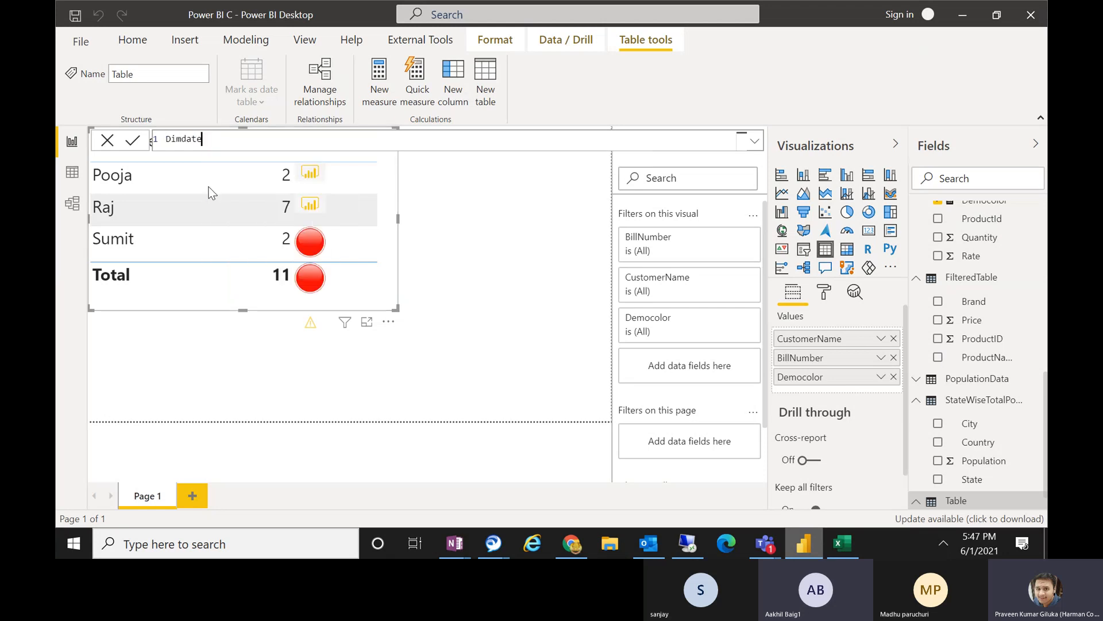
text( = )
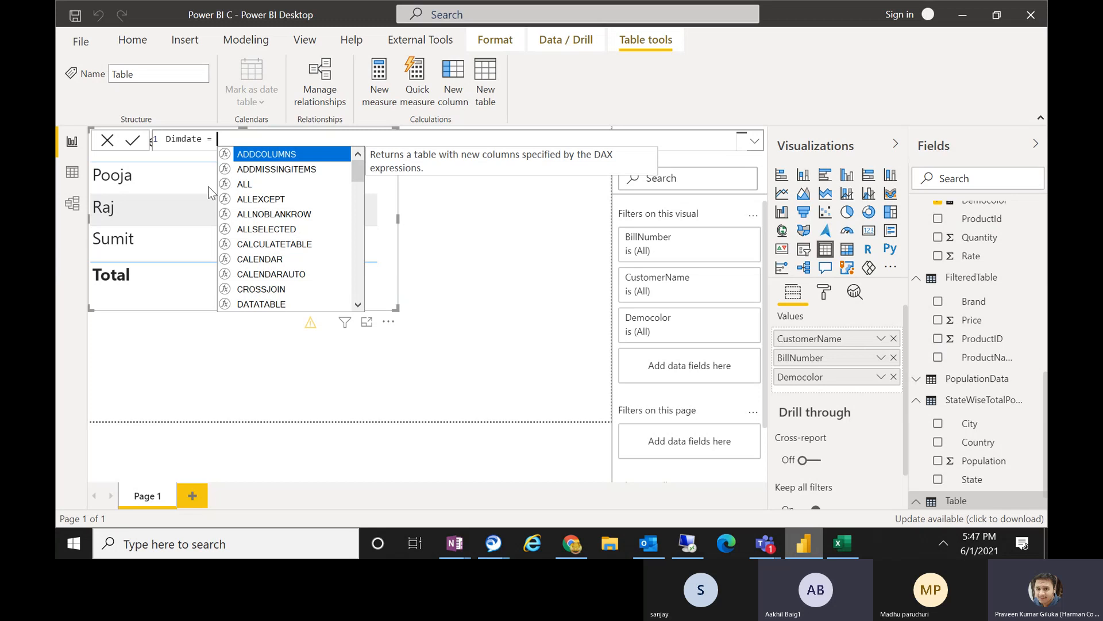
text(calen)
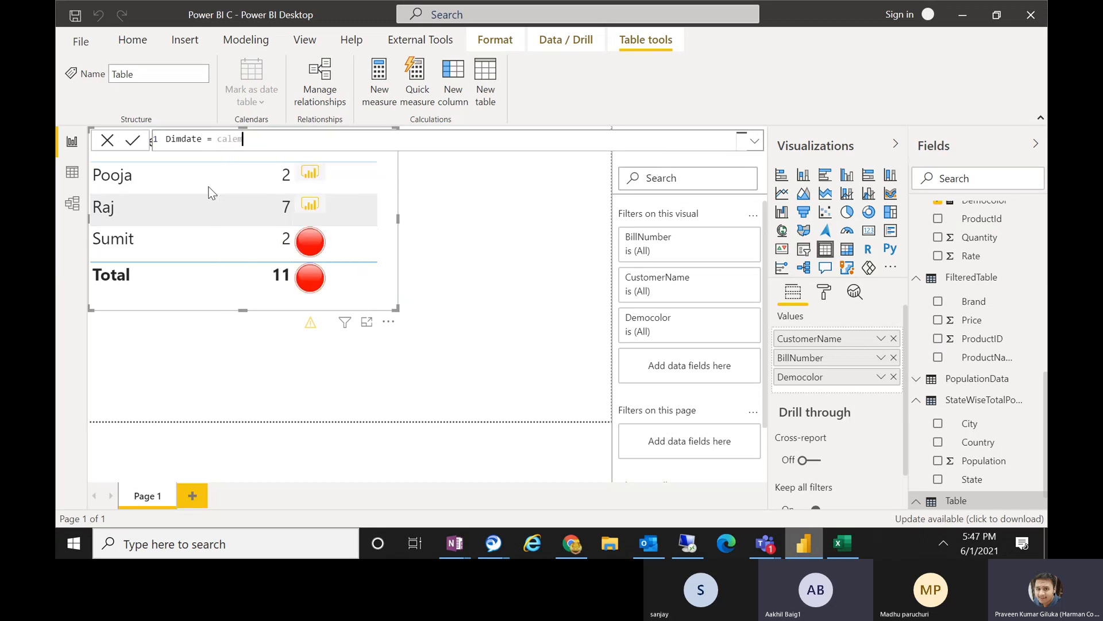
key(BackSpace)
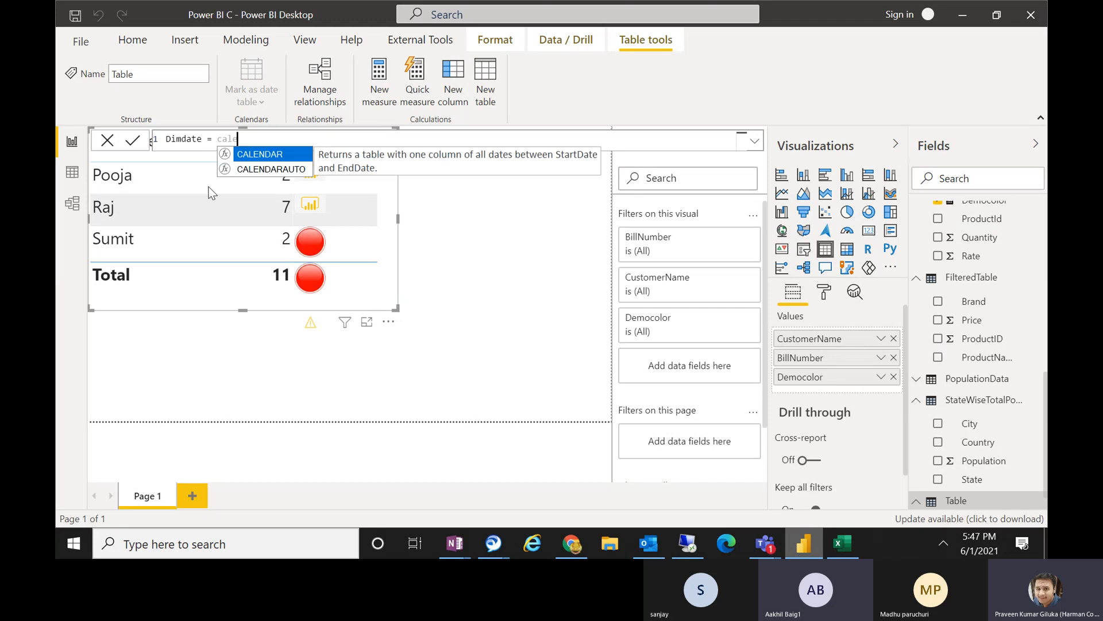
key(Tab)
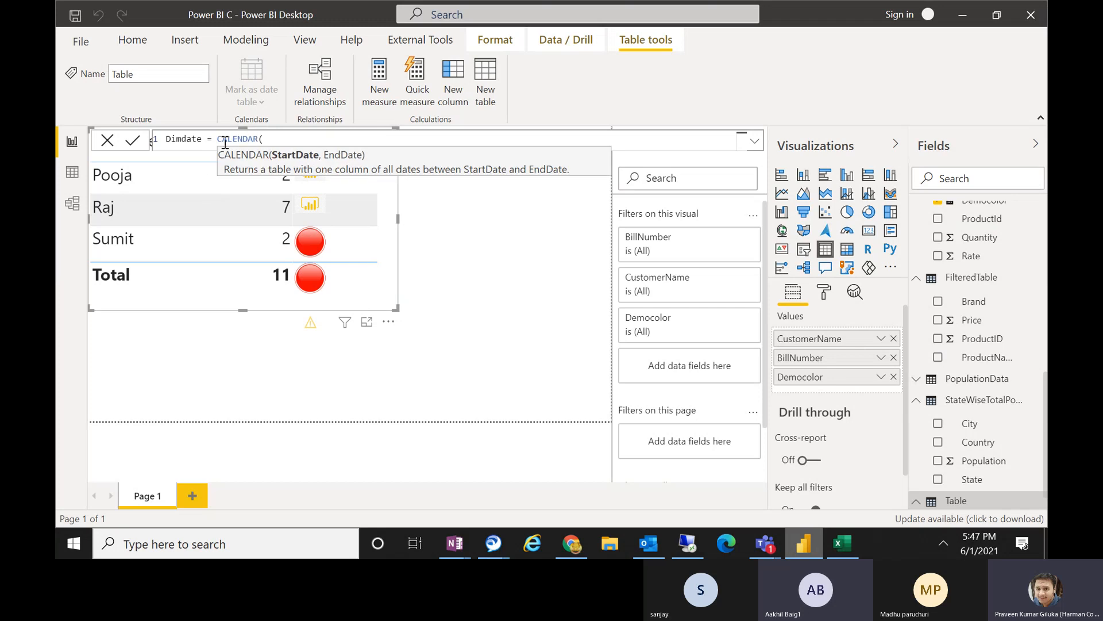
drag(225, 141, 249, 140)
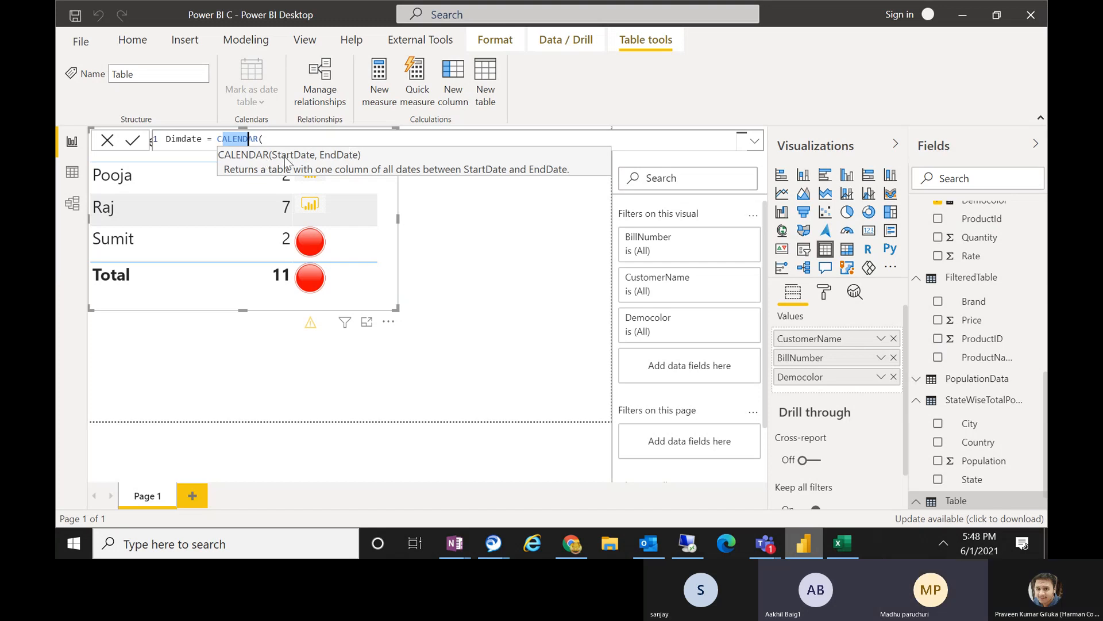
click(328, 142)
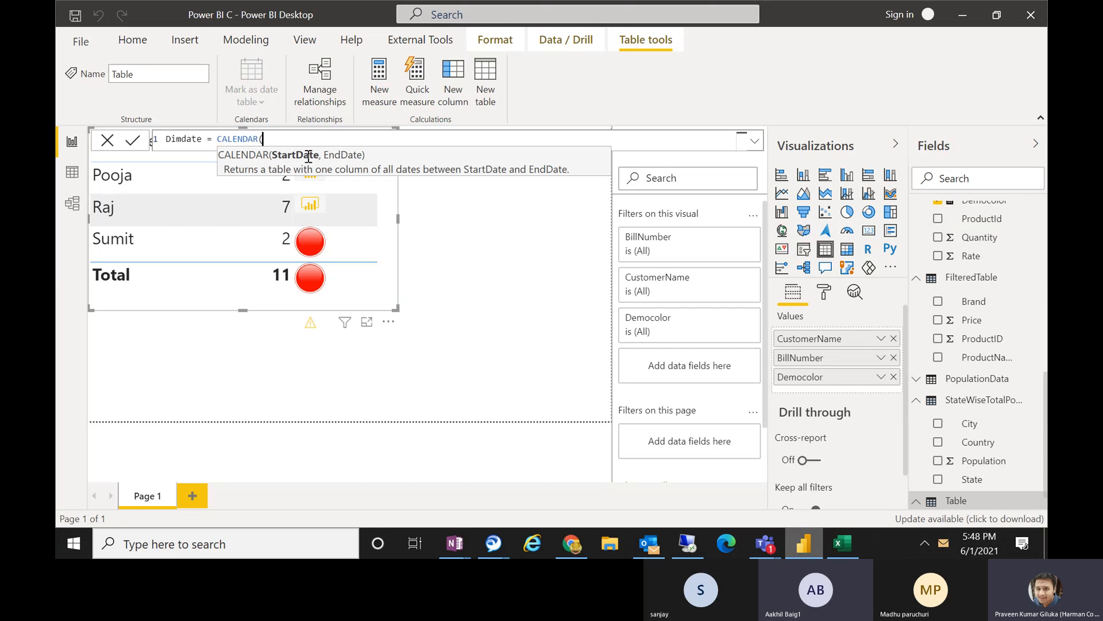
Enter DATE(2015, 1, 1) as the start date argument of the CALENDAR function.
text(DATE()
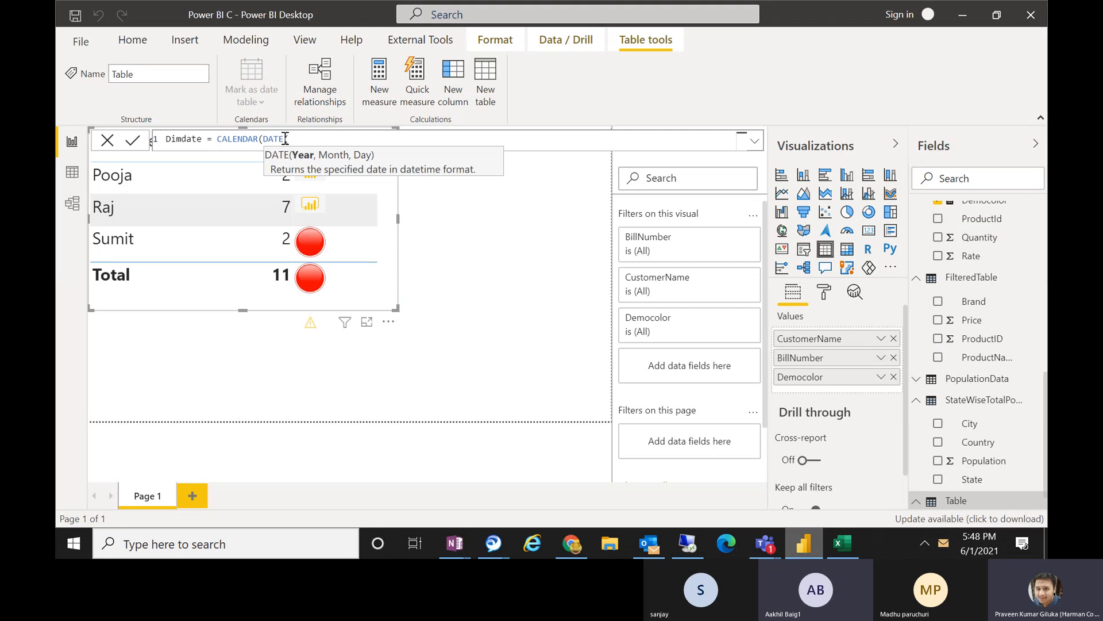
drag(263, 139, 287, 138)
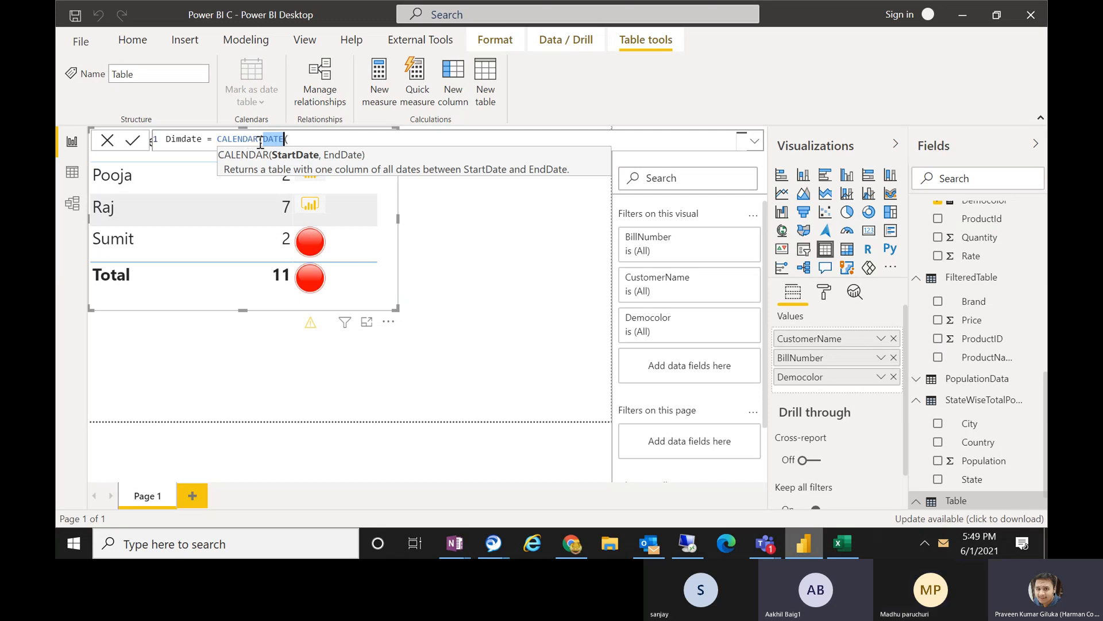
click(299, 140)
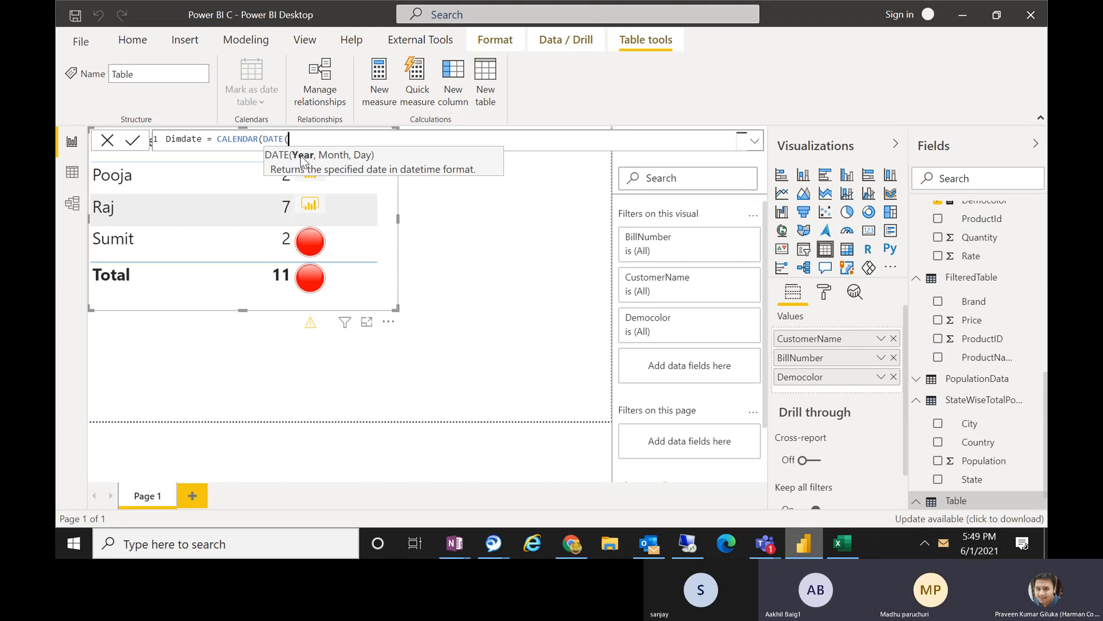
text(2015)
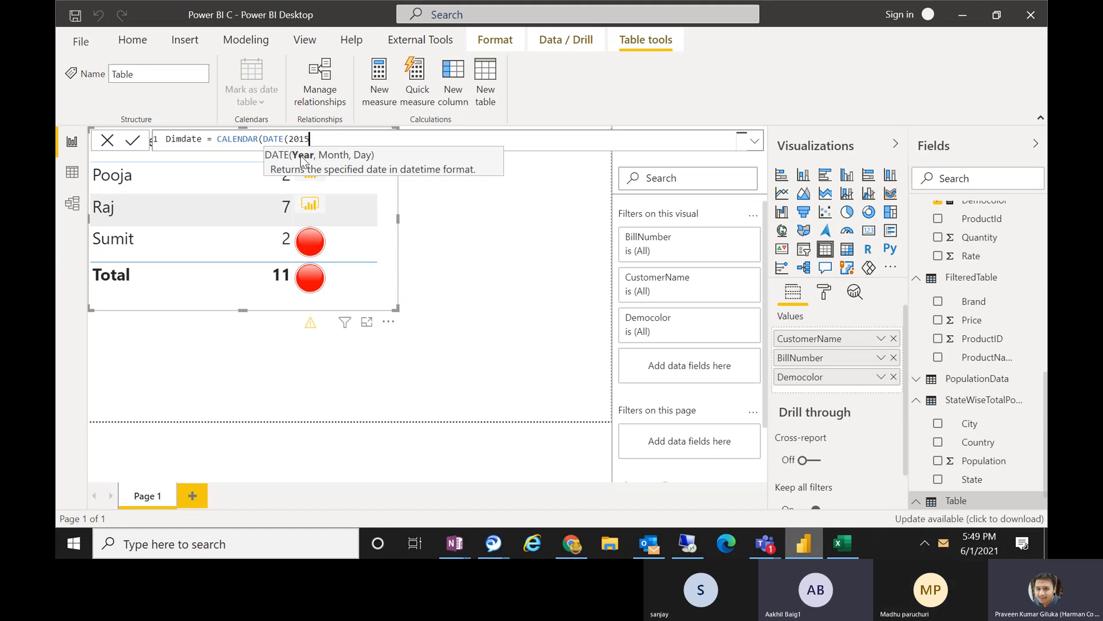
text(, )
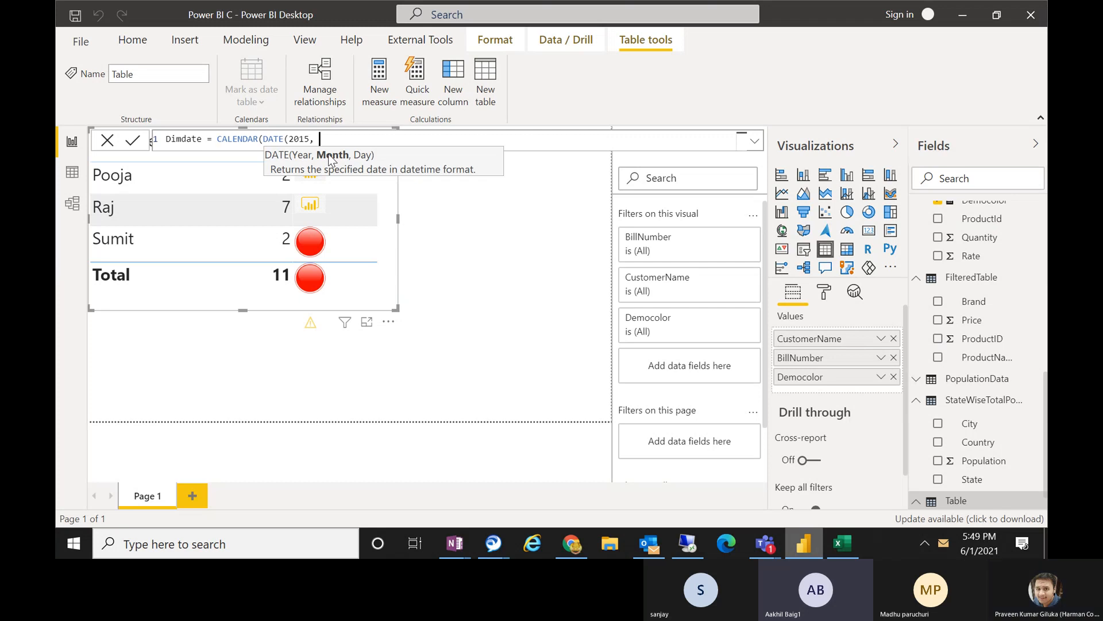
text(1,)
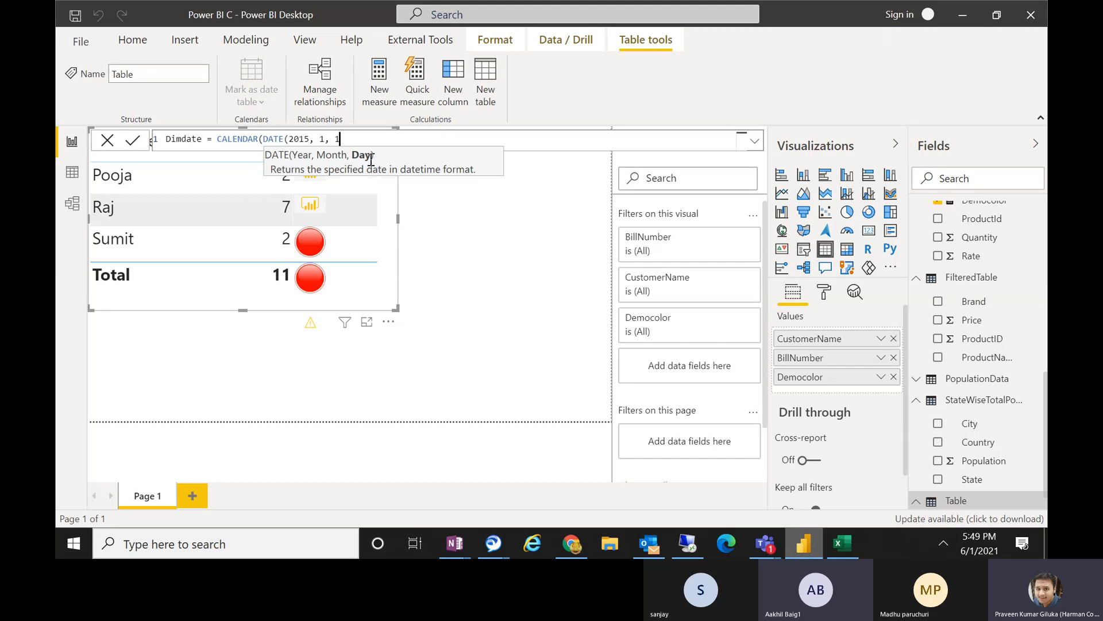
text( 1))
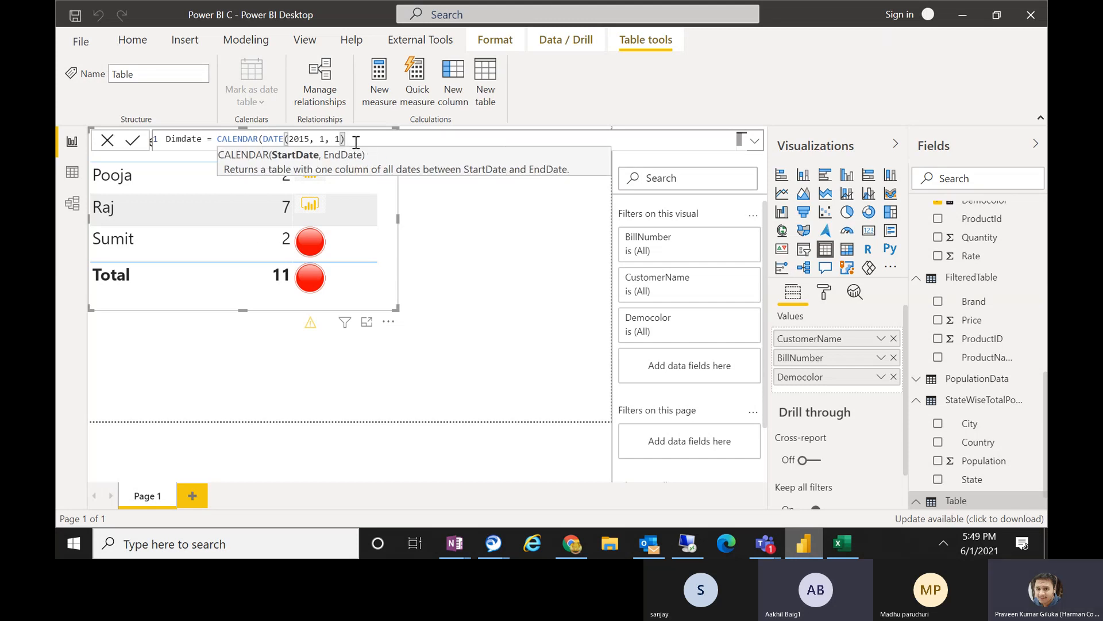
Examine the start date argument and its year, month and day parts in the Dimdate formula.
drag(345, 139, 264, 140)
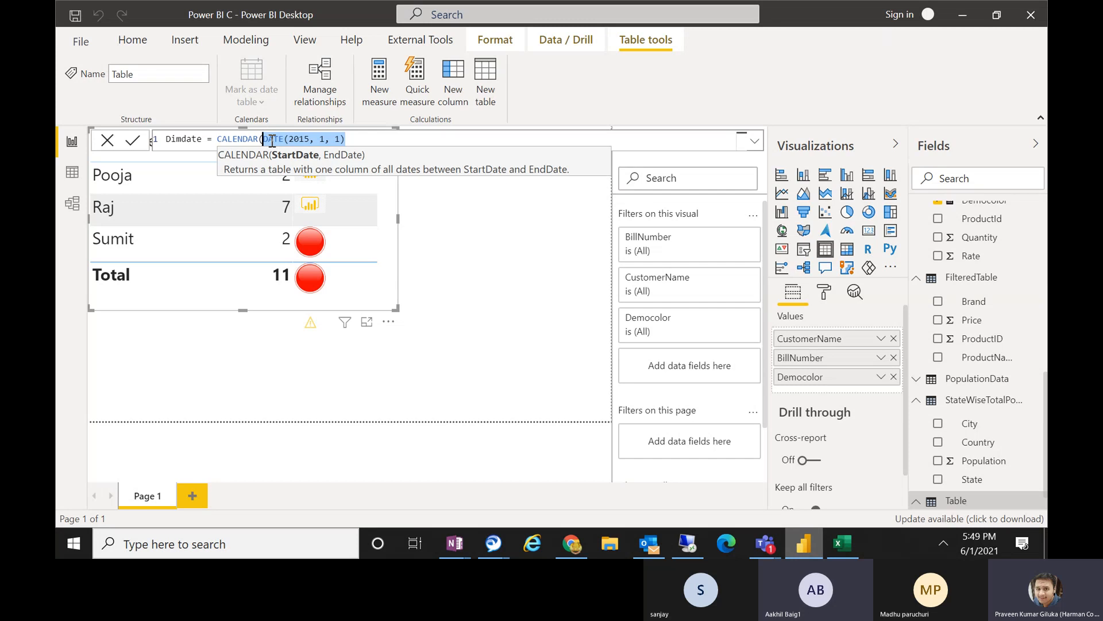
click(320, 139)
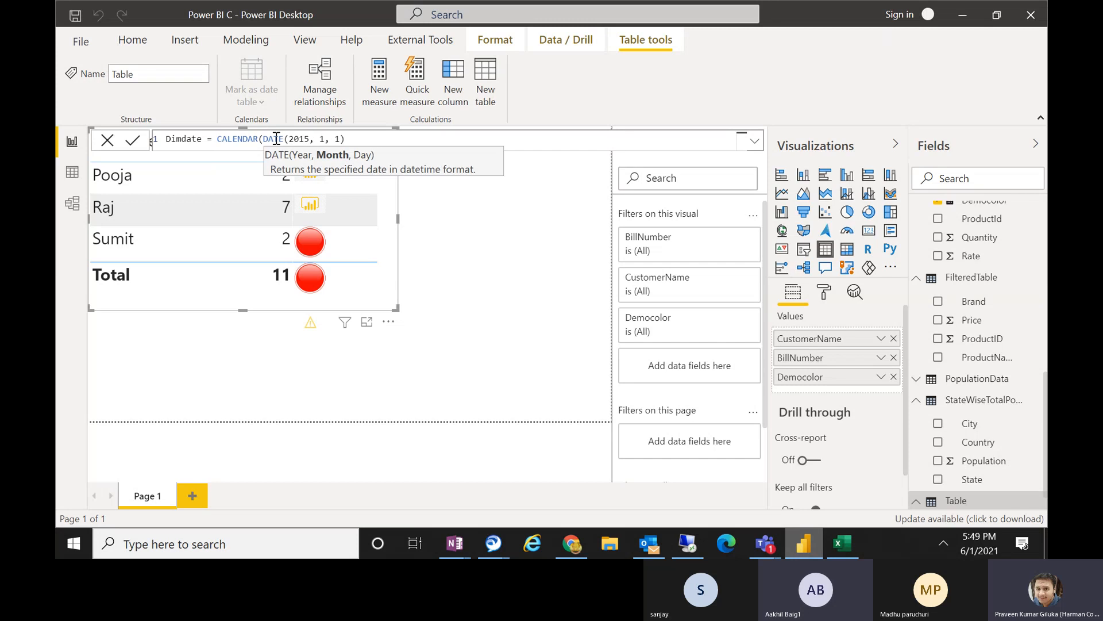
drag(346, 139, 268, 139)
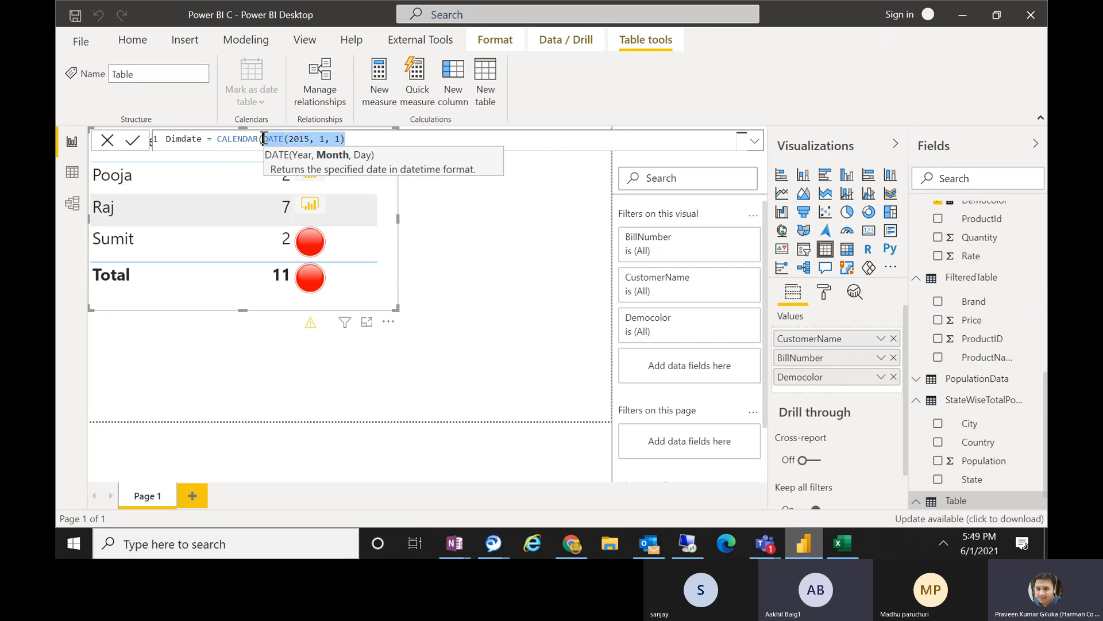
click(300, 141)
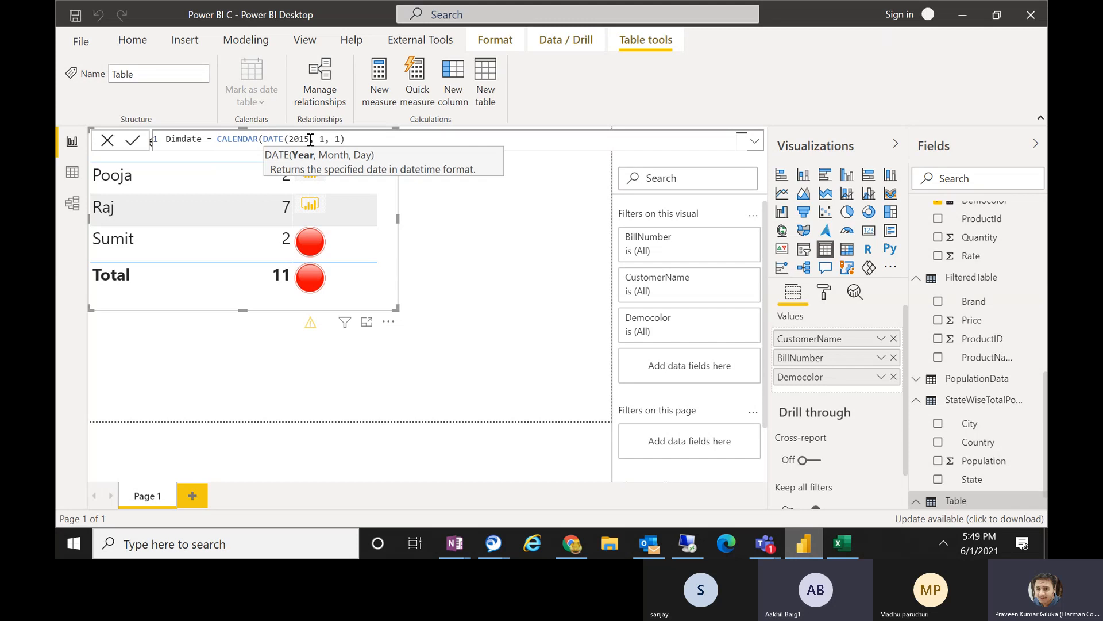
drag(310, 139, 337, 140)
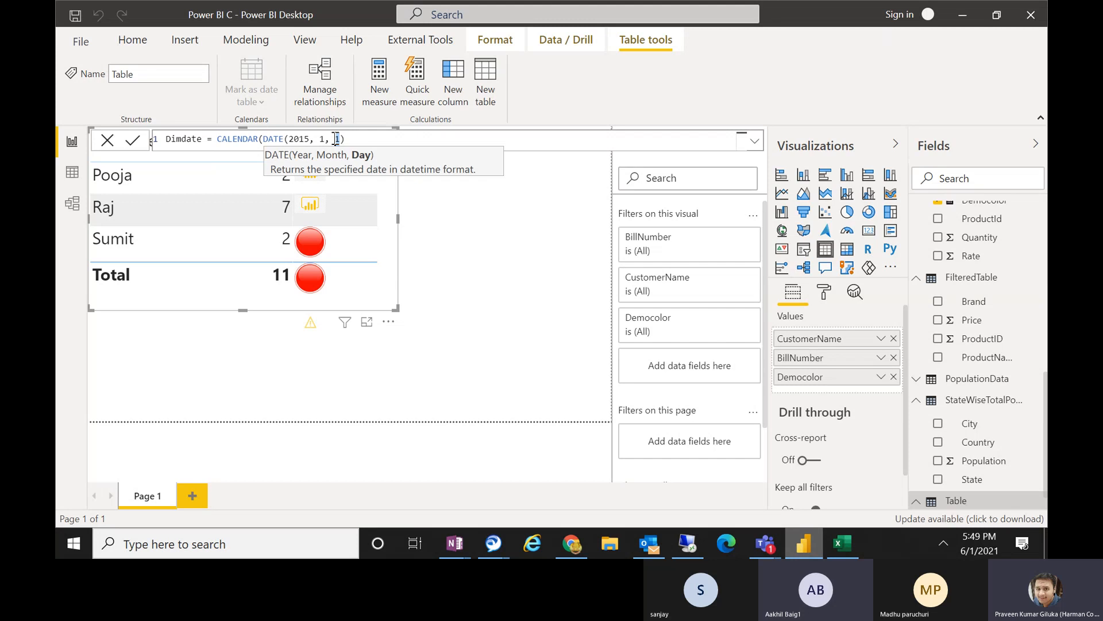
drag(359, 139, 266, 140)
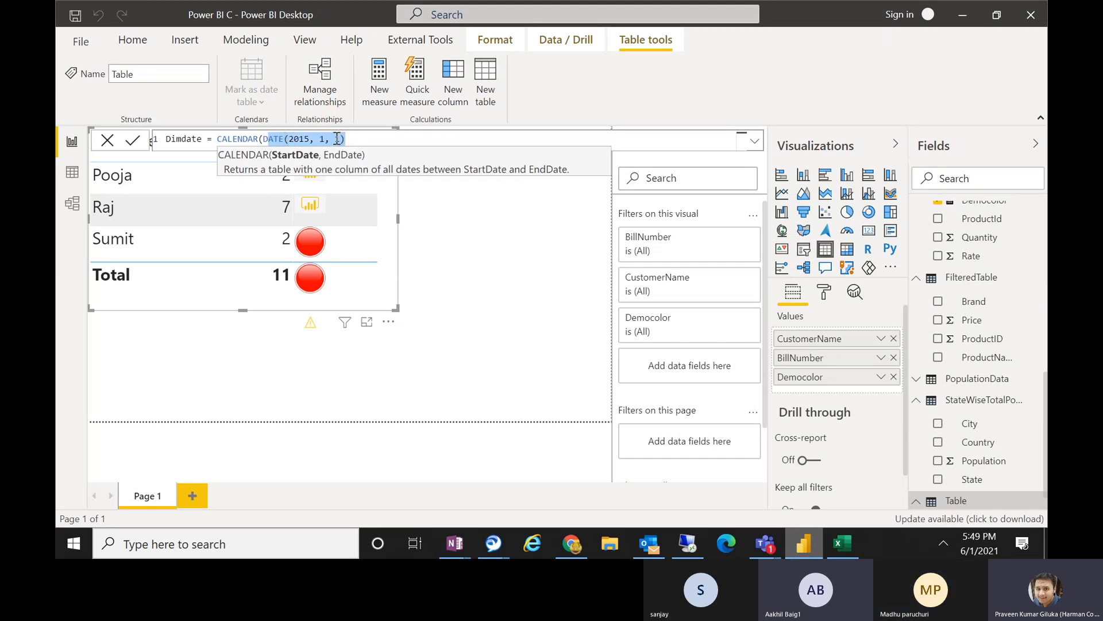
Enter DATE(2022, 12, 31) as the end date argument of CALENDAR and commit the Dimdate table formula.
click(358, 139)
text(, )
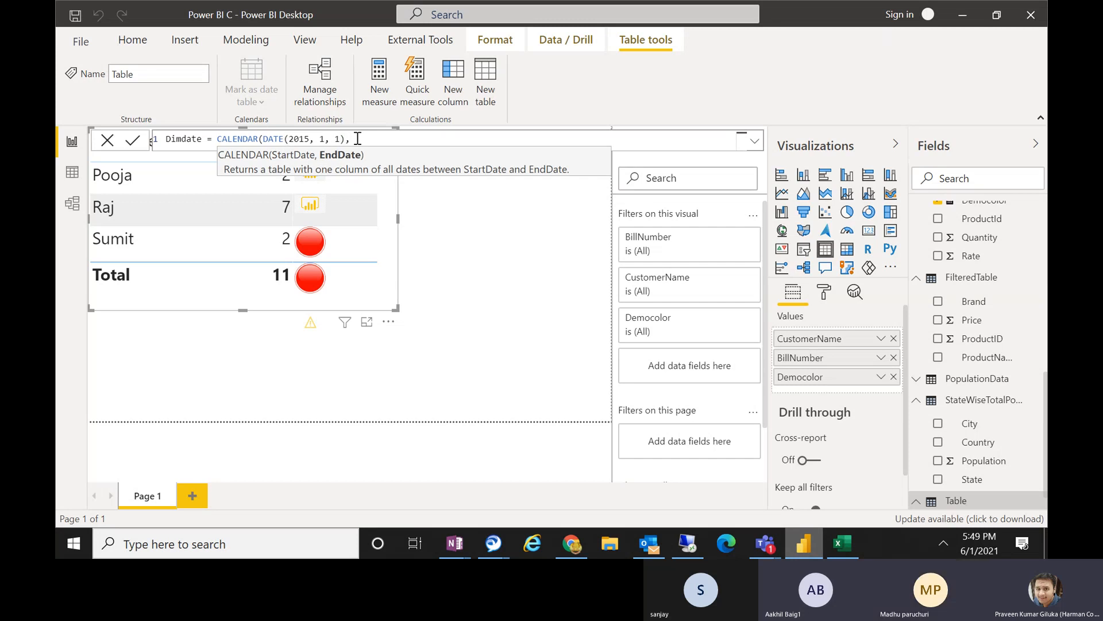
text(a)
key(BackSpace)
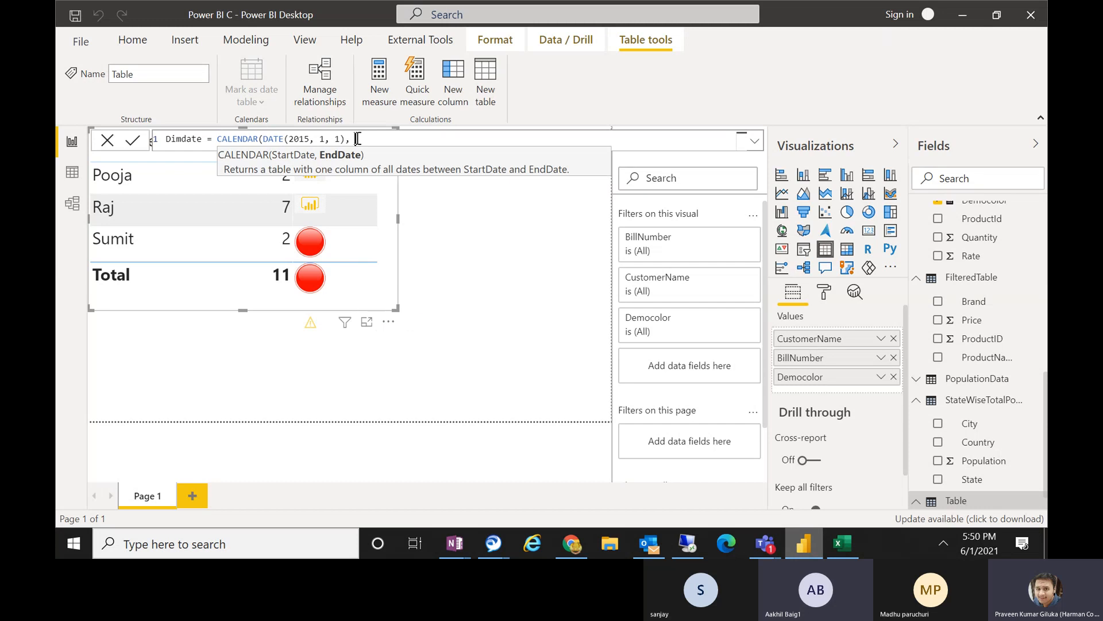
text(date)
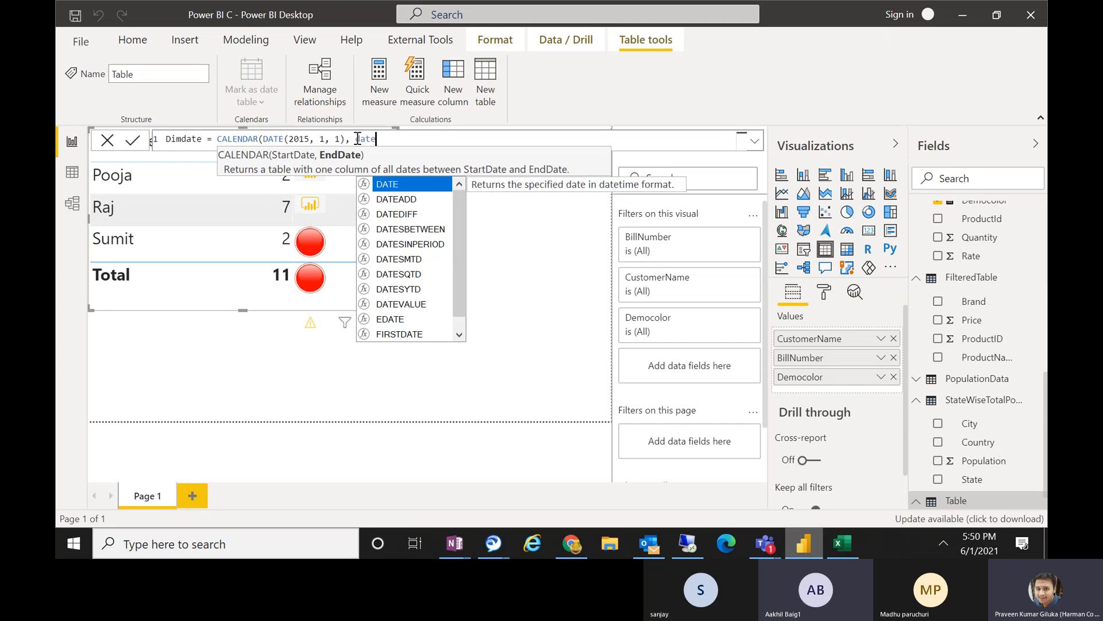
key(Tab)
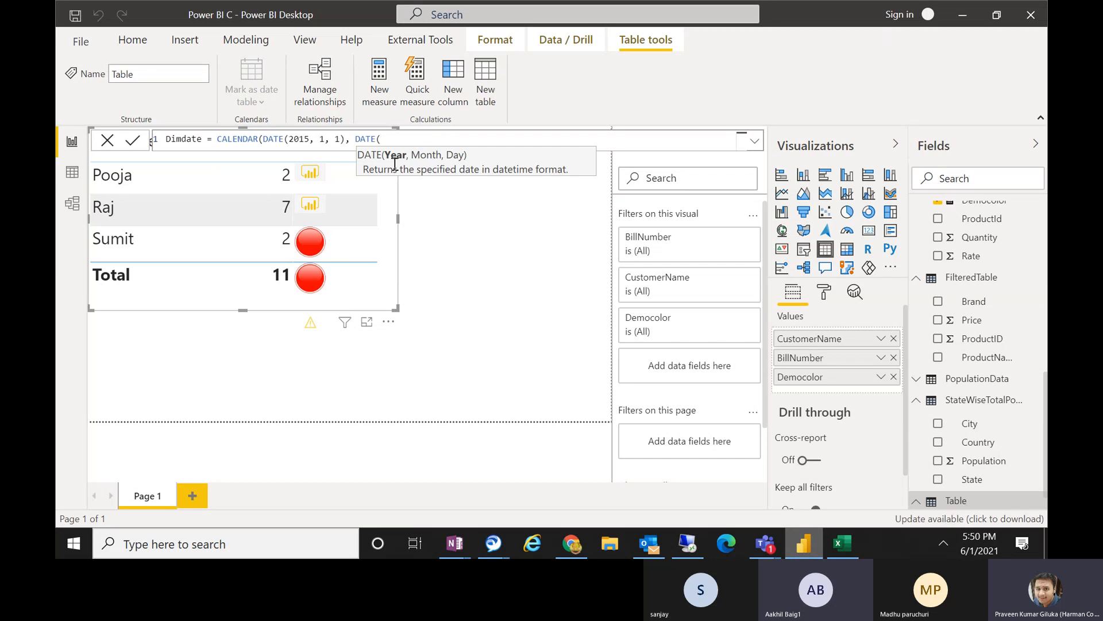
text(2022, 12, )
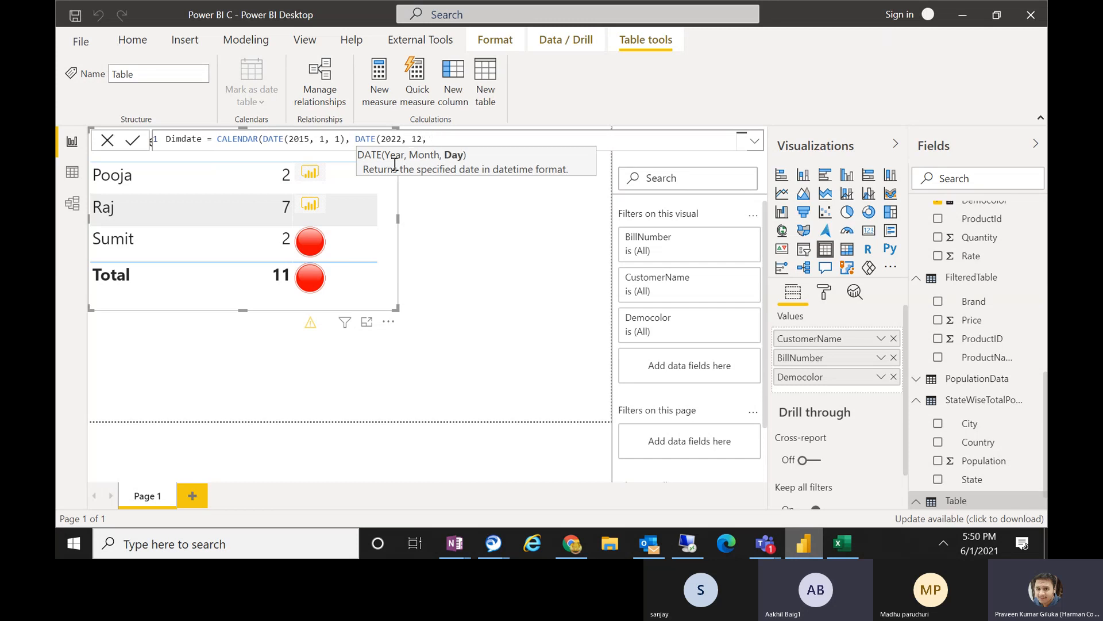
text(31)
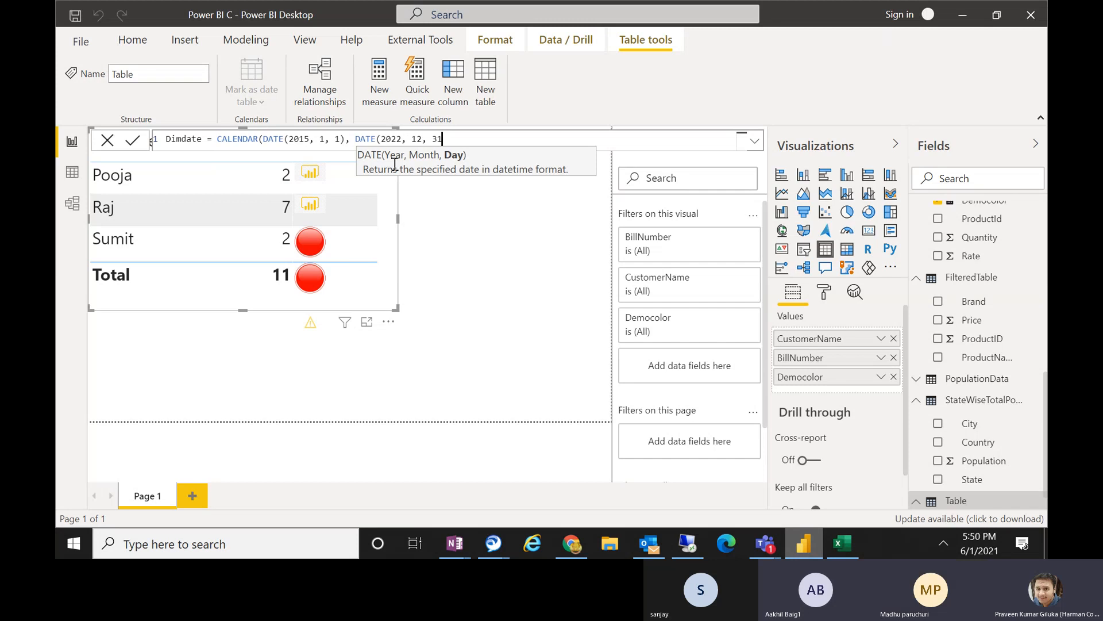
text()))
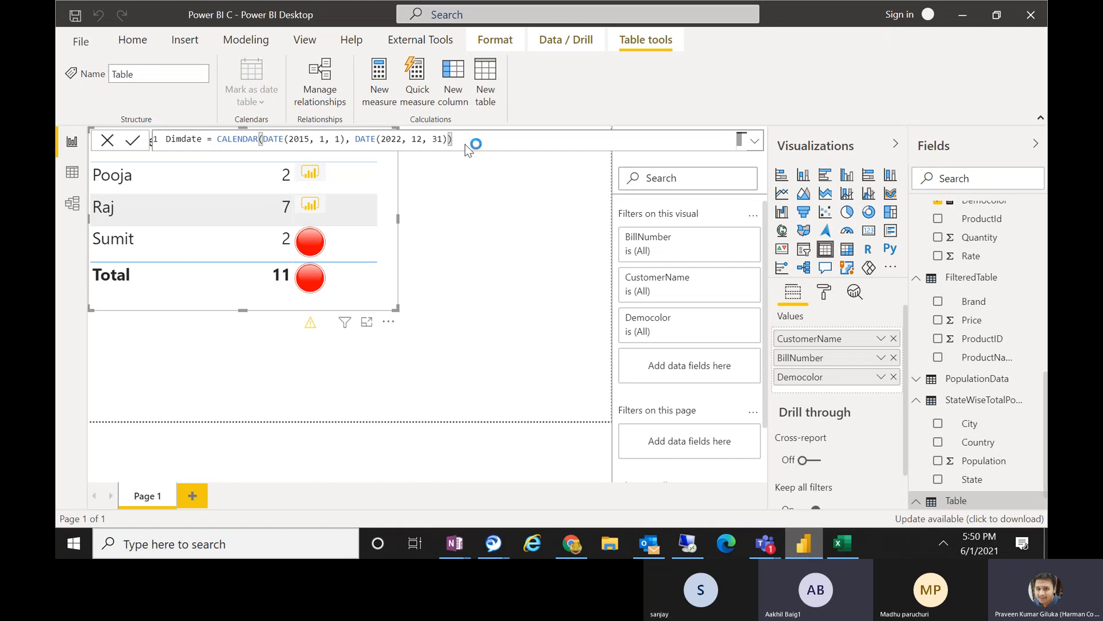
key(Return)
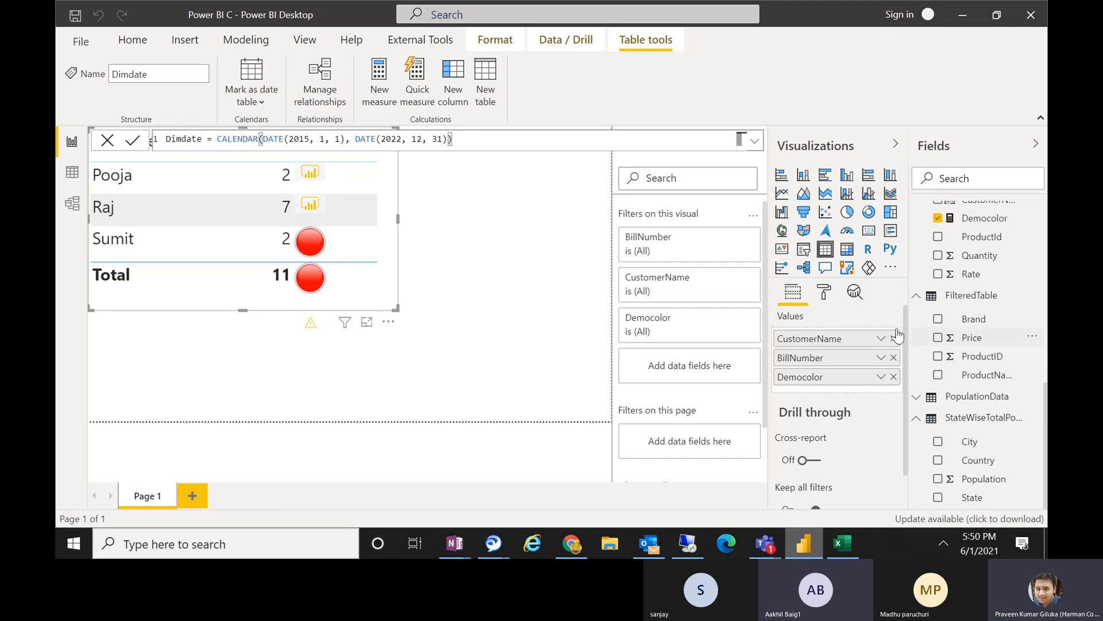
Open the Dimdate table in the data view and compare its first and last dates with the CALENDAR arguments.
click(71, 183)
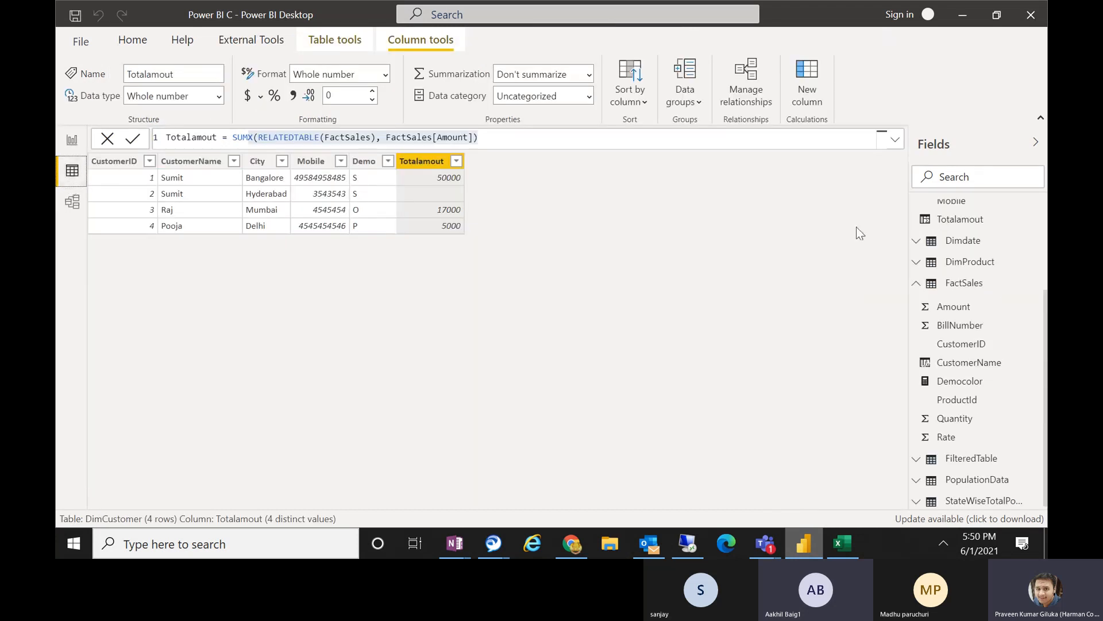
click(916, 286)
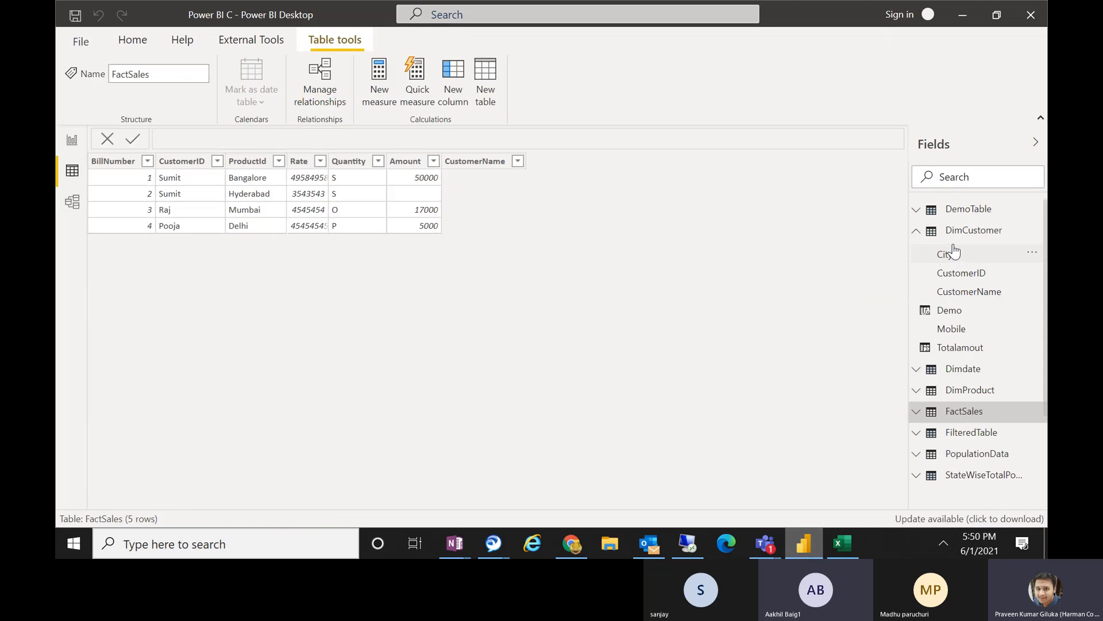
click(962, 371)
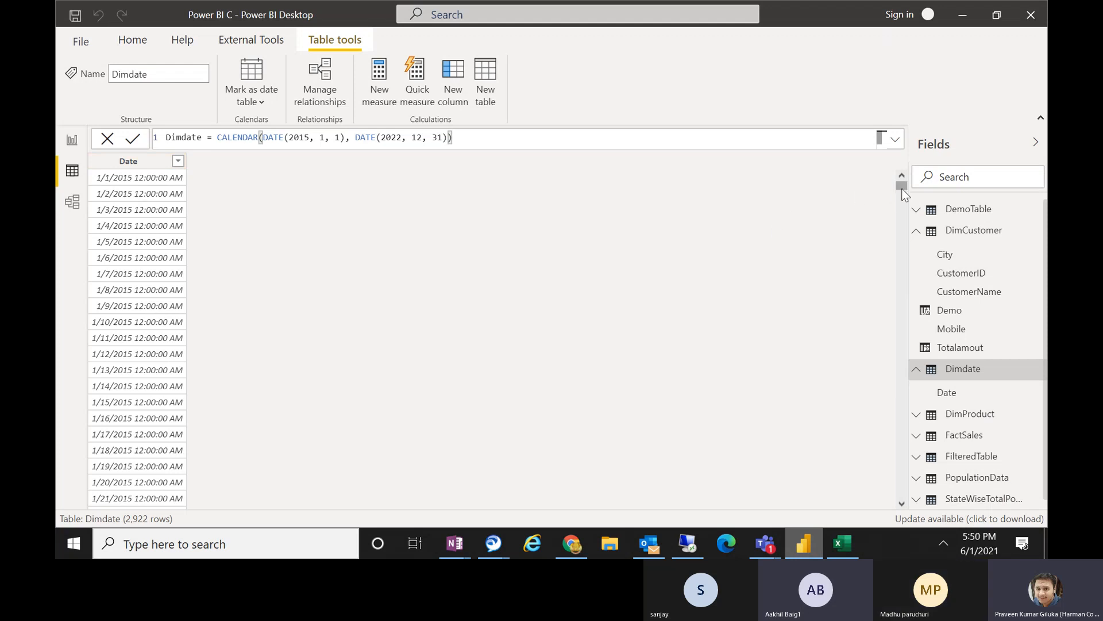
drag(901, 184, 899, 502)
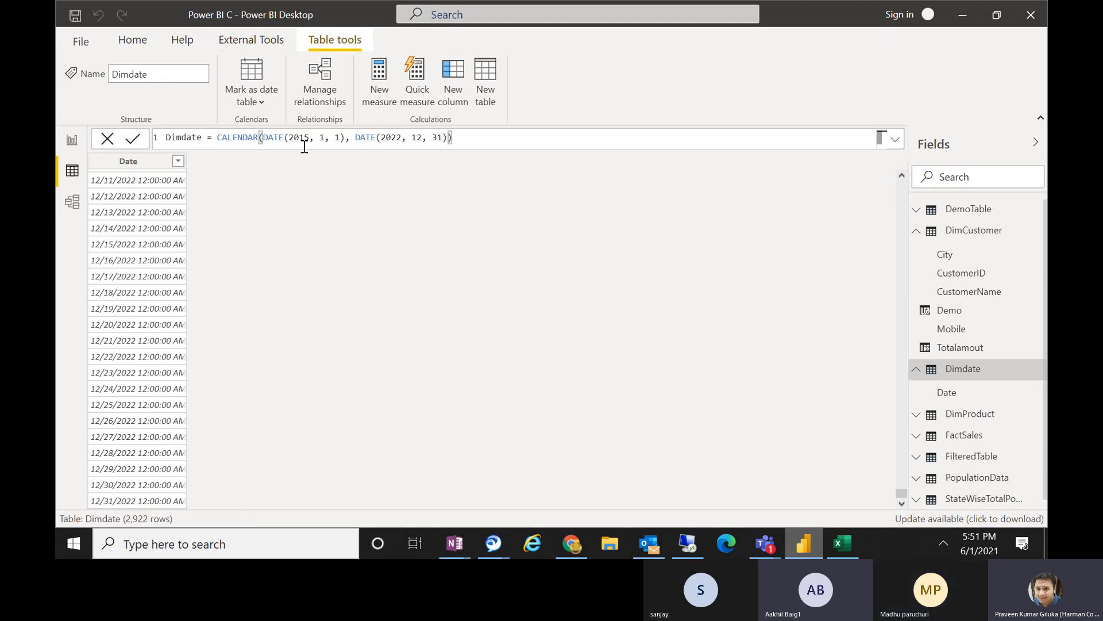
drag(259, 138, 444, 138)
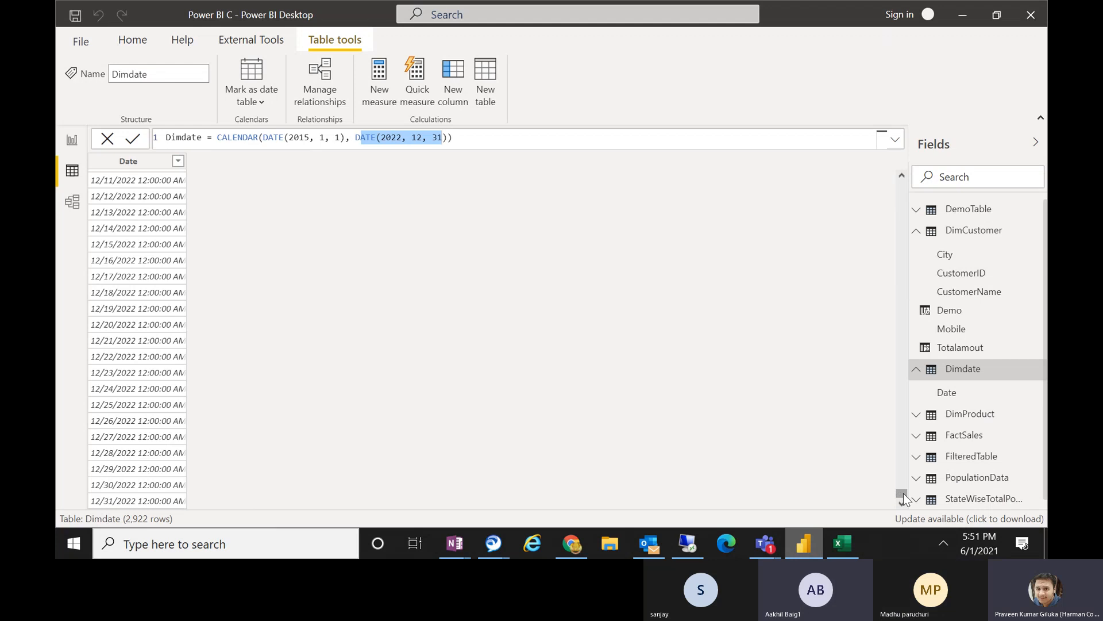
drag(901, 493, 901, 184)
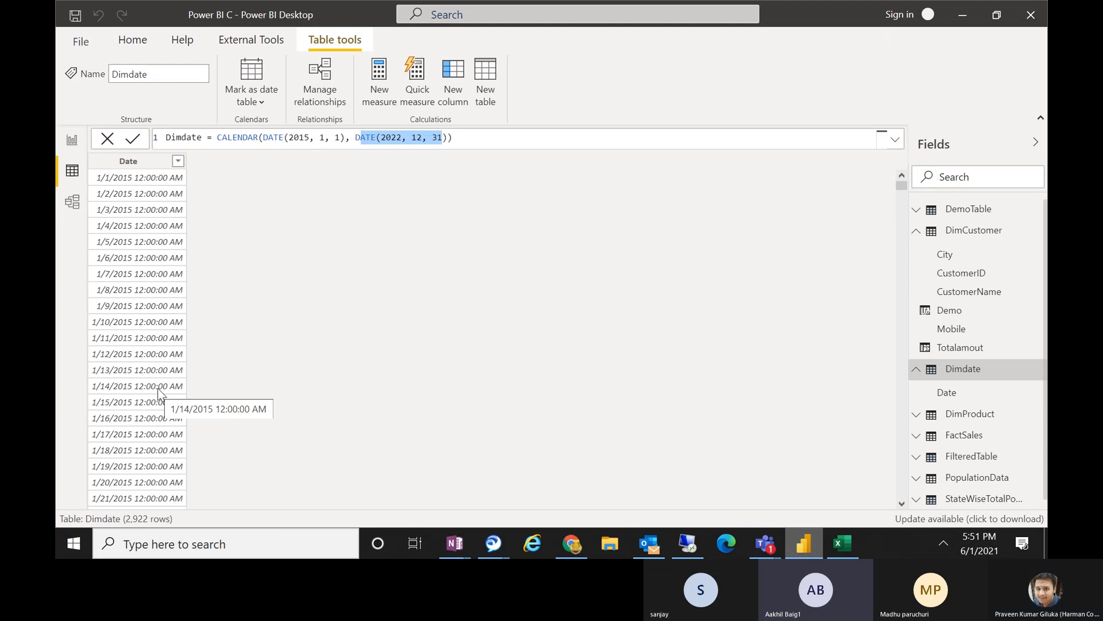
click(470, 149)
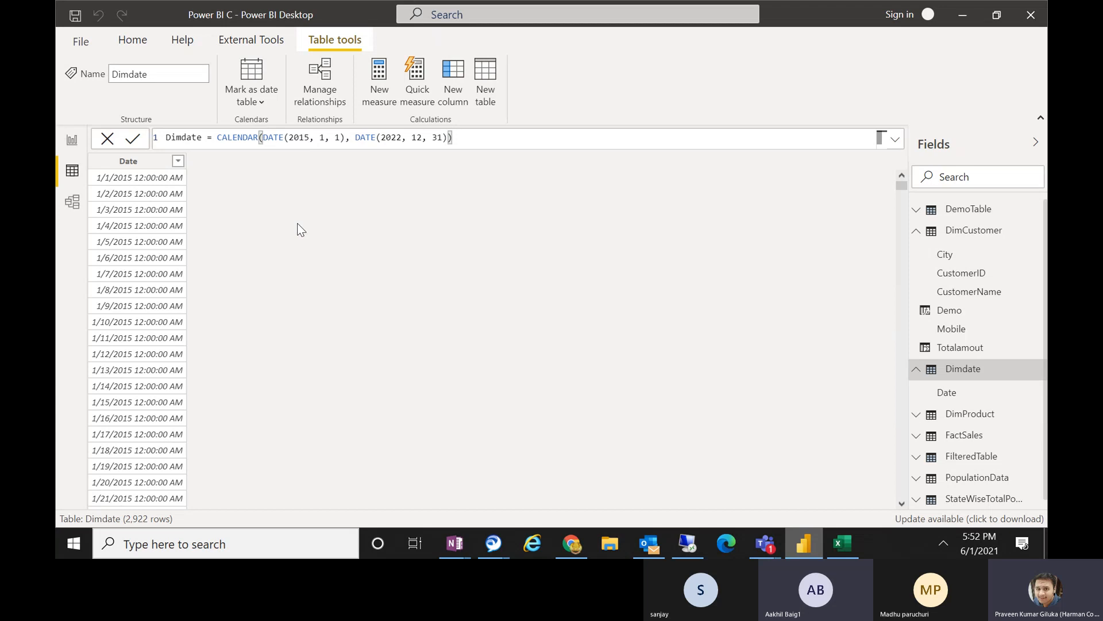
Add a calculated column named Year to the Dimdate table and begin its formula with the YEAR function.
click(467, 78)
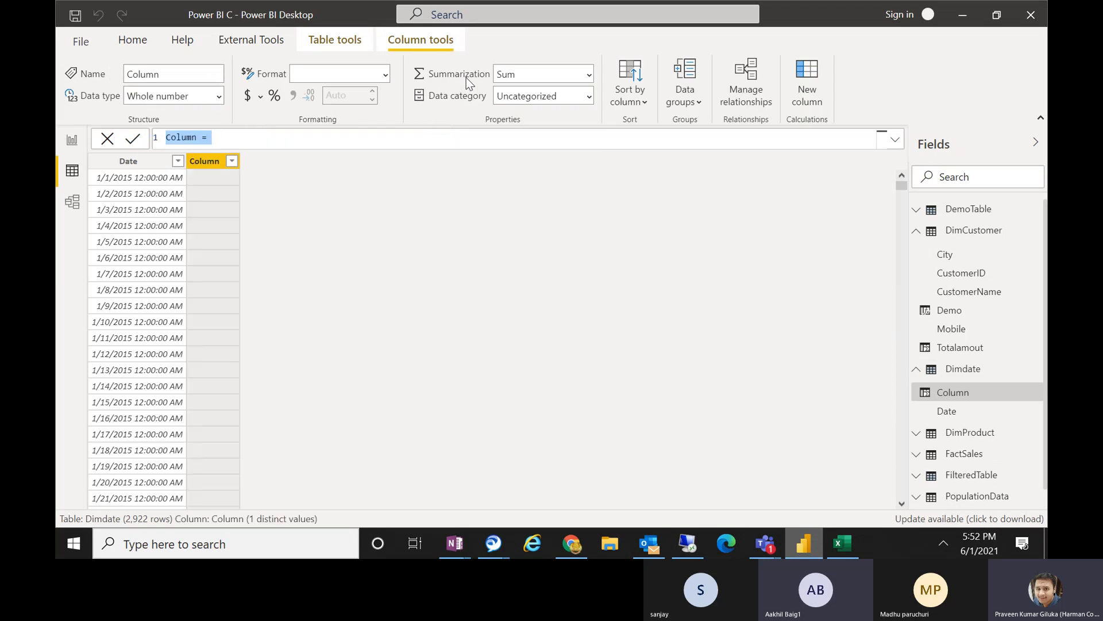
text(Ye)
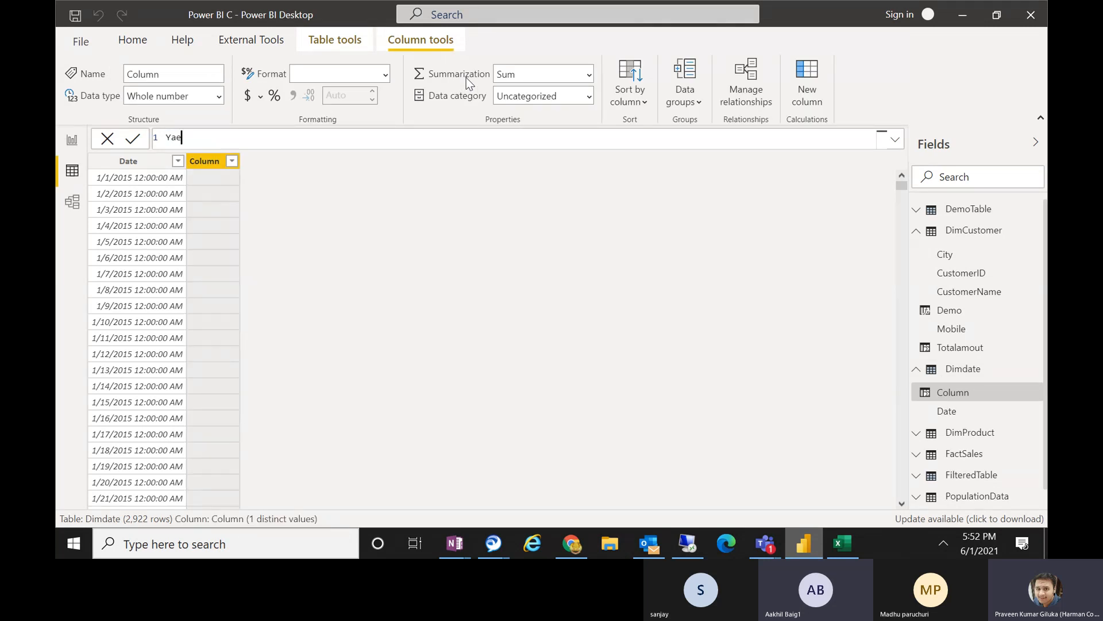
key(BackSpace)
key(BackSpace)
text(Year =)
text(year)
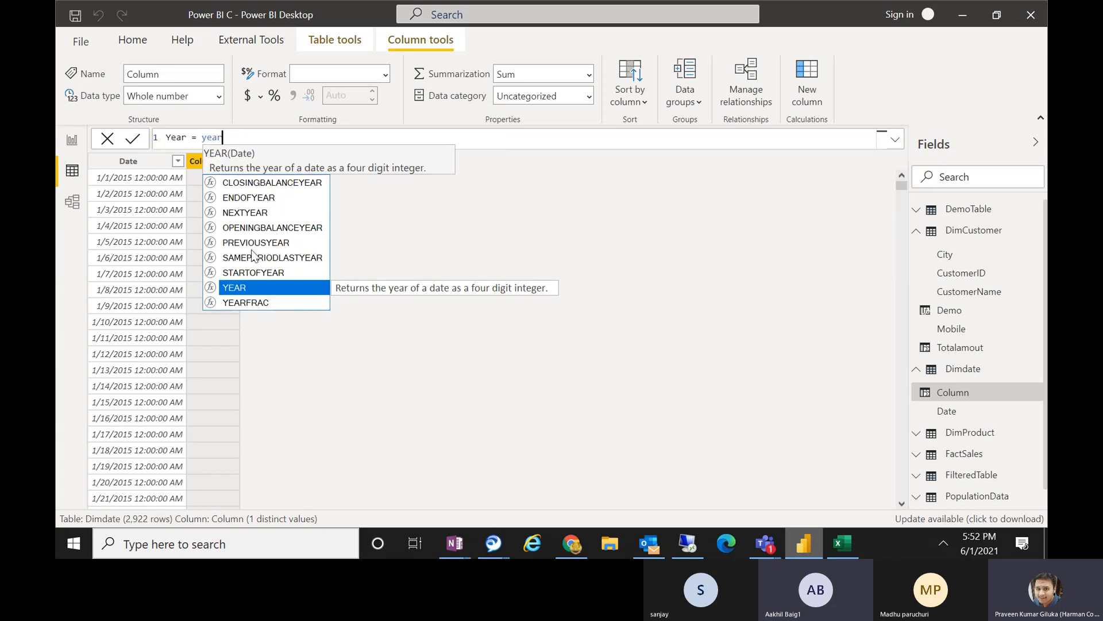
click(231, 288)
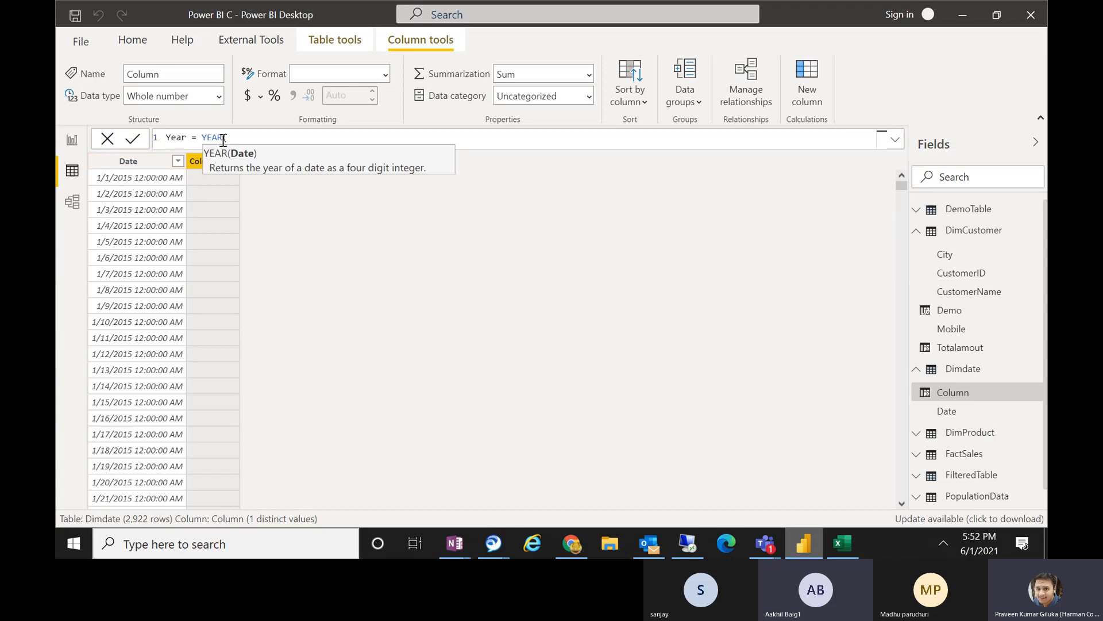
text(date)
key(Down)
key(Down)
key(Down)
key(Down)
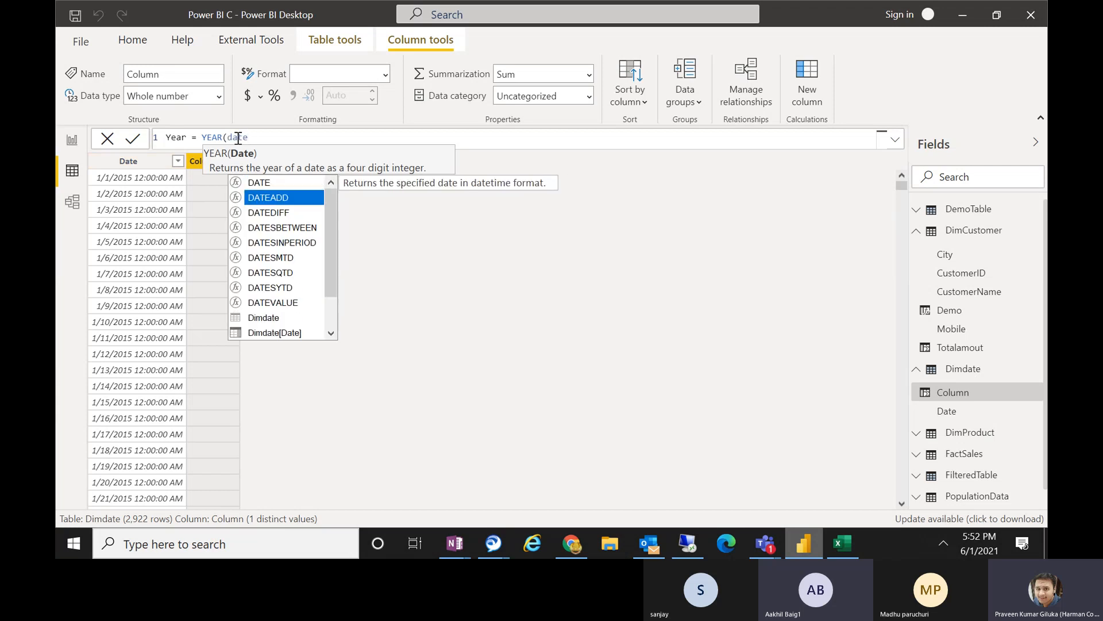
key(Down)
key(Down)
key(Down)
key(Down)
key(Down)
key(Down)
key(Down)
key(Down)
key(Tab)
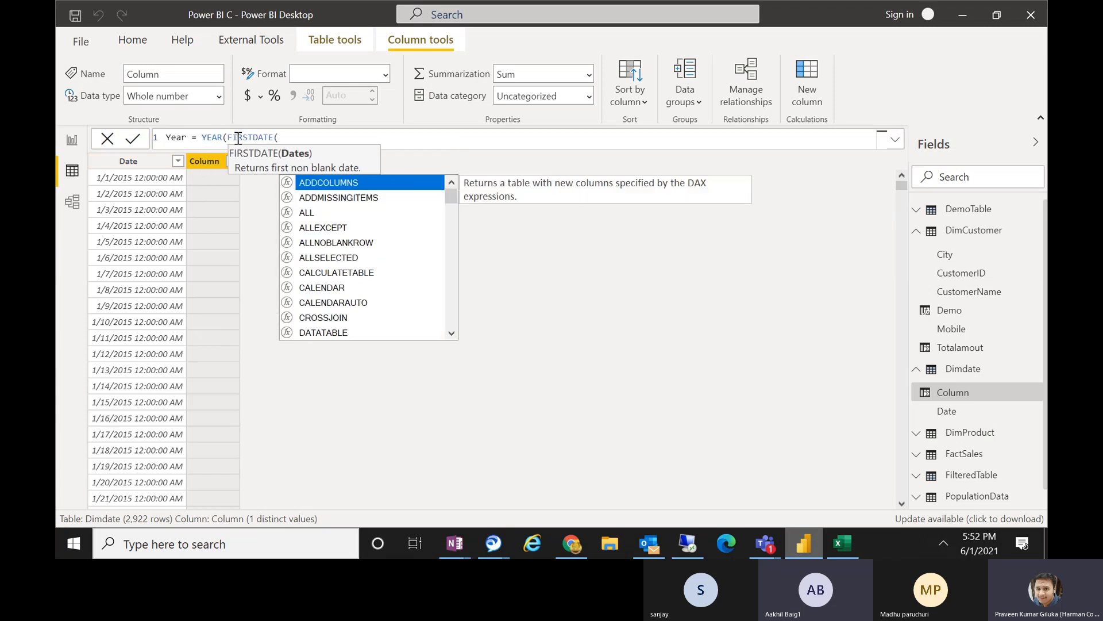
key(BackSpace)
key(BackSpace)
key(BackSpace)
key(BackSpace)
key(BackSpace)
key(BackSpace)
key(BackSpace)
key(BackSpace)
key(BackSpace)
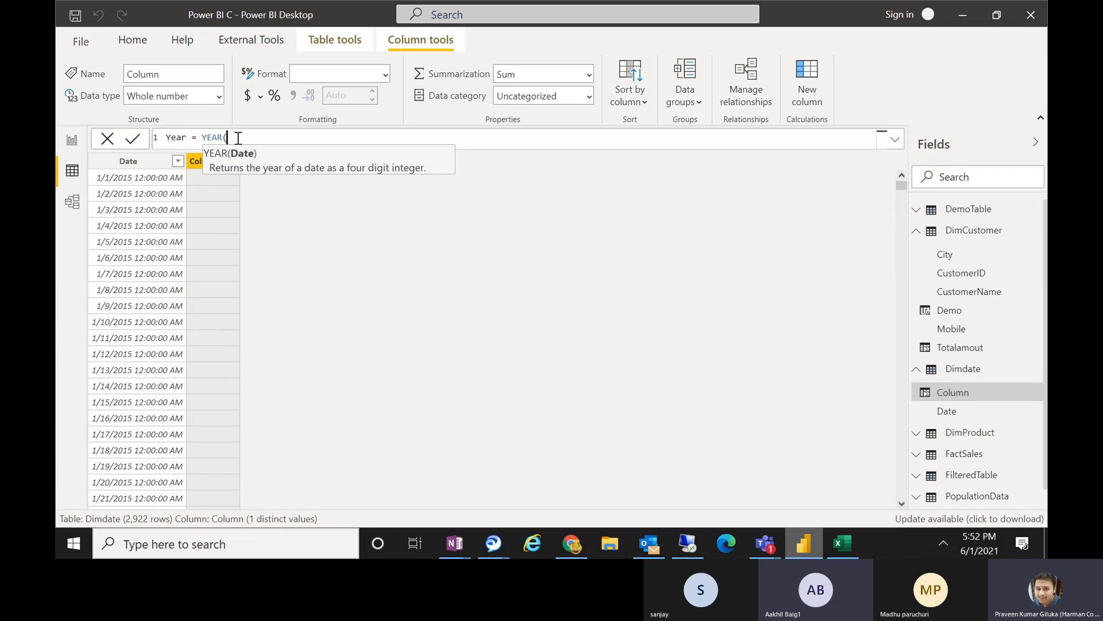
Complete the Year formula with Dimdate[Date] as the argument, commit it, and review the distinct years in the column's filter list.
text(dimd)
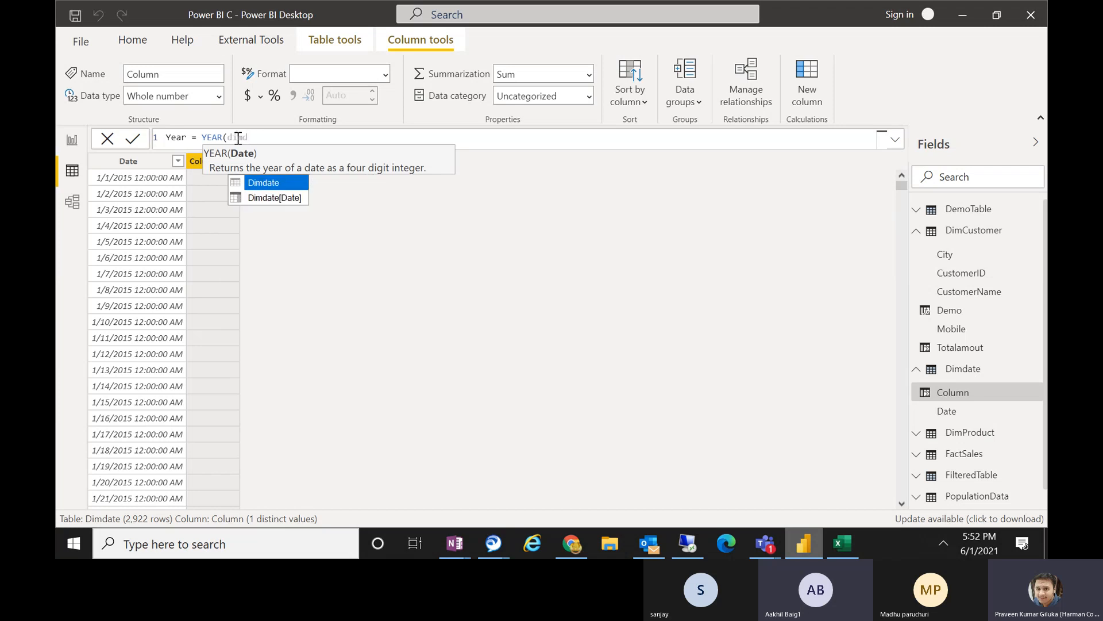
key(Down)
key(Tab)
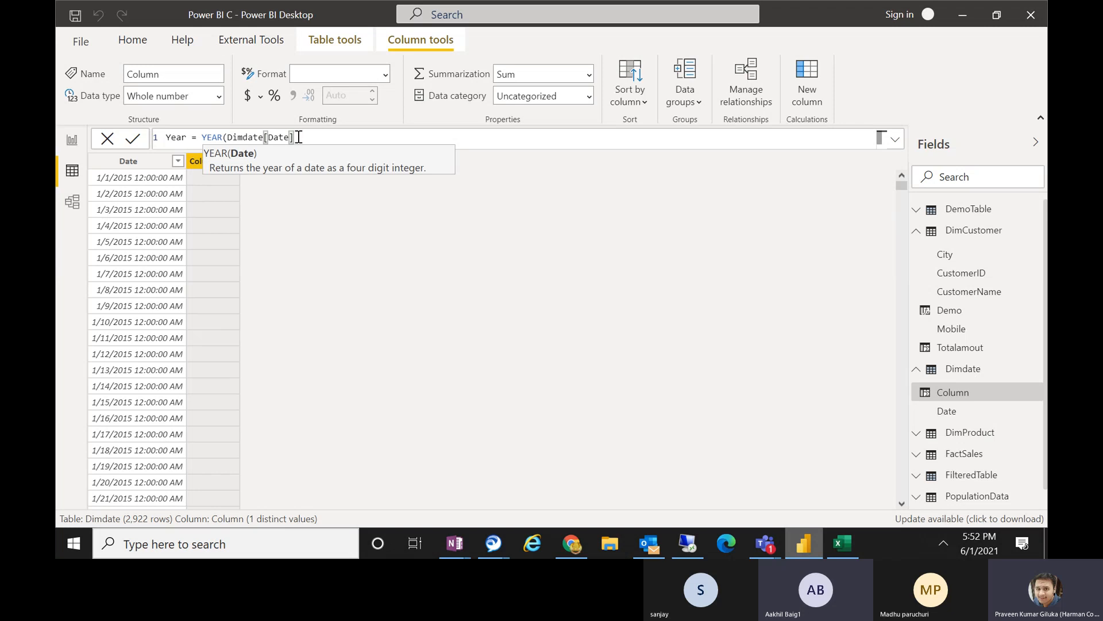
text())
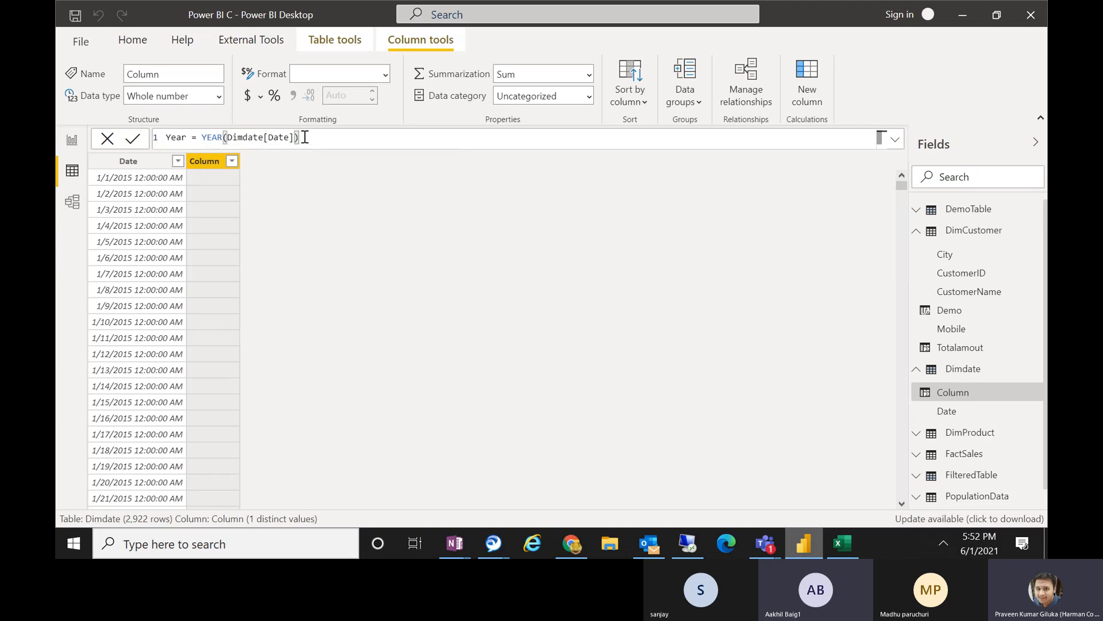
key(Return)
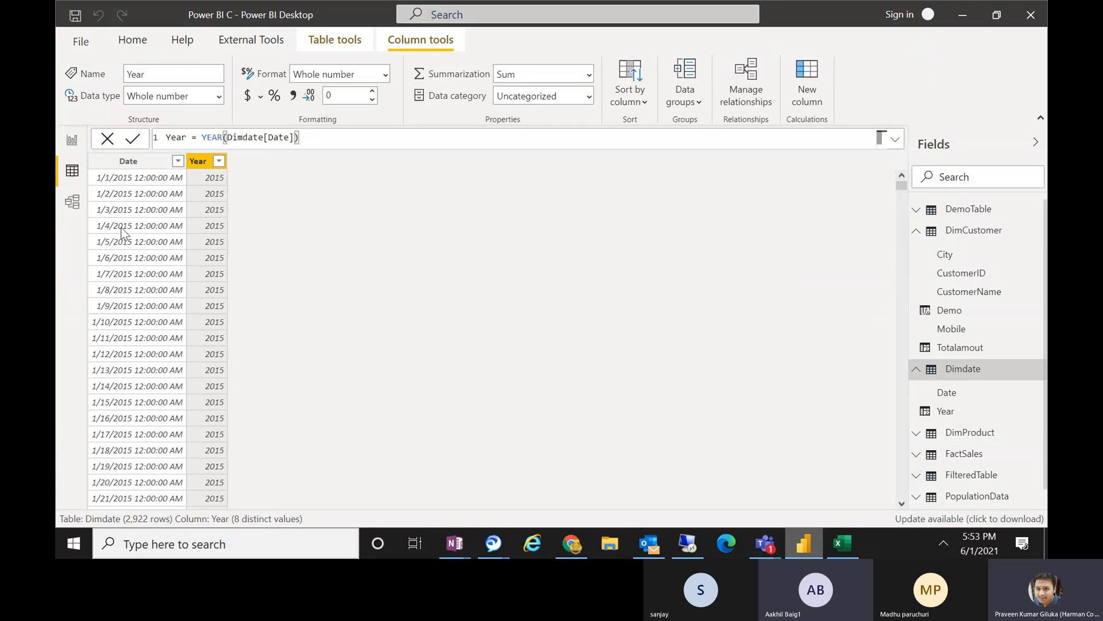
click(219, 162)
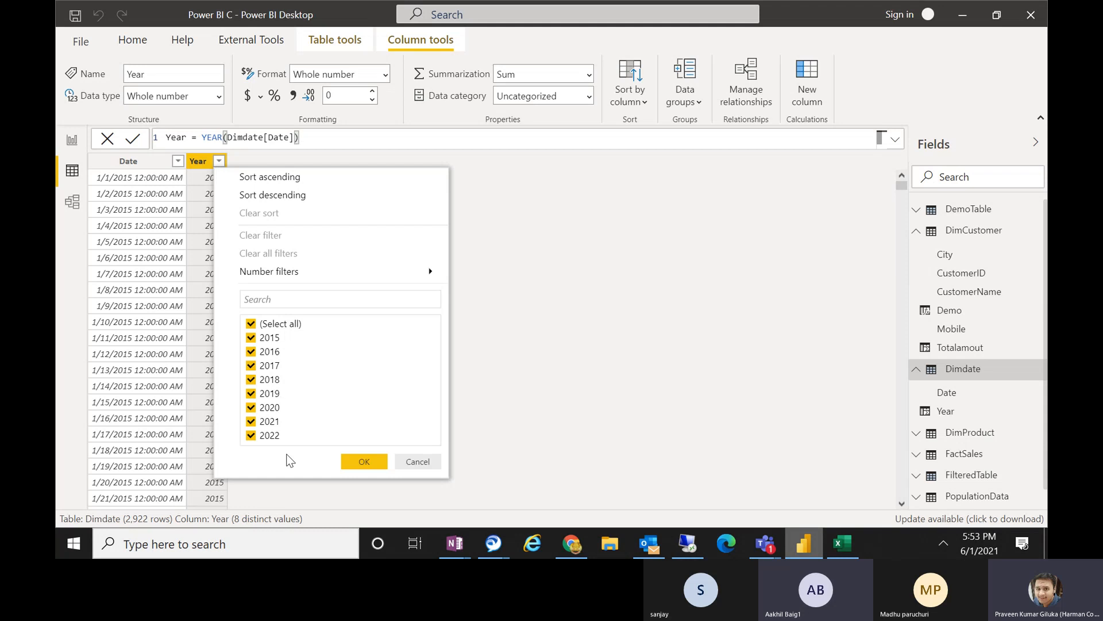
click(417, 462)
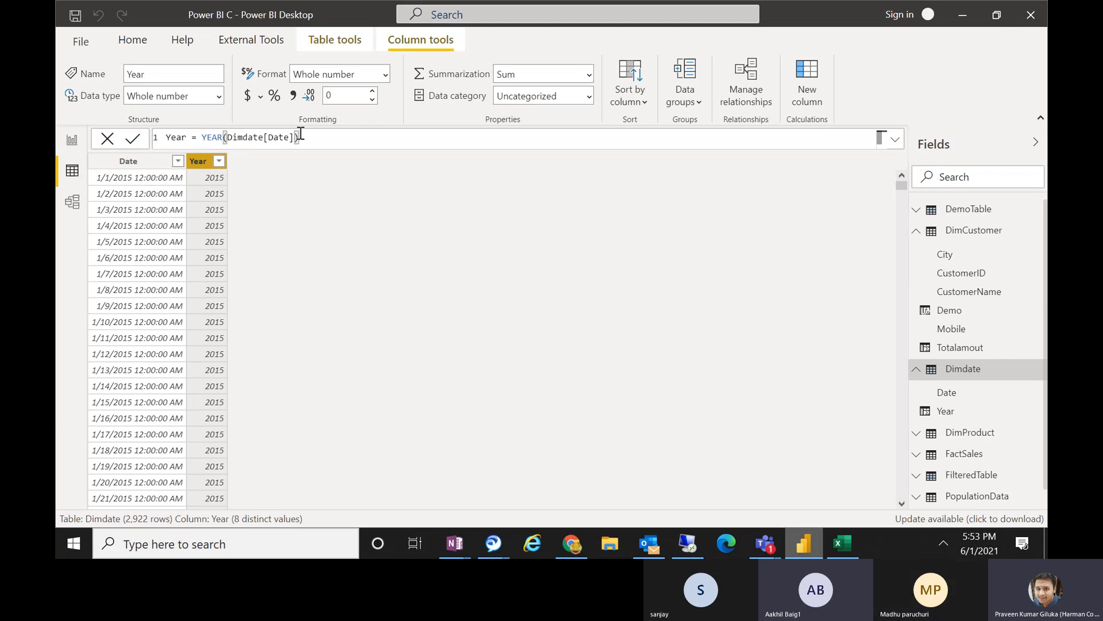
Add another calculated column to the Dimdate table and name it MonthNumber in its formula.
click(821, 82)
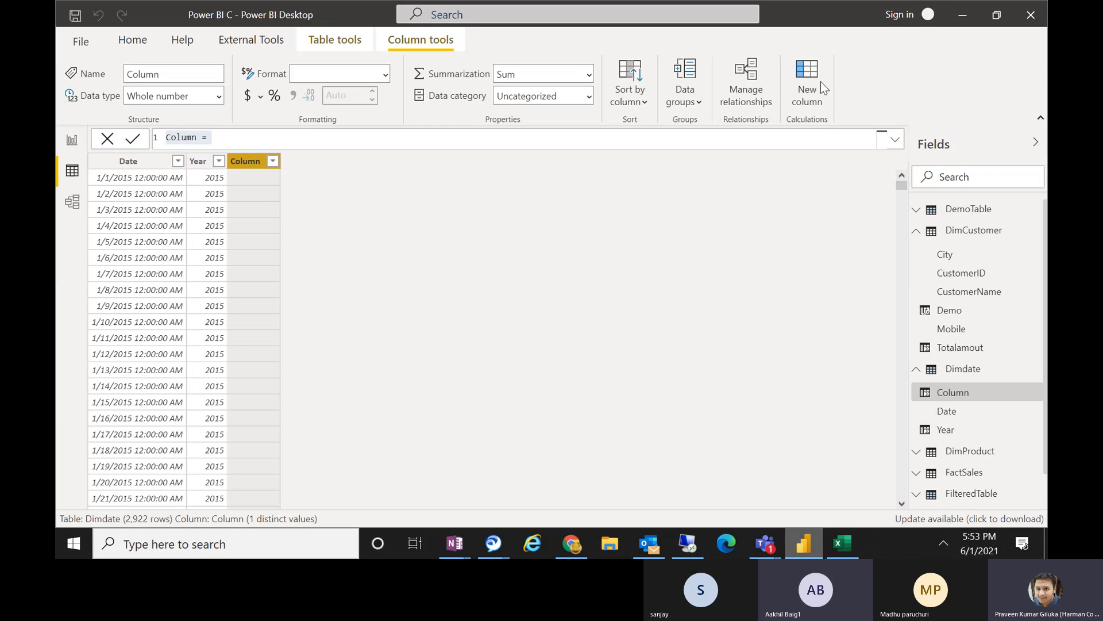
click(202, 138)
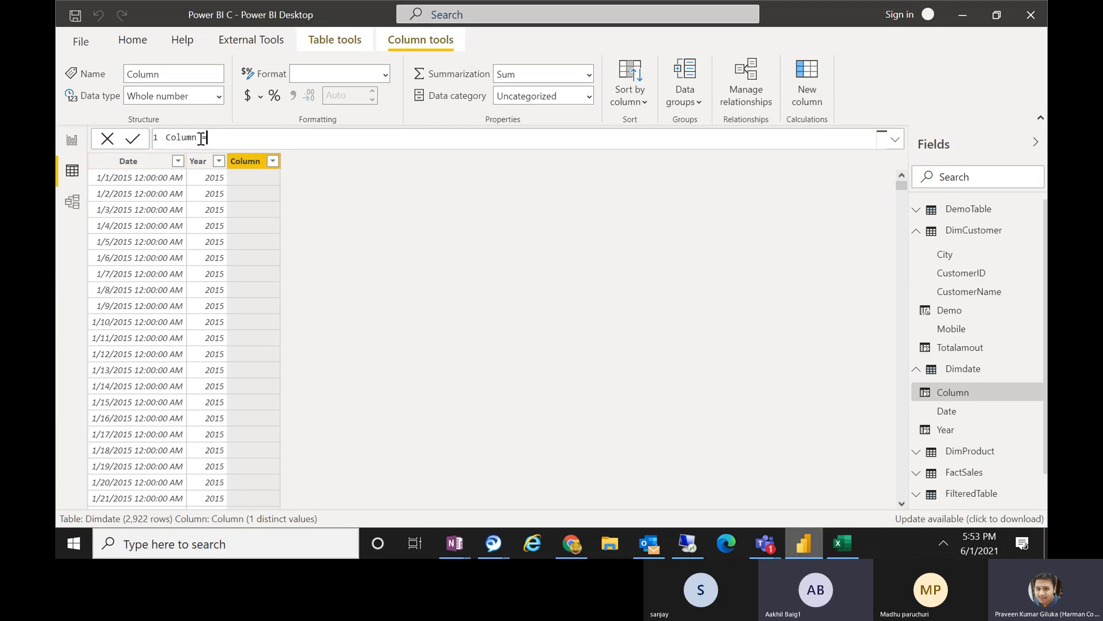
drag(193, 137, 116, 140)
key(BackSpace)
text(MonthNumber)
click(276, 146)
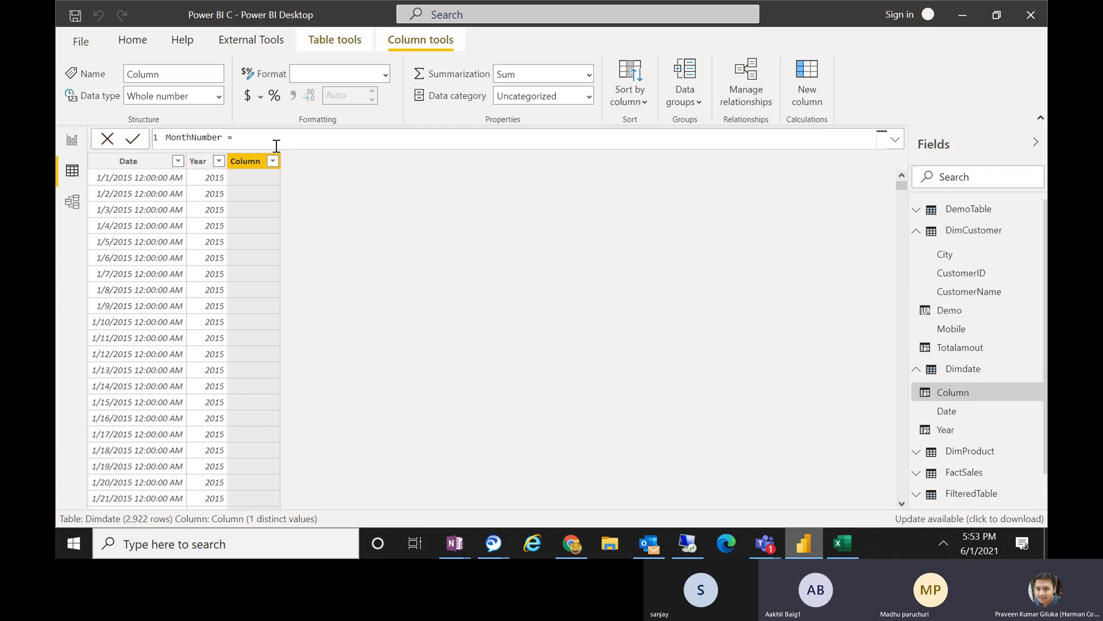
Define the MonthNumber column as MONTH(Dimdate[Date]) and commit the formula.
text(month)
key(Tab)
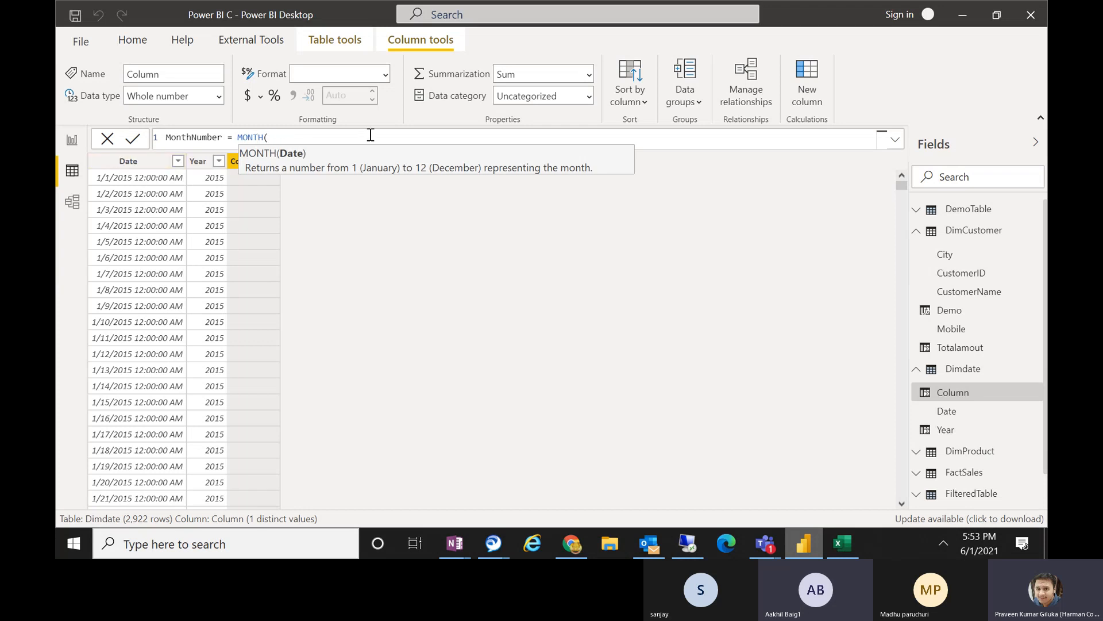
text(dimd)
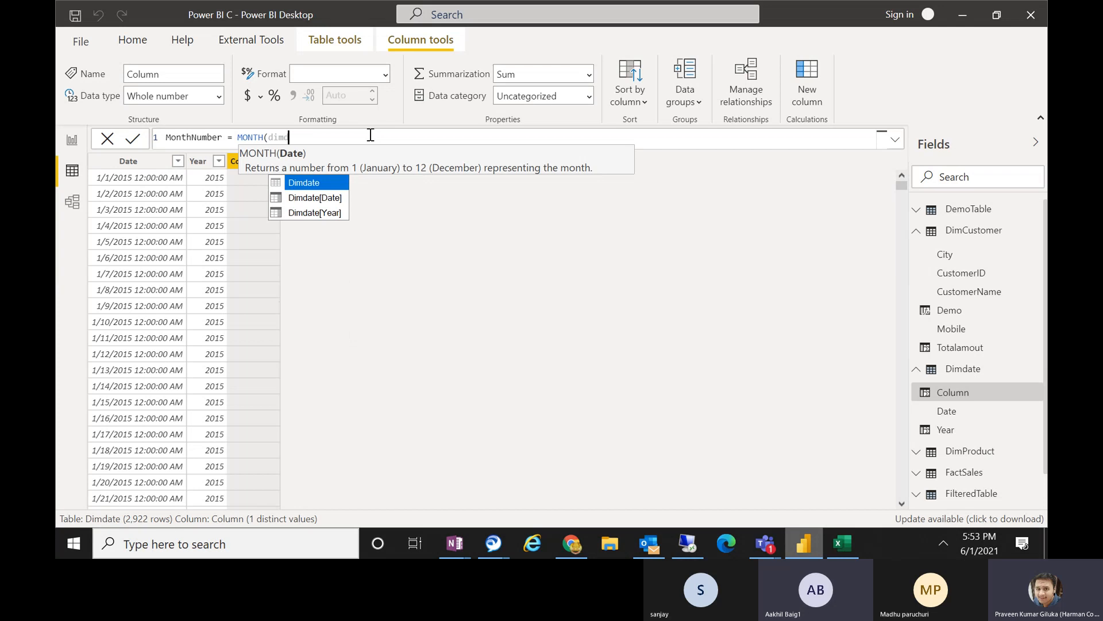
key(Down)
key(Tab)
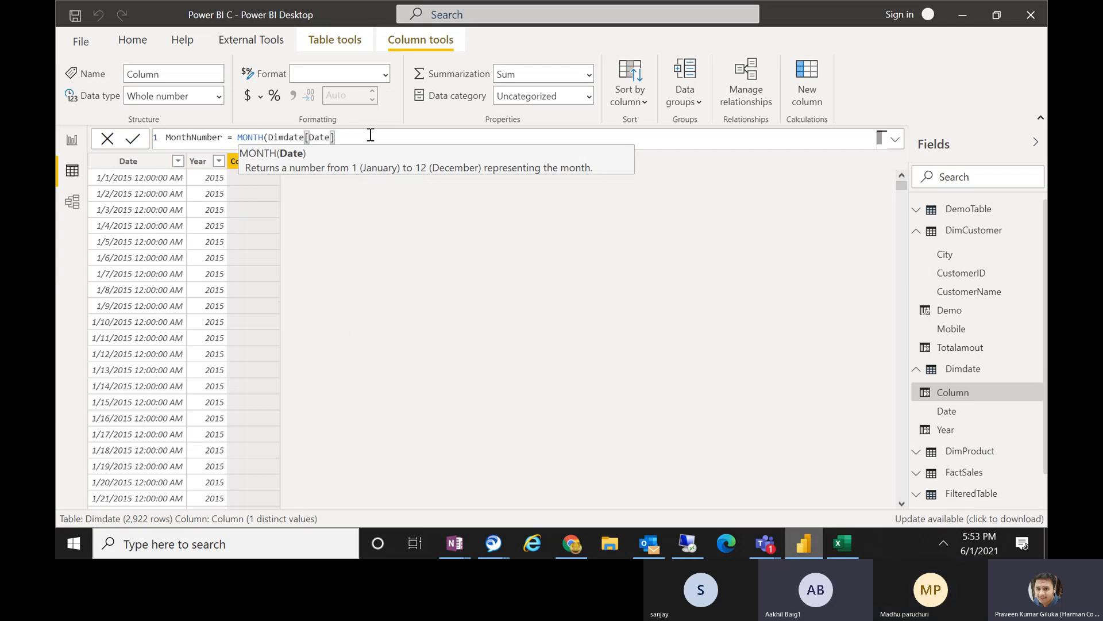
text())
key(Return)
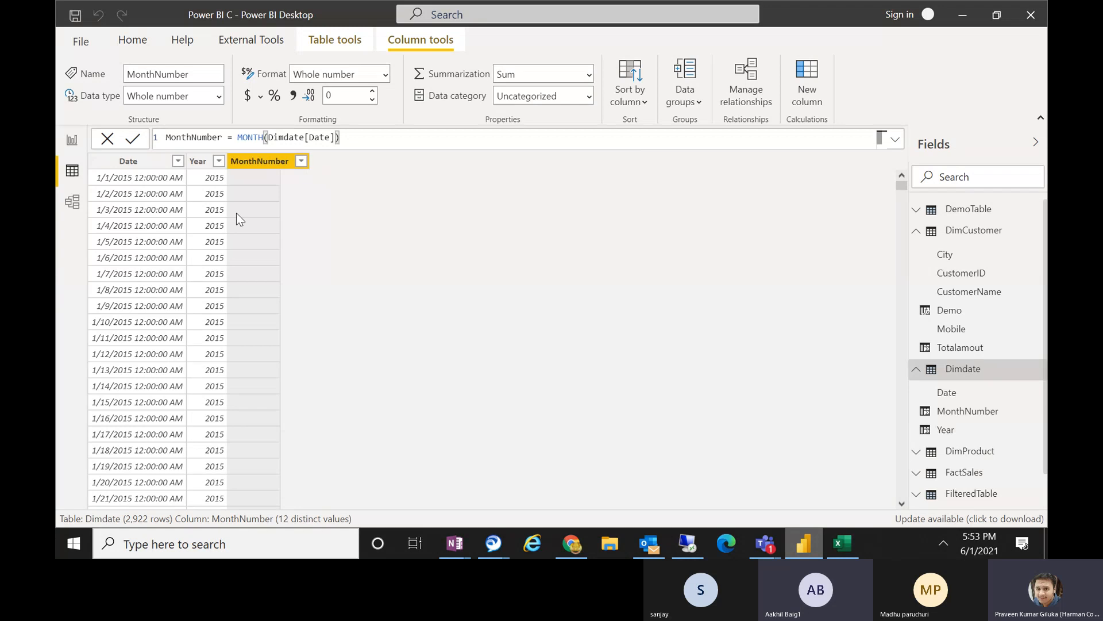
Review the distinct values in the MonthNumber column's filter list without applying a filter.
click(300, 161)
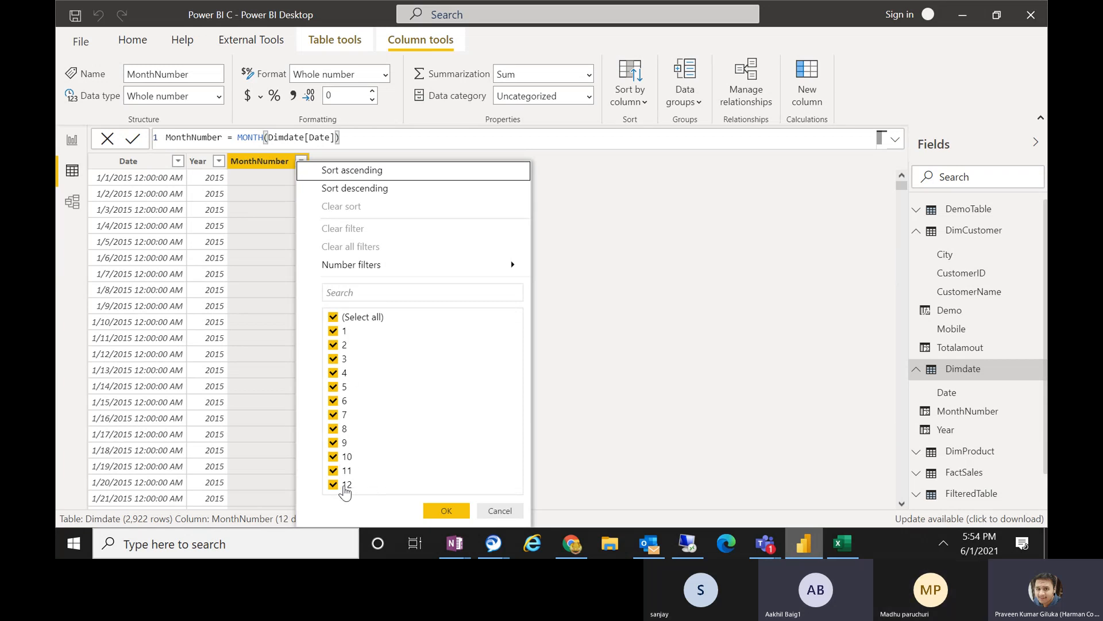
click(490, 506)
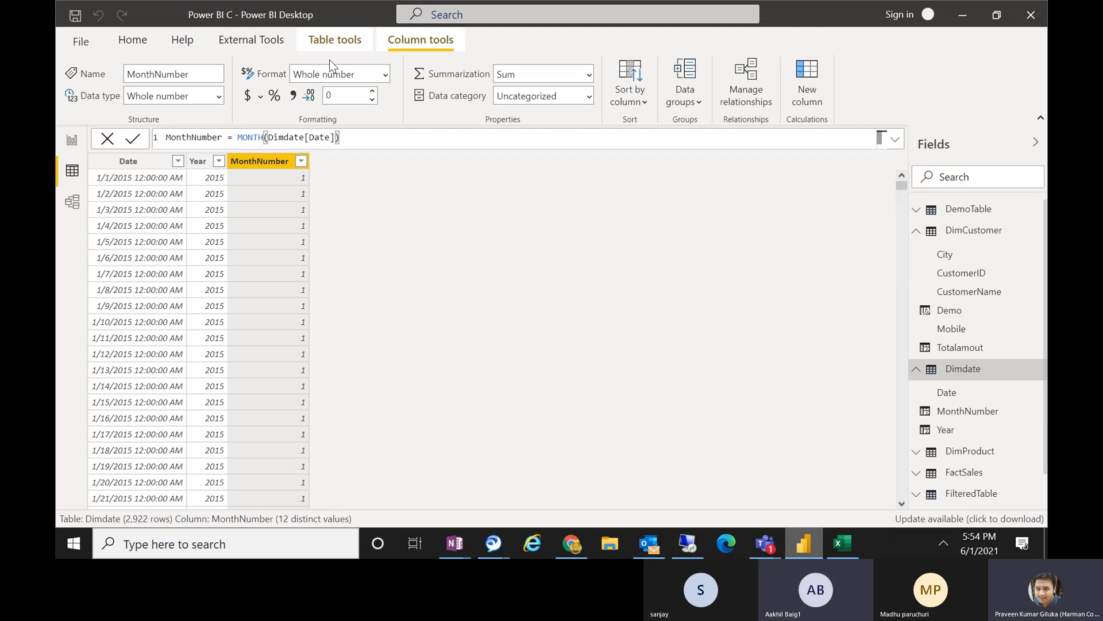
Add a calculated column to the Dimdate table defined as Day = DAY(Dimdate[Date]) and commit the formula.
click(815, 103)
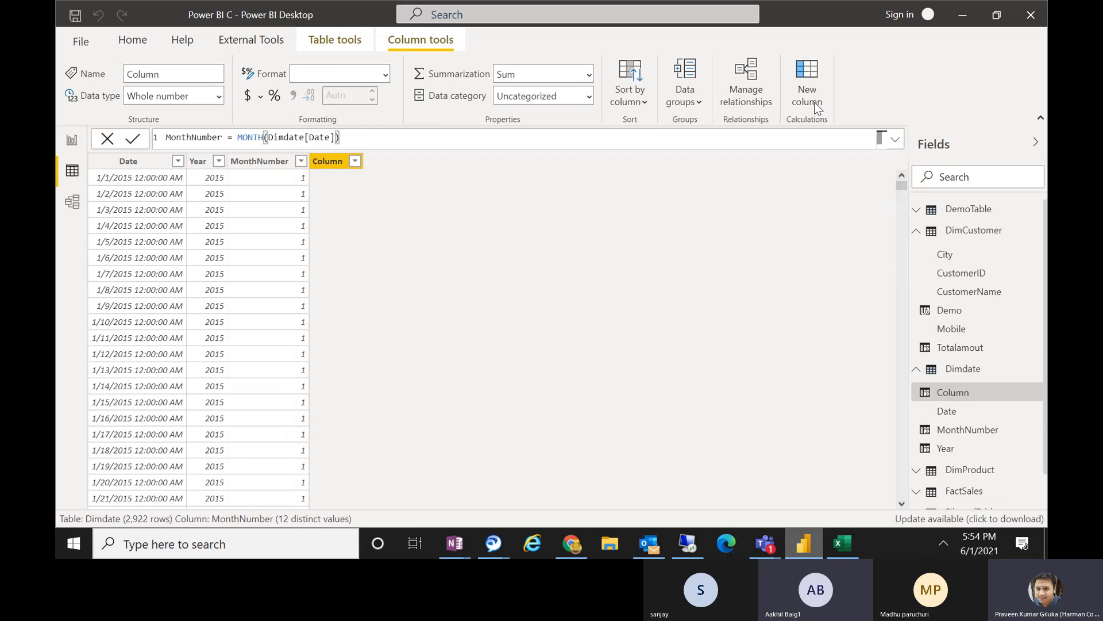
text(Day)
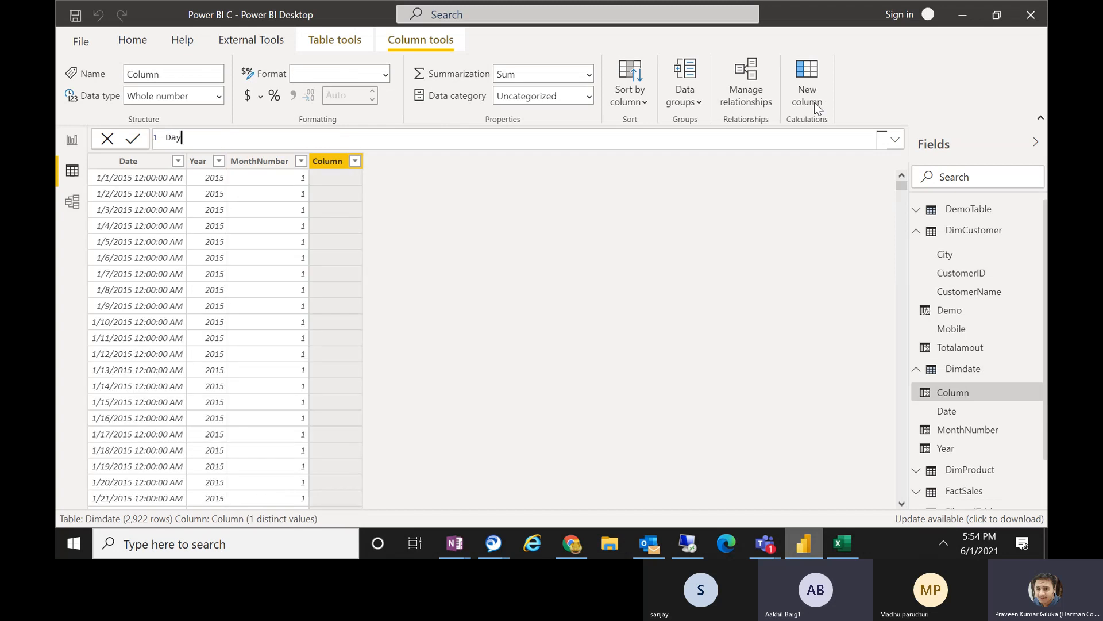
text( = day)
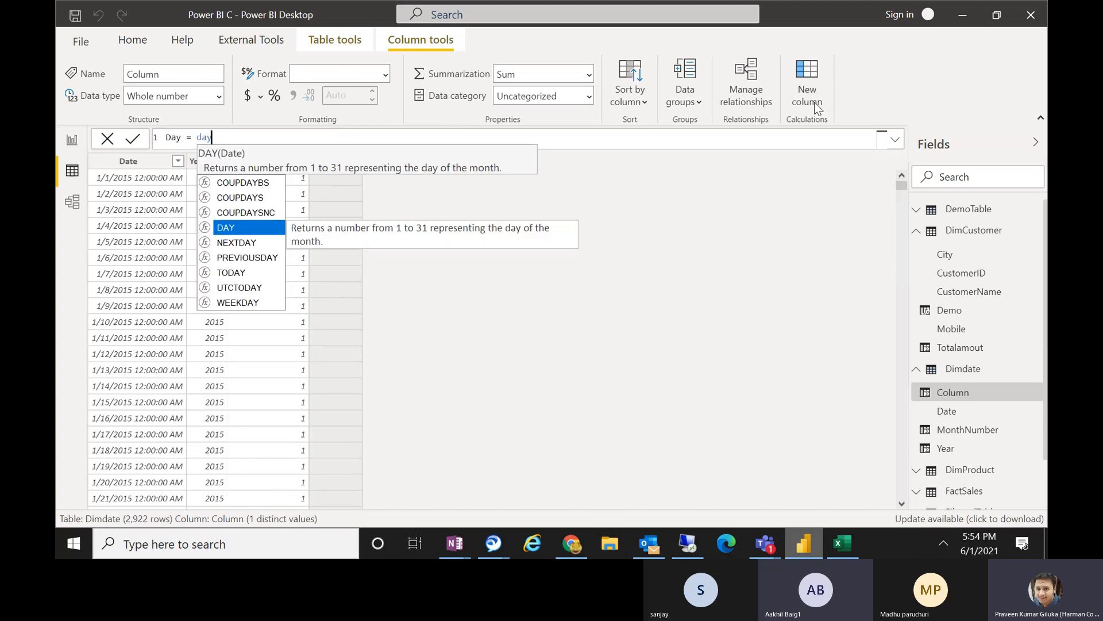
key(Tab)
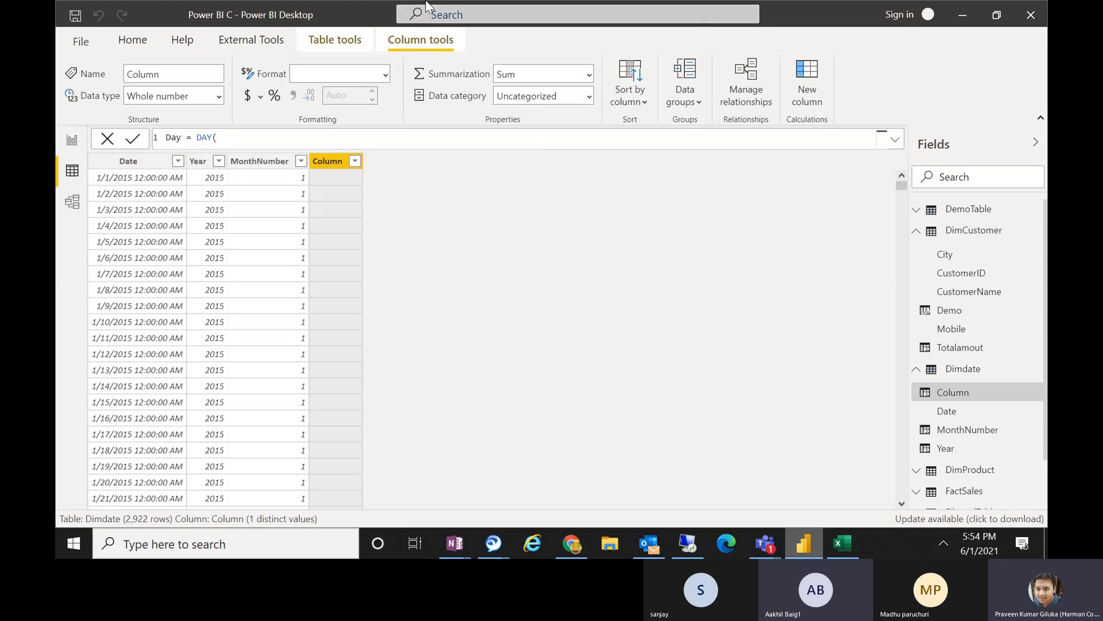
key(BackSpace)
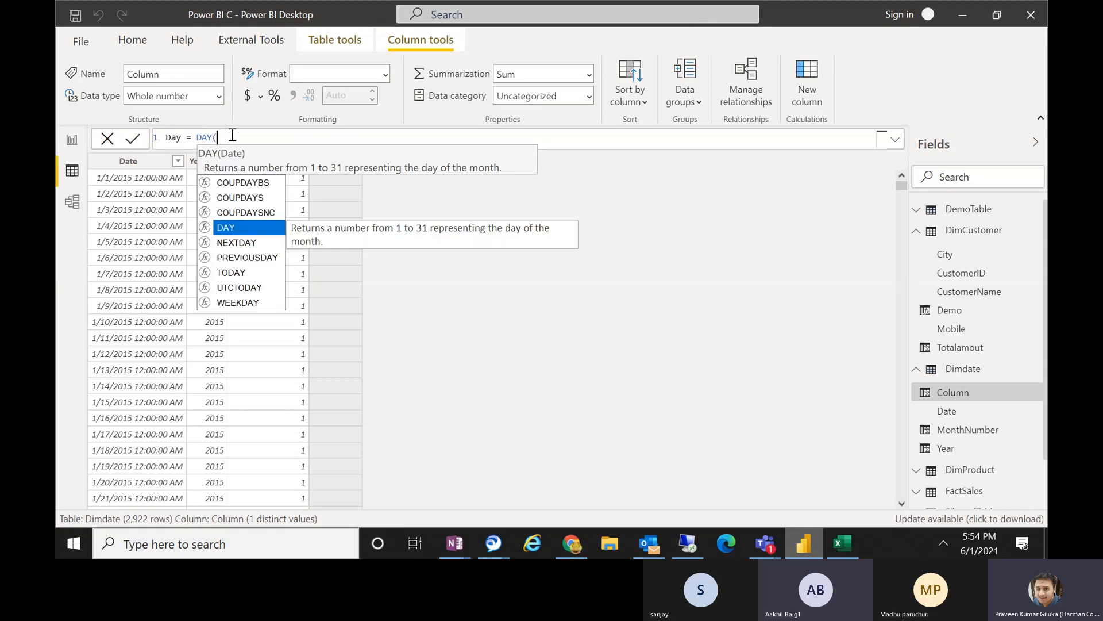
text(()
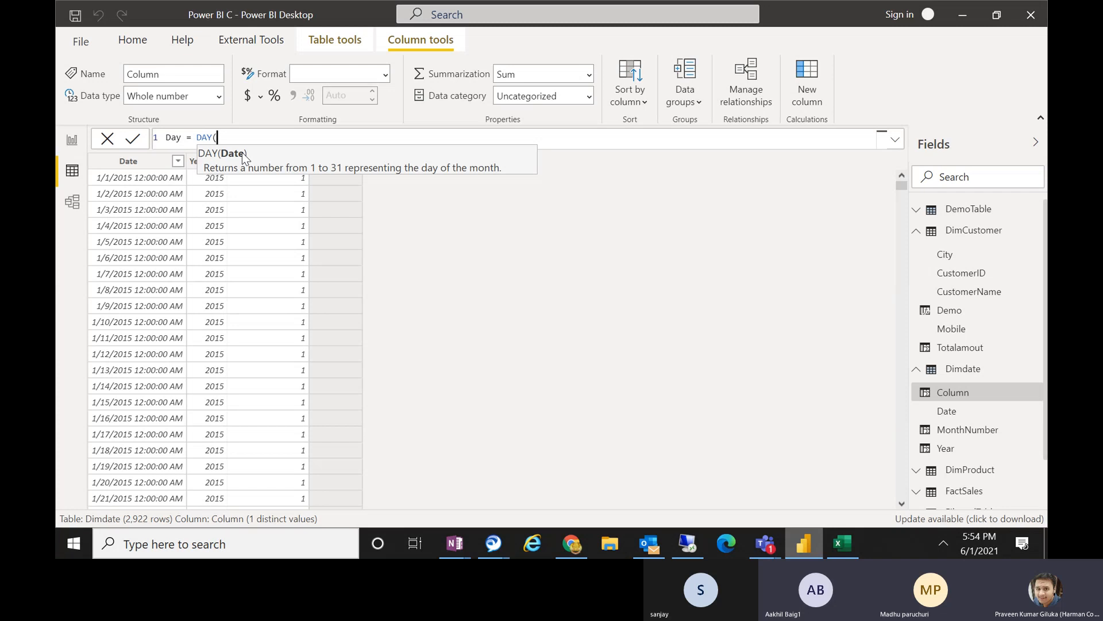
text(dim)
key(Down)
key(Tab)
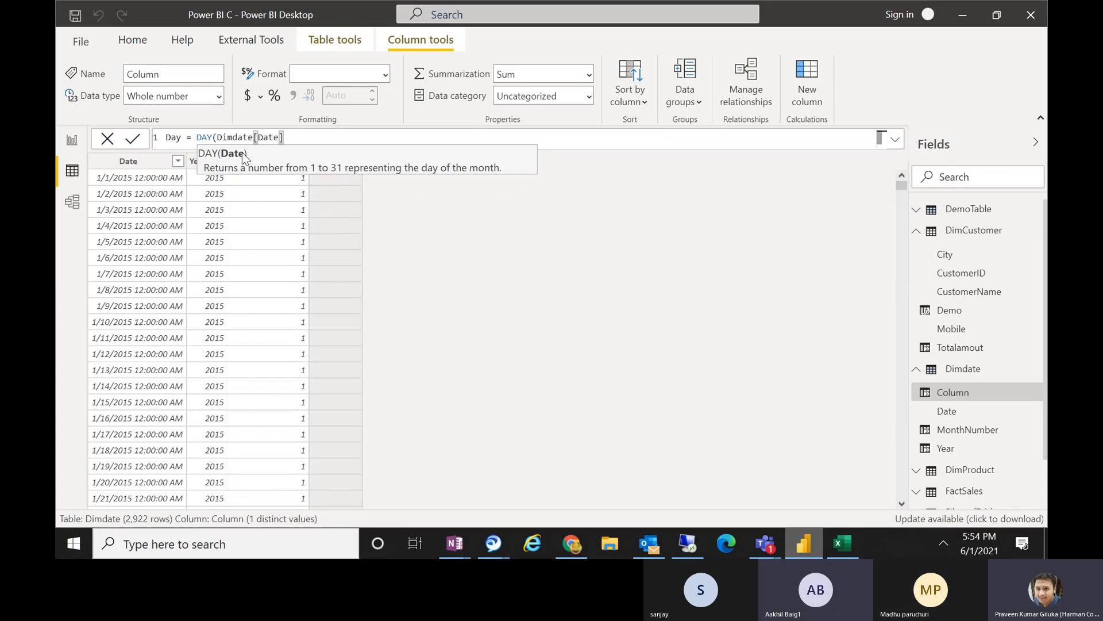
text())
key(Return)
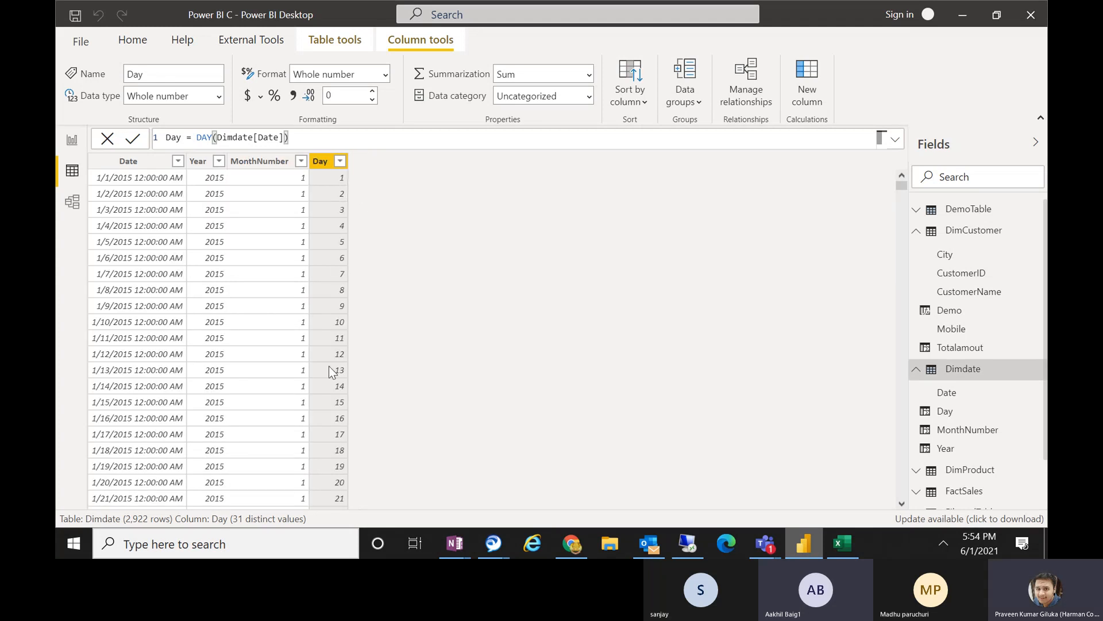
Review all distinct values in the Day column's filter list and close it without filtering.
click(341, 161)
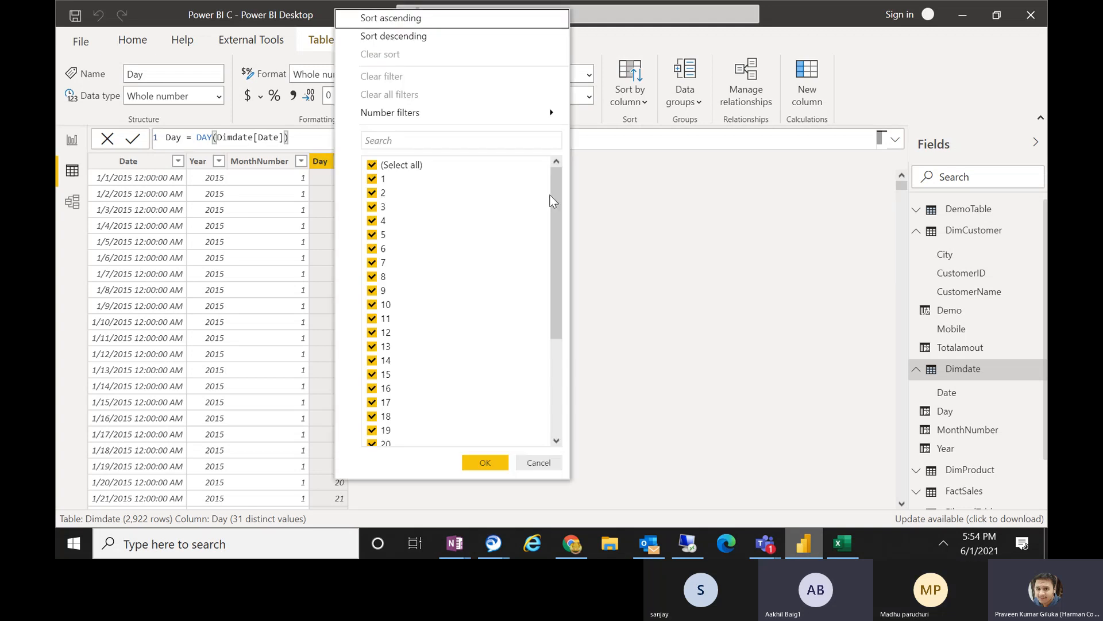
scroll(556, 212, down, 4)
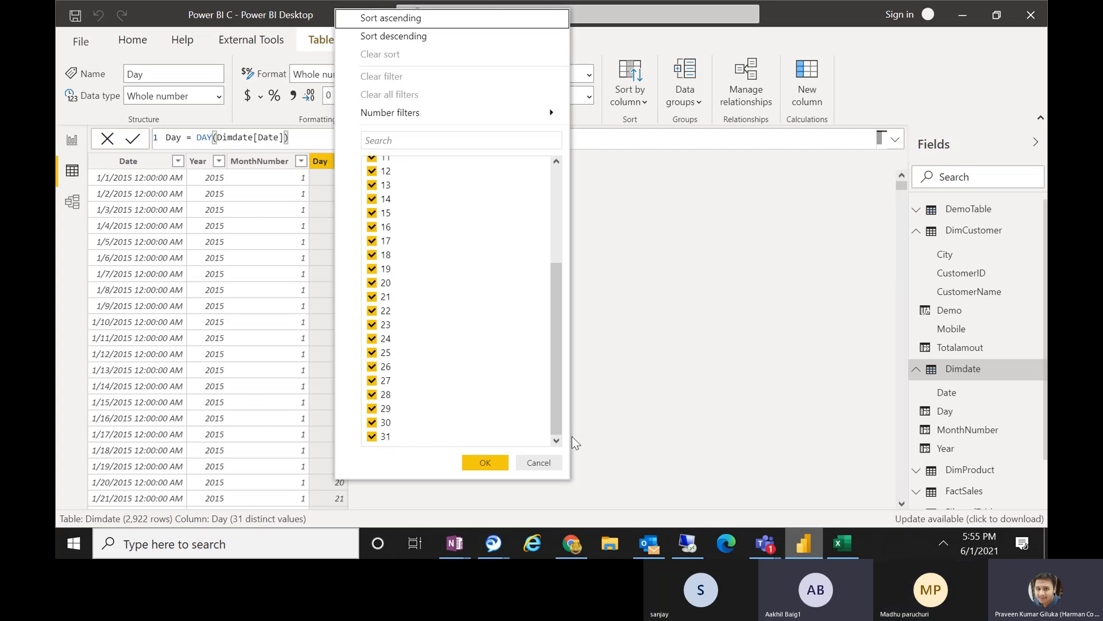
click(527, 463)
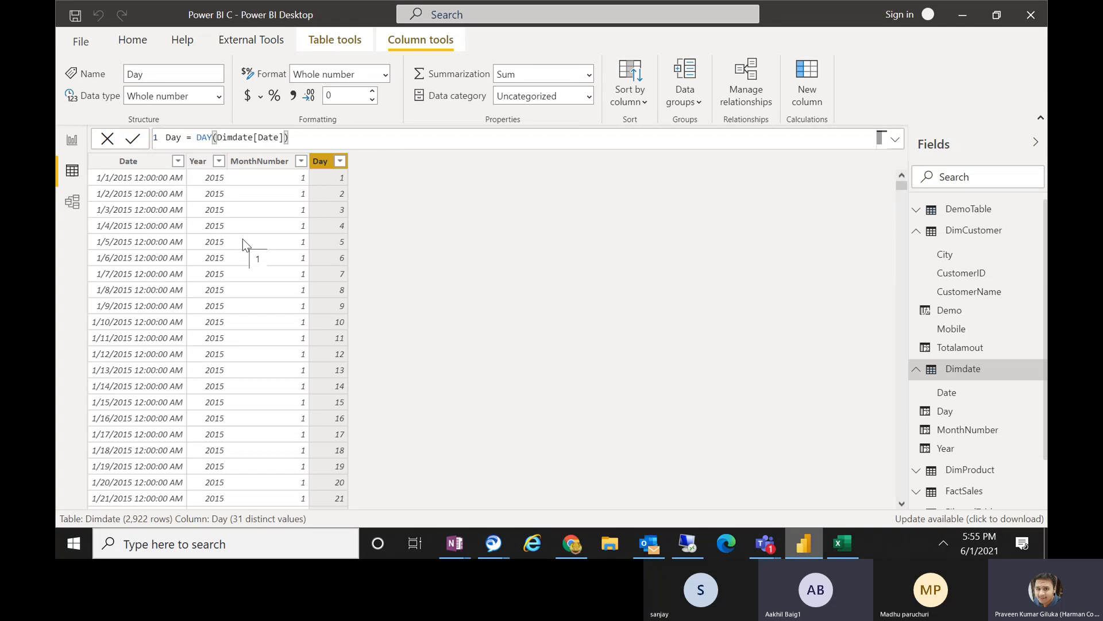
Add another calculated column named MonthName to the Dimdate table and begin its formula with the FORMAT function.
click(817, 81)
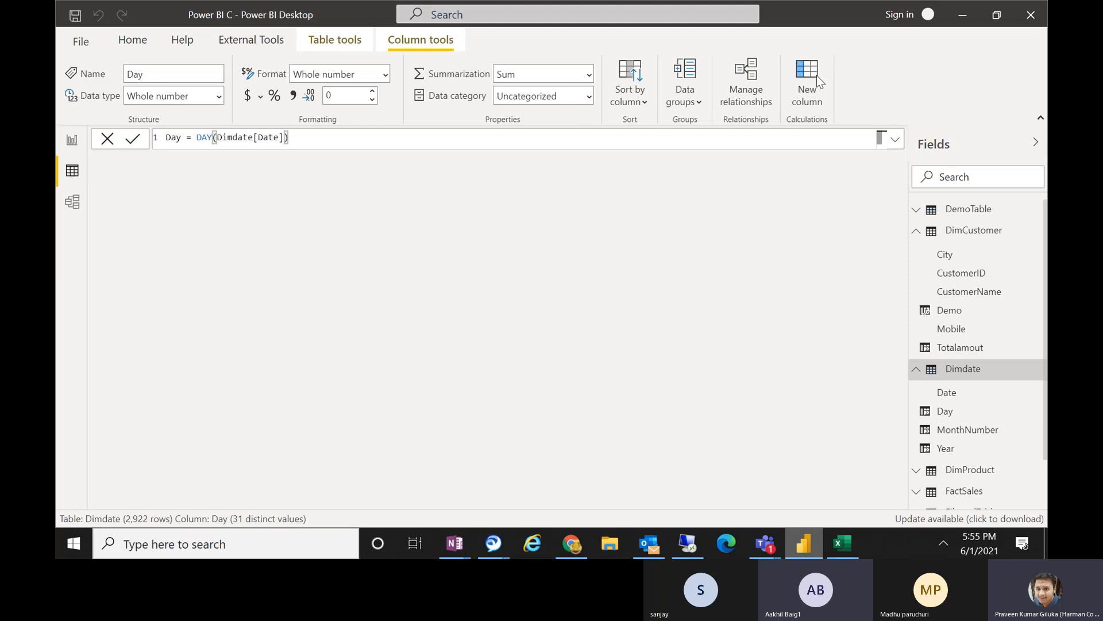
text(Mo)
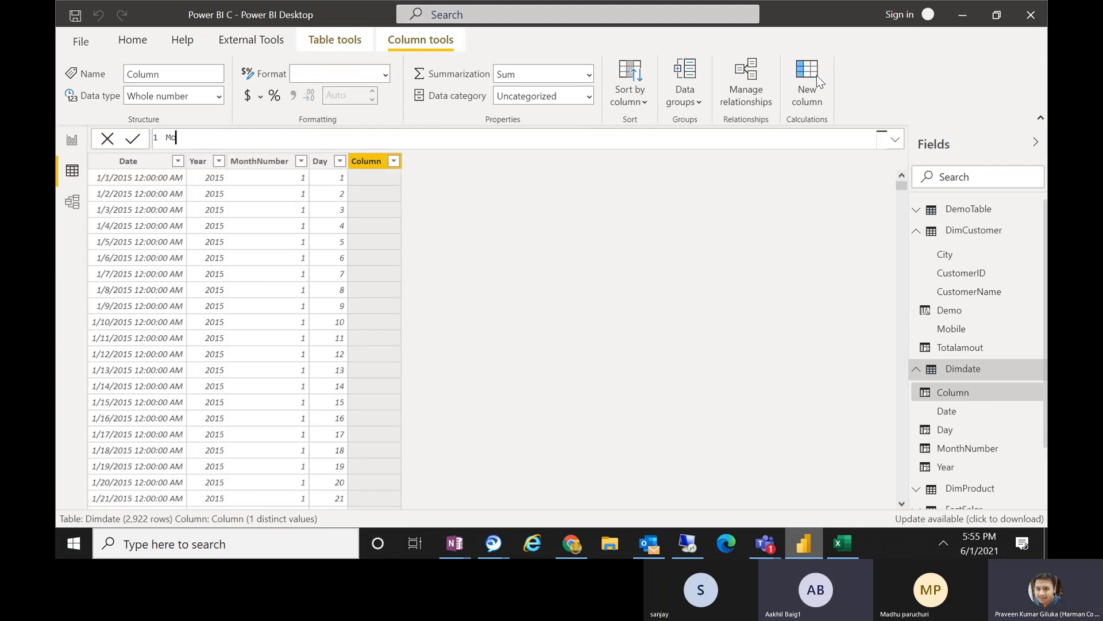
text(nthName = FOR)
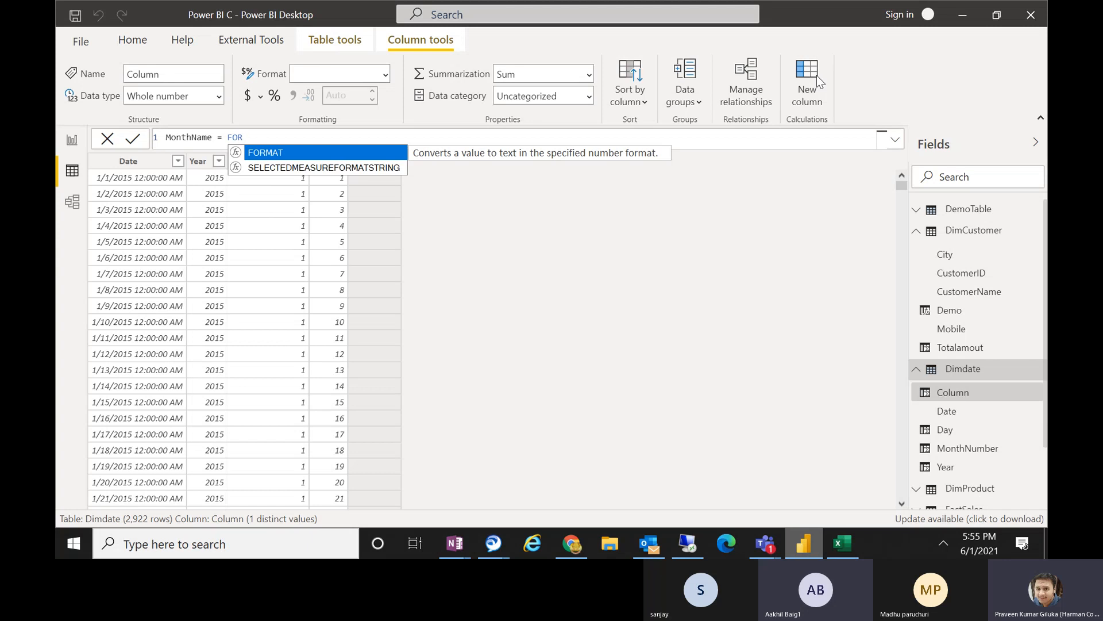
key(Tab)
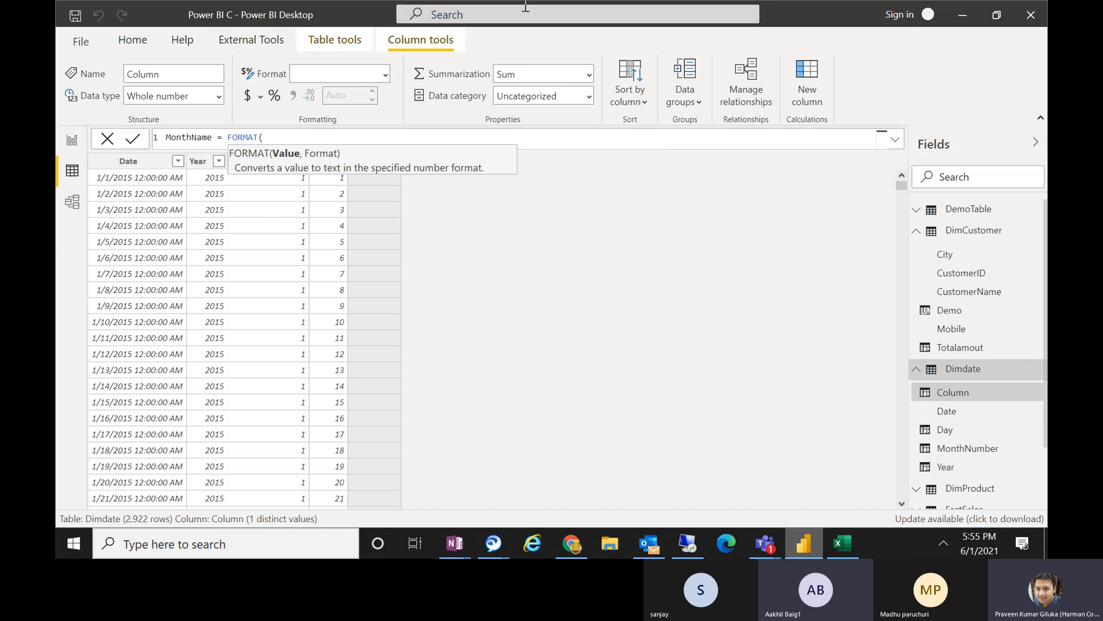
Complete the MonthName formula with Dimdate[Date] and the format "mmm", commit it, and review the column's distinct values.
click(295, 143)
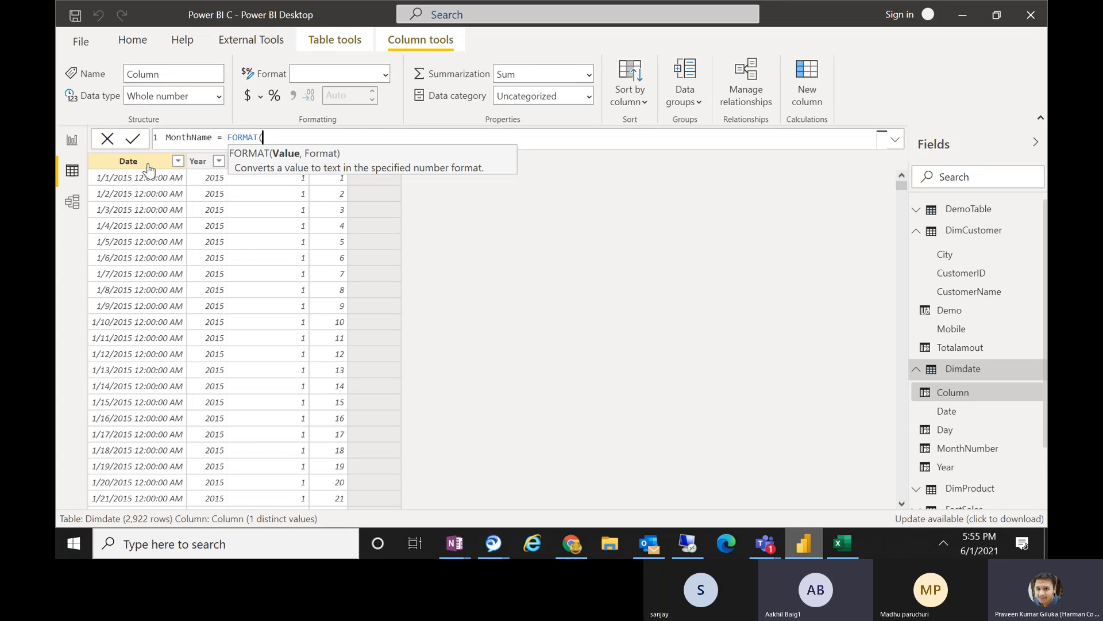
text(DIM)
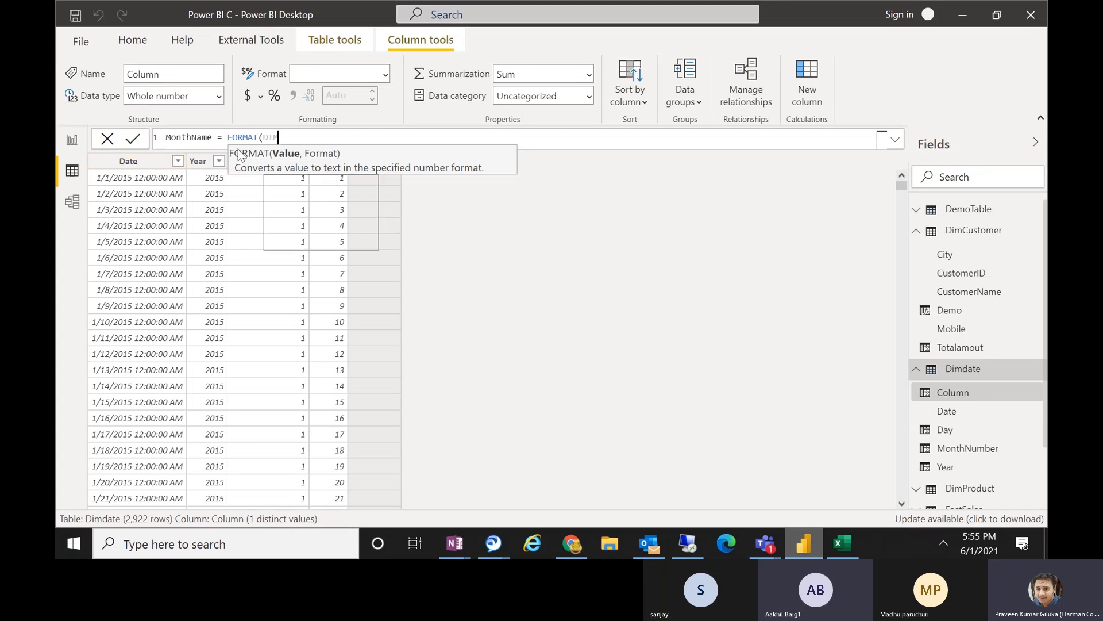
key(Down)
key(Down)
key(Up)
key(Tab)
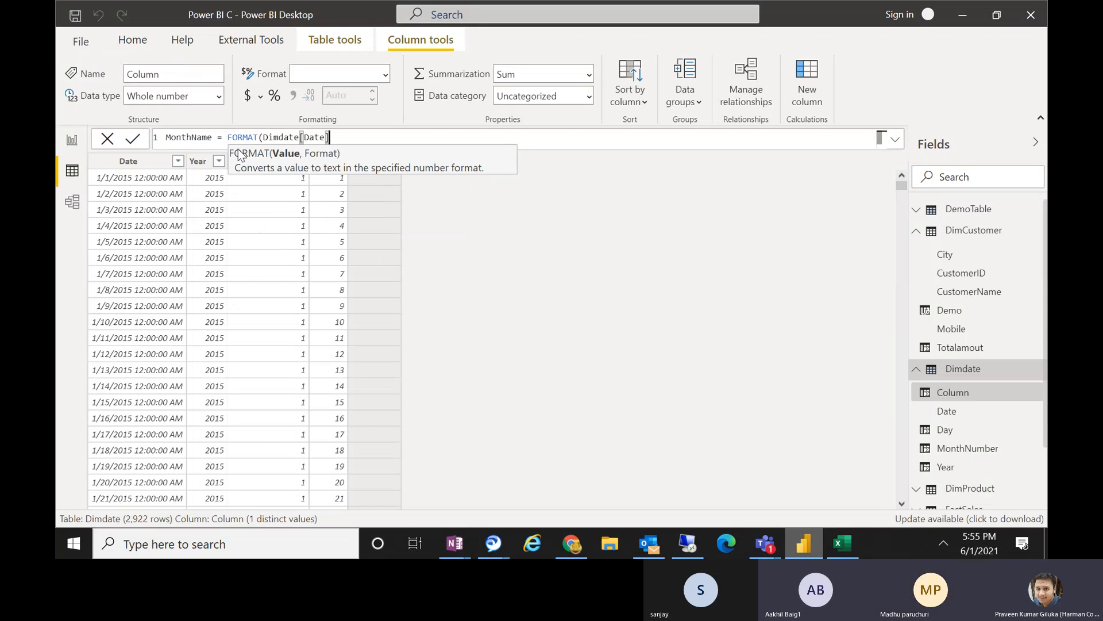
text(, )
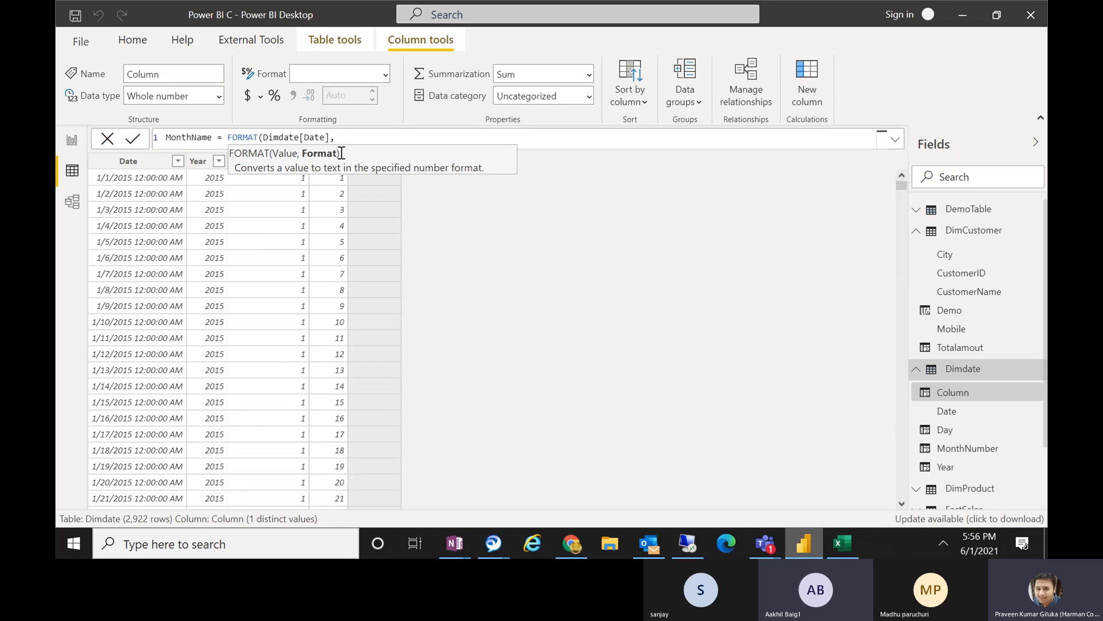
text(")
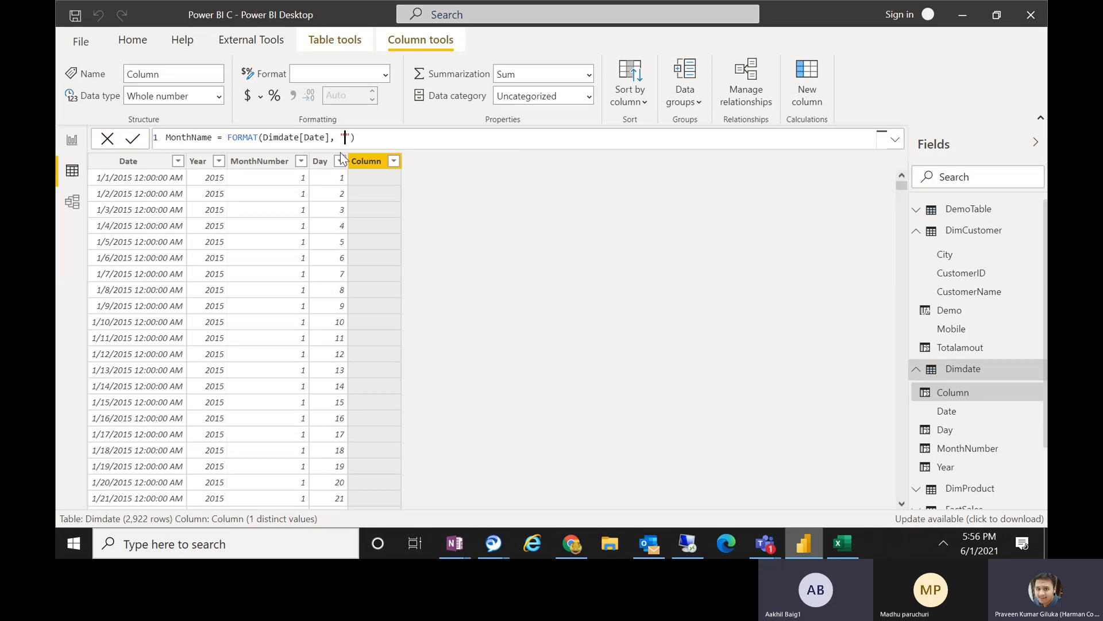
text(mmm)
key(Return)
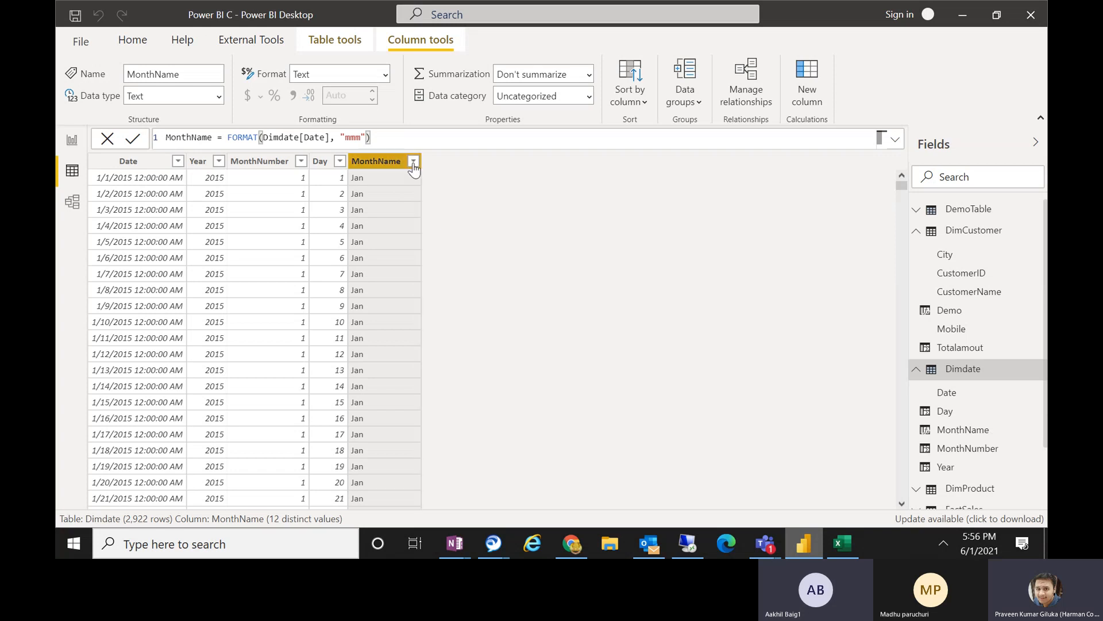
click(413, 161)
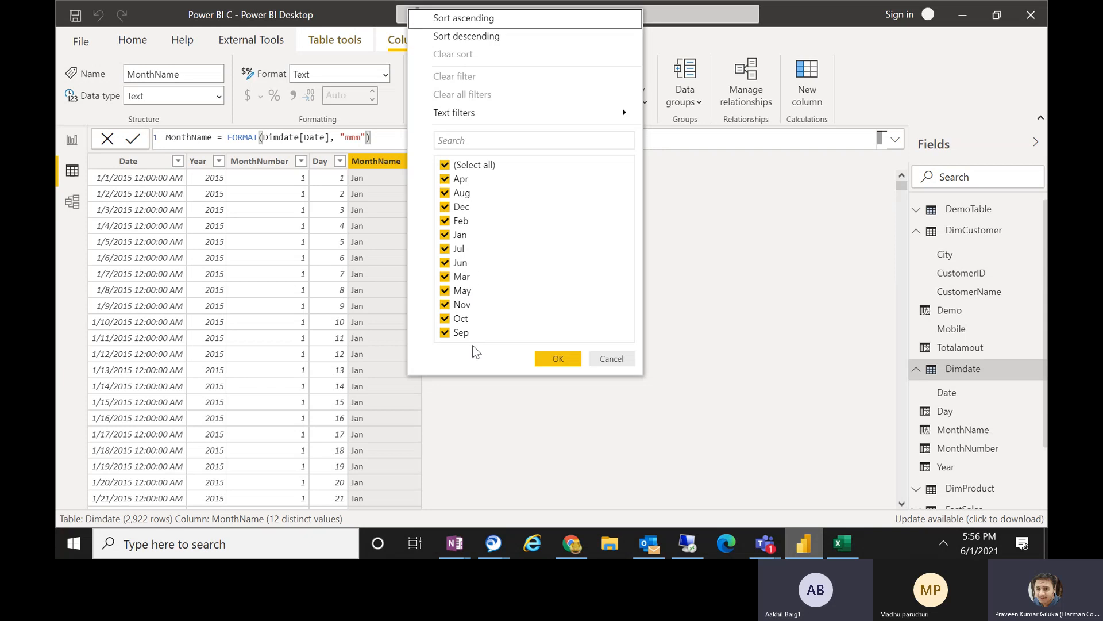
click(609, 362)
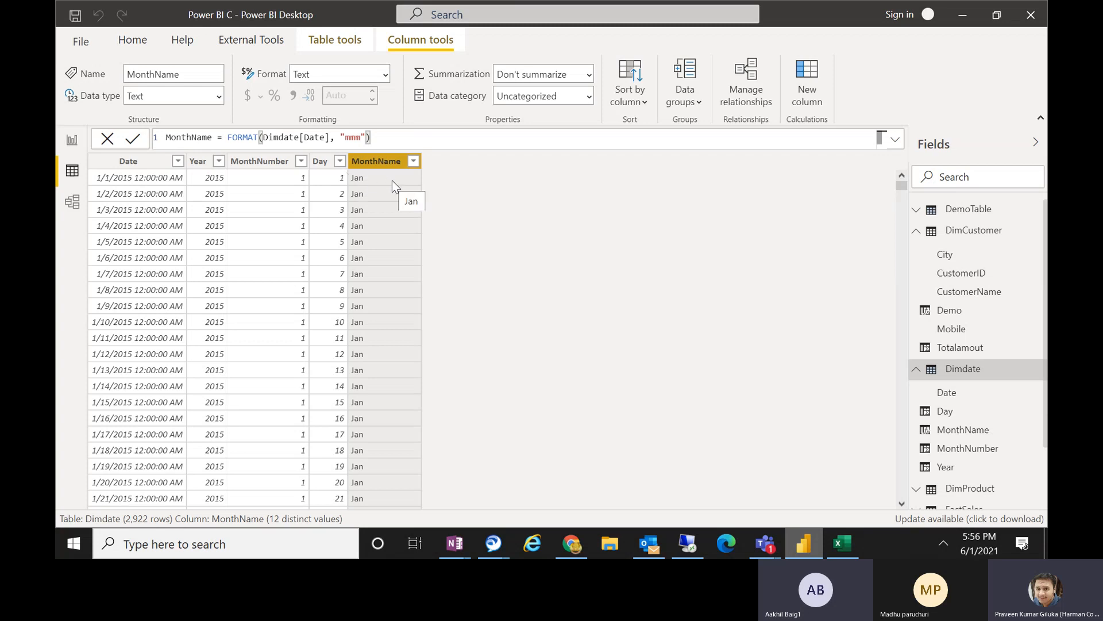
Change the format string in the MonthName formula to "mmmm" and commit it.
click(363, 138)
text(m)
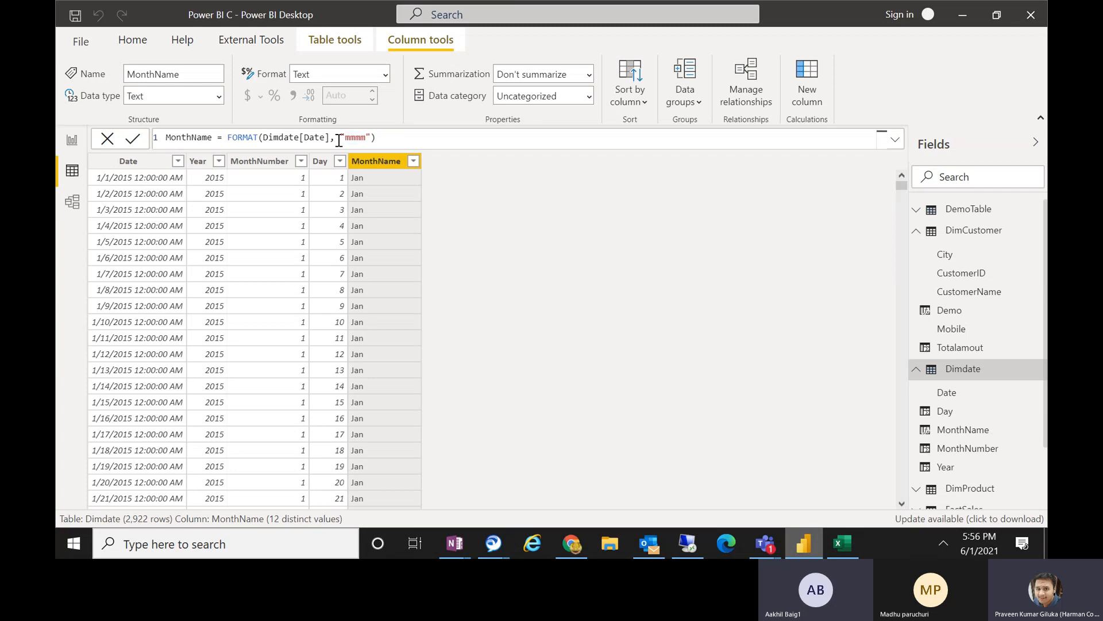
drag(355, 138, 346, 138)
click(366, 138)
click(413, 138)
key(Return)
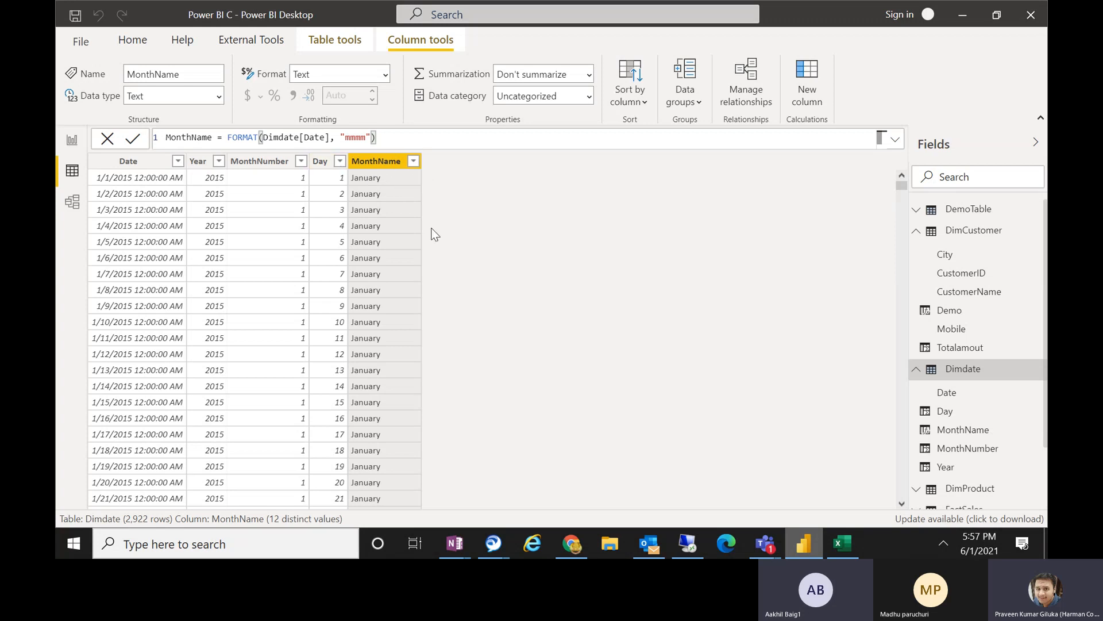
Extend the MonthName format string to "mmmmm", commit it, and review the distinct values in the column's filter list.
click(367, 137)
text(m)
key(Return)
click(372, 142)
click(412, 162)
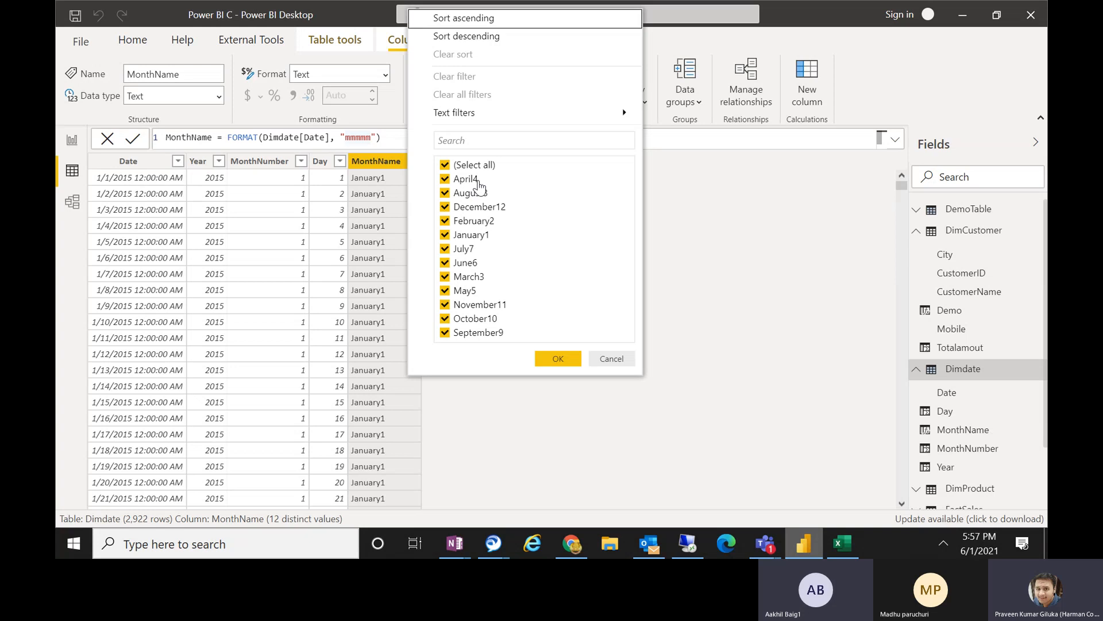
click(605, 360)
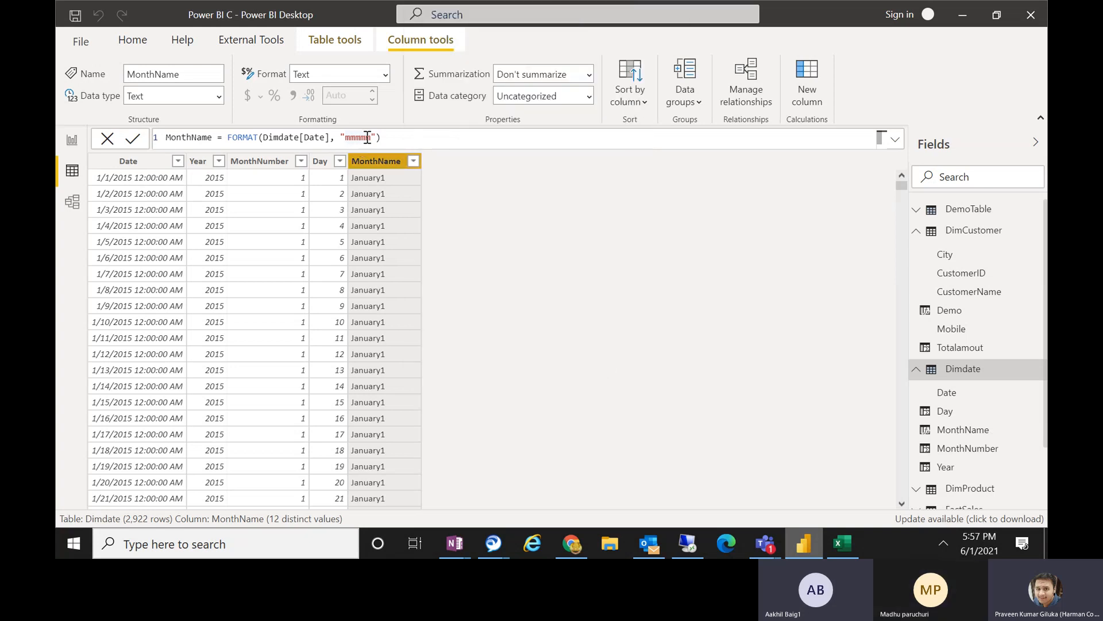
Extend the MonthName format string to six m's, "mmmmmm", and commit the formula.
click(368, 138)
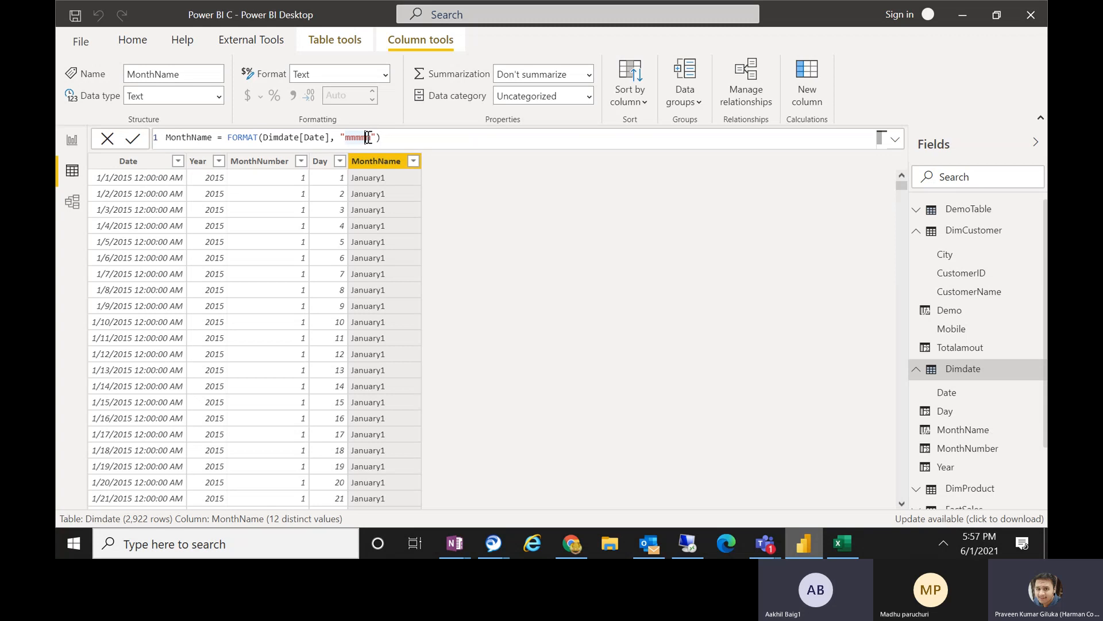
key(Right)
text(m)
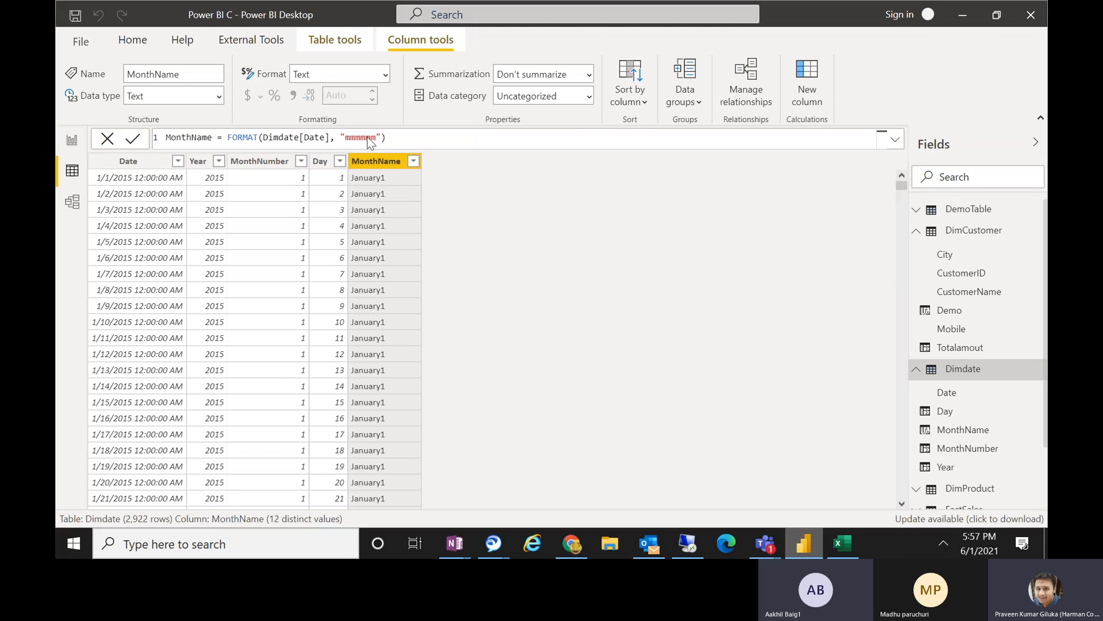
key(Return)
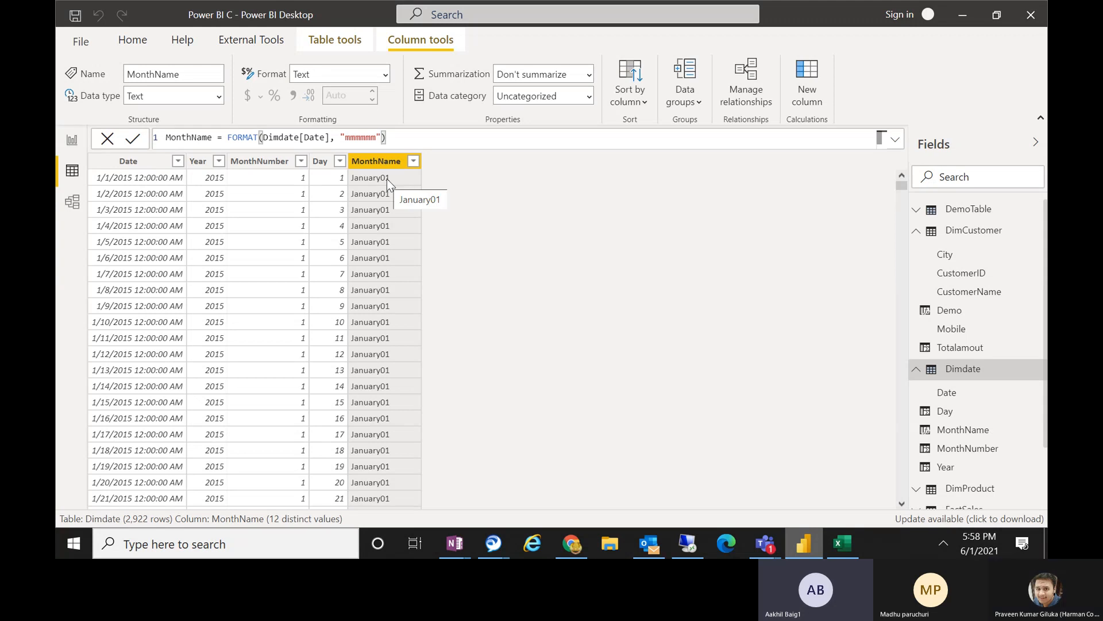
Extend the MonthName format string to seven m's, "mmmmmmm", commit it, and highlight the first four m's.
click(376, 138)
text(m)
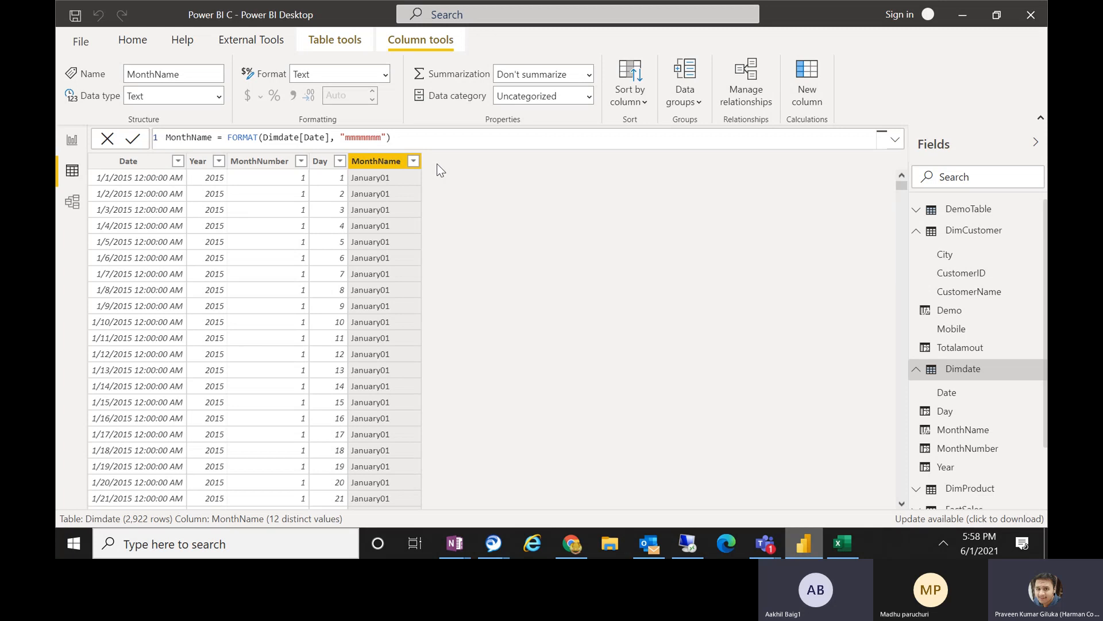
key(Return)
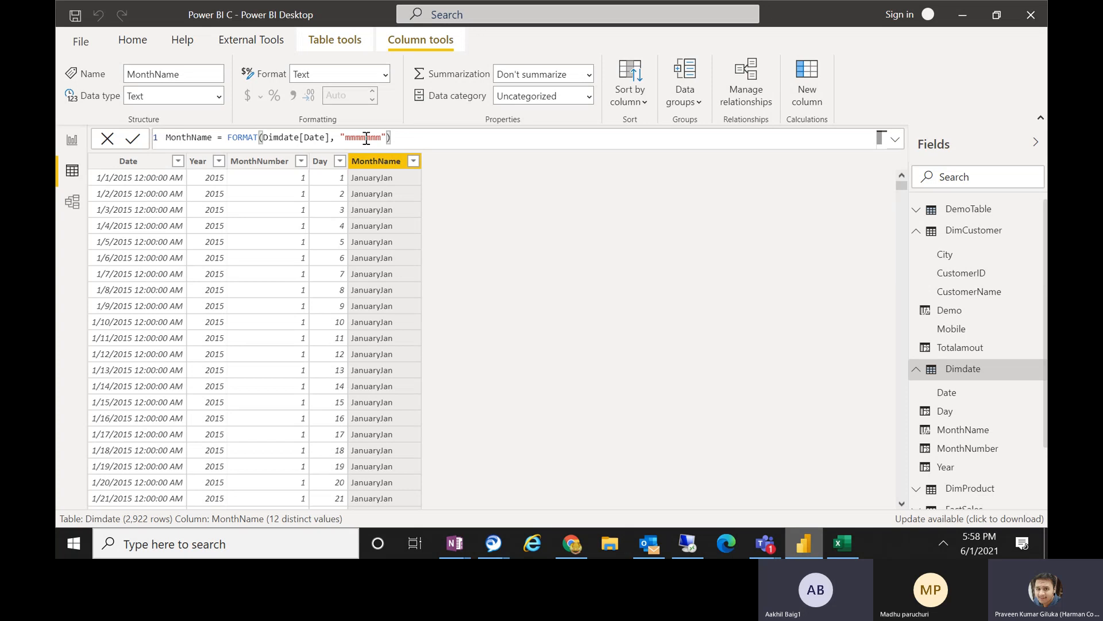
drag(366, 138, 345, 138)
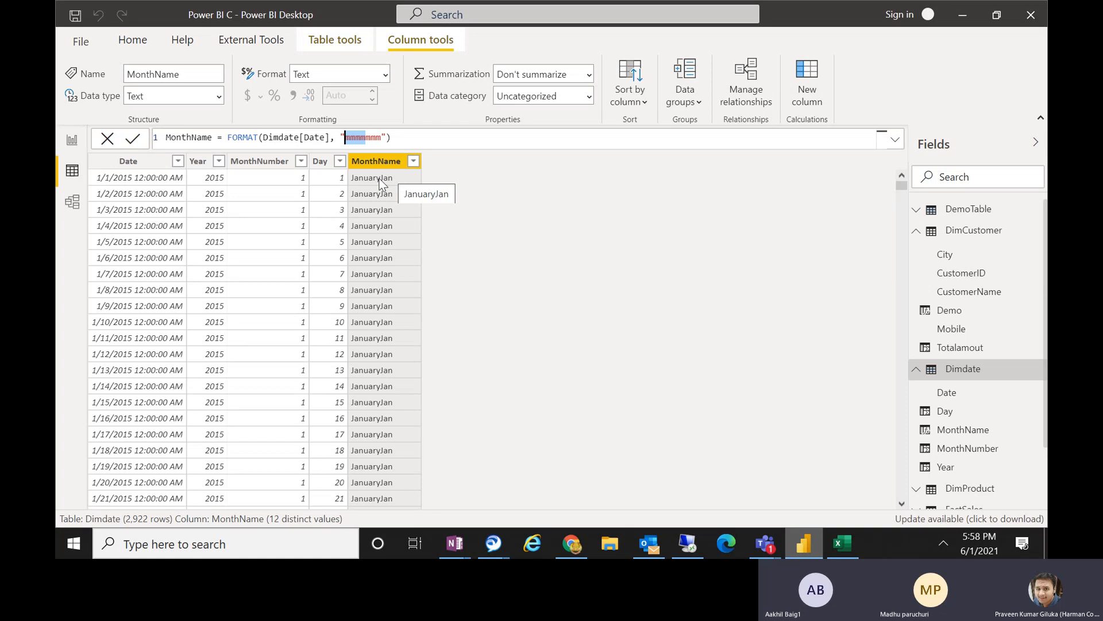
click(380, 137)
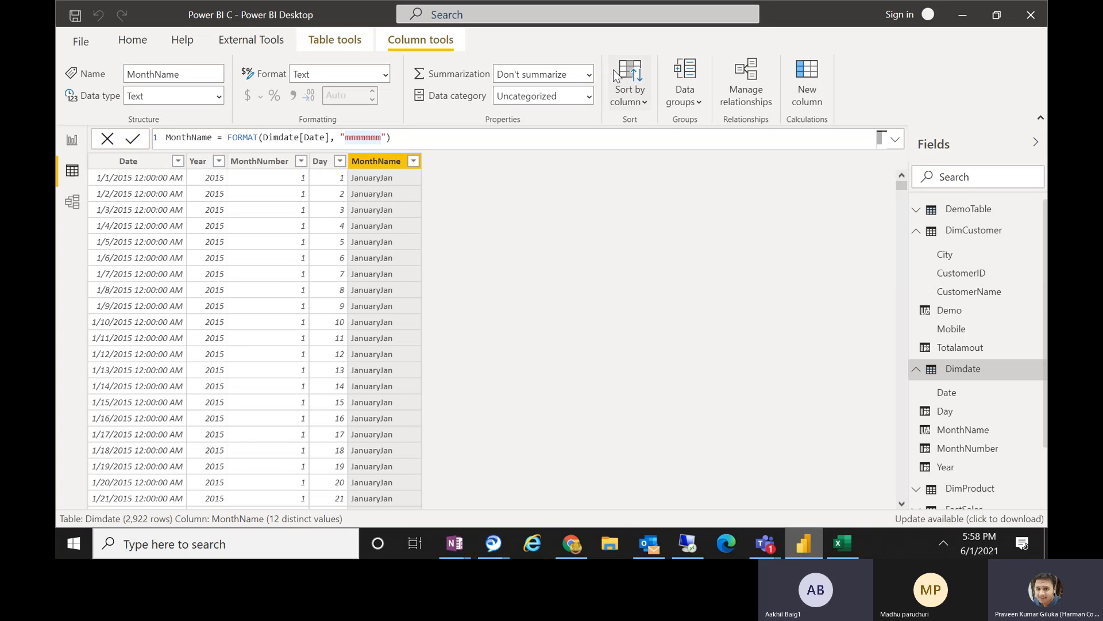
Try eight m's as the MonthName format string, and shorten it to "mmm" and commit the formula.
text(m)
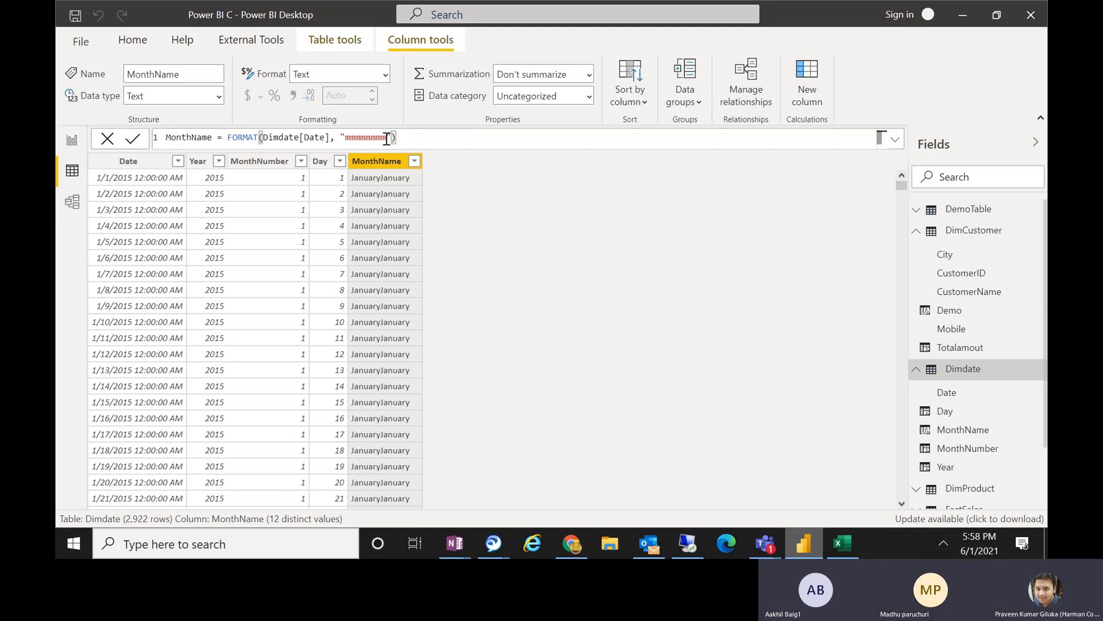
drag(387, 139, 362, 139)
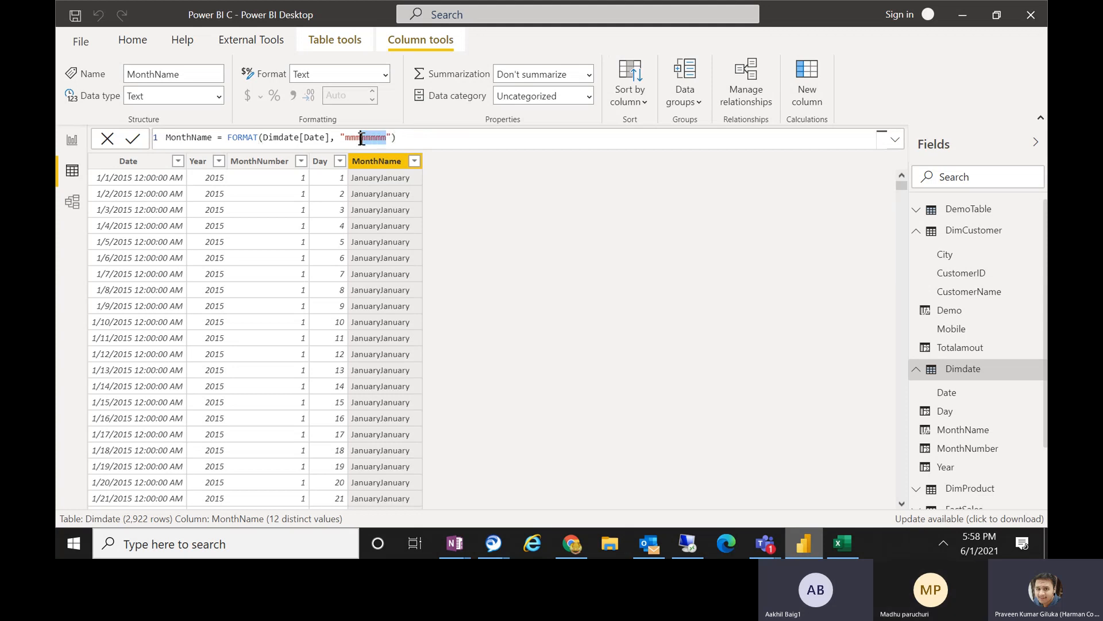
key(BackSpace)
key(Return)
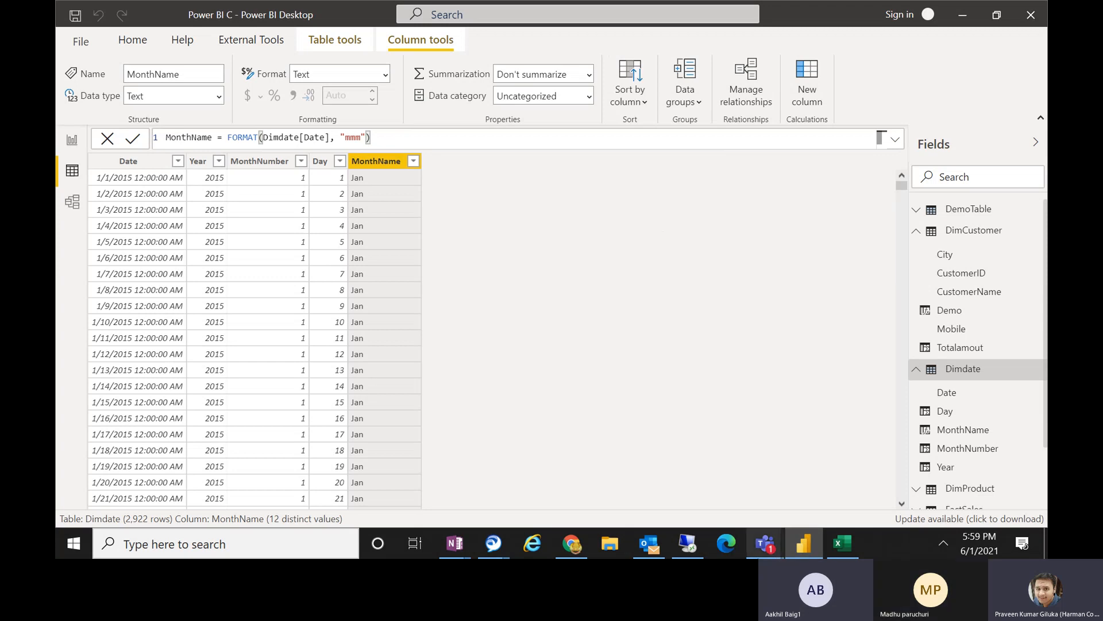
Switch to the Power BI Session 10 meeting in Microsoft Teams and bring up the option to stop its recording.
mouse_move(765, 543)
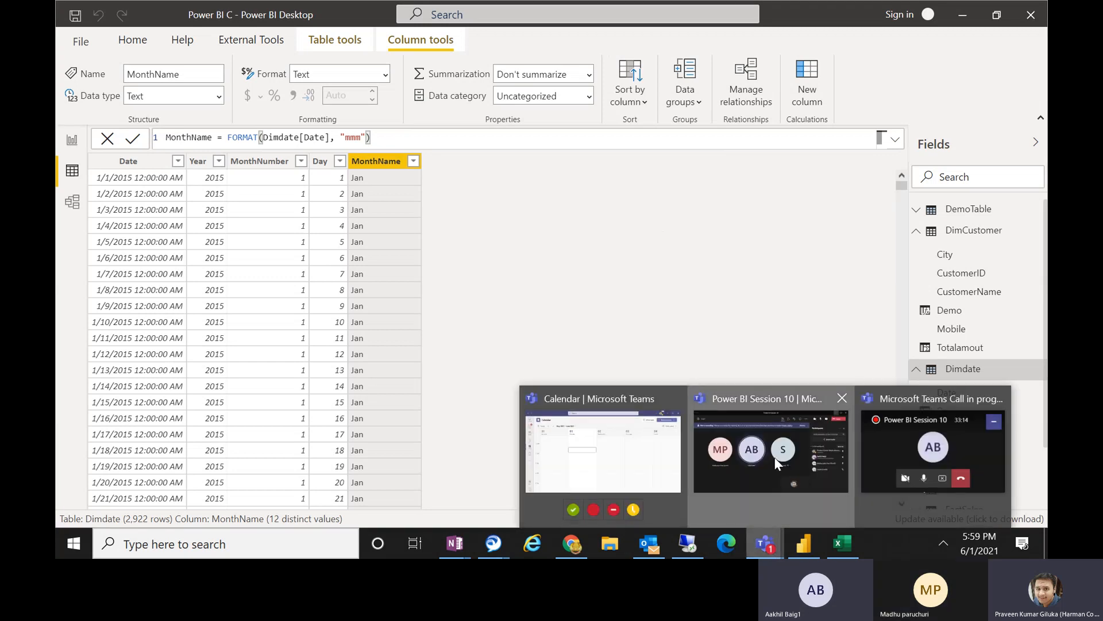
click(775, 459)
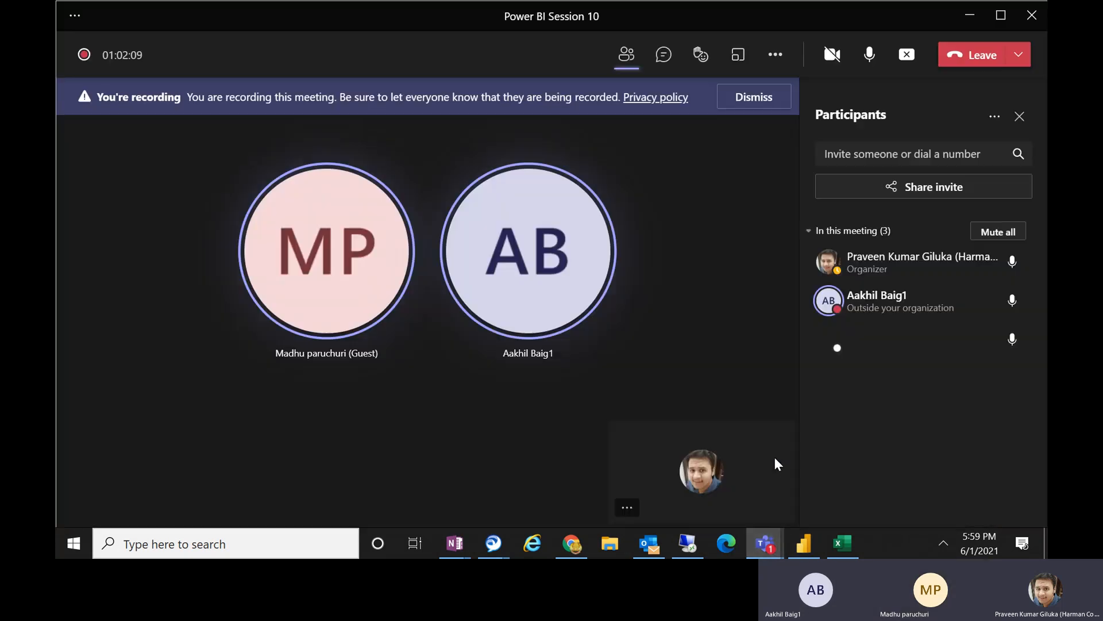
click(785, 66)
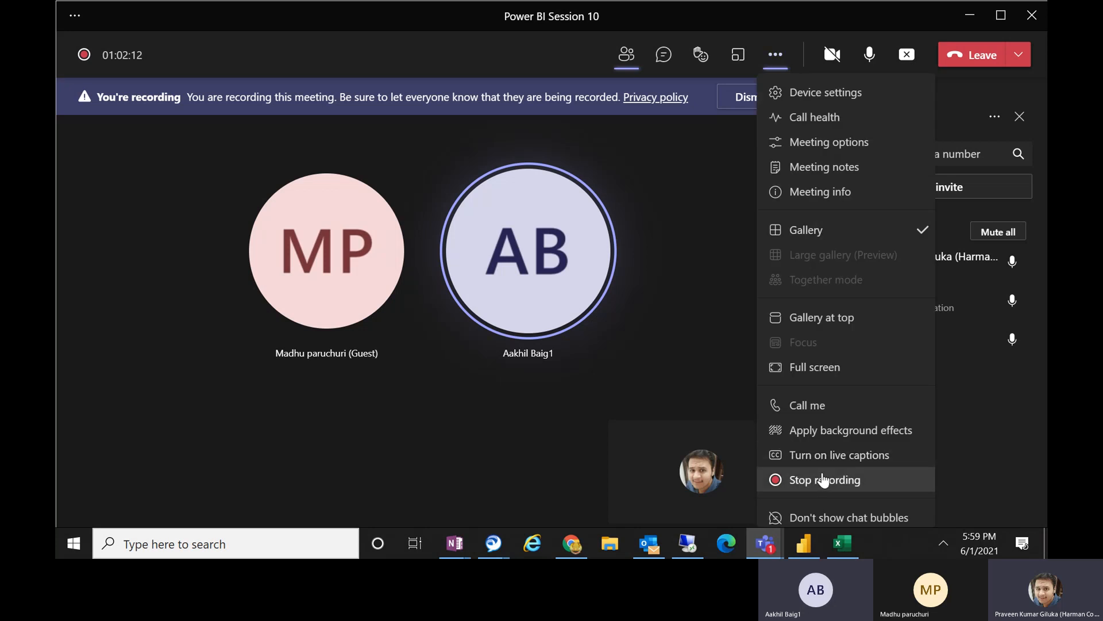